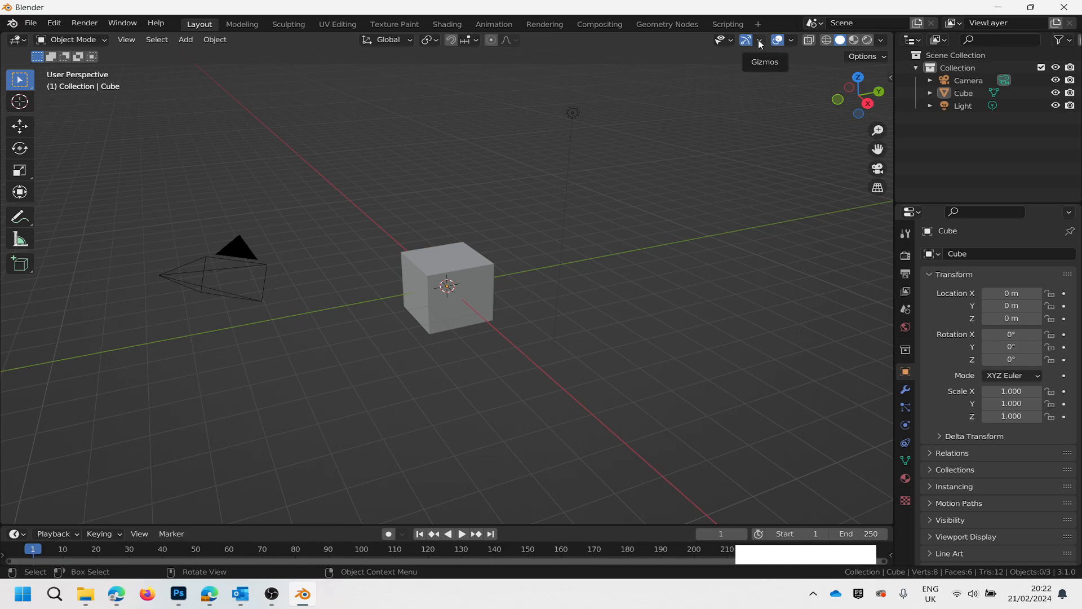
# Enable the Statistics overlay in the viewport and select the default cube.
pyautogui.click(791, 41)
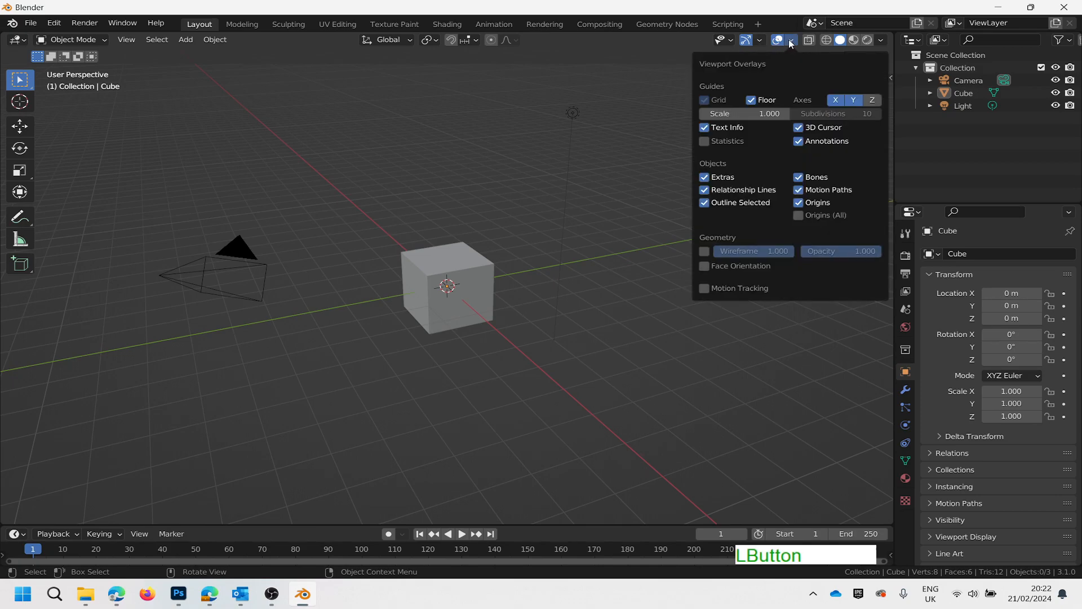
pyautogui.click(705, 141)
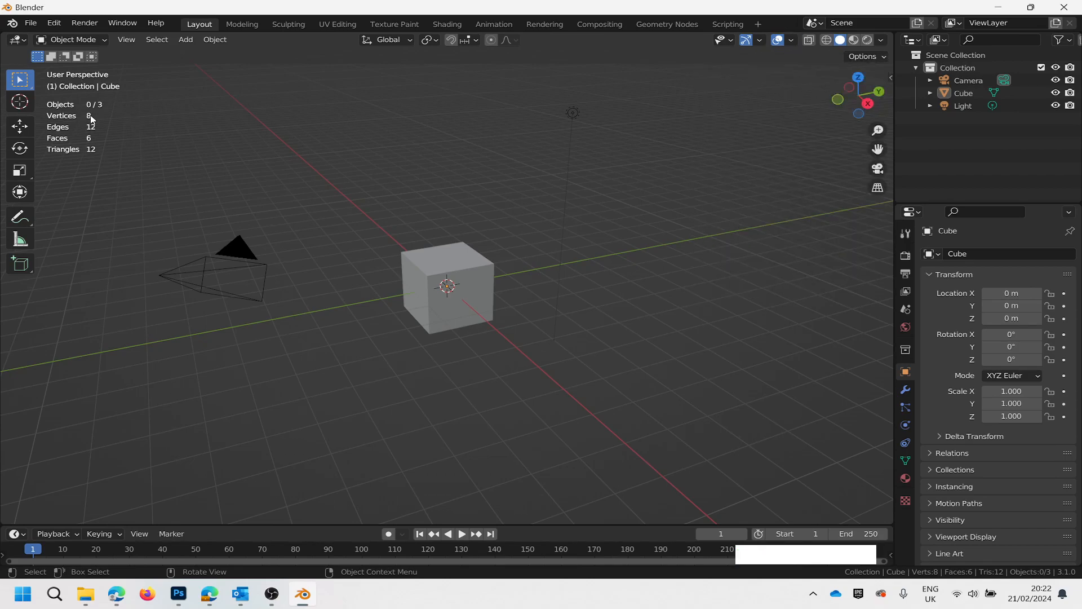
pyautogui.click(967, 95)
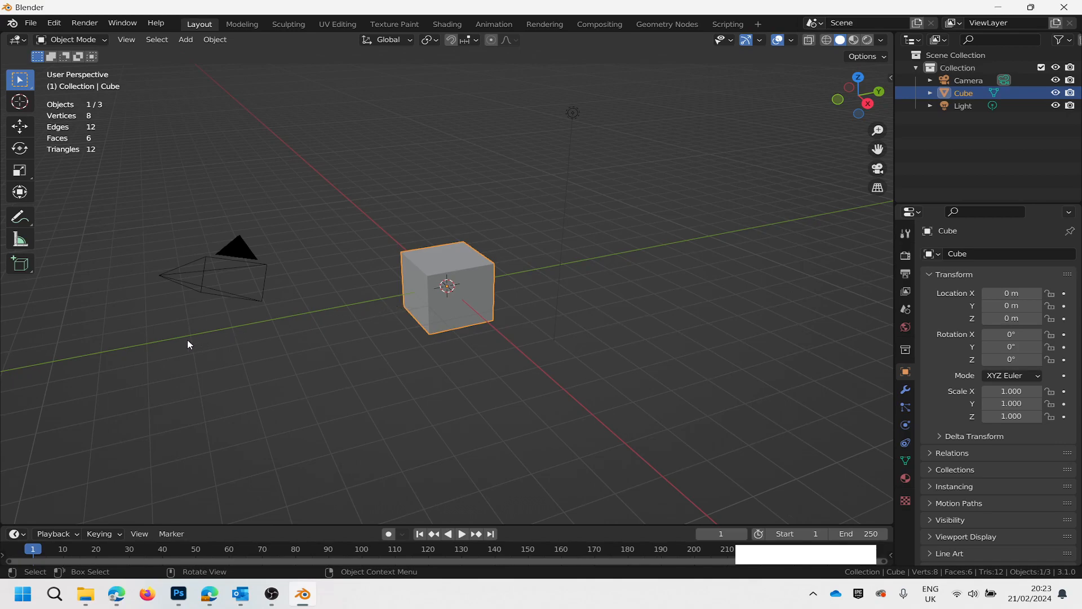
pyautogui.moveTo(836, 103); pyautogui.dragTo(788, 123)
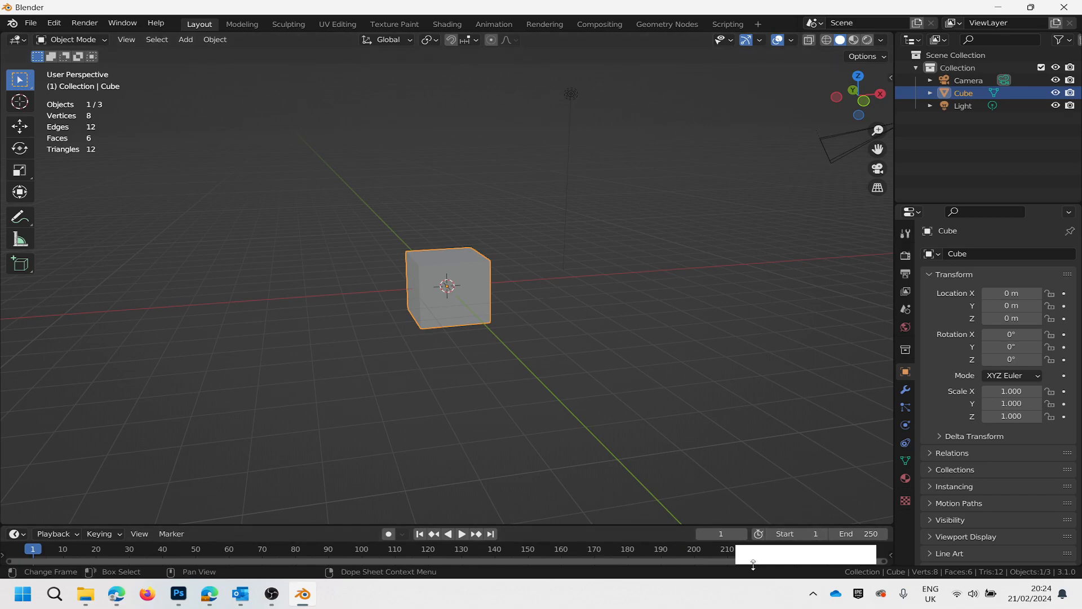
# Display the 3D viewport's sidebar with the transform and dimension values, and reselect the cube.
pyautogui.click(794, 559)
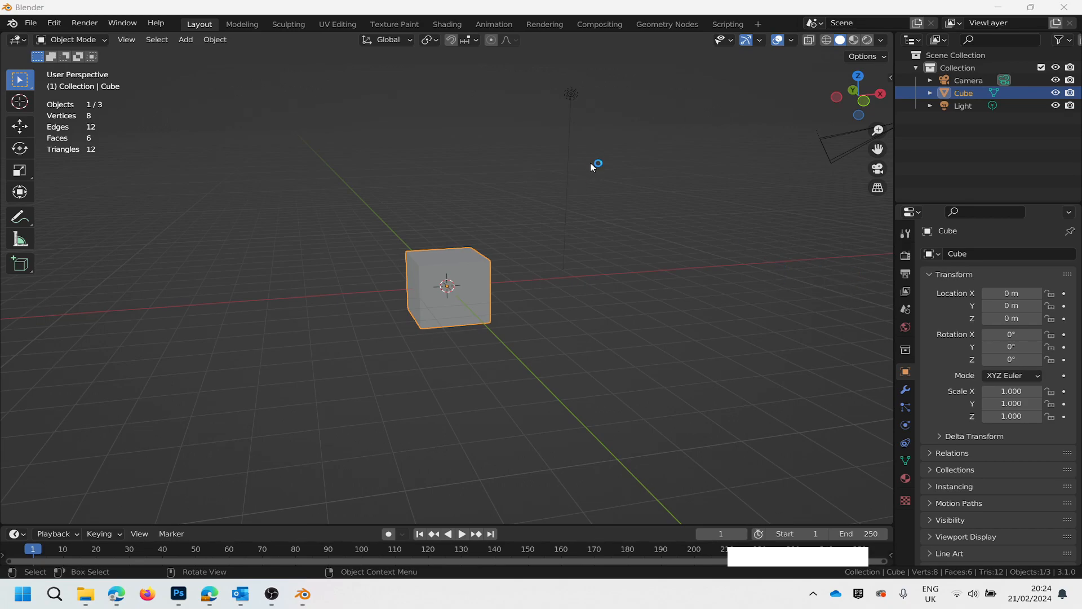
pyautogui.press('n')
pyautogui.click(705, 162)
pyautogui.press('n')
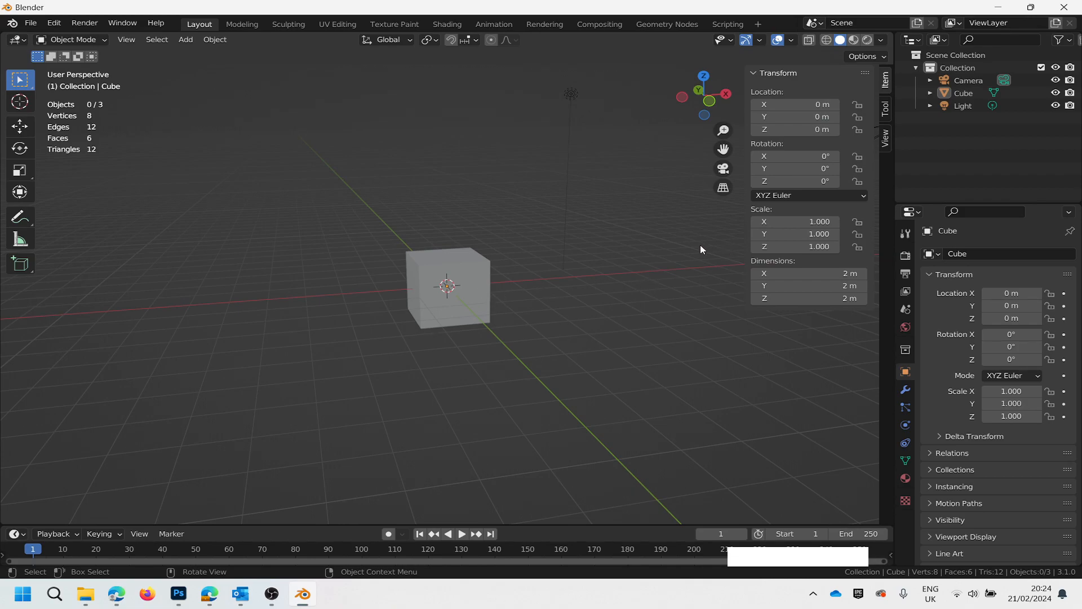
pyautogui.click(960, 92)
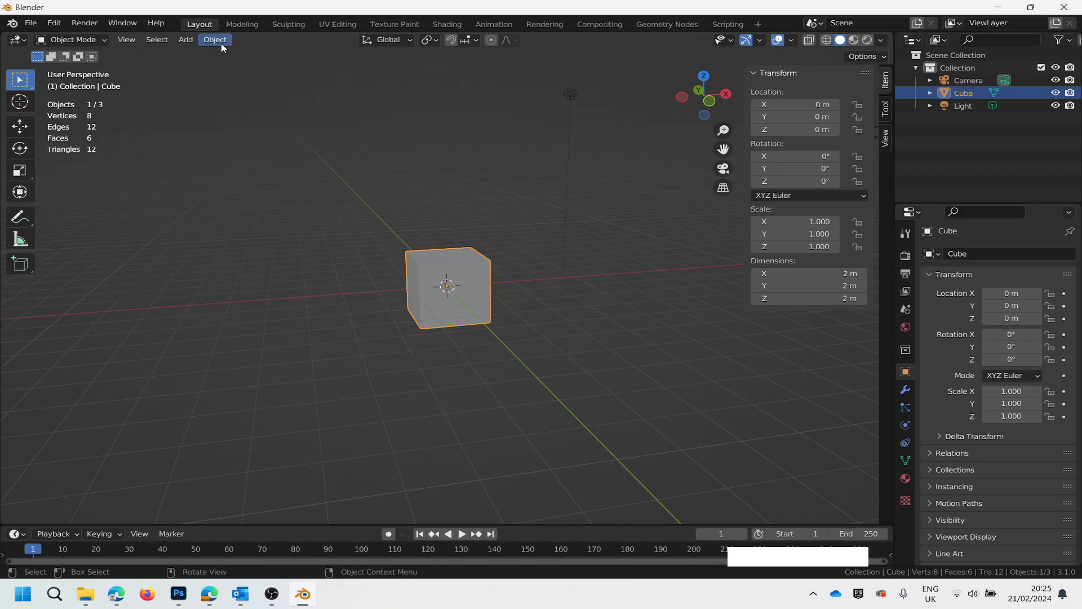
# Try adding gregFront.jpg from the 5DM034 folder as a reference image aligned to the perspective view.
pyautogui.click(189, 43)
pyautogui.moveTo(220, 193)
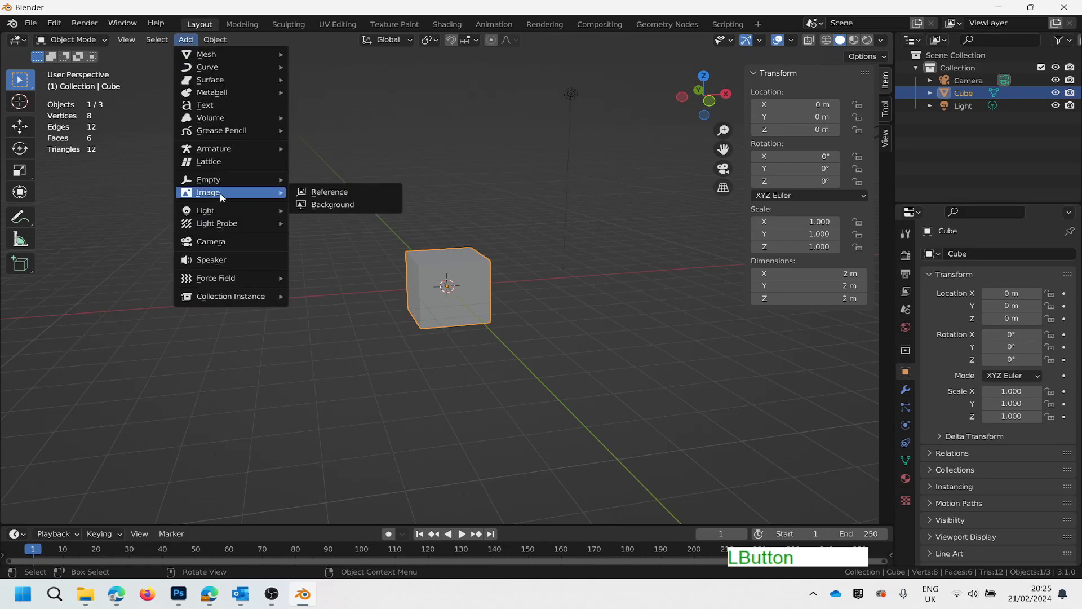
pyautogui.click(332, 194)
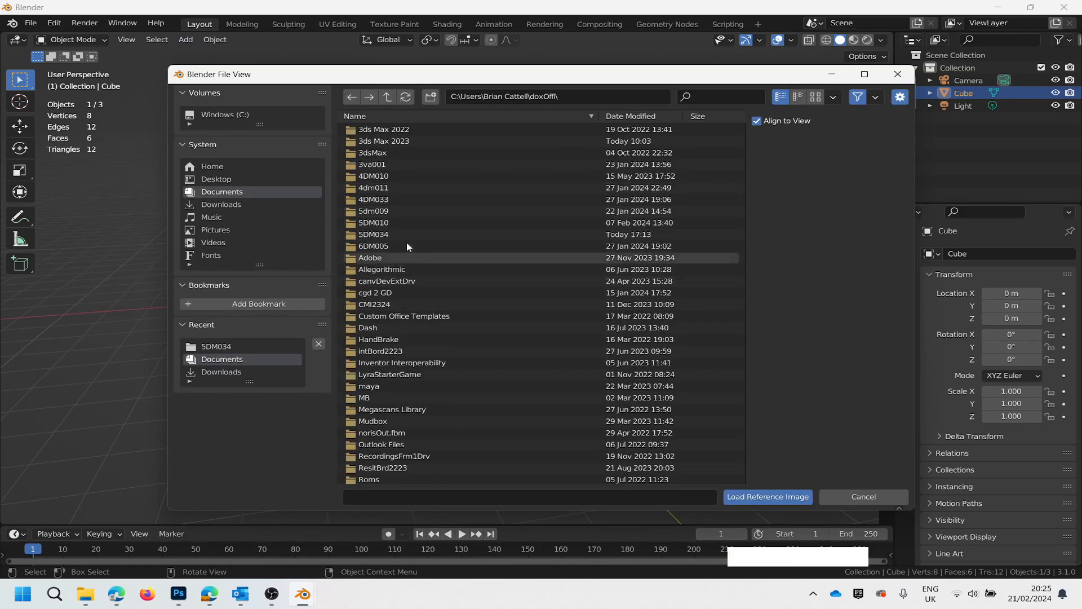
pyautogui.click(355, 236)
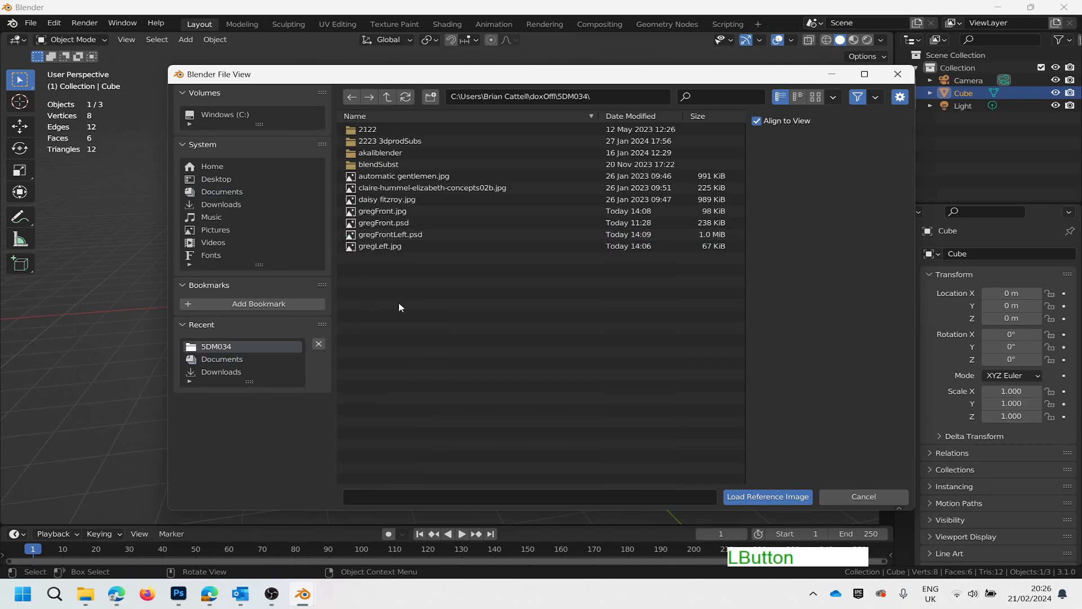
pyautogui.doubleClick(352, 213)
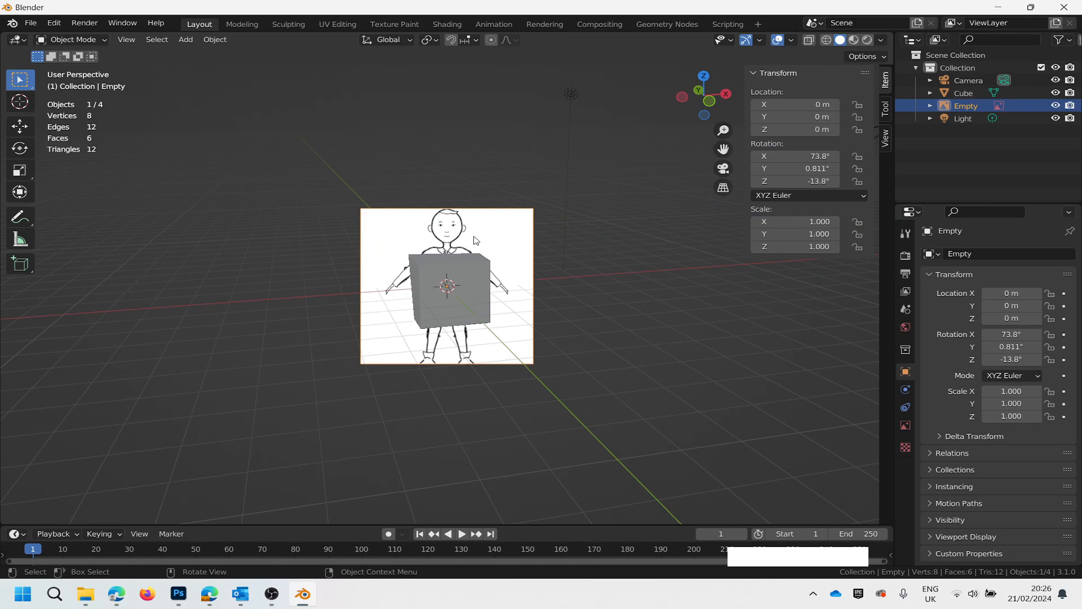
pyautogui.scroll(-3, 463, 238)
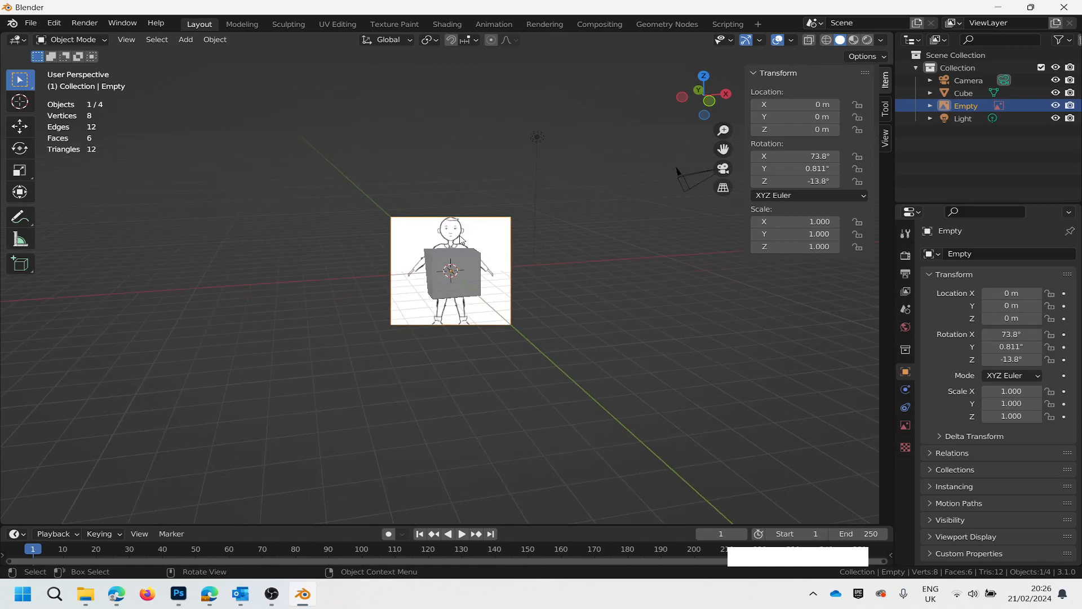
pyautogui.scroll(3, 461, 239)
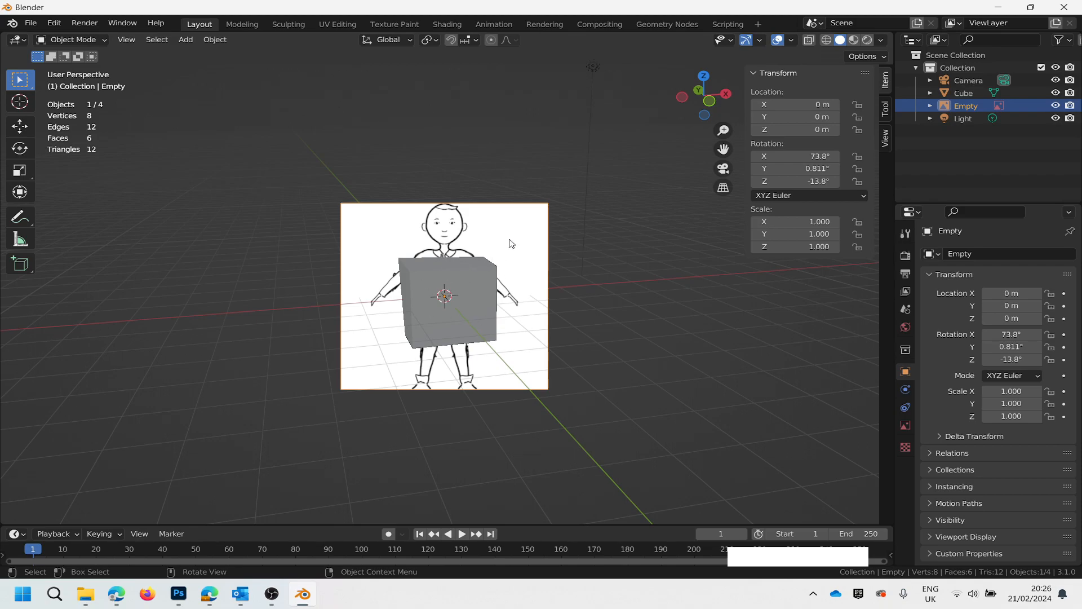
pyautogui.press('ctrl')
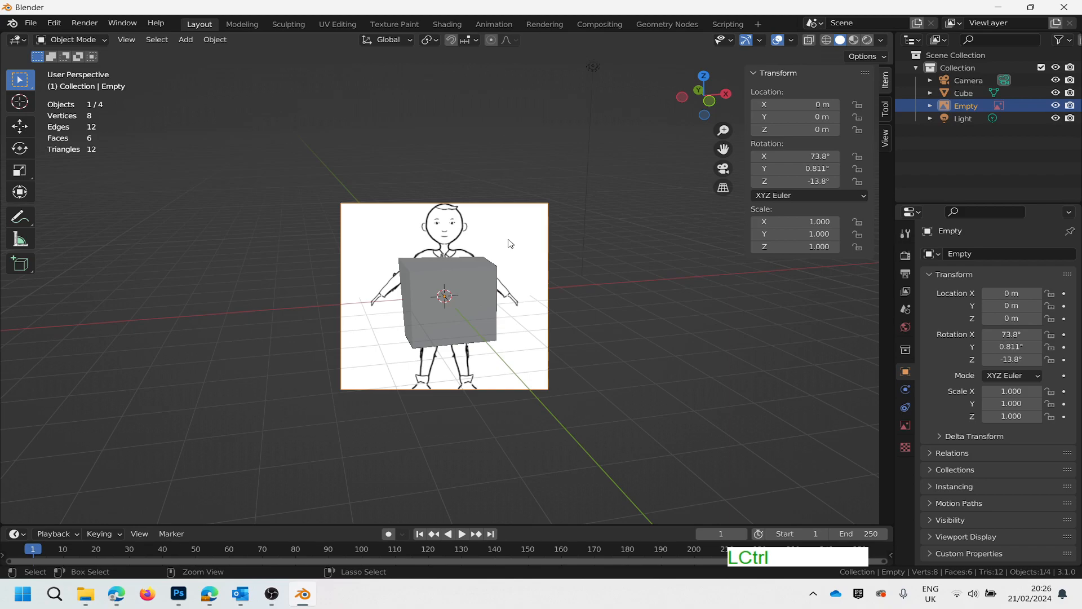
pyautogui.hotkey('ctrl', 'z')
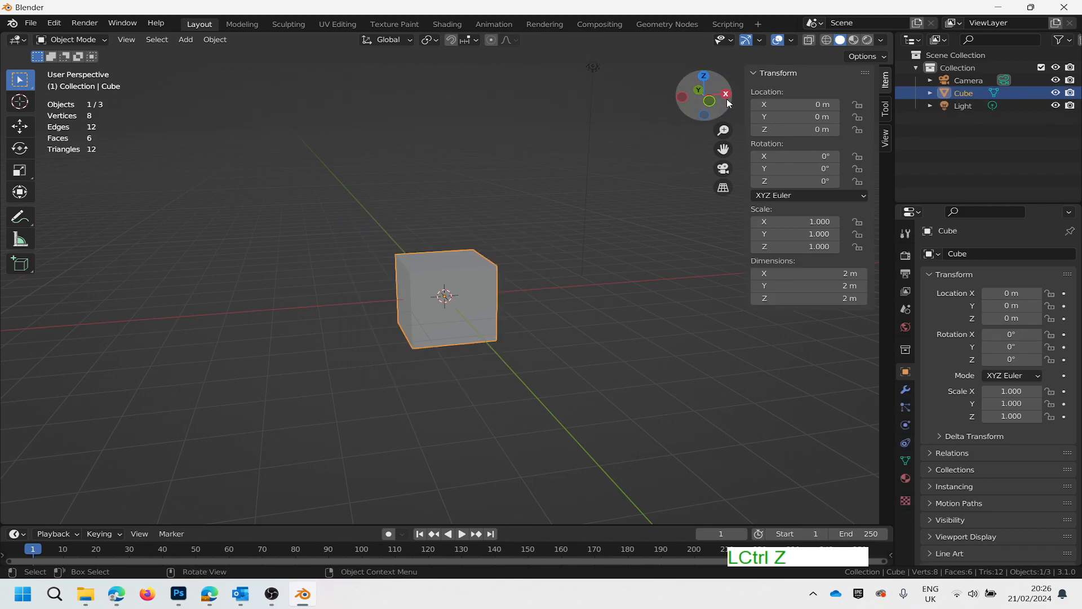
# Switch to the front orthographic view and add gregFront.jpg as a reference image aligned to it.
pyautogui.click(709, 102)
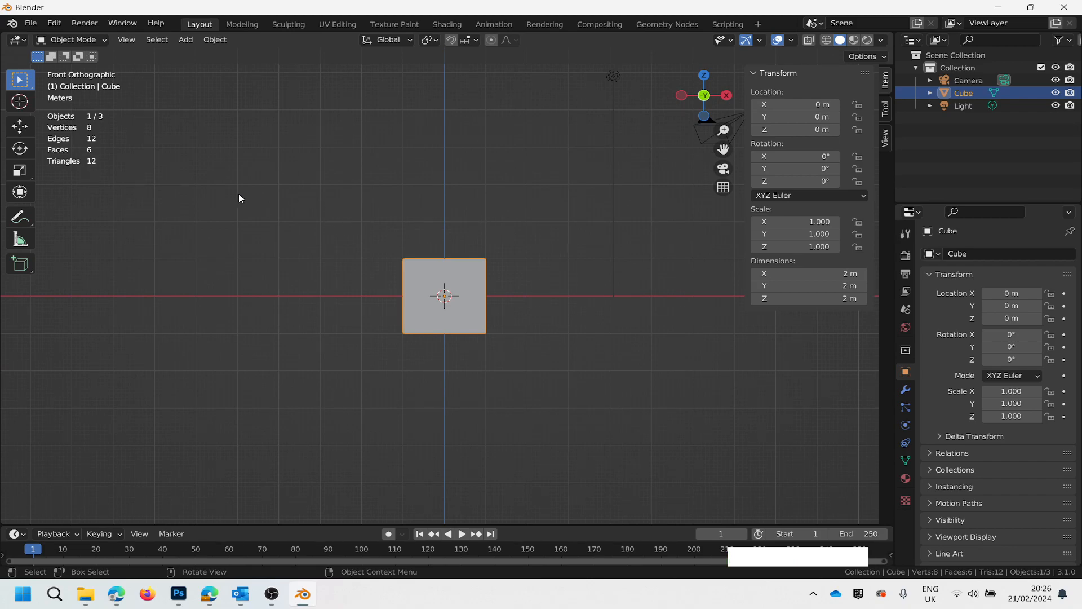
pyautogui.click(186, 40)
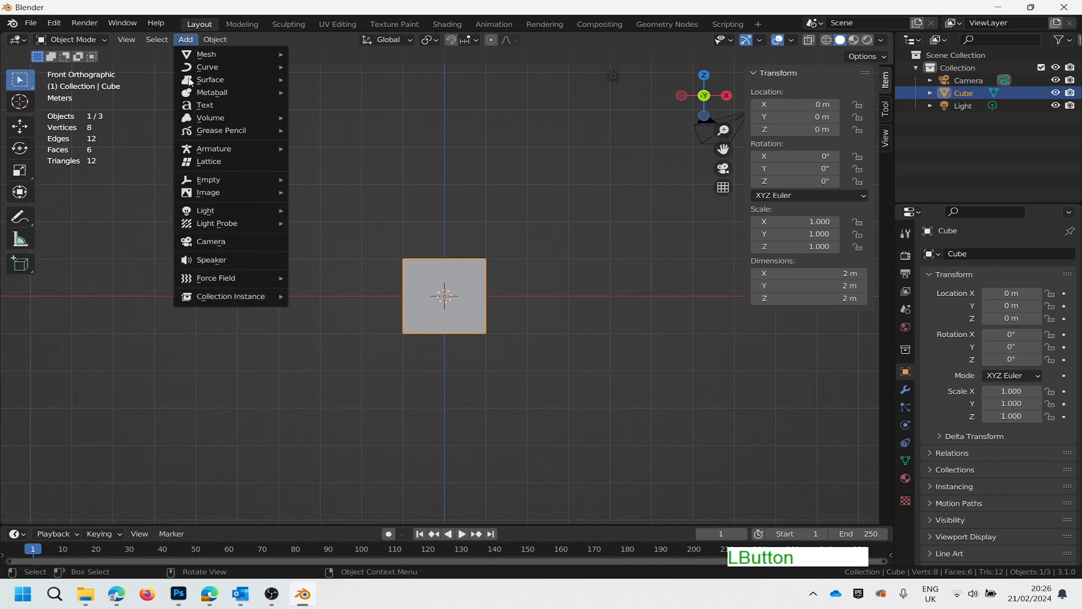
pyautogui.moveTo(226, 179)
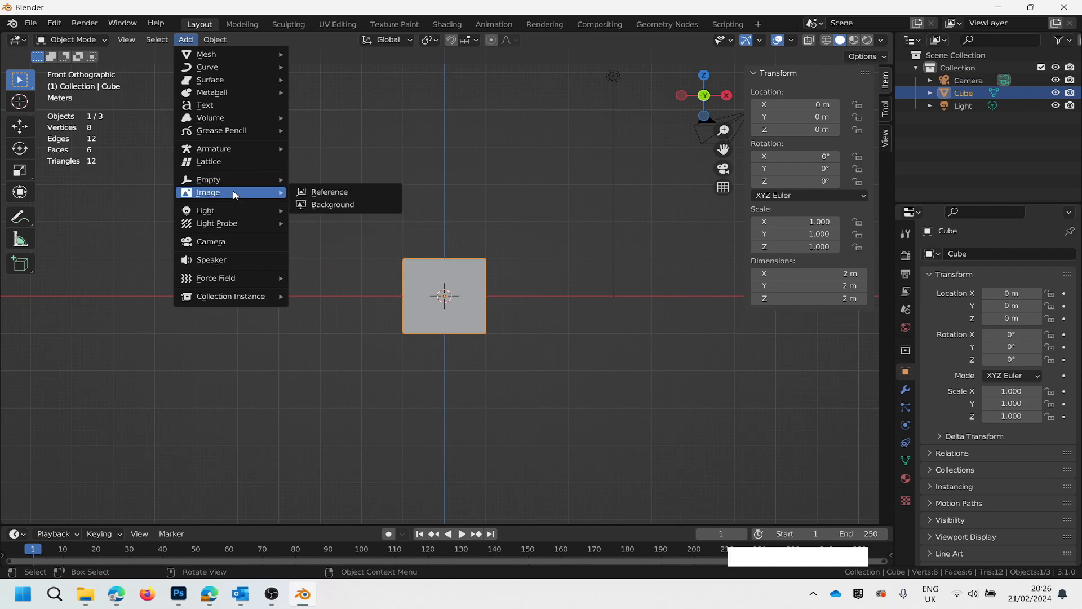
pyautogui.click(315, 193)
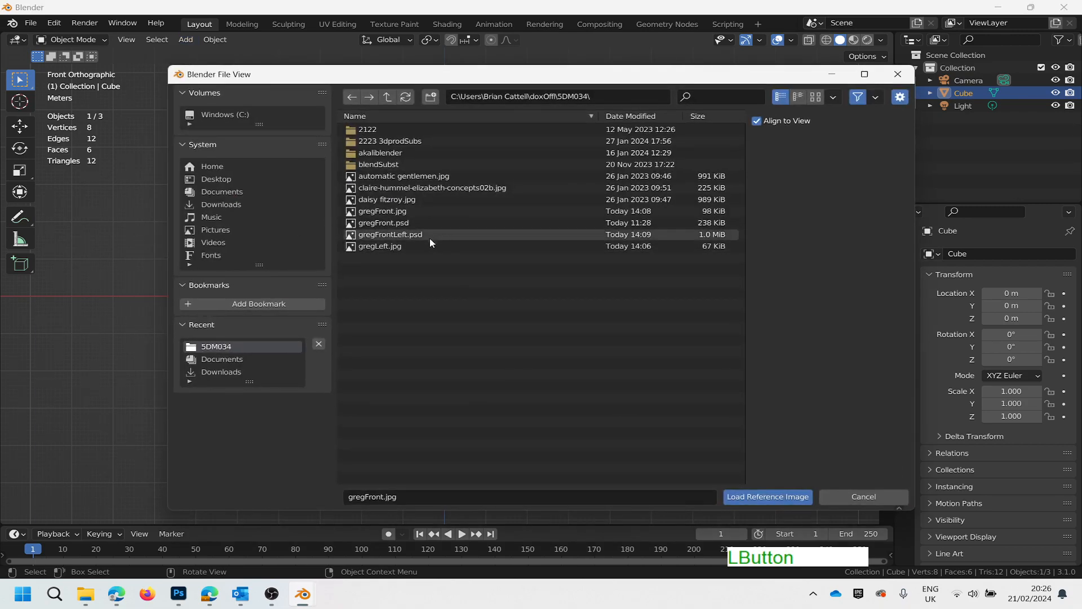
pyautogui.doubleClick(355, 212)
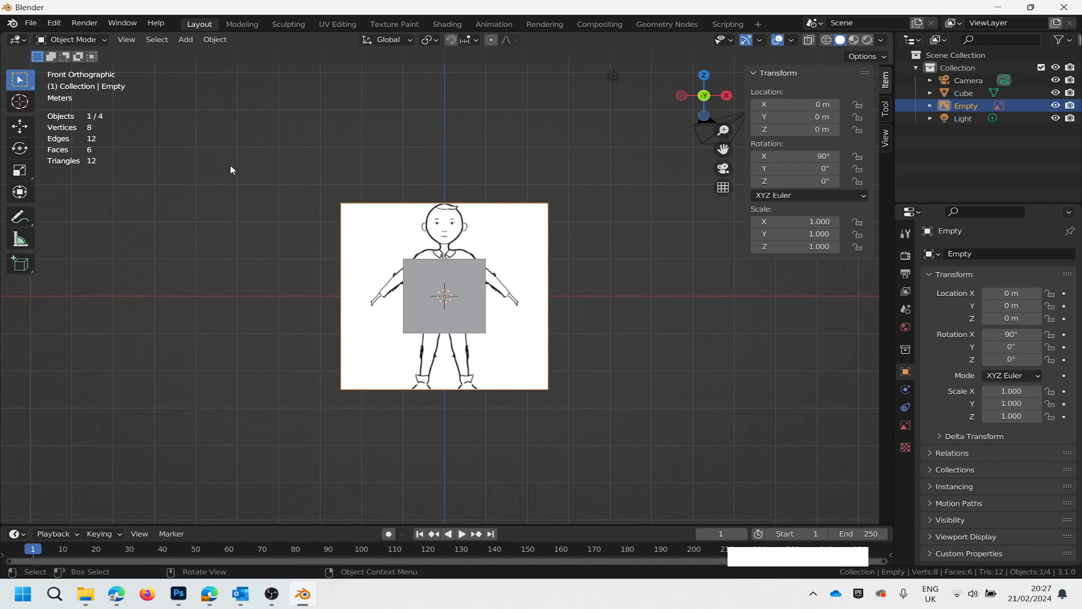
# Add a mesh plane and set its X and Y dimensions to 1.6 m.
pyautogui.click(188, 41)
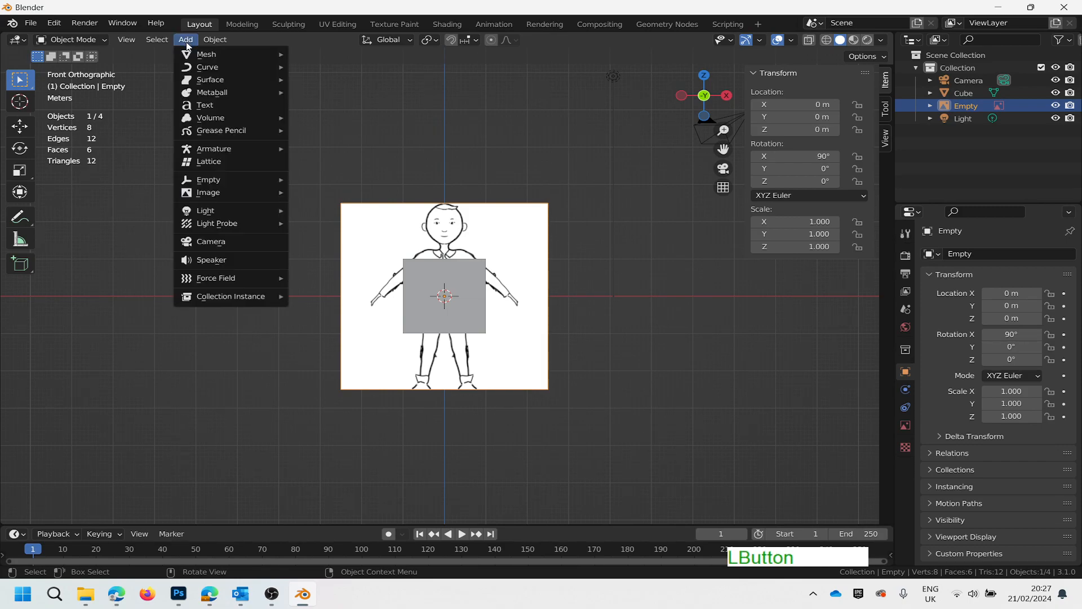
pyautogui.moveTo(219, 53)
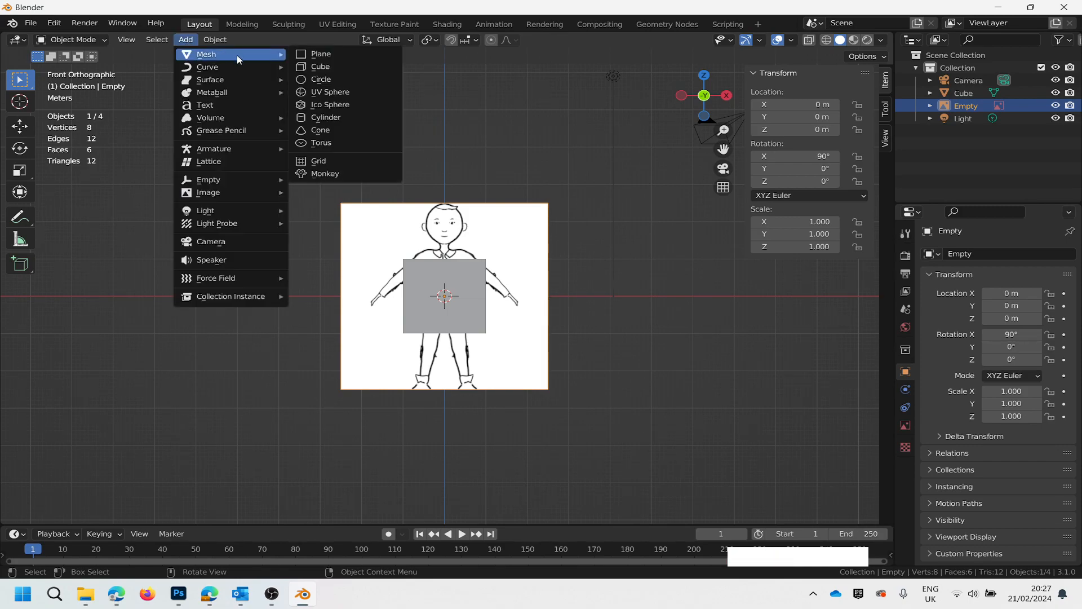
pyautogui.click(318, 52)
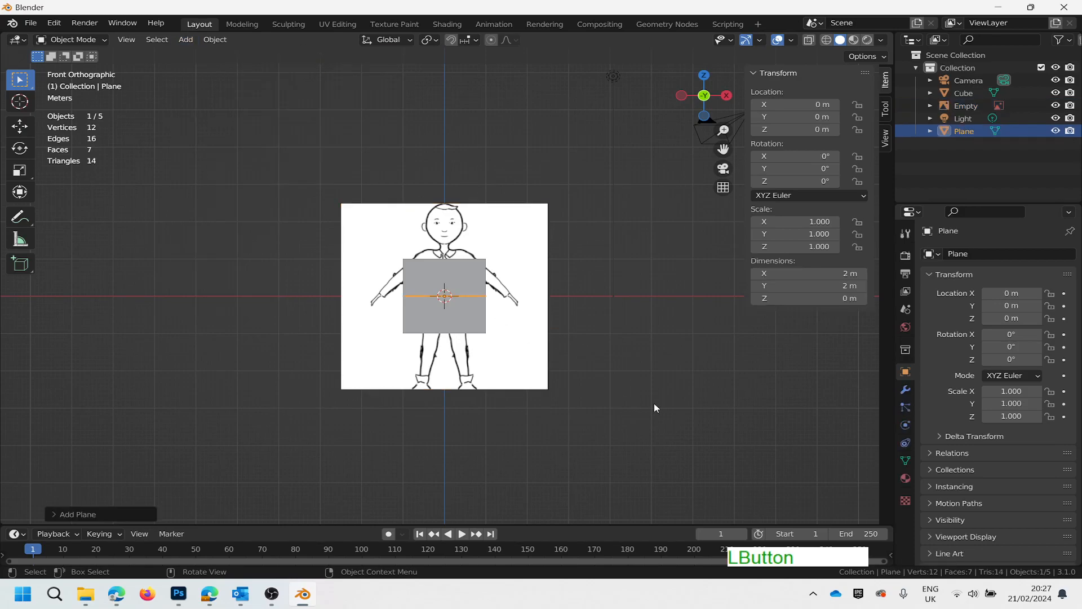
pyautogui.click(846, 274)
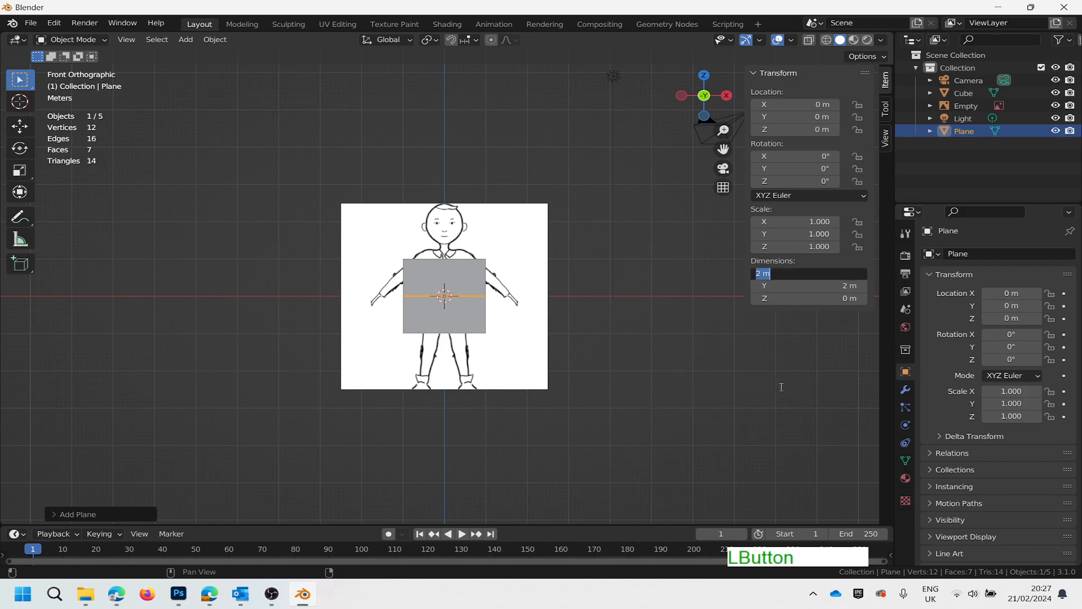
pyautogui.write('1.6')
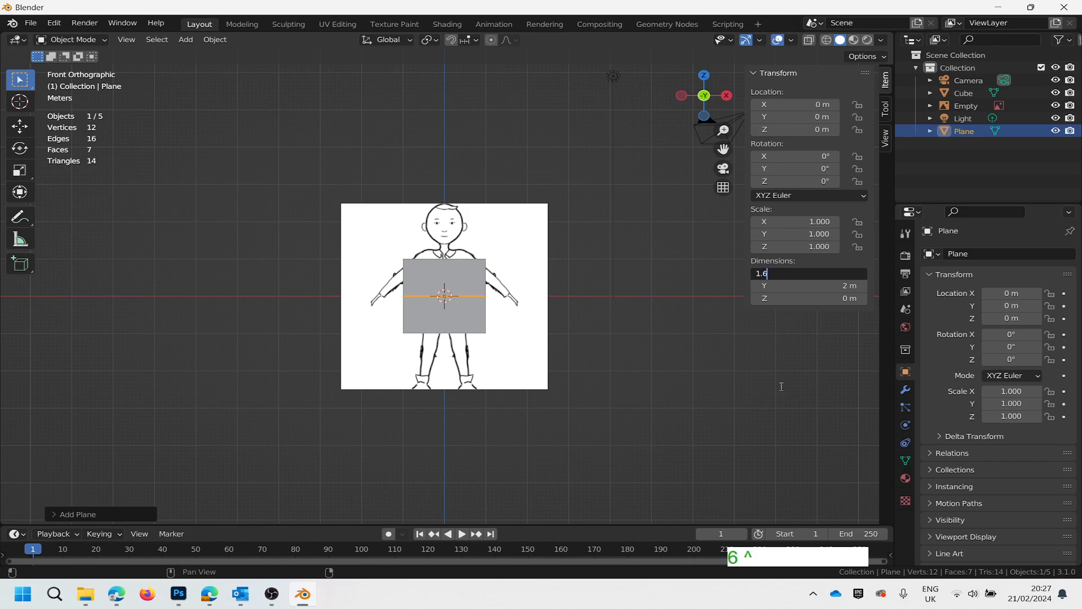
pyautogui.press('Tab')
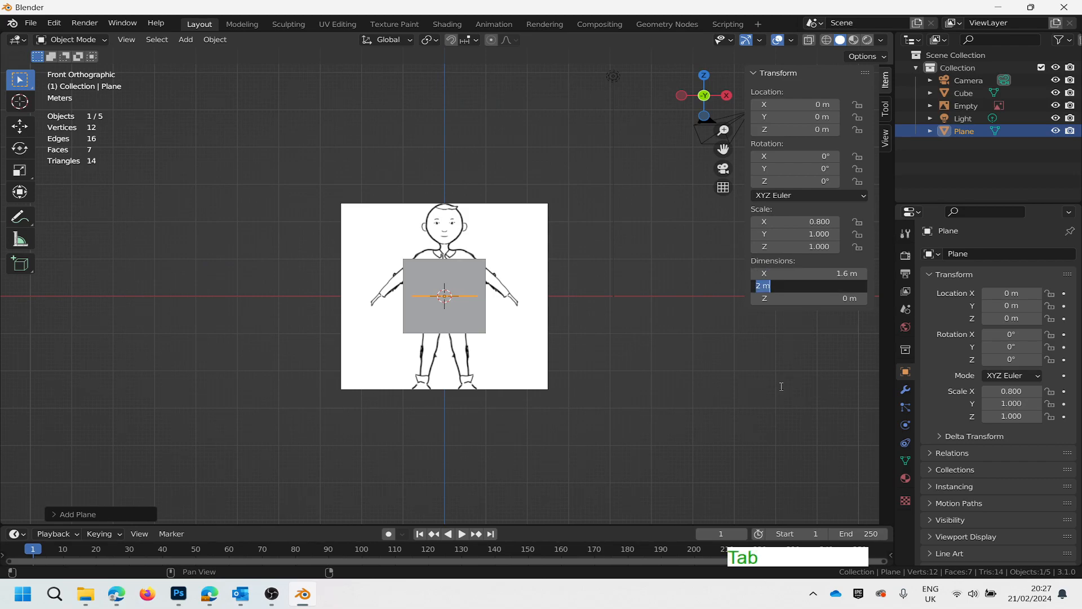
pyautogui.write('1.6')
pyautogui.press('Return')
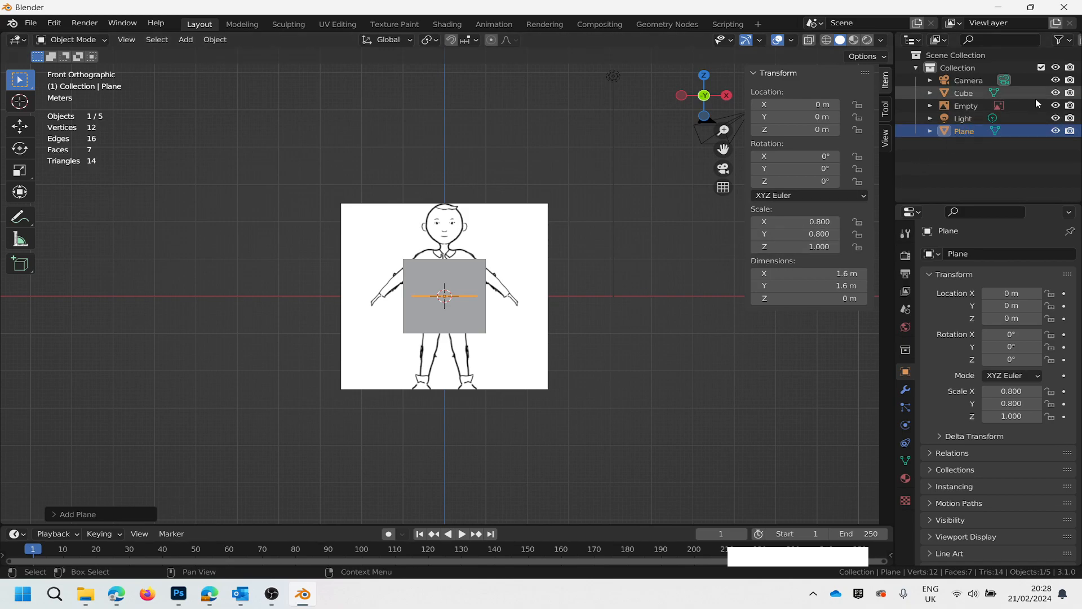
# Hide the cube and rename the empty holding gregFront.jpg to FrontView.
pyautogui.click(1056, 93)
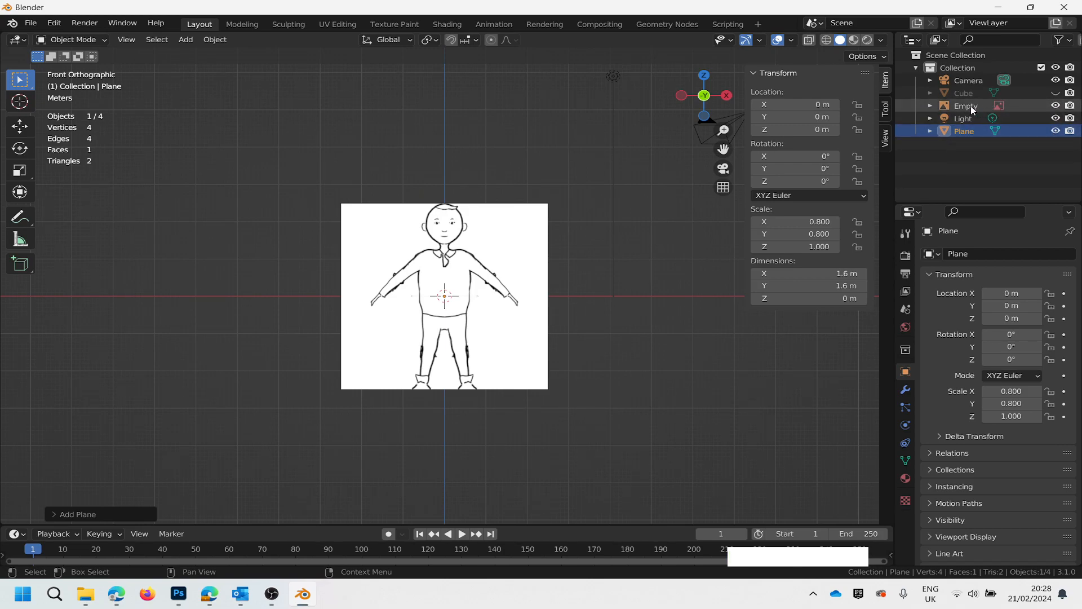
pyautogui.click(933, 107)
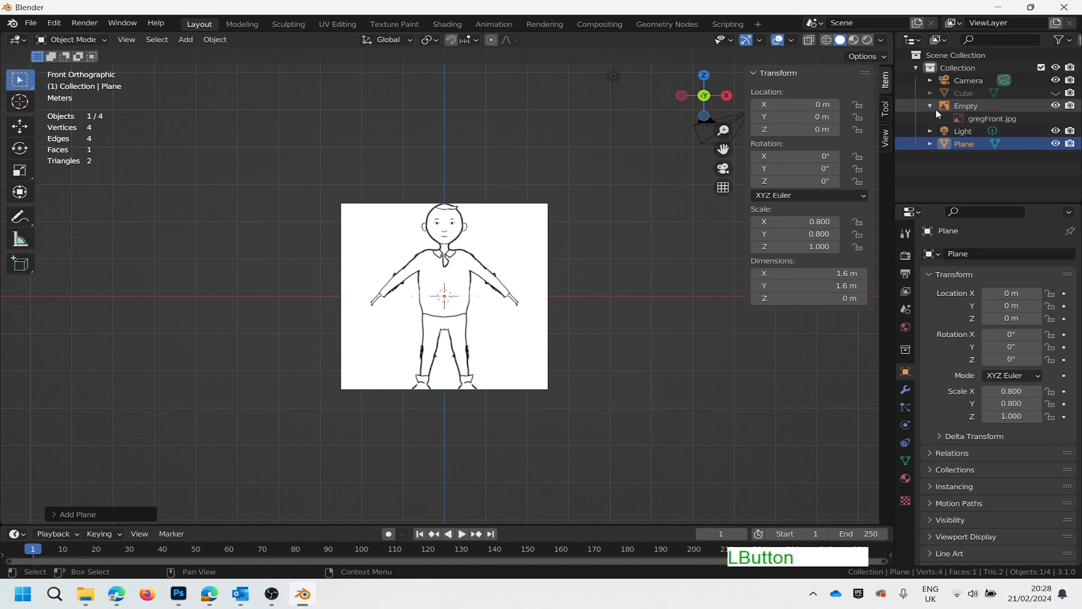
pyautogui.click(965, 106)
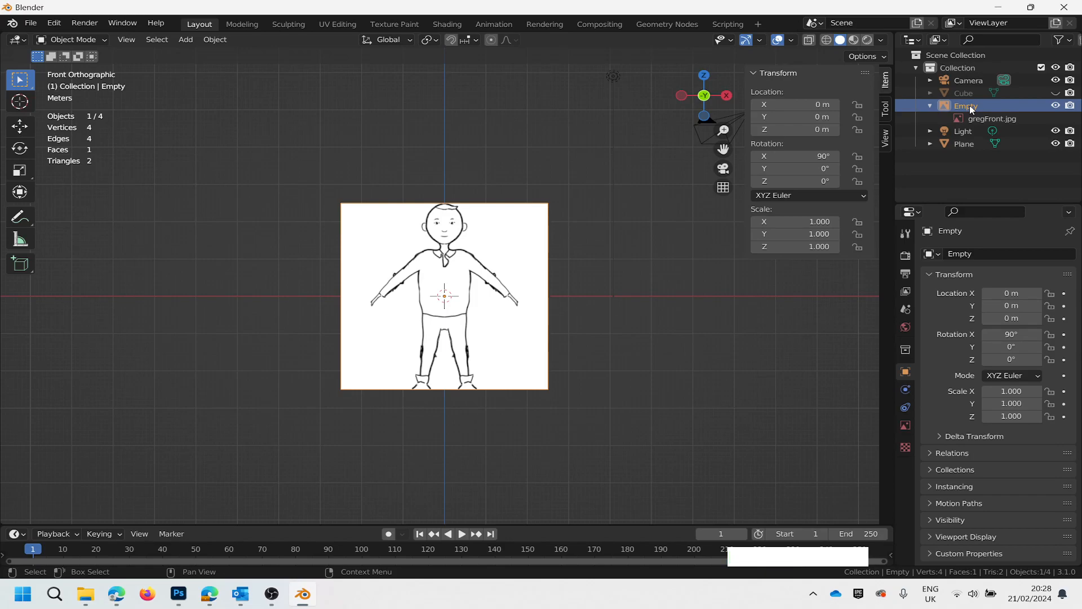
pyautogui.doubleClick(968, 106)
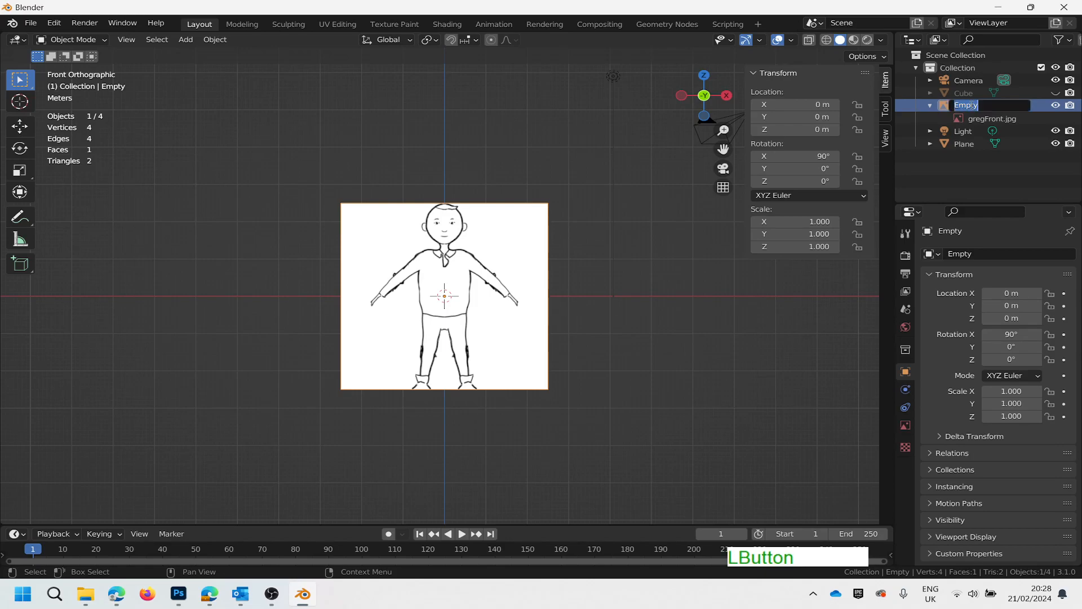
pyautogui.write('g')
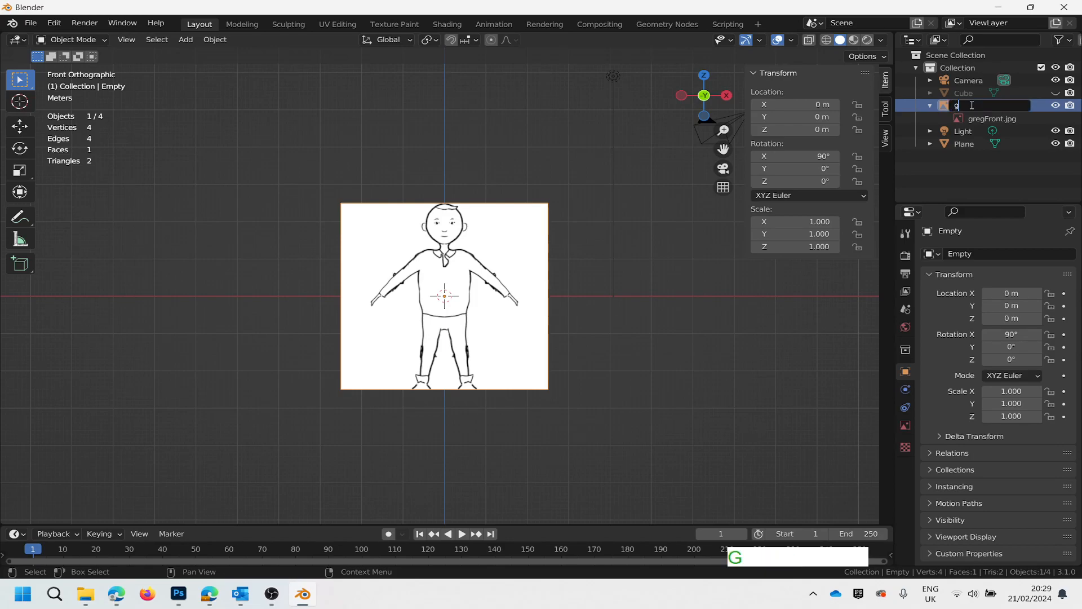
pyautogui.press('BackSpace')
pyautogui.write('FrontView')
pyautogui.press('Return')
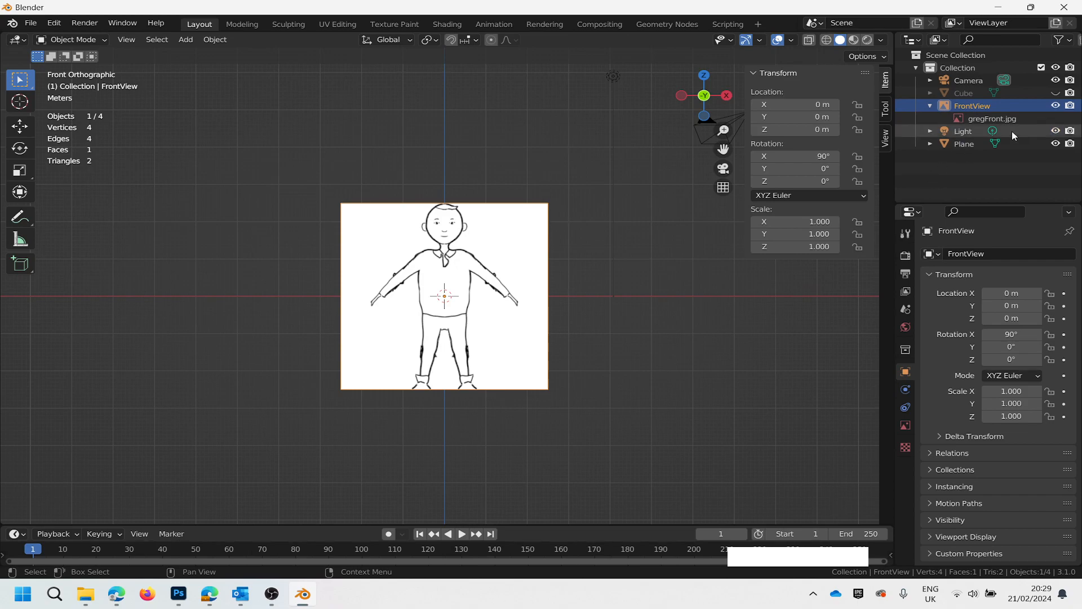
# Hide the FrontView reference image in the viewport.
pyautogui.click(1055, 105)
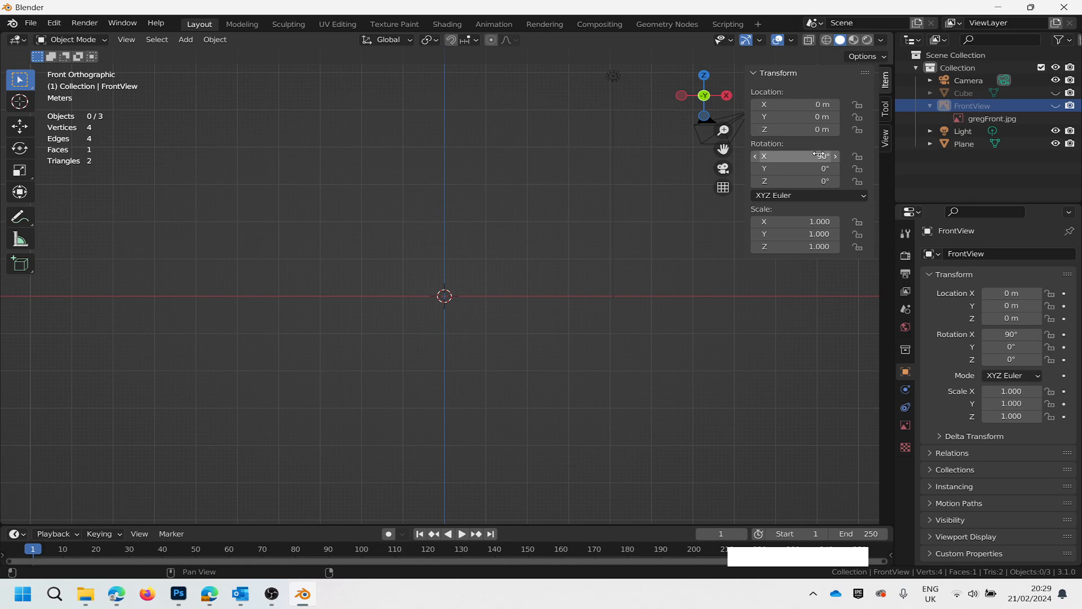
pyautogui.scroll(-6, 473, 242)
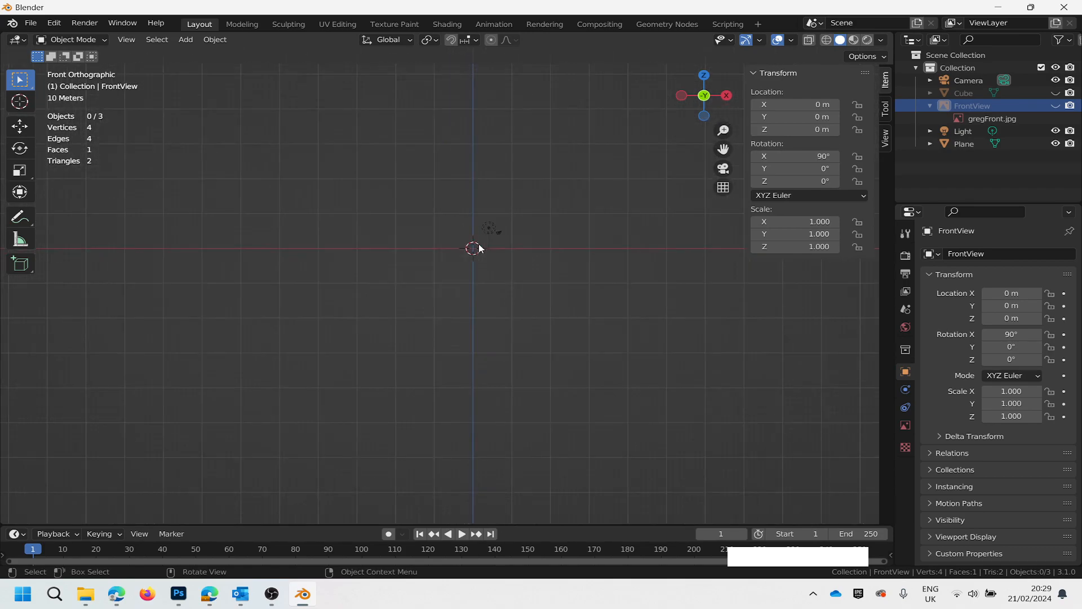
# Set the X rotation of the FrontView reference image to 0° and look at the scene in perspective.
pyautogui.scroll(4, 479, 242)
pyautogui.click(831, 157)
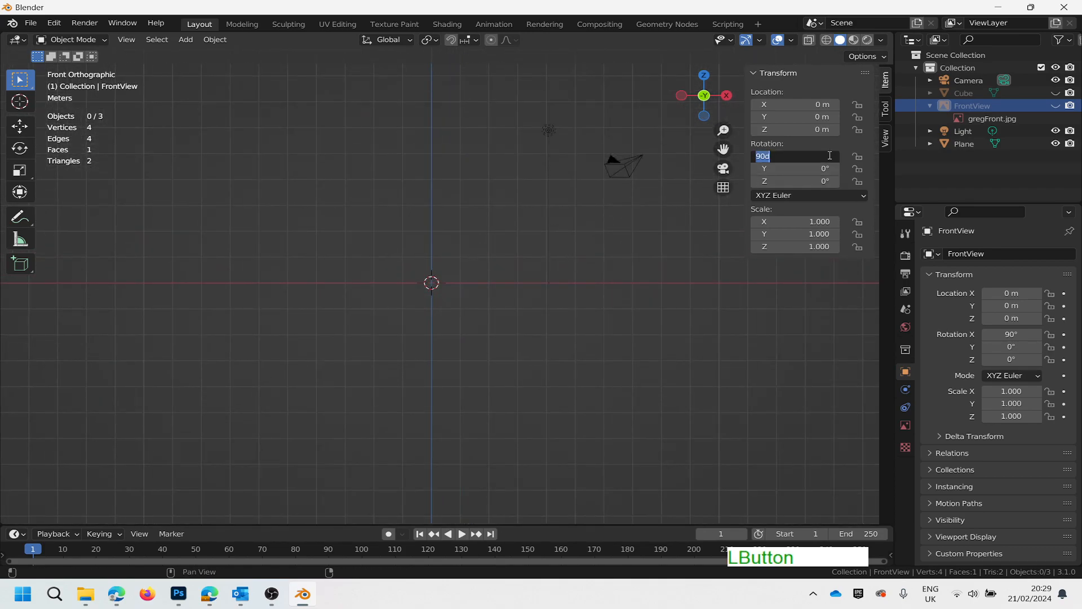
pyautogui.write('0')
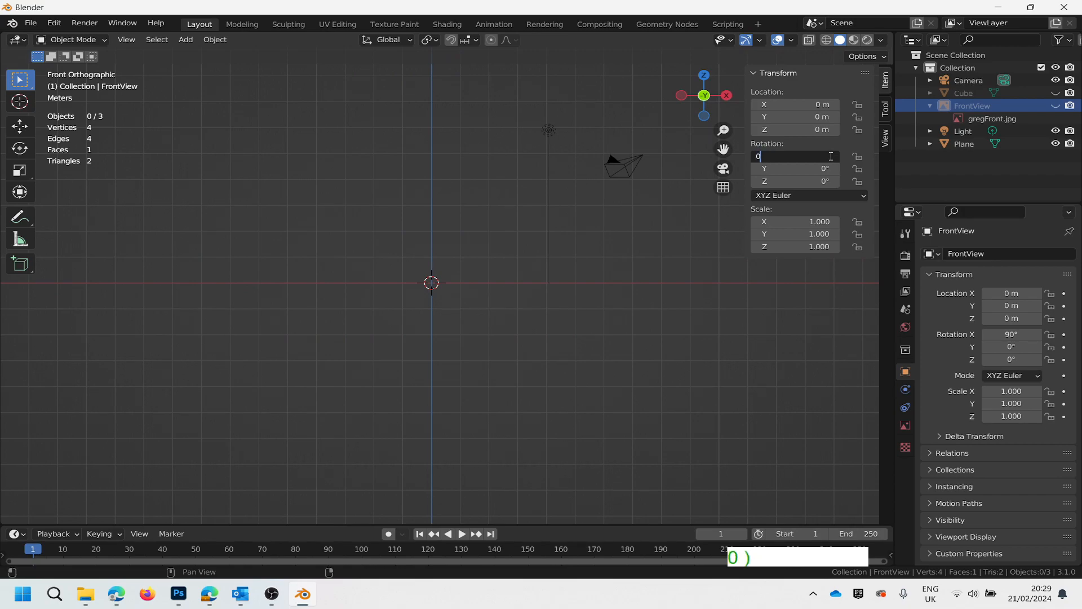
pyautogui.press('Return')
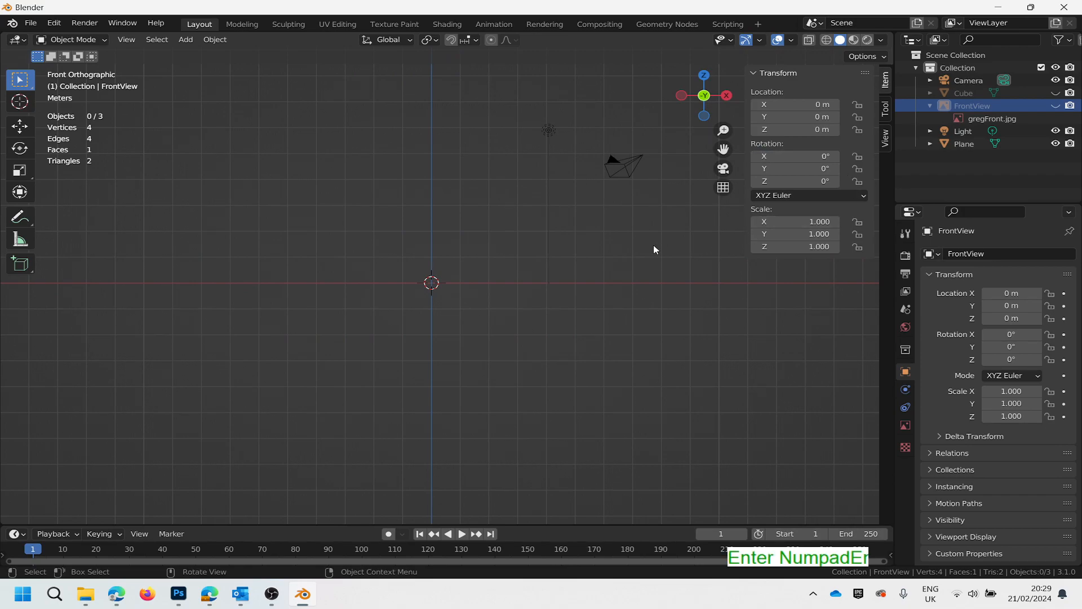
pyautogui.scroll(-2, 421, 305)
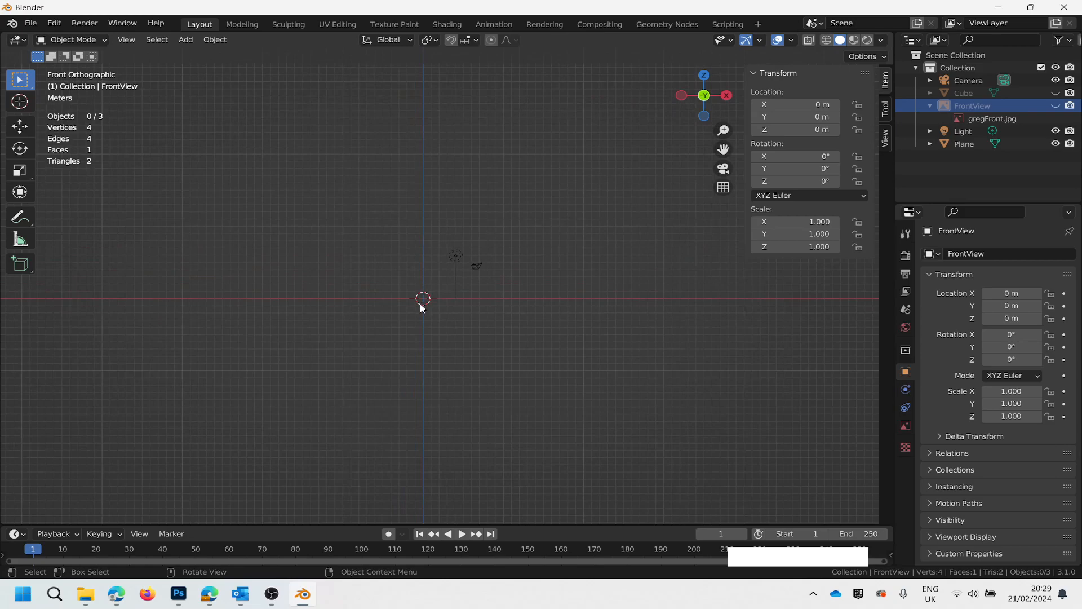
pyautogui.moveTo(711, 98); pyautogui.dragTo(745, 141)
pyautogui.scroll(4, 657, 149)
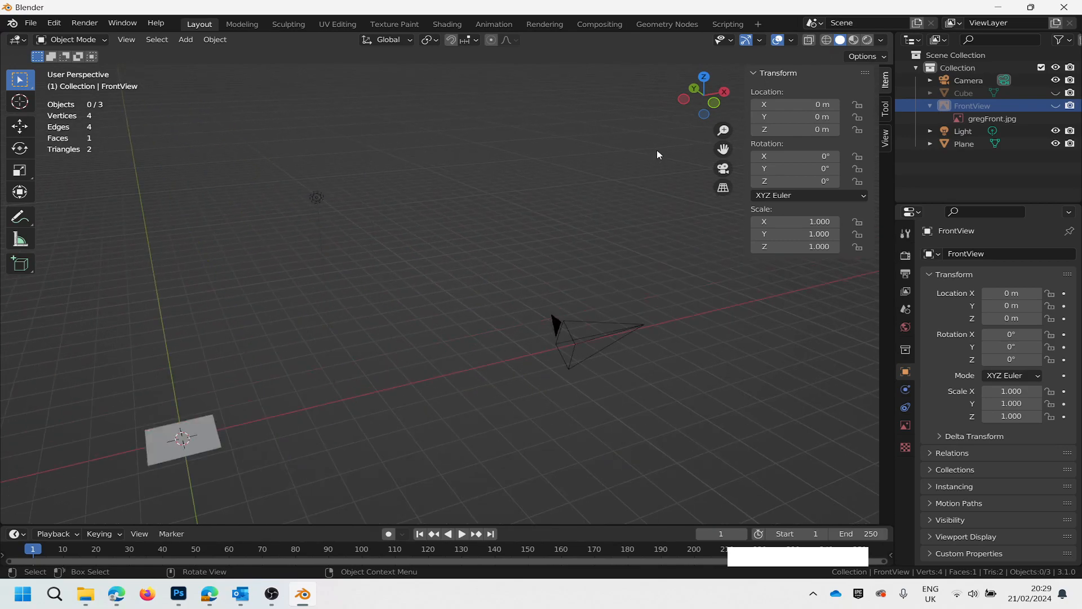
pyautogui.scroll(-2, 658, 150)
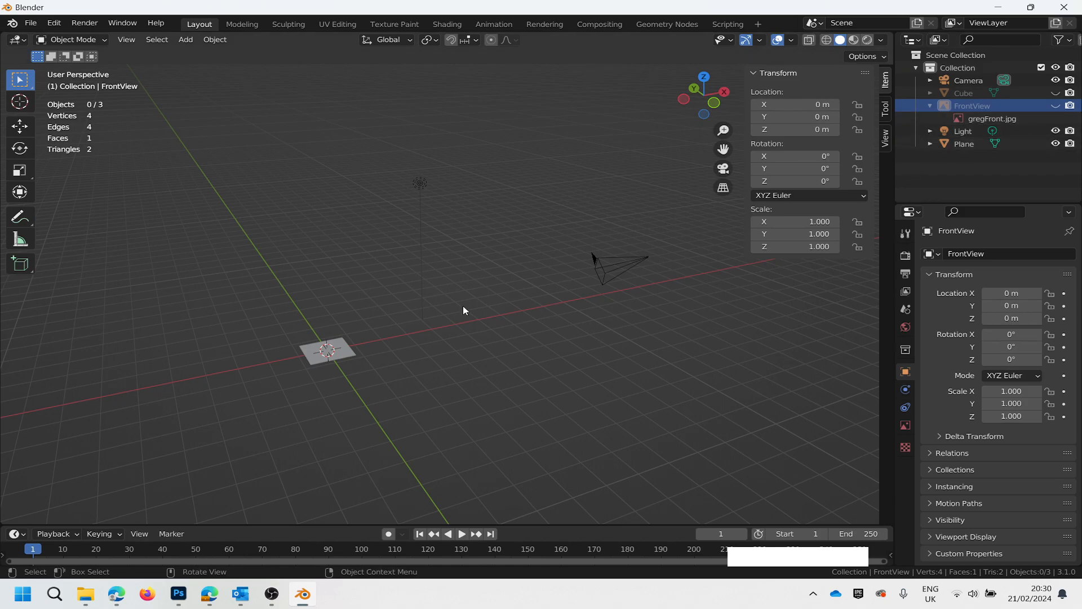
# Restore the X rotation of the FrontView reference image to 90°.
pyautogui.click(825, 153)
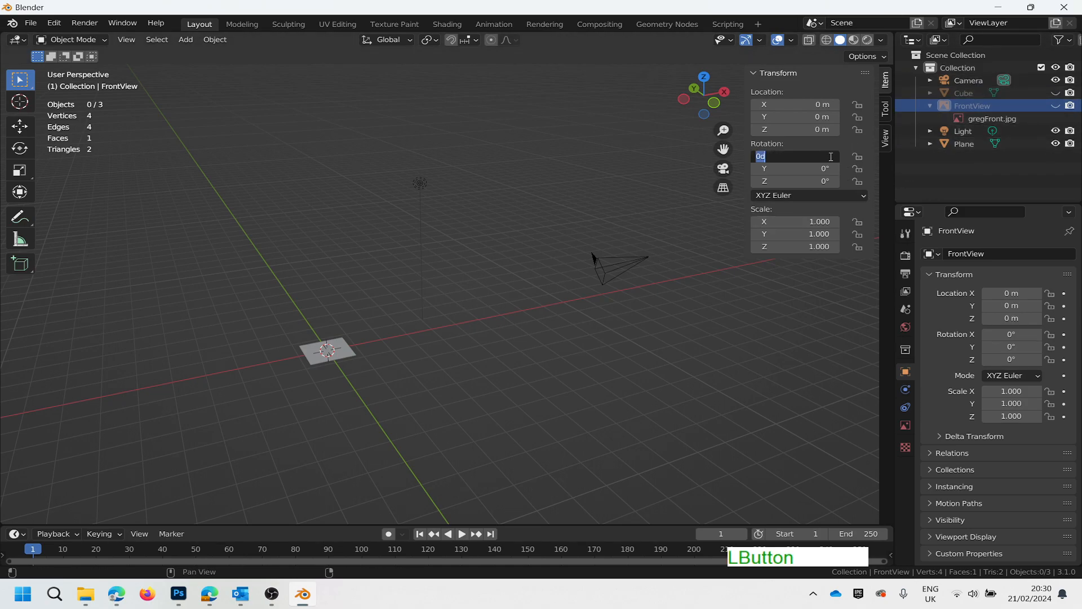
pyautogui.write('90')
pyautogui.press('Return')
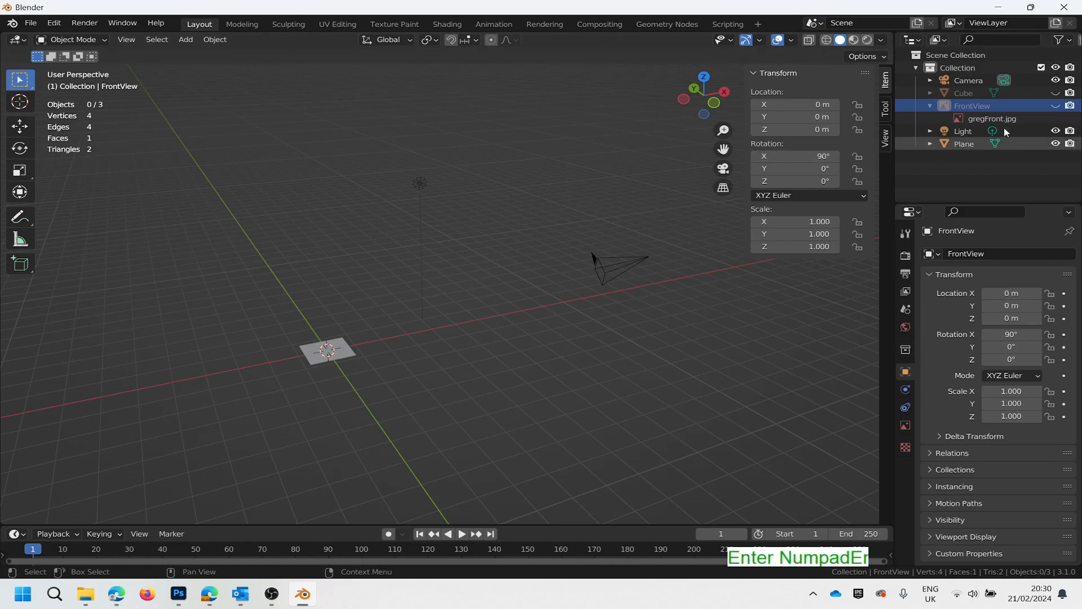
# Stand the 1.6 m plane upright by setting its X rotation to 90°.
pyautogui.click(961, 143)
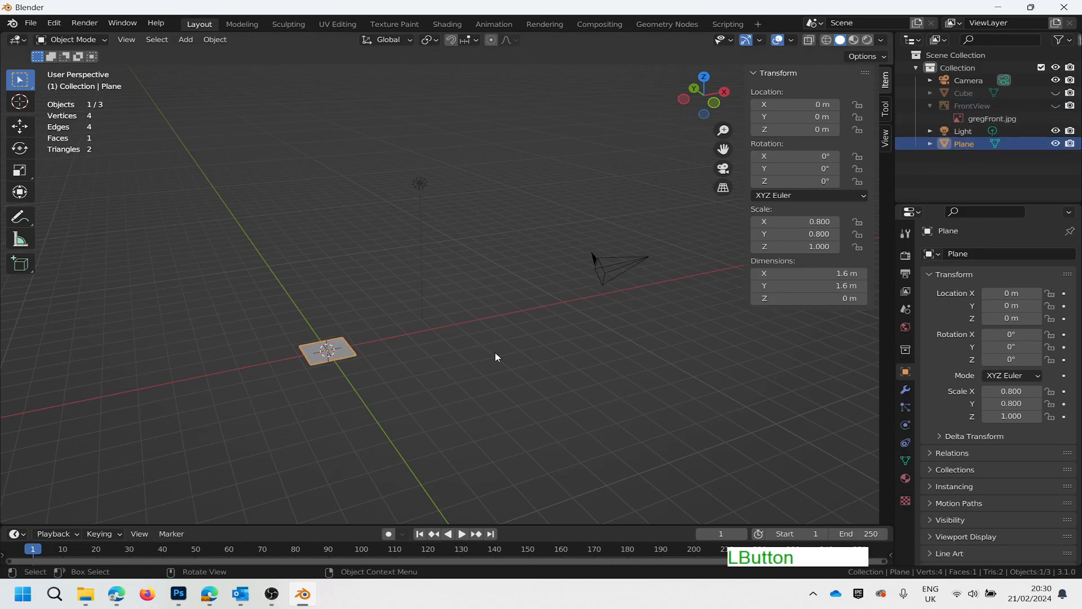
pyautogui.click(828, 156)
pyautogui.moveTo(828, 157); pyautogui.dragTo(688, 146)
pyautogui.write('90')
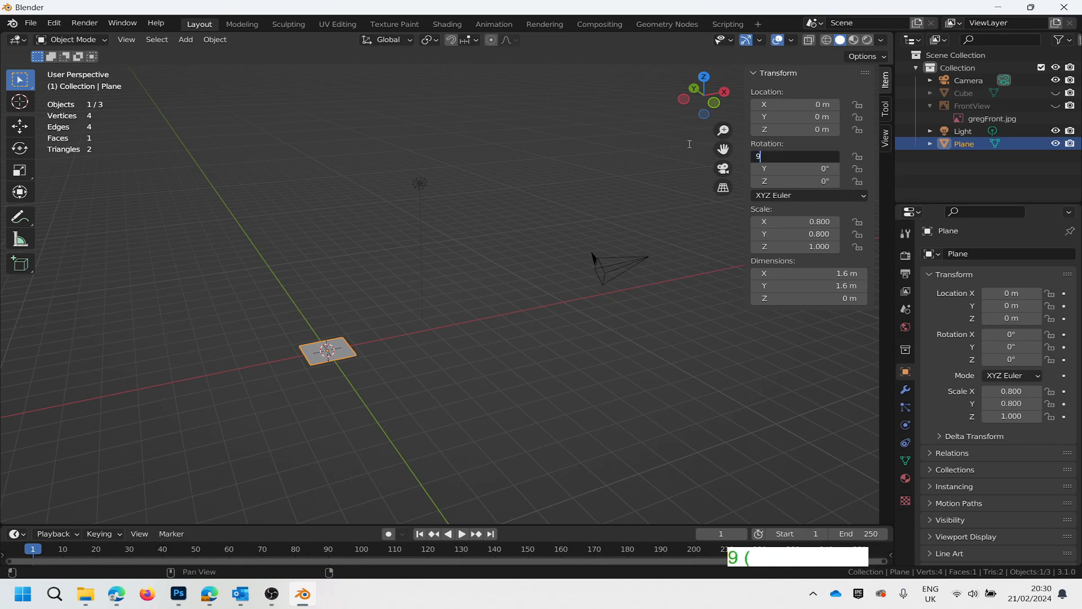
pyautogui.press('KP_Enter')
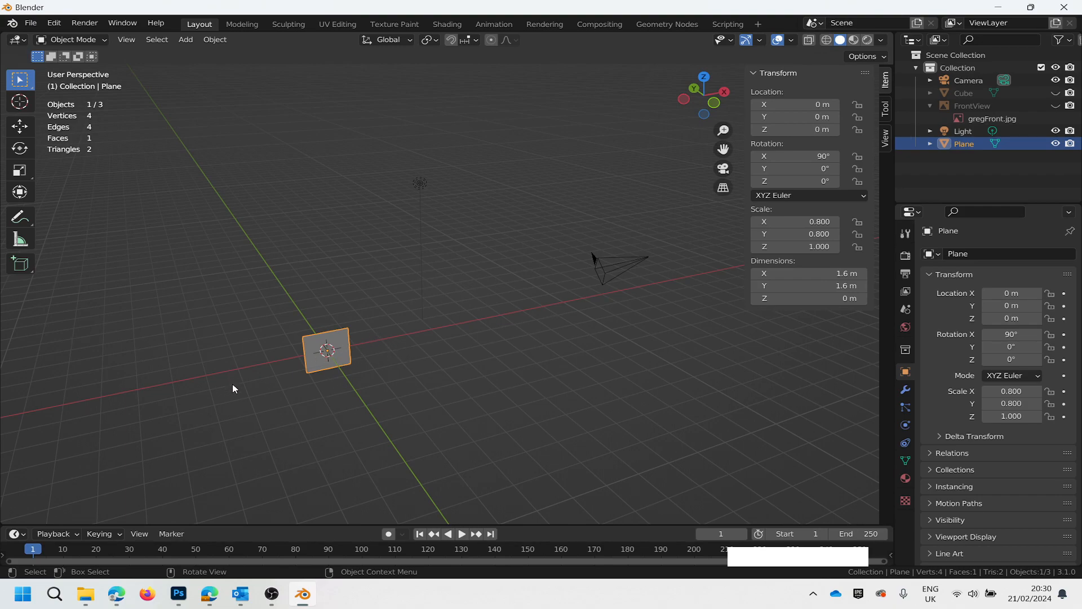
# Raise the upright plane by setting its Z location to 0.8 m.
pyautogui.scroll(4, 234, 389)
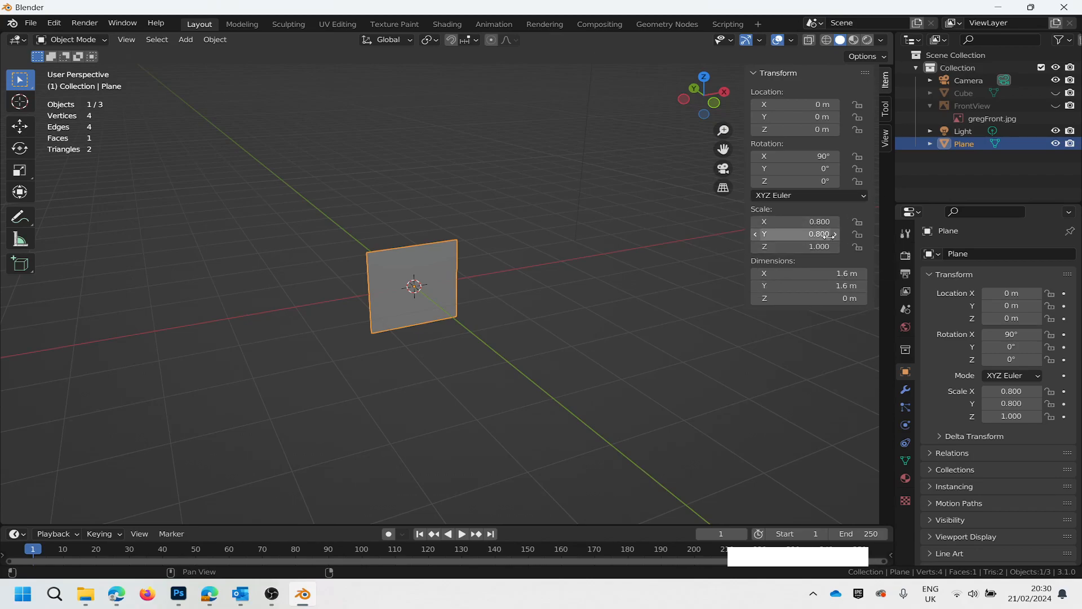
pyautogui.click(821, 130)
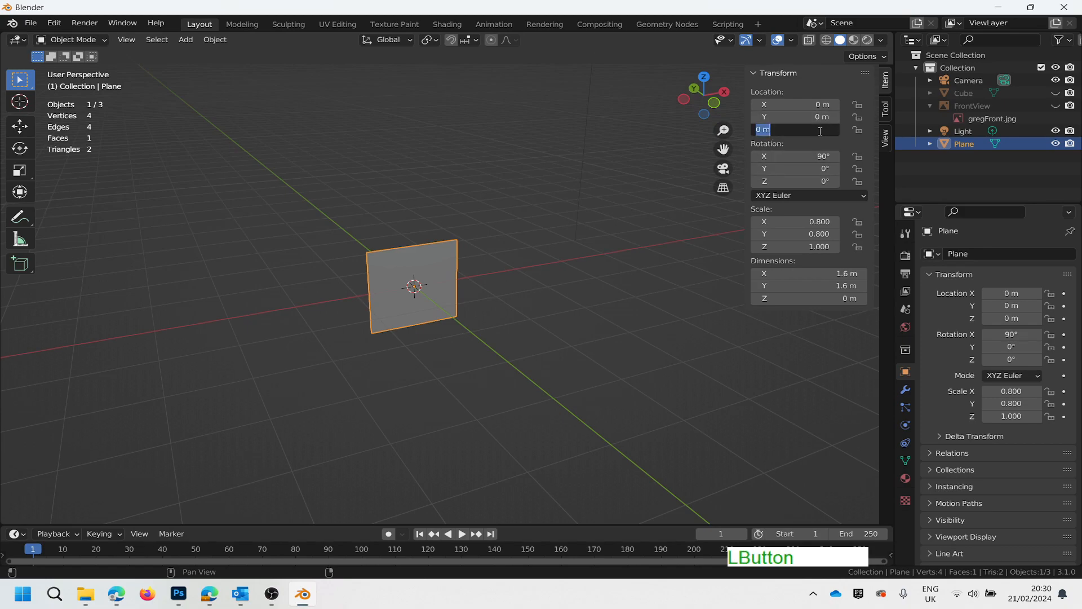
pyautogui.press('BackSpace')
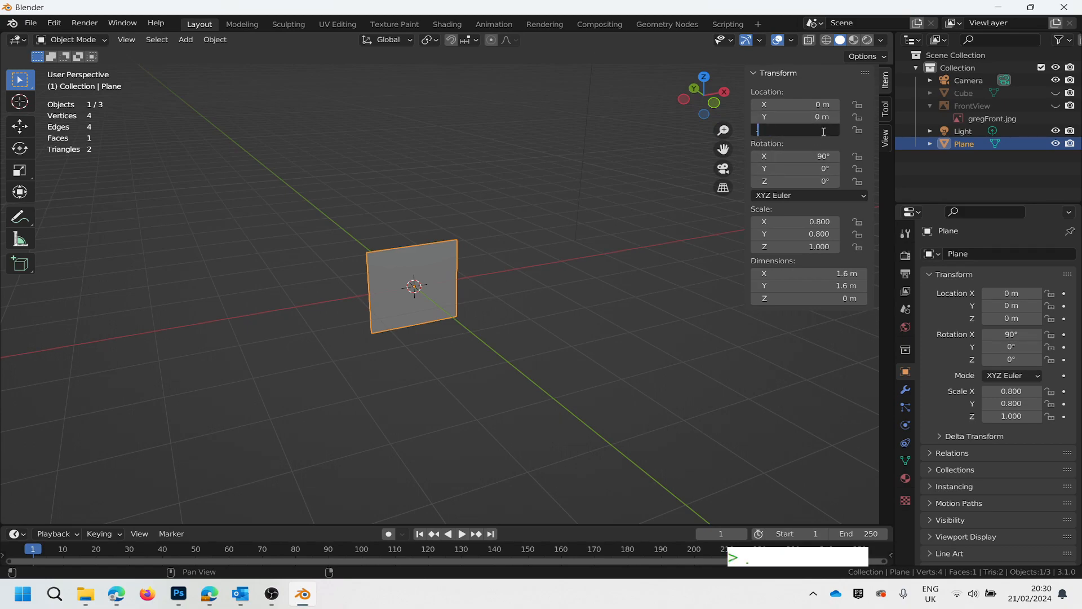
pyautogui.write('.8')
pyautogui.press('Return')
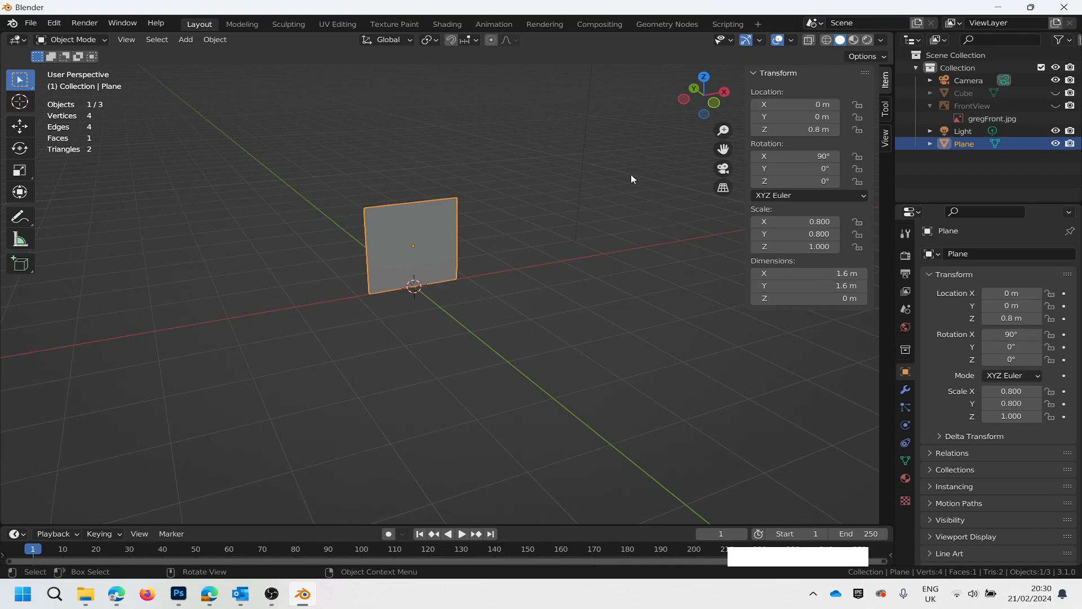
# Move the plane back along the Y axis by setting its Y location to 3 m.
pyautogui.click(807, 107)
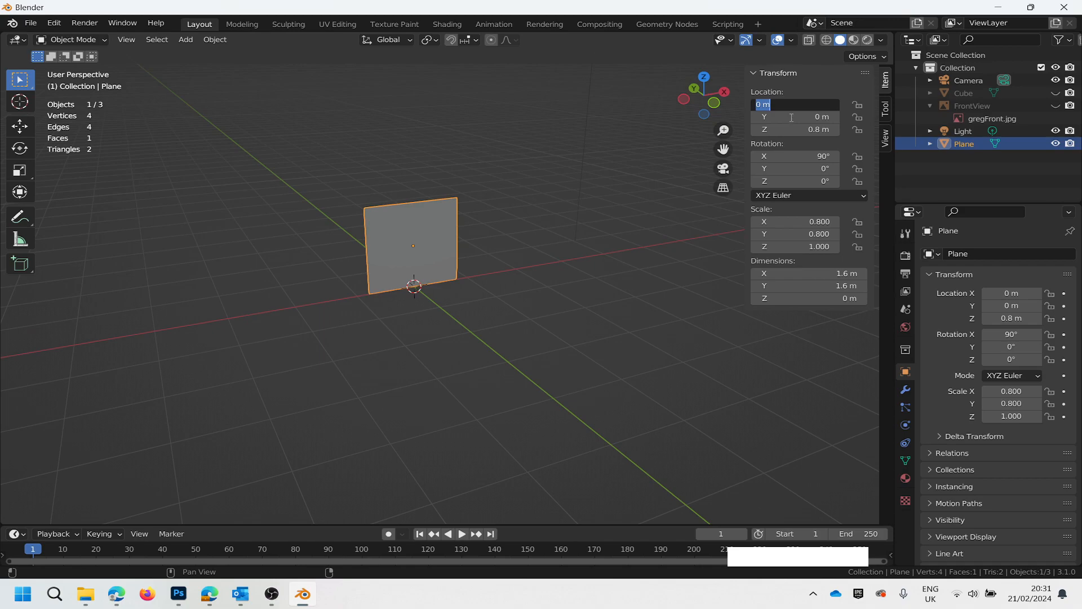
pyautogui.click(791, 119)
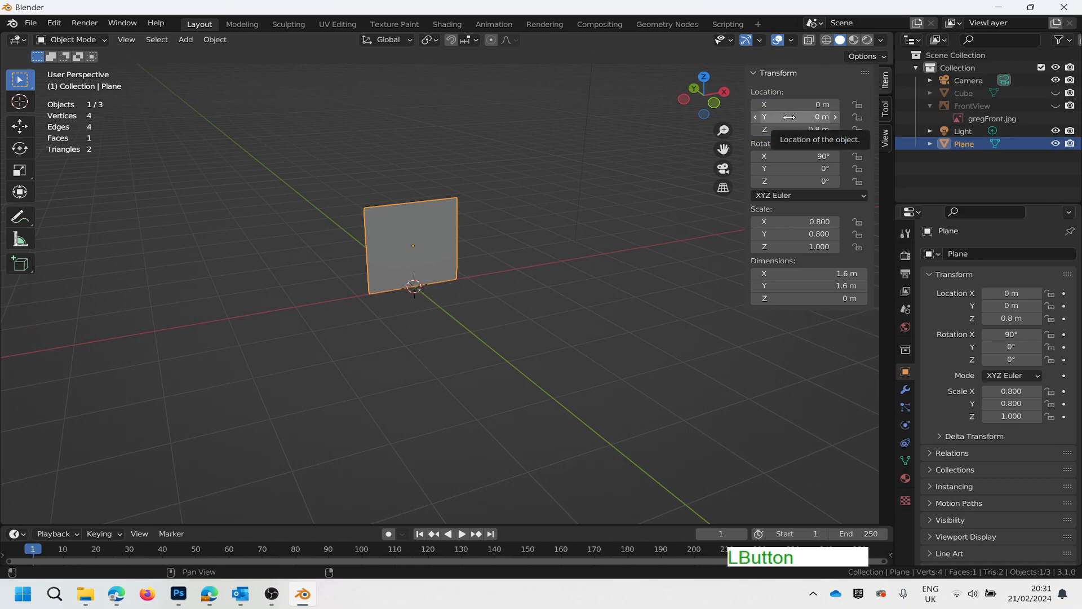
pyautogui.press('3')
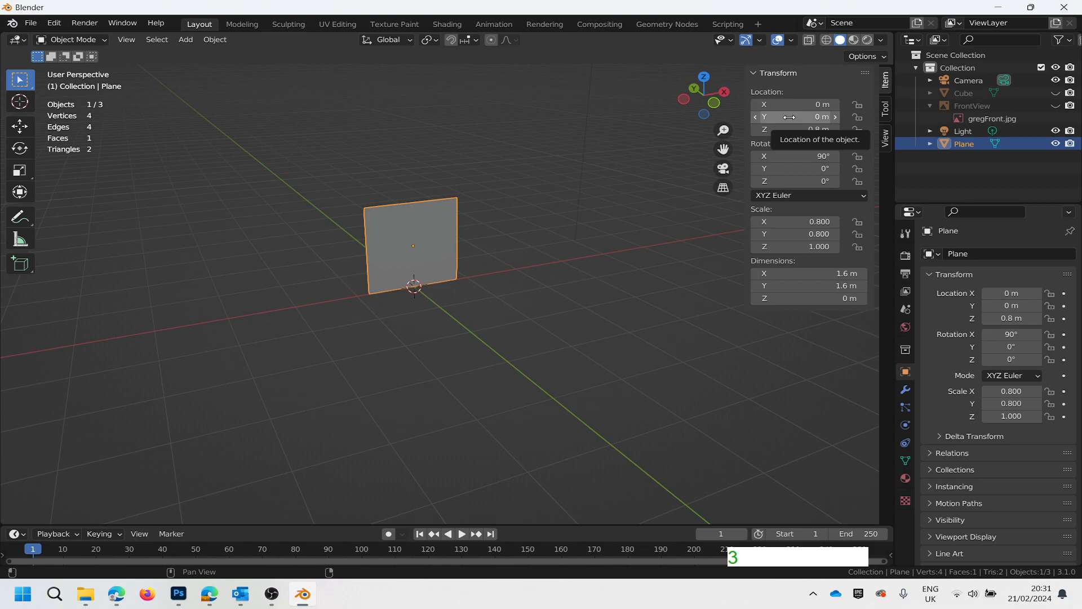
pyautogui.click(789, 116)
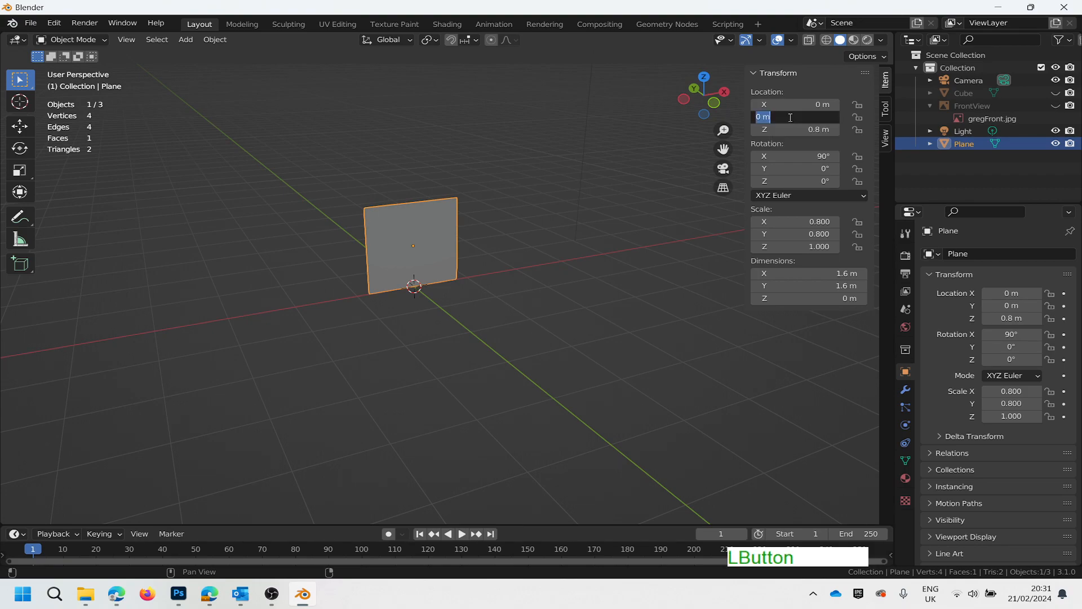
pyautogui.write('3')
pyautogui.press('KP_Enter')
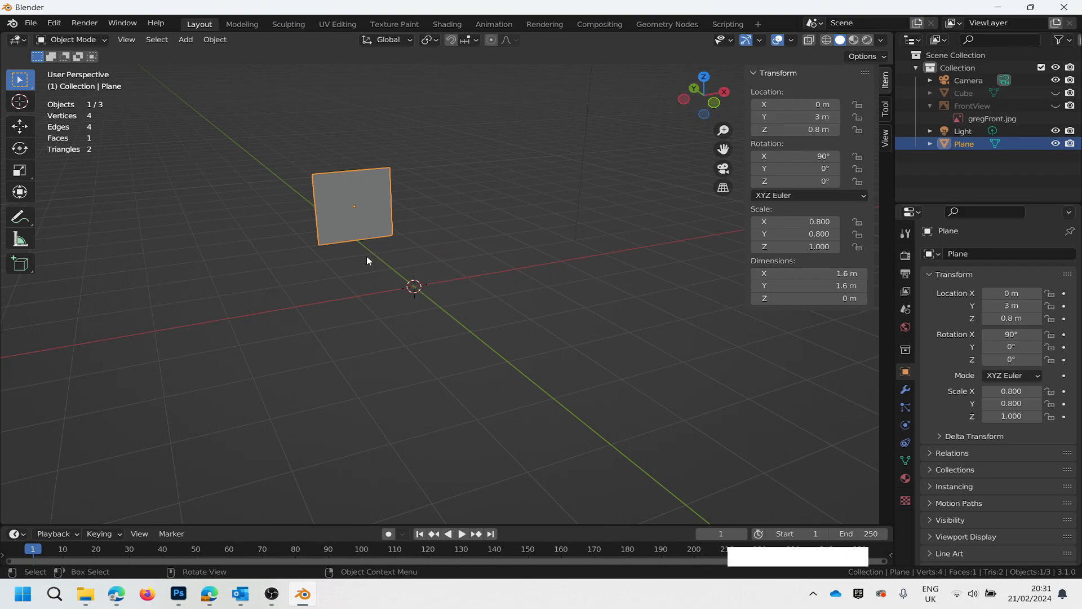
# Switch the viewport to orthographic projection, and unhide and select the FrontView reference image.
pyautogui.click(725, 191)
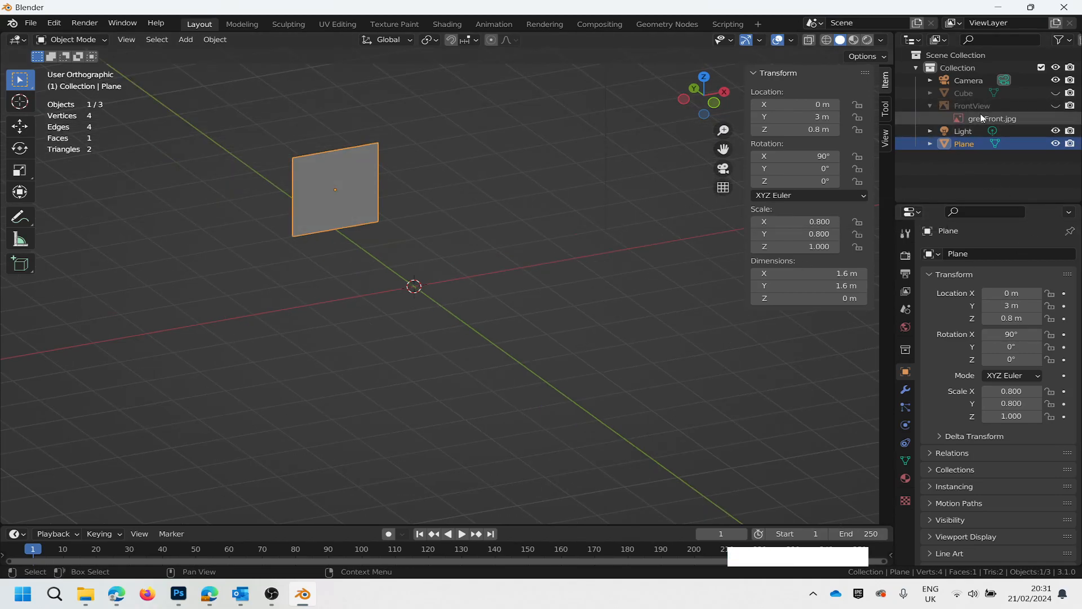
pyautogui.click(1052, 106)
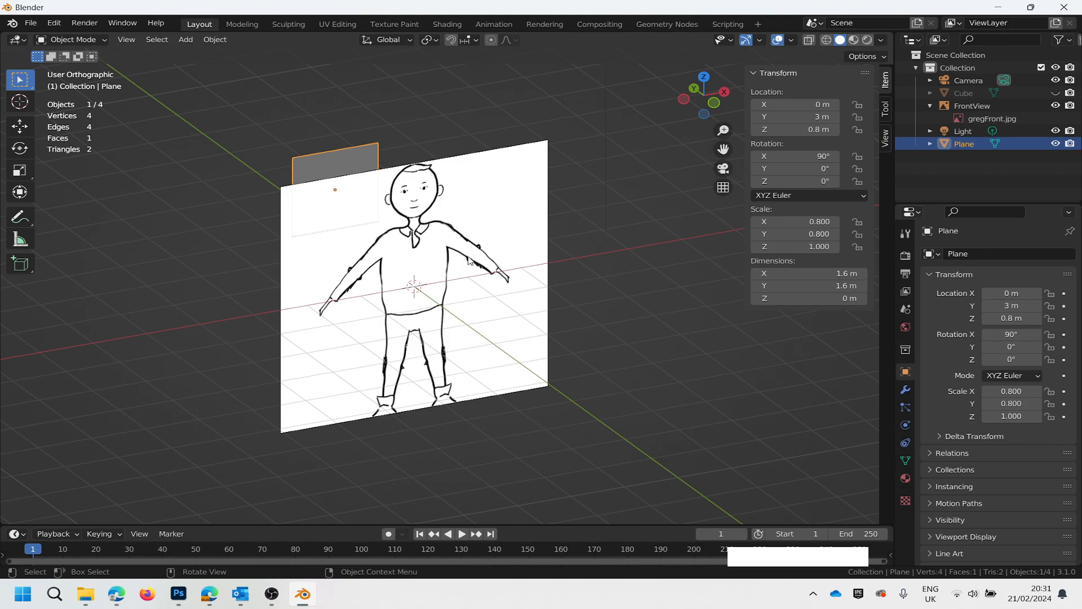
pyautogui.click(499, 208)
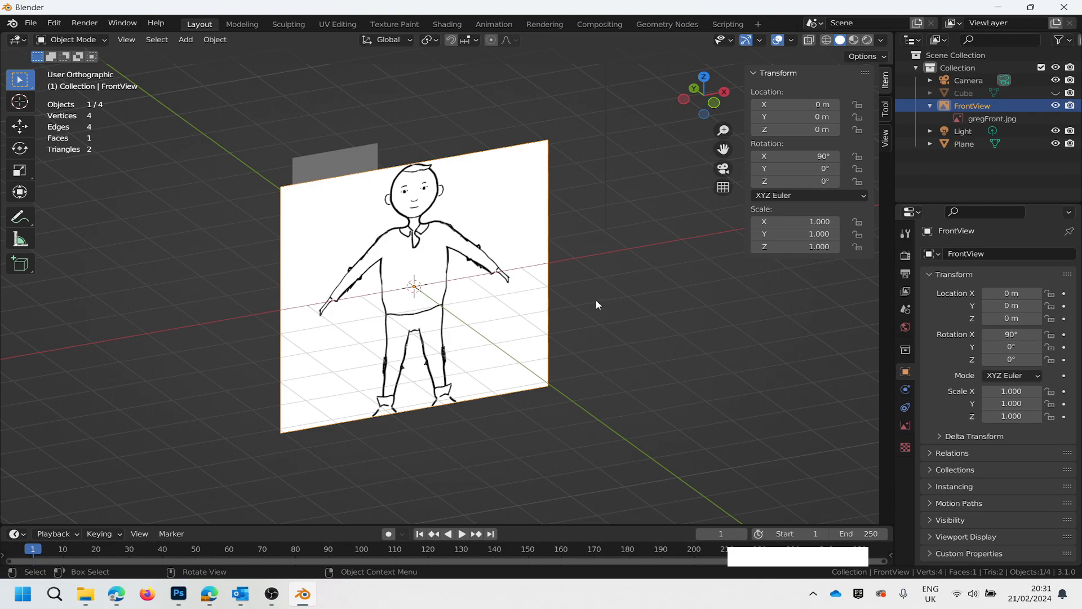
# Scale FrontView evenly in X and Y to about 0.32 so its width matches the plane in the front view.
pyautogui.click(25, 175)
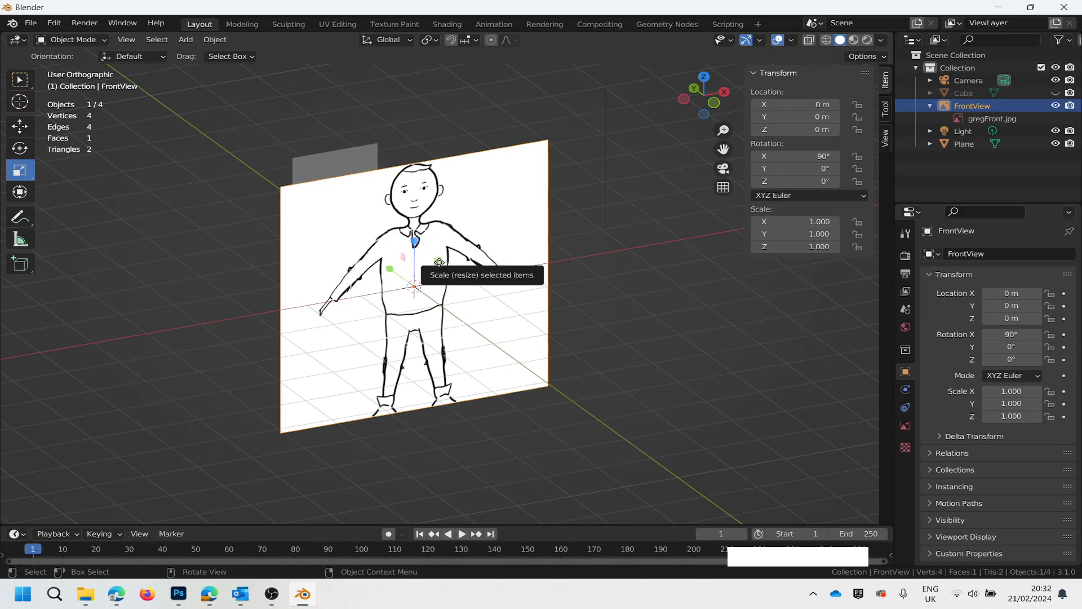
pyautogui.moveTo(439, 261); pyautogui.dragTo(428, 285)
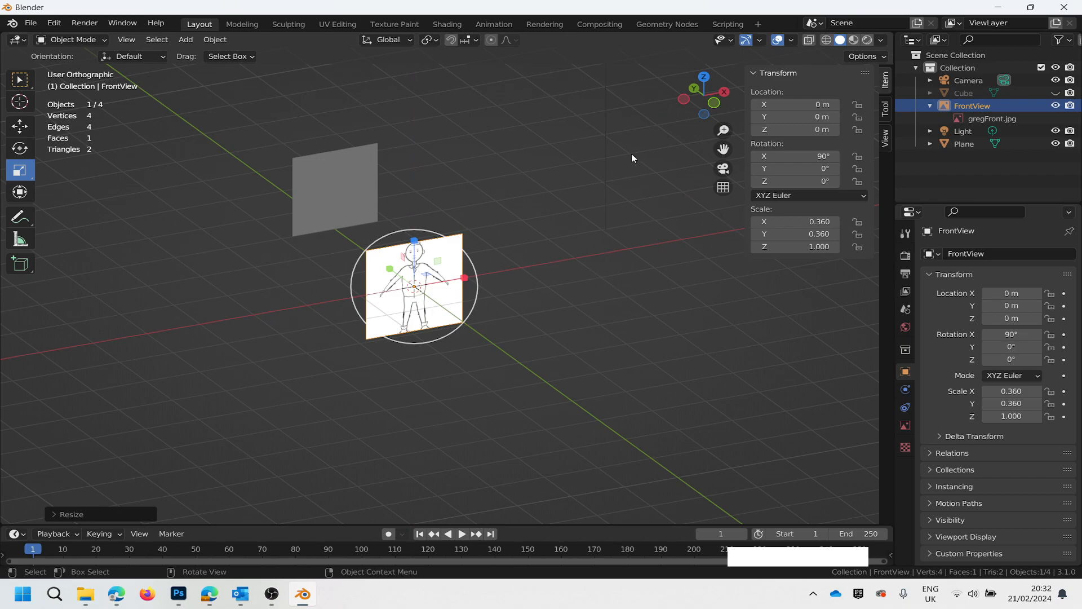
pyautogui.click(714, 102)
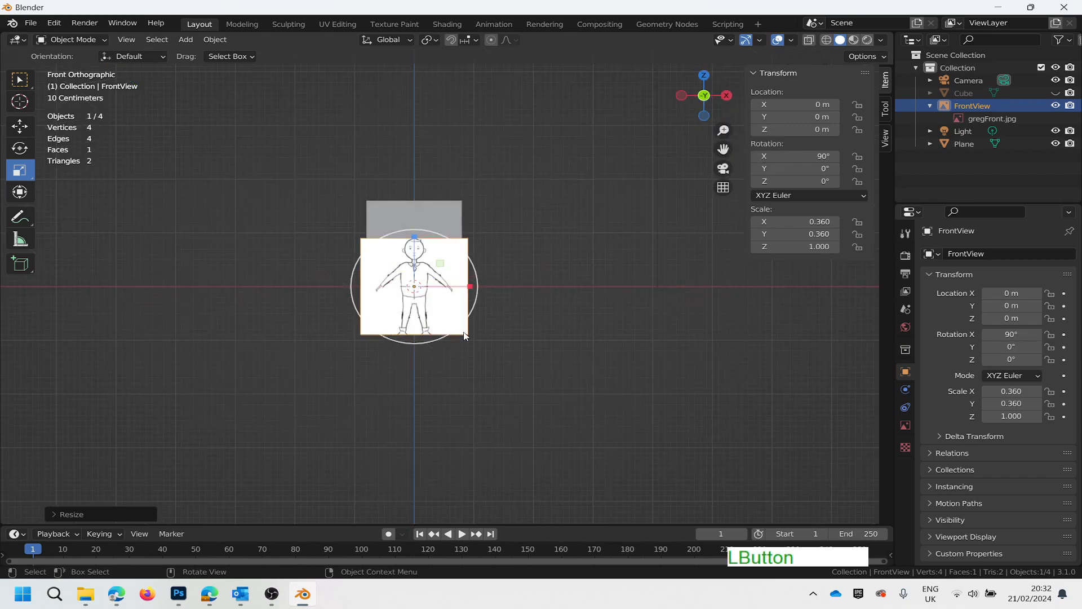
pyautogui.moveTo(440, 263); pyautogui.dragTo(437, 269)
pyautogui.scroll(4, 424, 330)
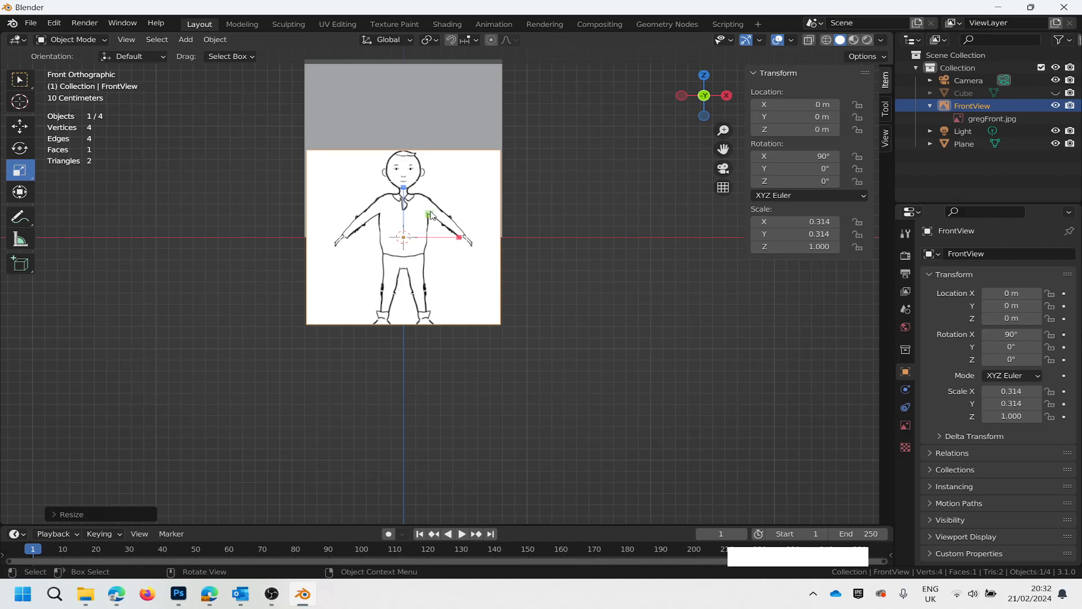
pyautogui.click(430, 217)
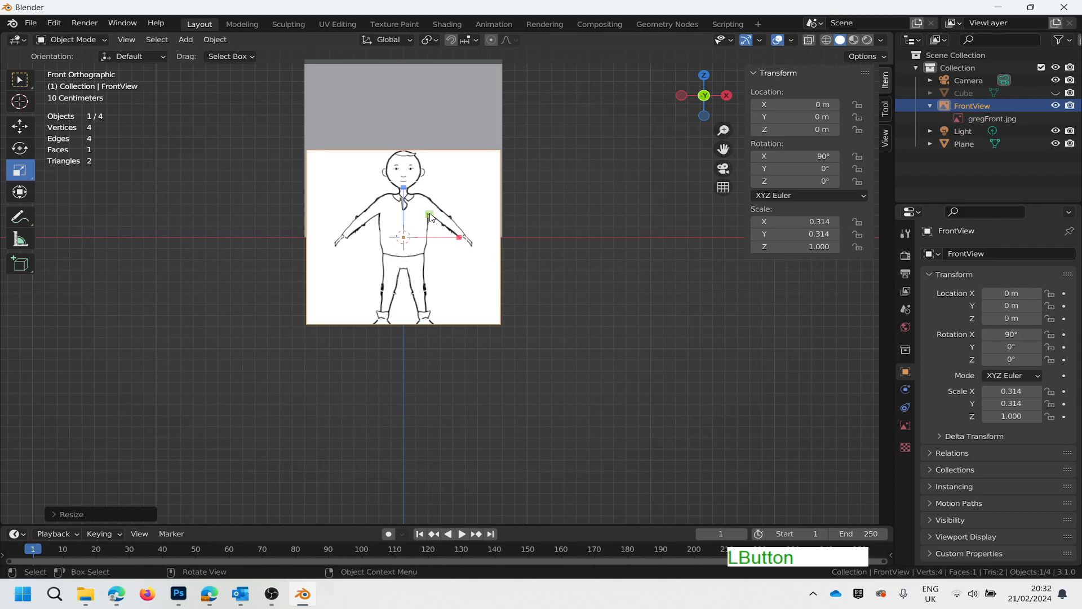
pyautogui.moveTo(431, 218); pyautogui.dragTo(432, 217)
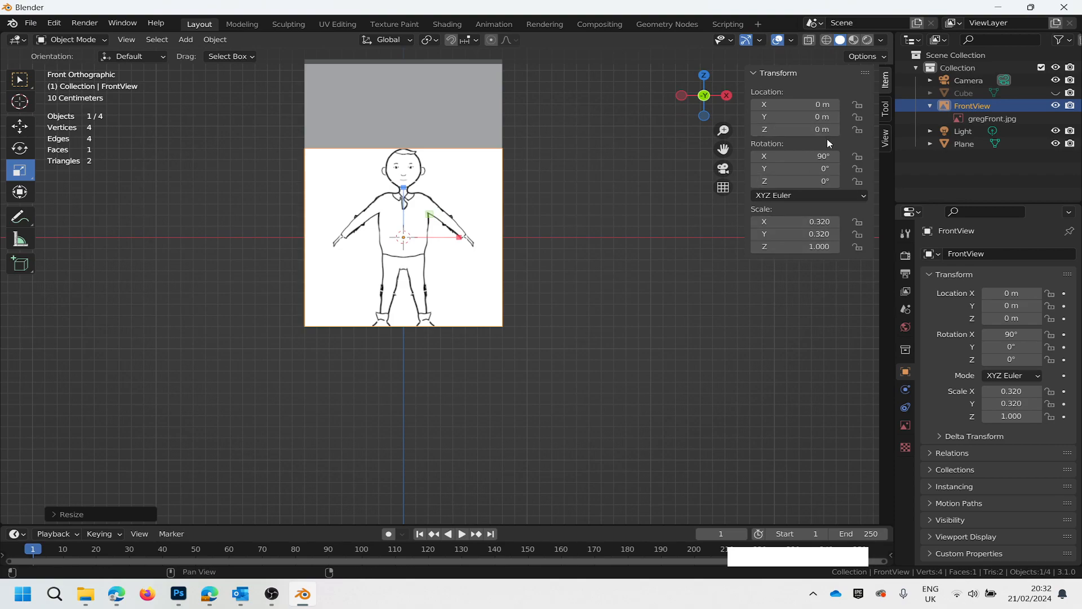
# Set the Z location of FrontView to 0.8 m so the character stands on the ground line.
pyautogui.click(805, 129)
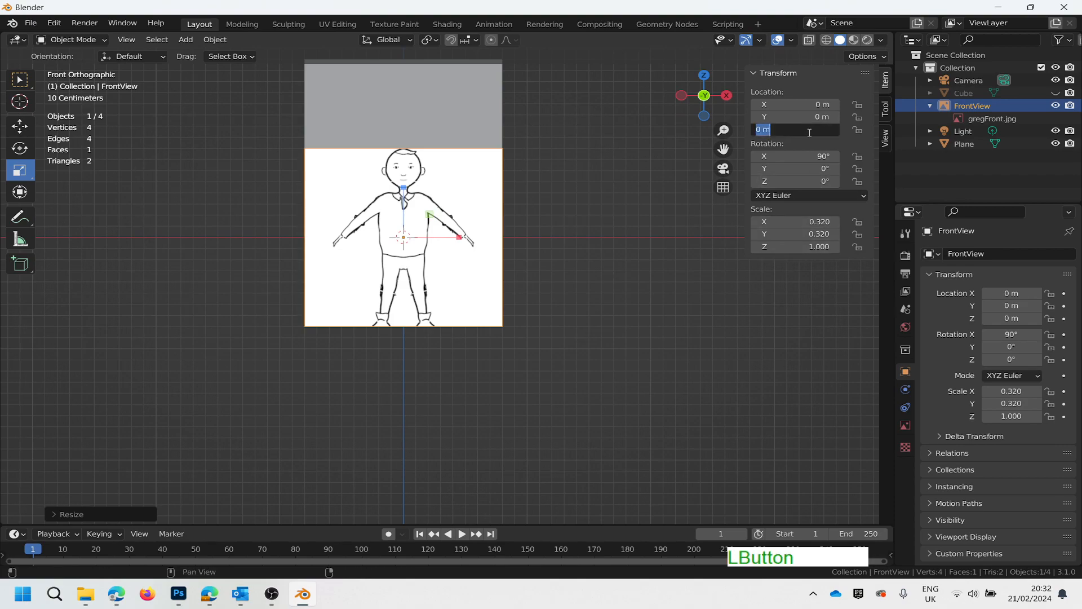
pyautogui.write('0.8')
pyautogui.press('Return')
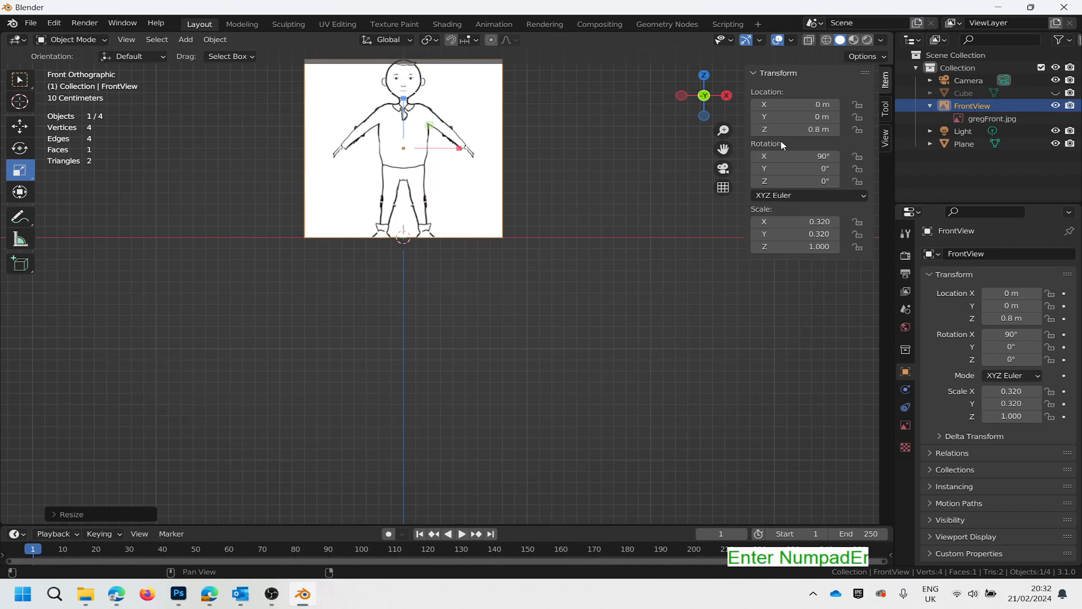
pyautogui.scroll(-4, 492, 231)
pyautogui.scroll(2, 473, 155)
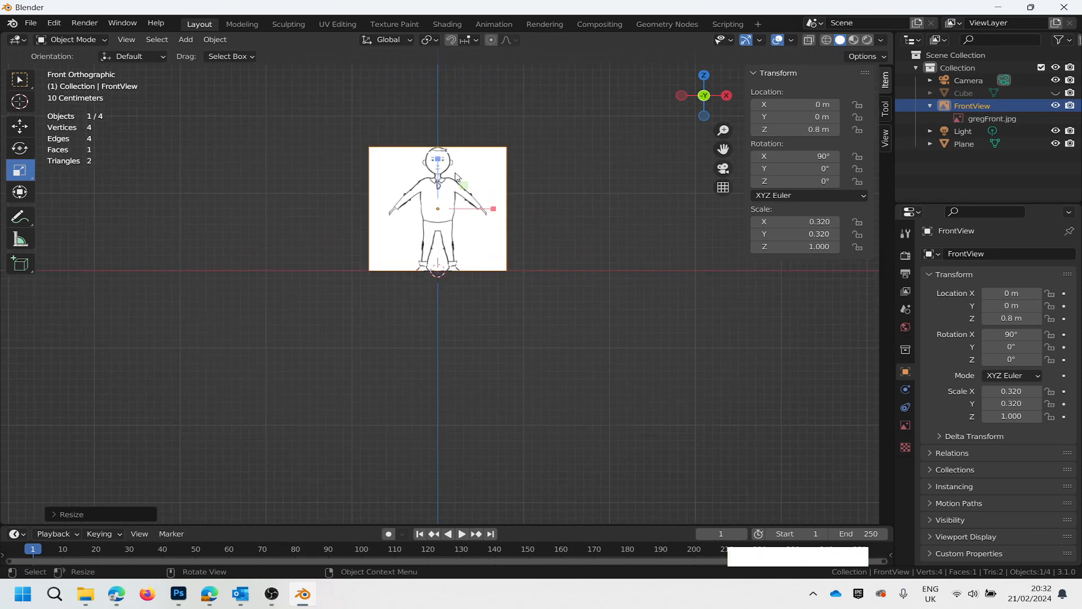
pyautogui.scroll(4, 458, 174)
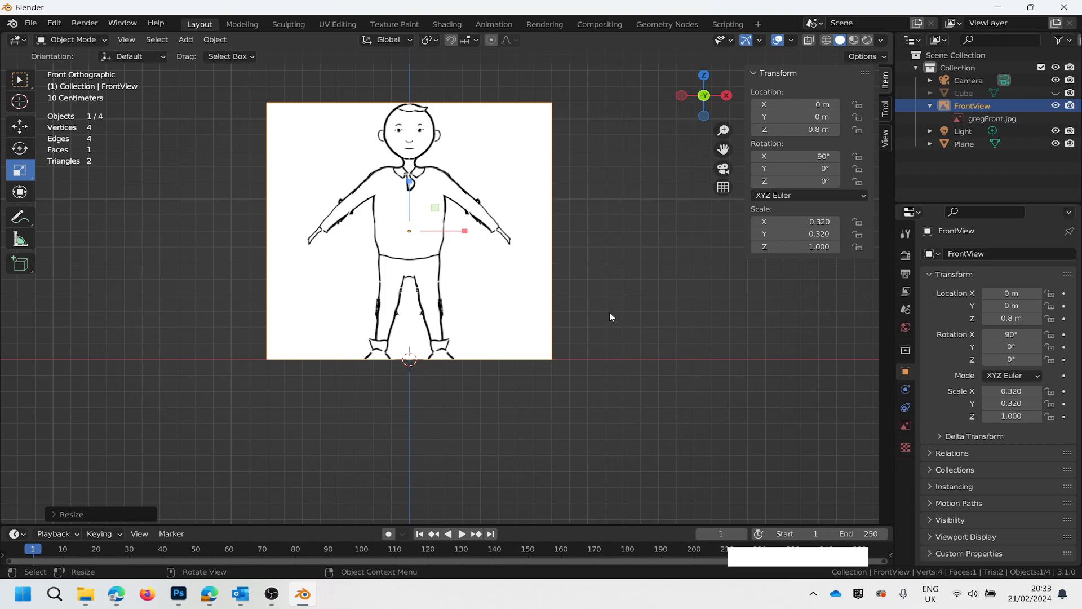
# Switch to the left orthographic view and copy the X scale value of FrontView.
pyautogui.click(684, 94)
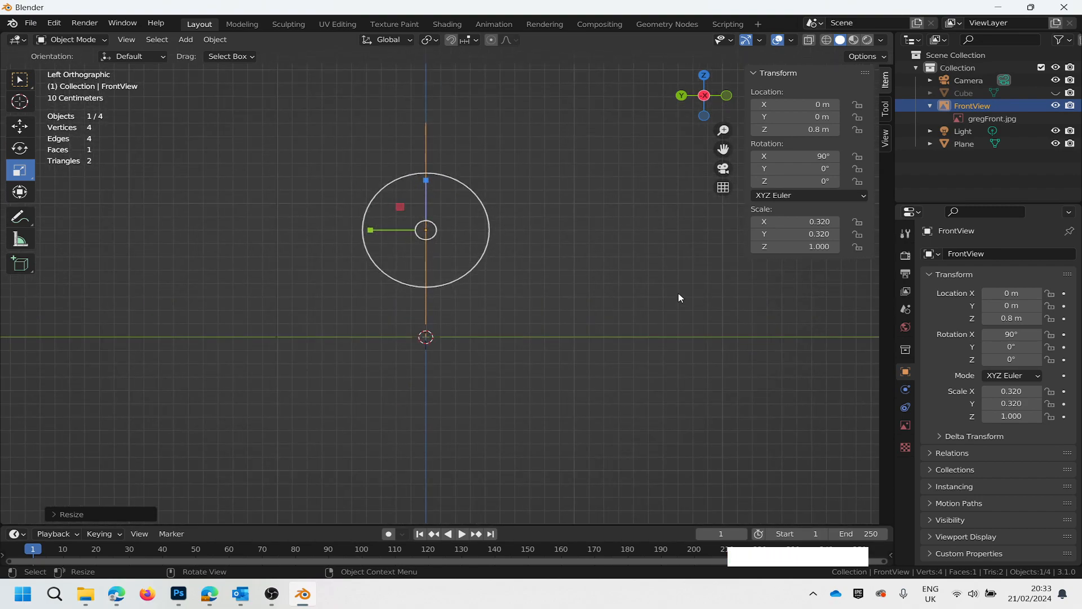
pyautogui.click(823, 221)
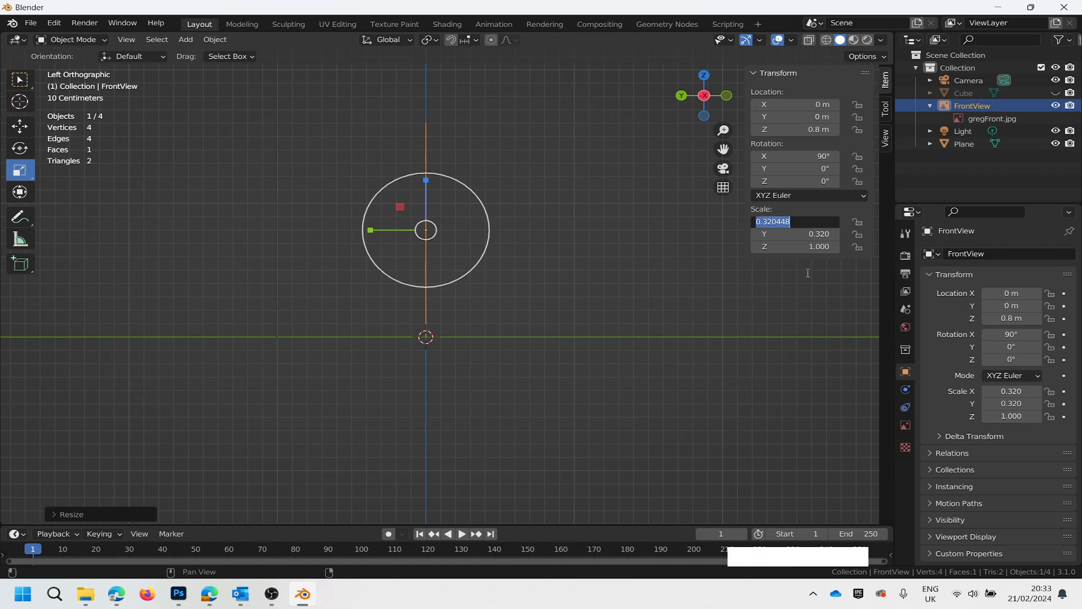
pyautogui.hotkey('ctrl', 'c')
# Add gregLeft.jpg as a reference image aligned to the left view.
pyautogui.click(186, 40)
pyautogui.click(186, 39)
pyautogui.moveTo(229, 52)
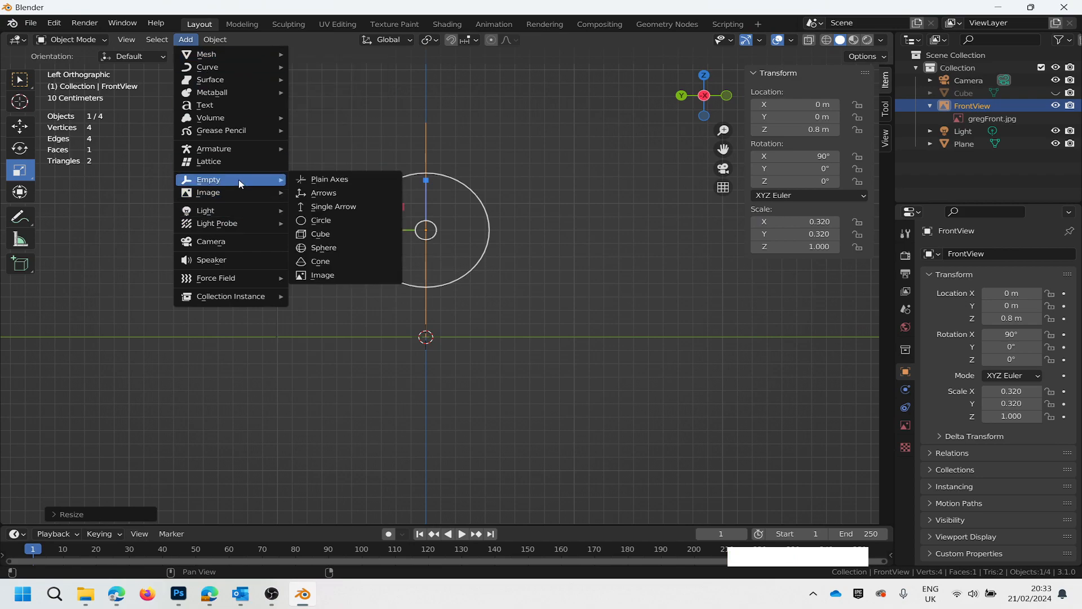
pyautogui.moveTo(250, 191)
pyautogui.click(330, 195)
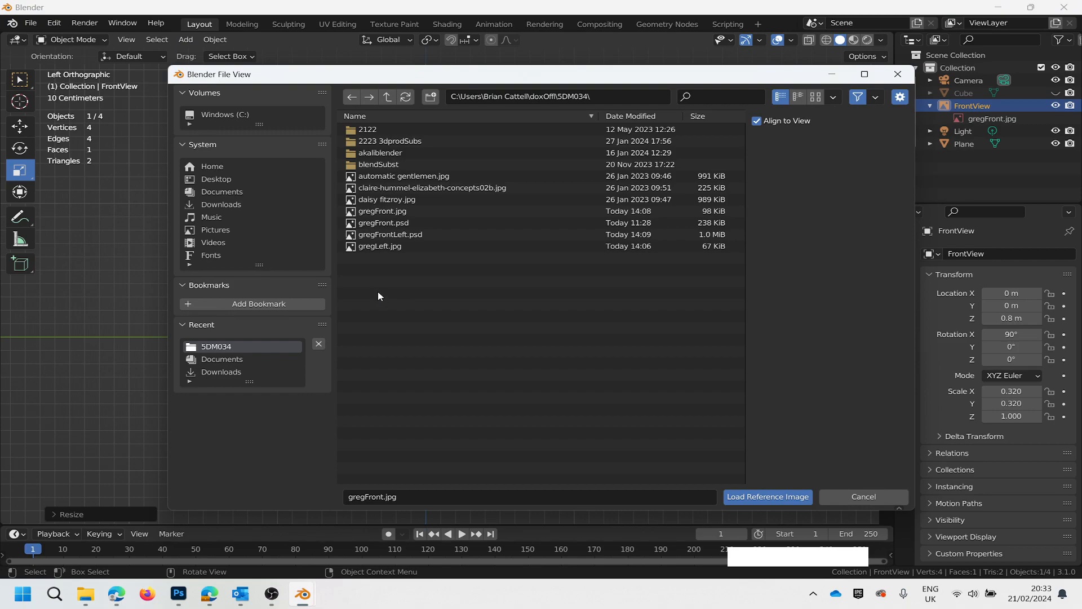
pyautogui.click(353, 250)
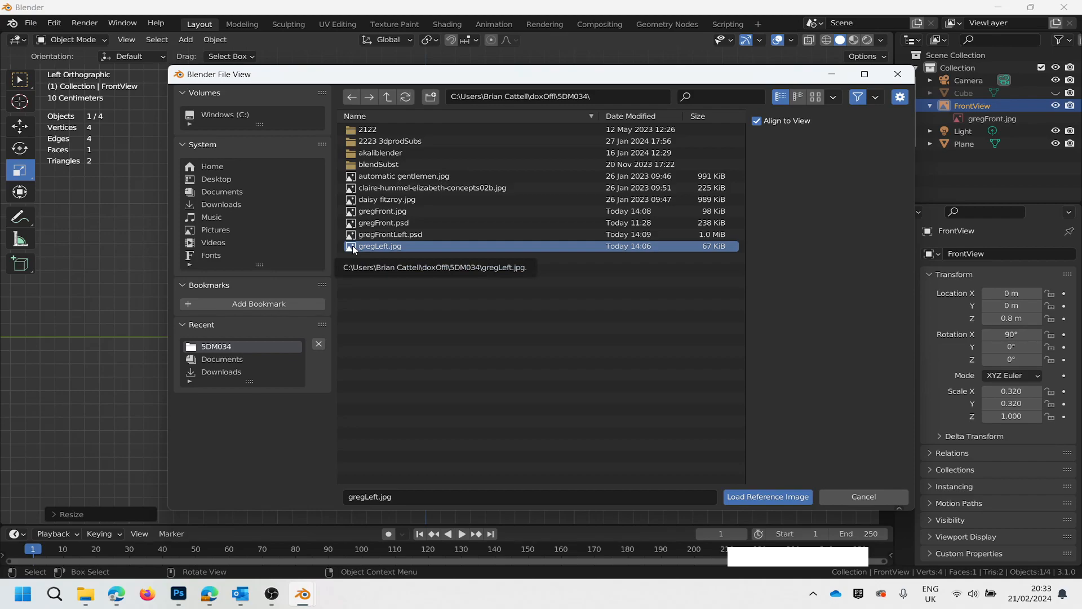
pyautogui.click(779, 495)
pyautogui.scroll(-4, 377, 278)
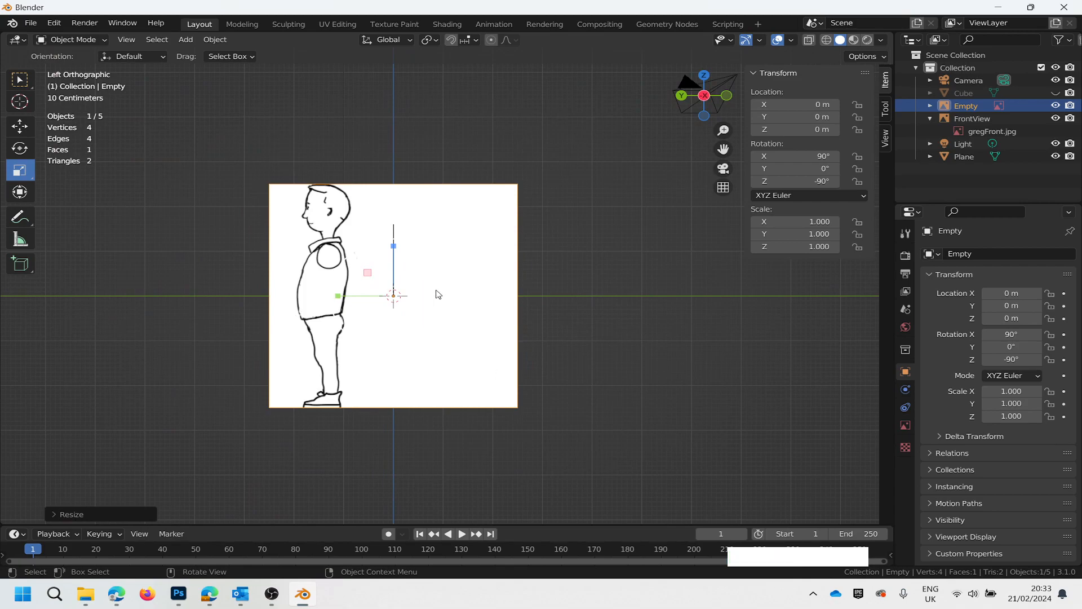
pyautogui.scroll(-4, 434, 295)
pyautogui.scroll(2, 439, 294)
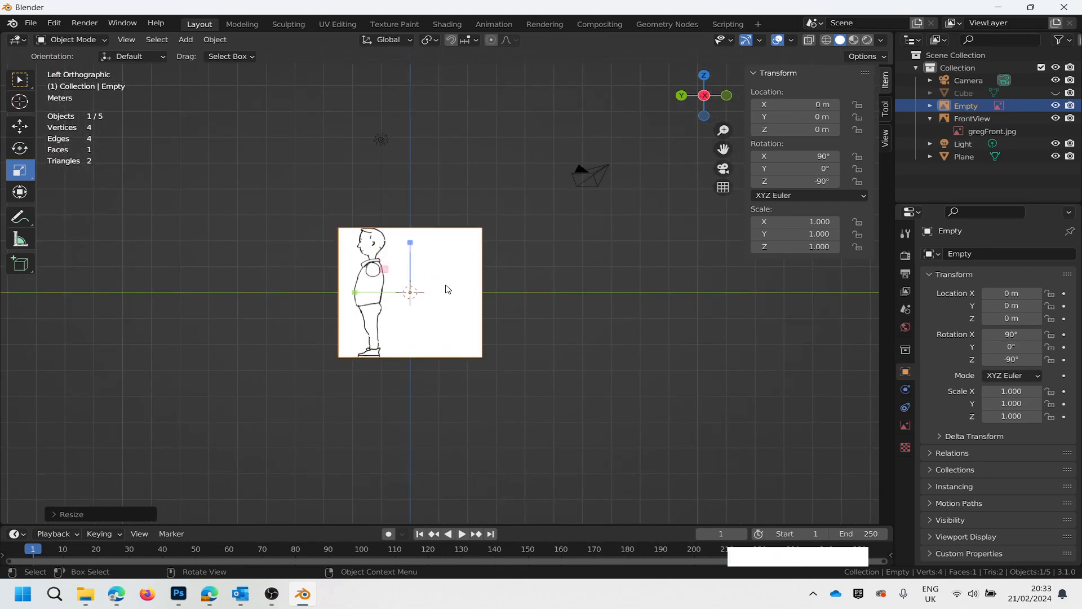
# Scale the new side-view image down, setting its X and Y scale to 0.320448, the value copied from FrontView.
pyautogui.moveTo(709, 99); pyautogui.dragTo(759, 70)
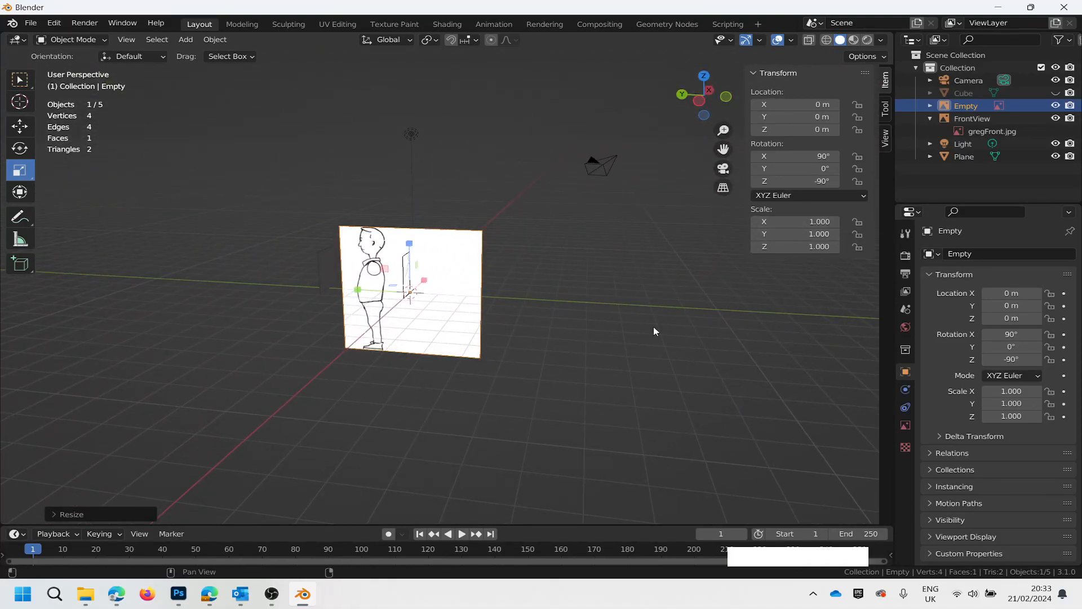
pyautogui.moveTo(540, 371)
pyautogui.mouseDown(button='middle')
pyautogui.moveTo(624, 333)
pyautogui.moveTo(572, 381)
pyautogui.moveTo(587, 358)
pyautogui.moveTo(532, 354)
pyautogui.mouseUp(button='middle')
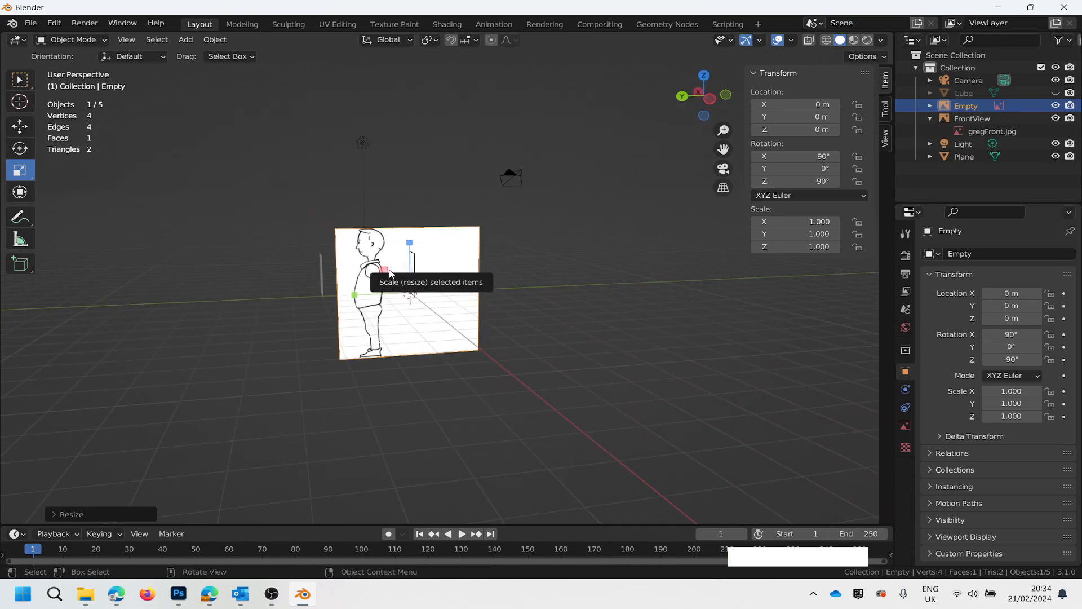
pyautogui.moveTo(385, 275); pyautogui.dragTo(408, 283)
pyautogui.doubleClick(817, 222)
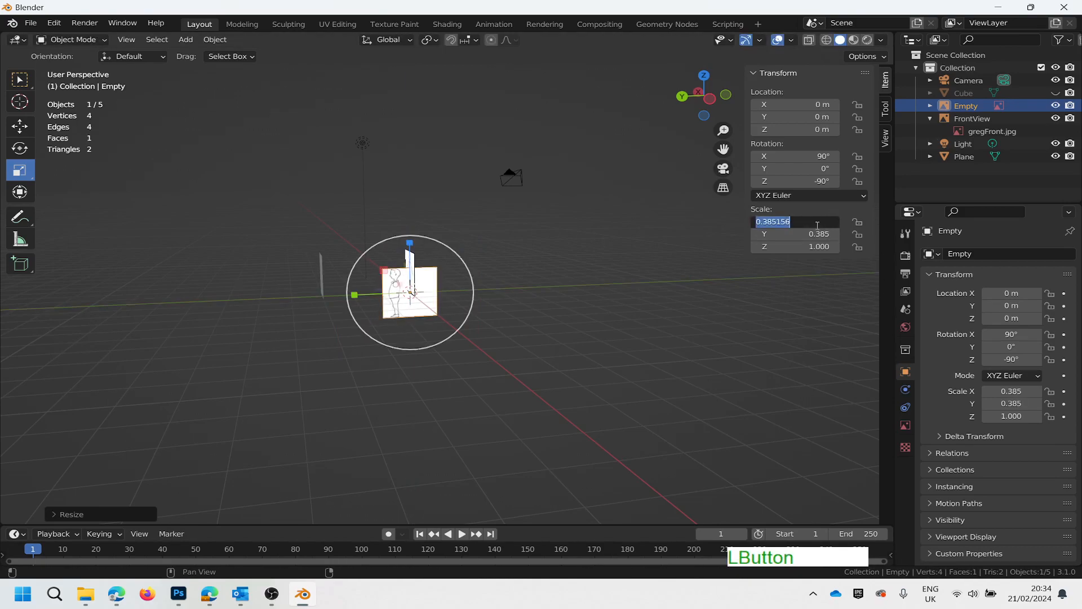
pyautogui.write('0.320448')
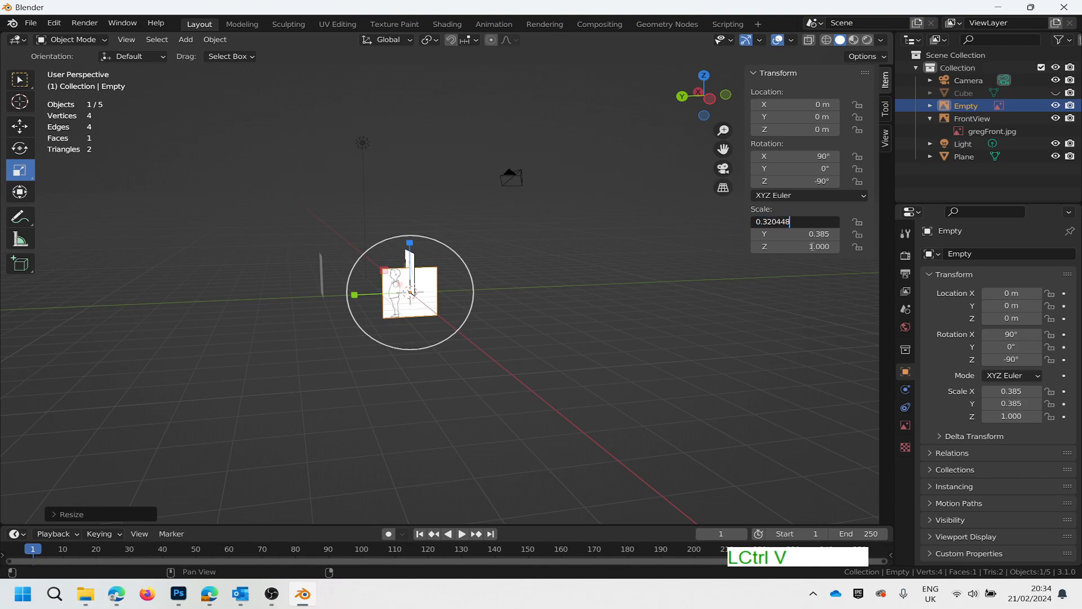
pyautogui.click(821, 235)
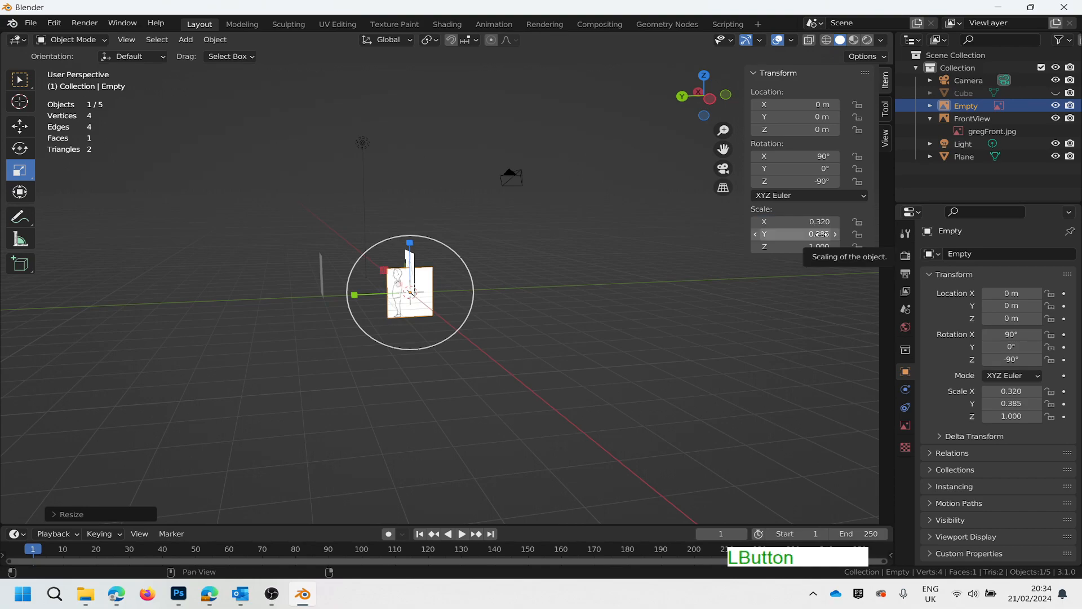
pyautogui.write('0.320')
pyautogui.press('Return')
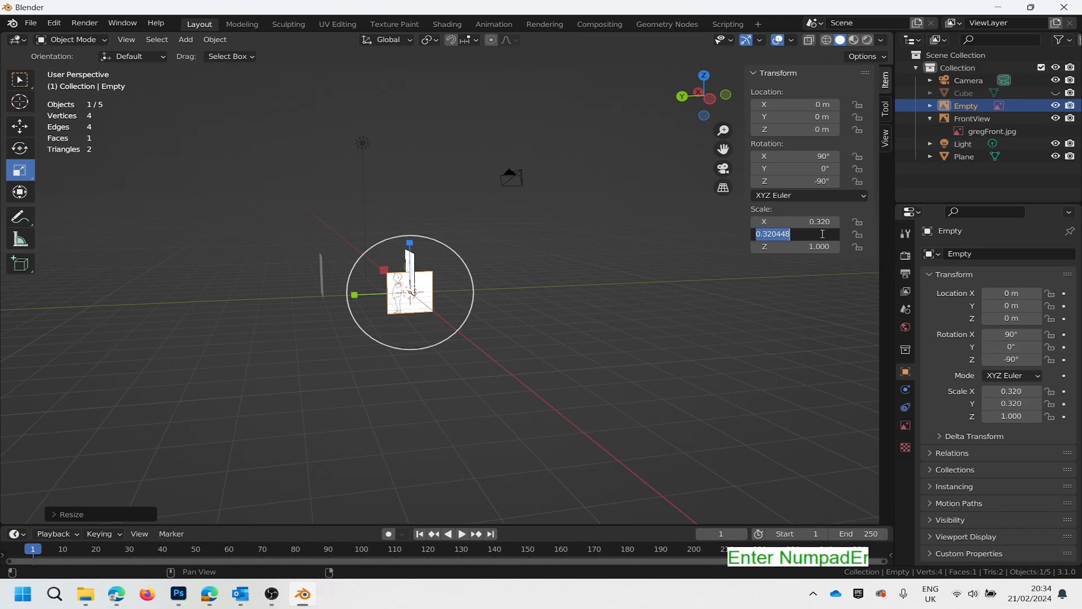
# Set the Z location of the side-view image to 0.8 m.
pyautogui.click(812, 129)
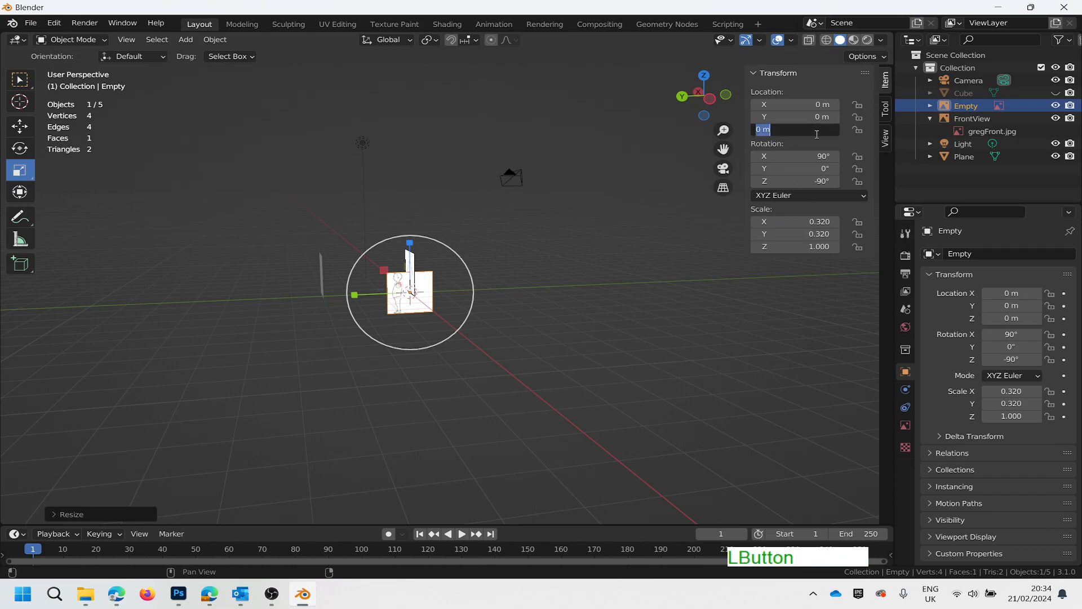
pyautogui.write('0.8')
pyautogui.press('Return')
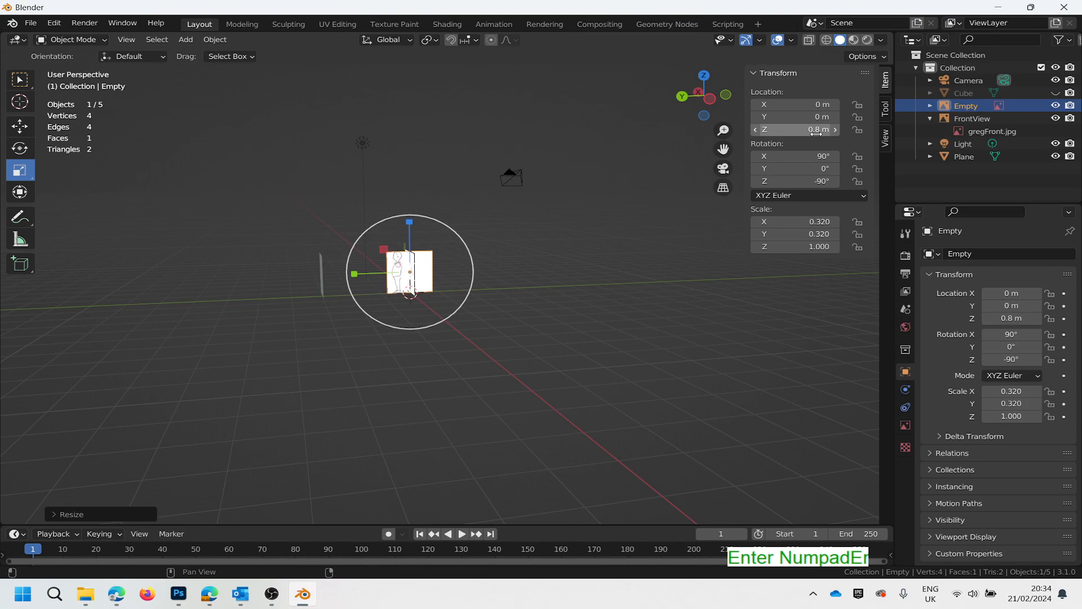
# Move the side-view image along the X axis to about 1.85 m, clear of the front-view image.
pyautogui.moveTo(341, 321); pyautogui.dragTo(791, 381, button='middle')
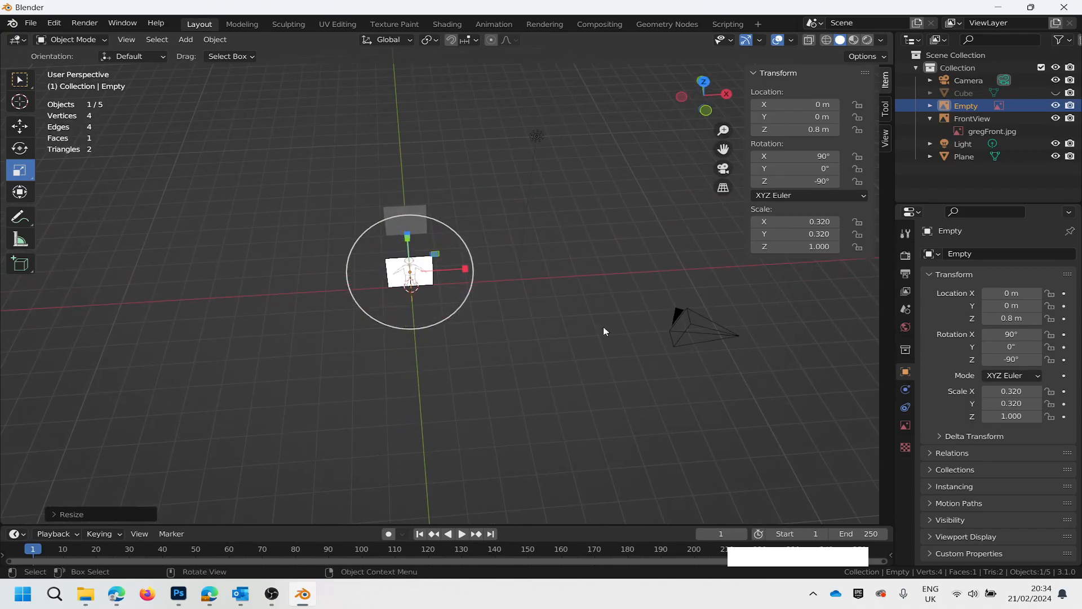
pyautogui.scroll(6, 469, 292)
pyautogui.moveTo(226, 312); pyautogui.dragTo(310, 317, button='middle')
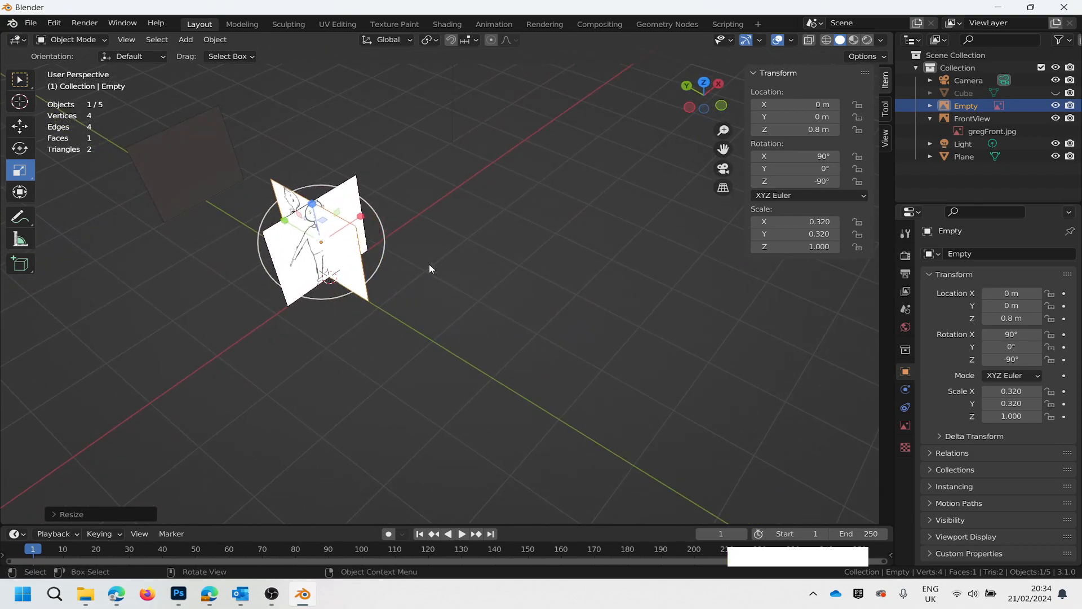
pyautogui.press('g')
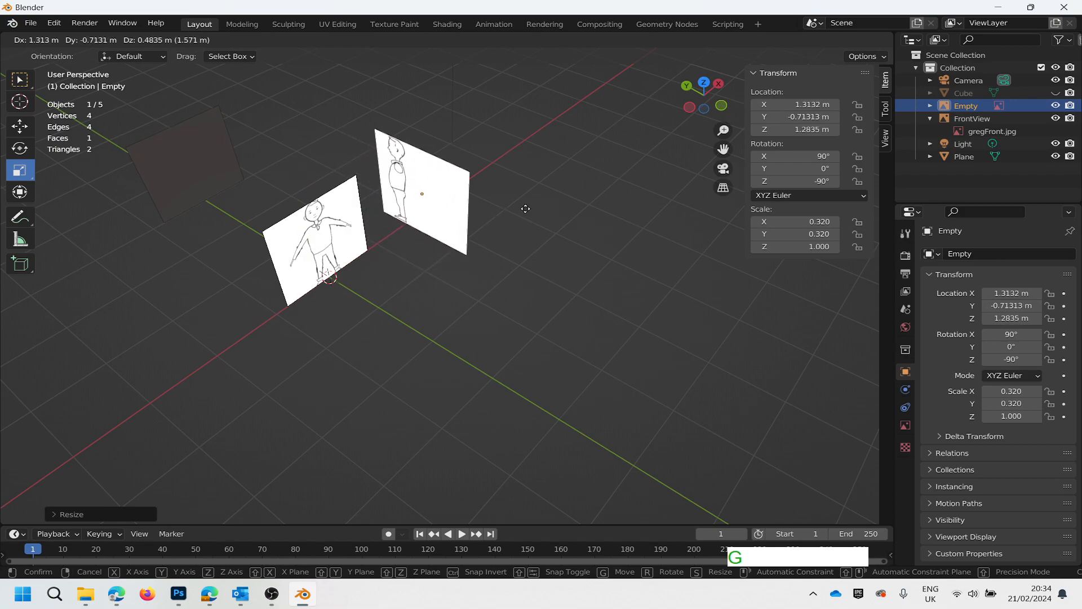
pyautogui.press('x')
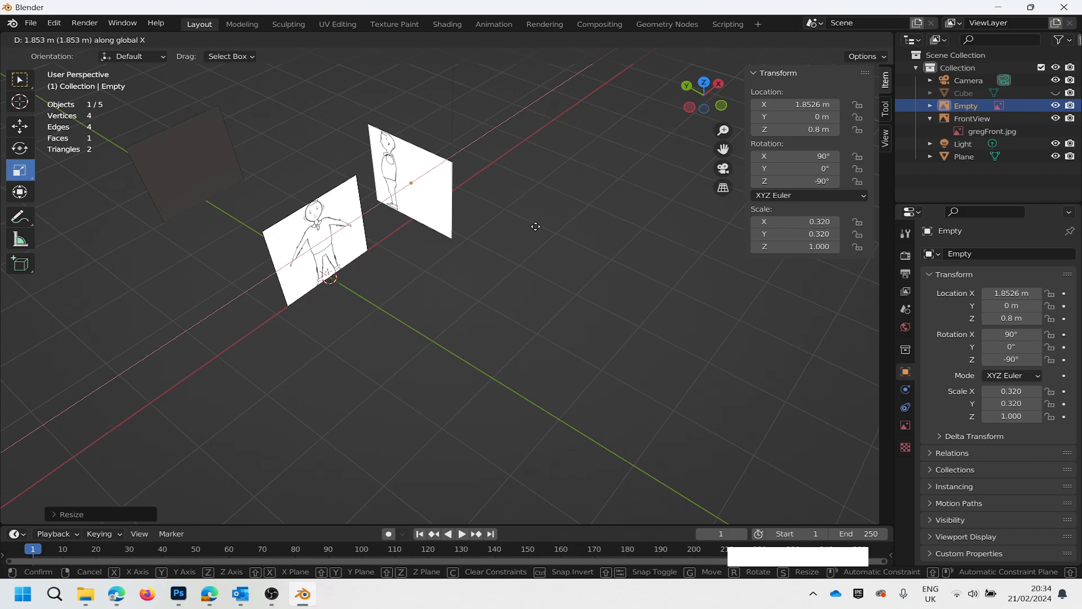
pyautogui.click(536, 226)
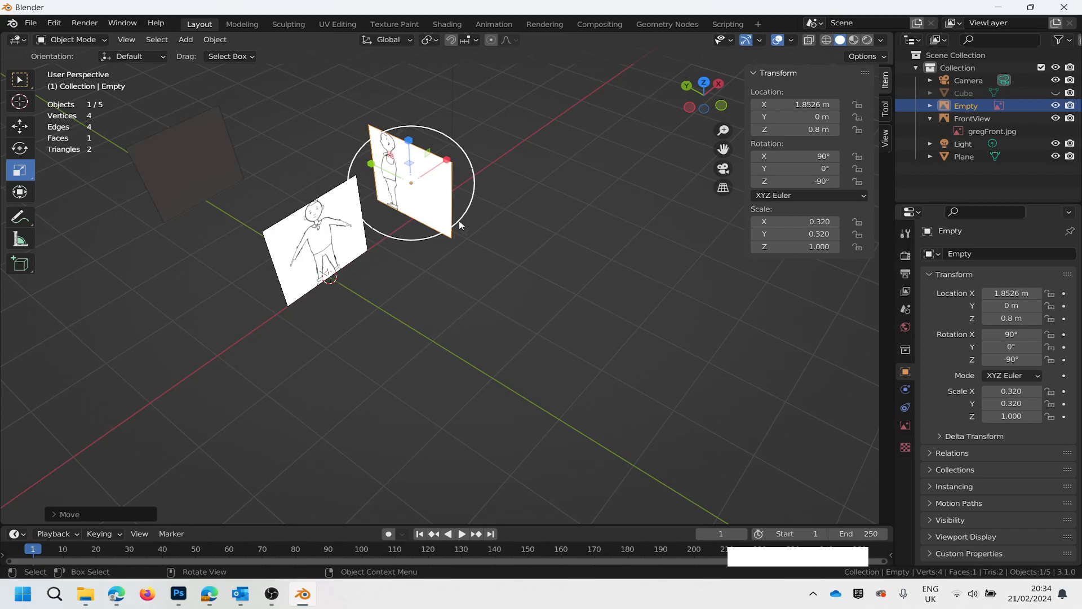
# Move the side-view image along the Y axis to about -0.456 m, centring the character on the front image's plane.
pyautogui.moveTo(408, 294); pyautogui.dragTo(486, 228, button='middle')
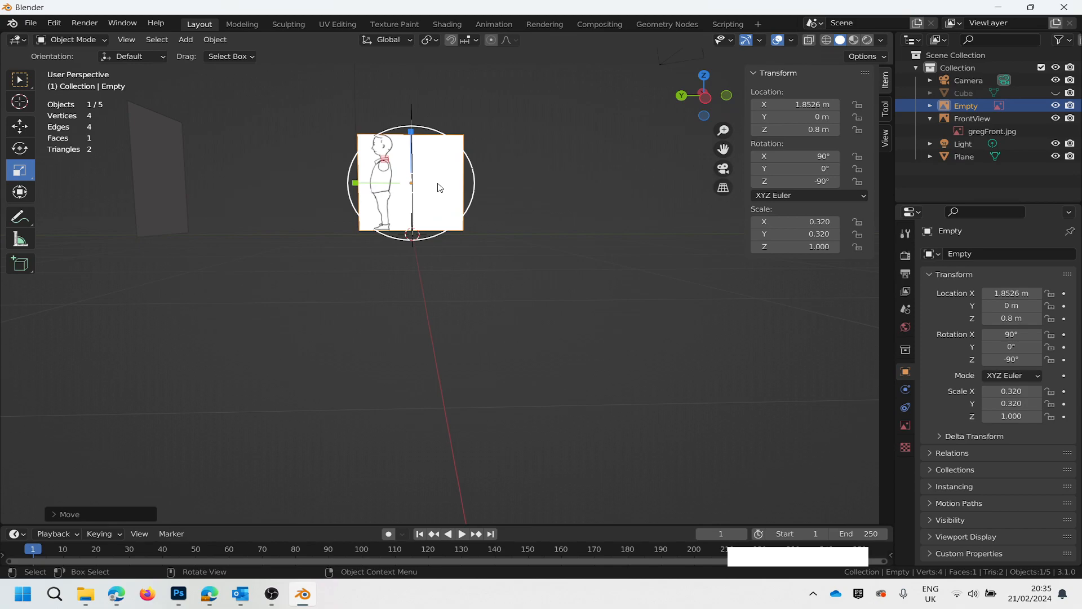
pyautogui.press('g')
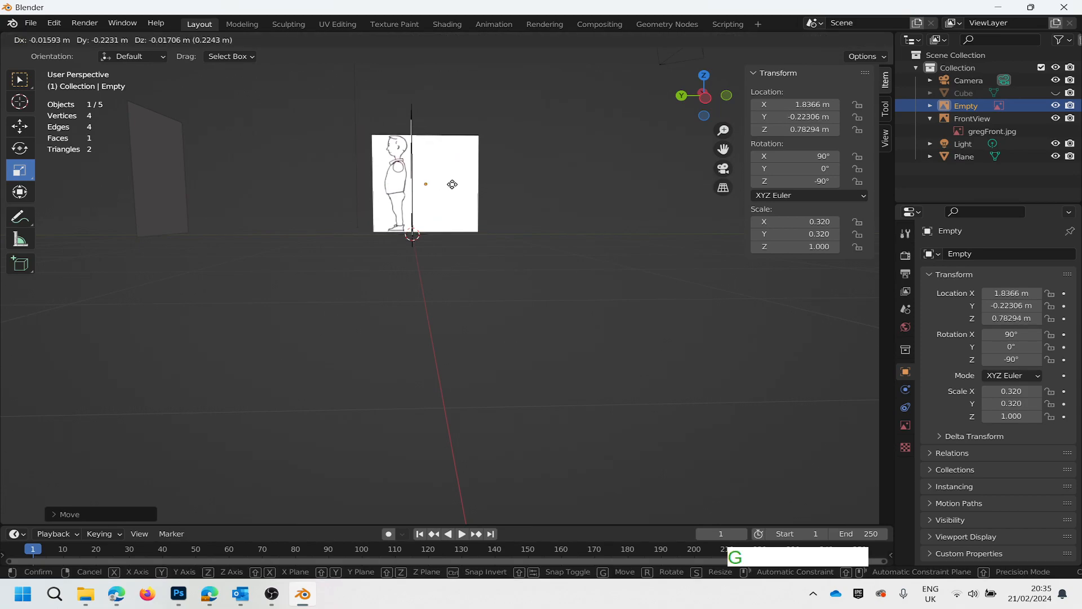
pyautogui.press('y')
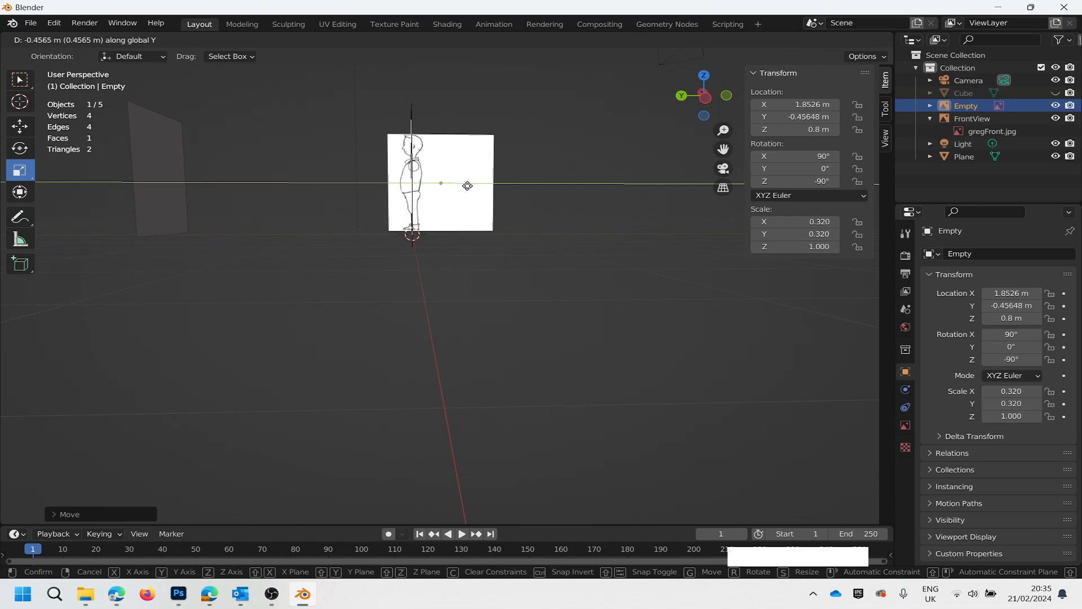
pyautogui.click(468, 186)
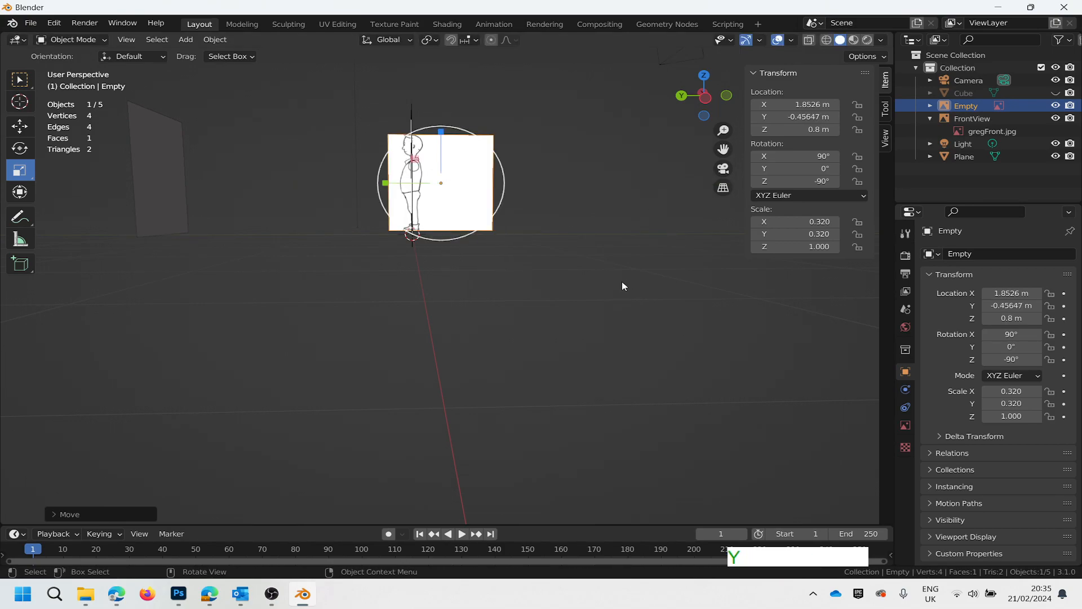
# Select the FrontView image and activate the Move tool.
pyautogui.moveTo(729, 98); pyautogui.dragTo(673, 107)
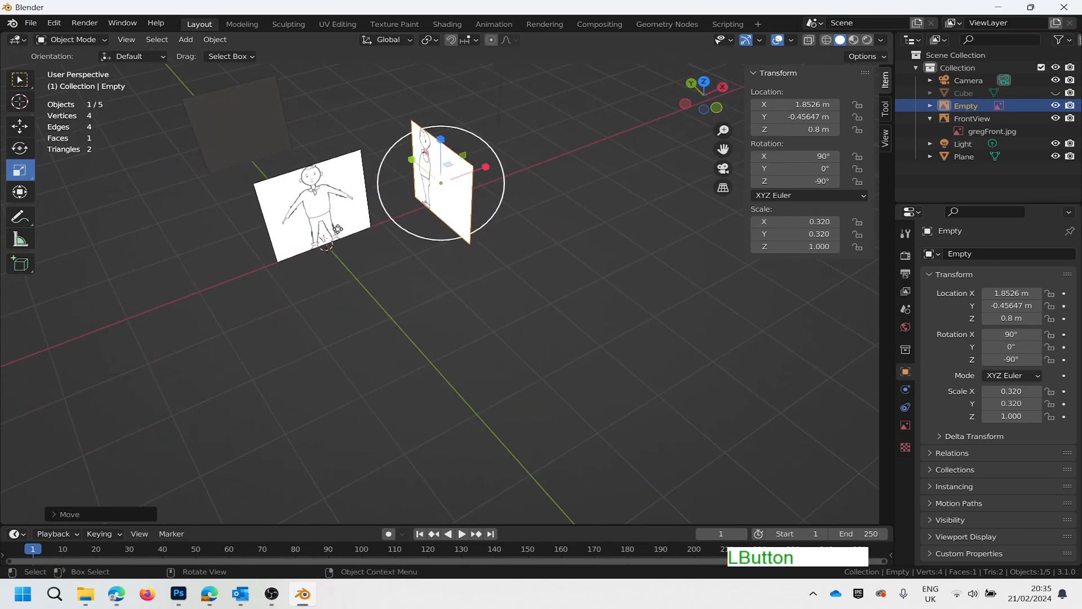
pyautogui.click(304, 212)
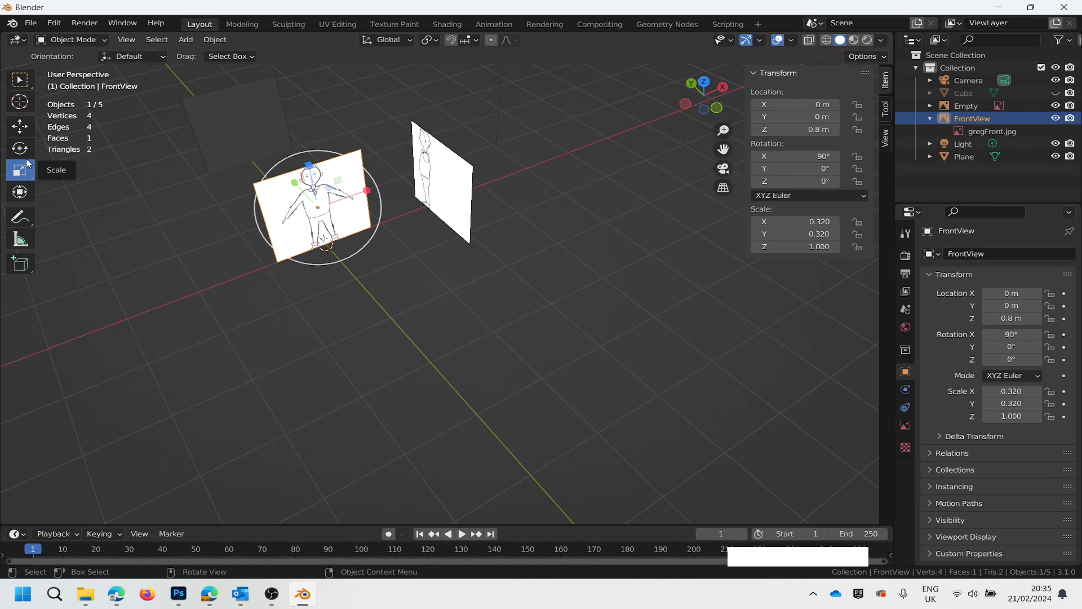
pyautogui.click(19, 128)
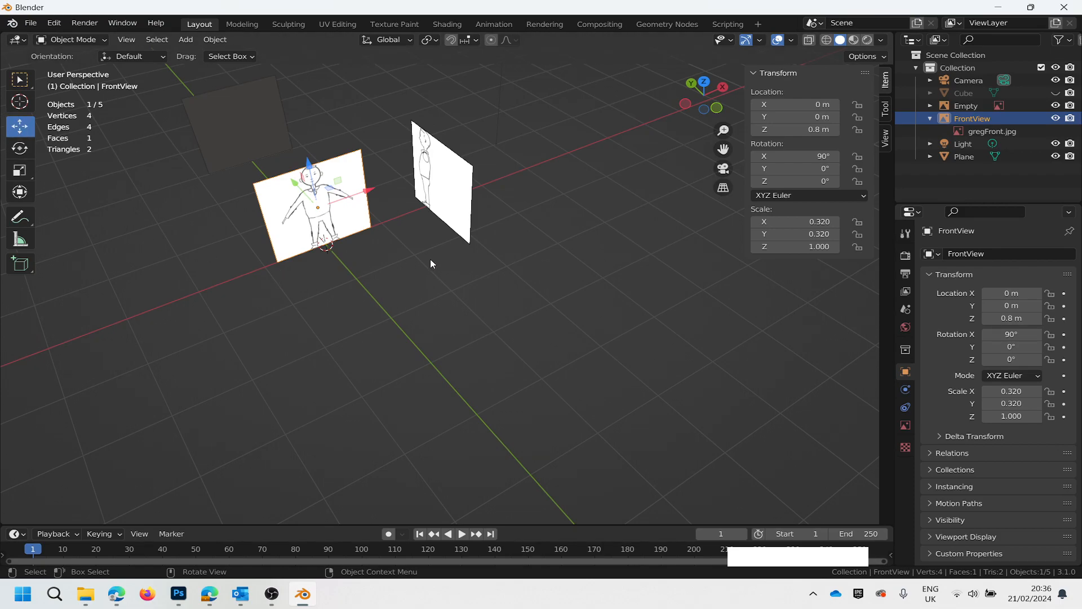
# Switch the active tool to Rotate, then to Scale, and back to Move.
pyautogui.press('space')
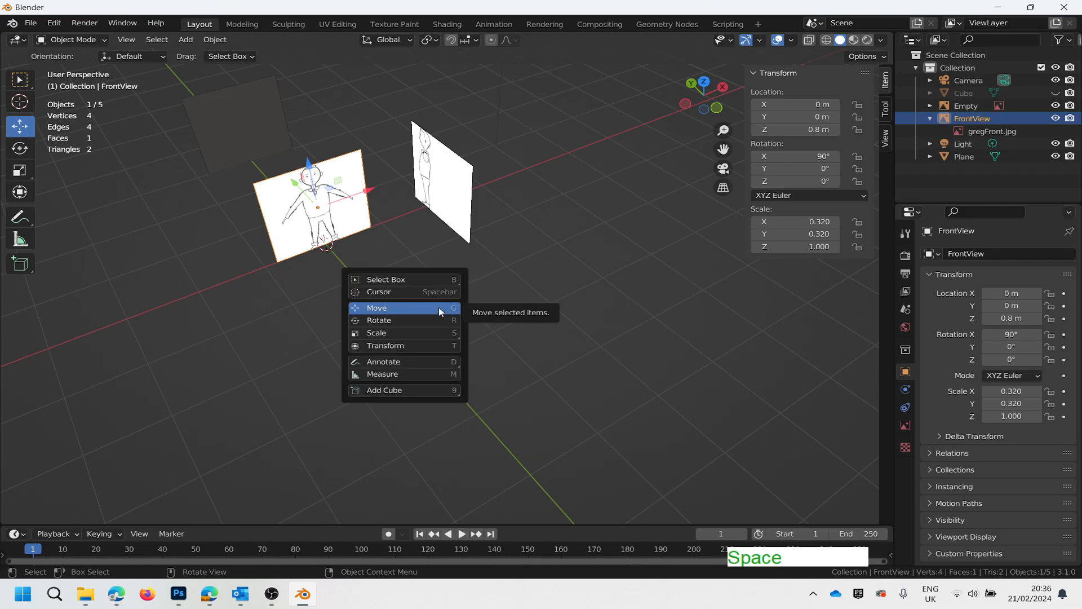
pyautogui.press('r')
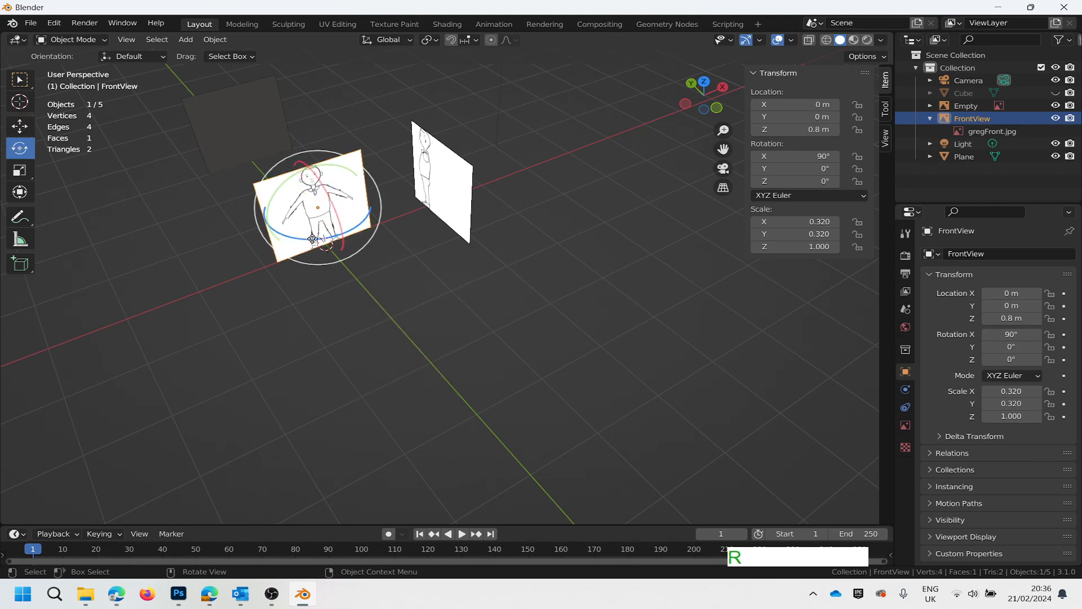
pyautogui.click(330, 242)
pyautogui.press('space')
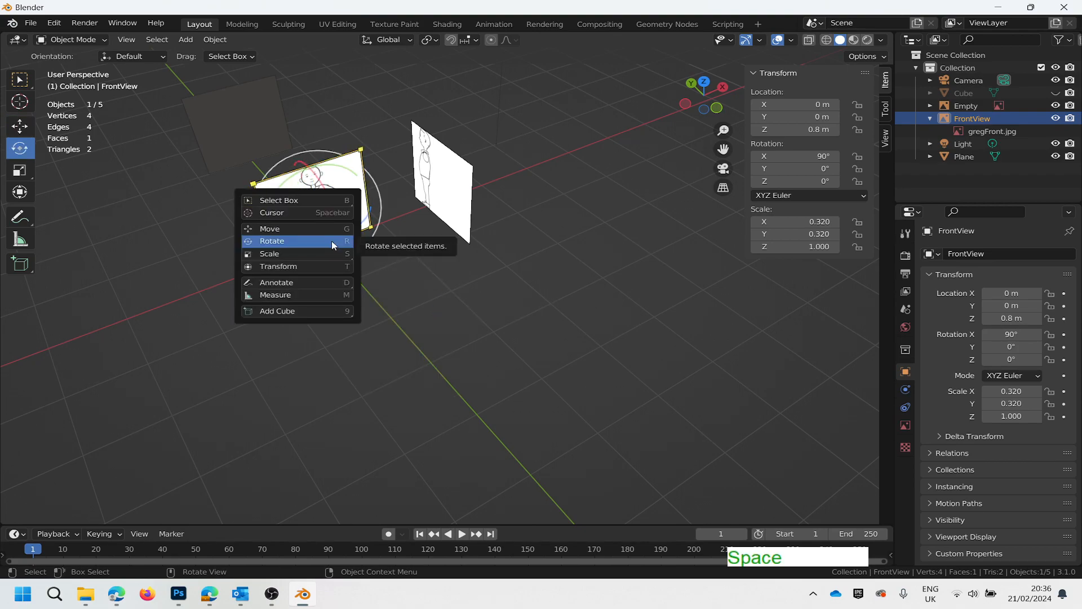
pyautogui.press('s')
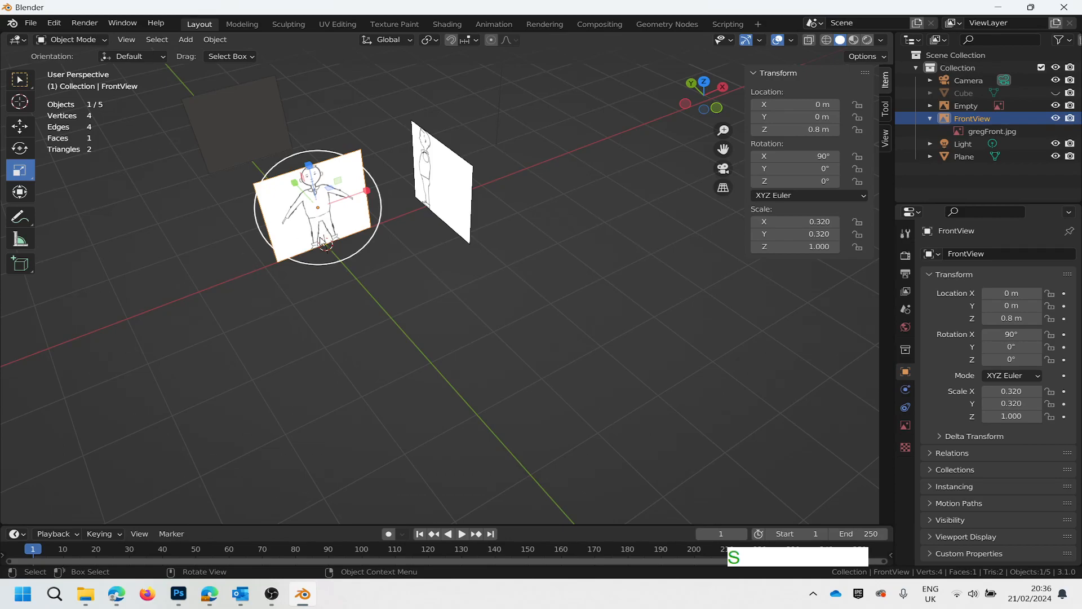
pyautogui.press('space')
pyautogui.press('g')
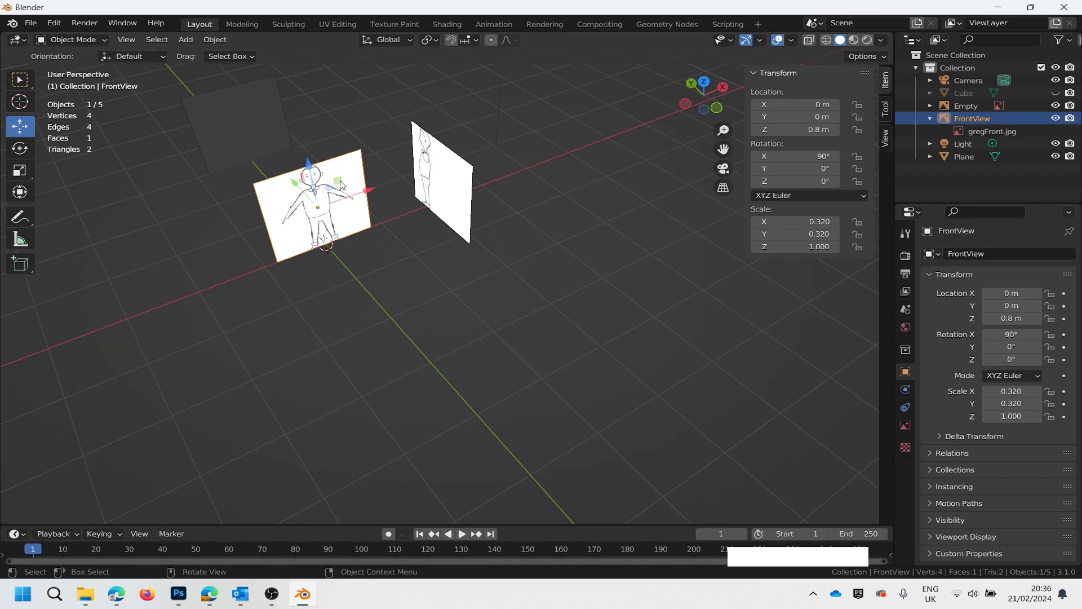
# Move FrontView within the XZ plane to about X 0.045 m and Z 0.898 m.
pyautogui.scroll(6, 333, 158)
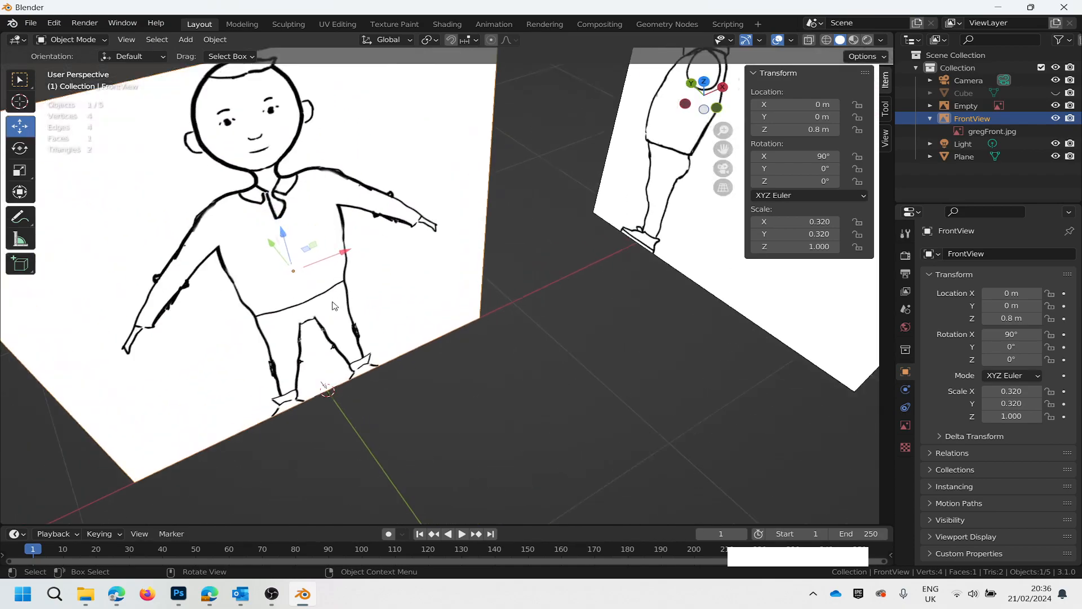
pyautogui.scroll(2, 335, 306)
pyautogui.moveTo(464, 381); pyautogui.dragTo(492, 370, button='middle')
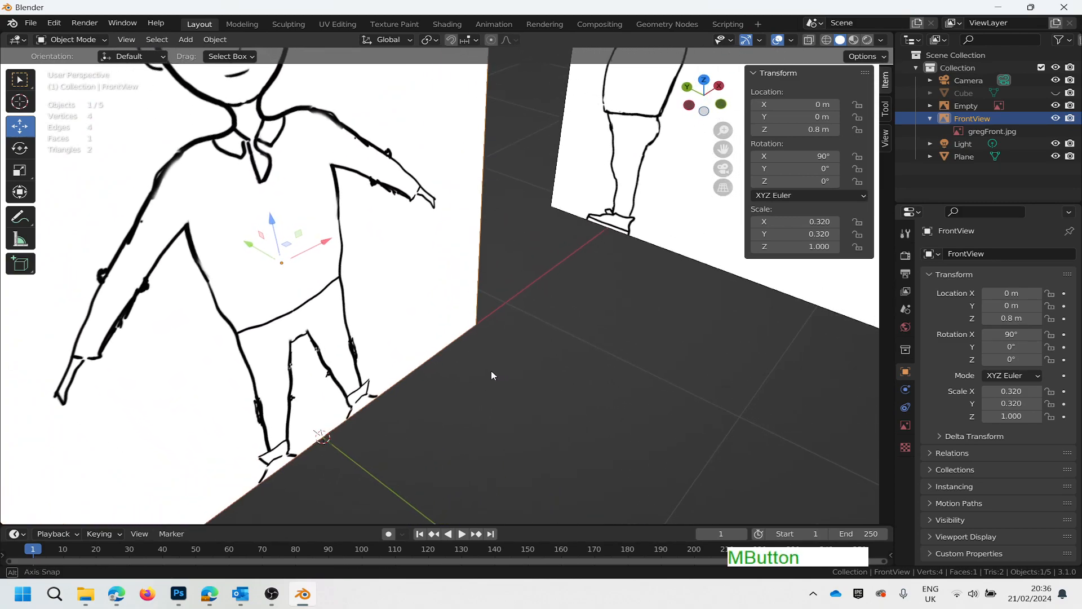
pyautogui.moveTo(287, 244); pyautogui.dragTo(314, 199)
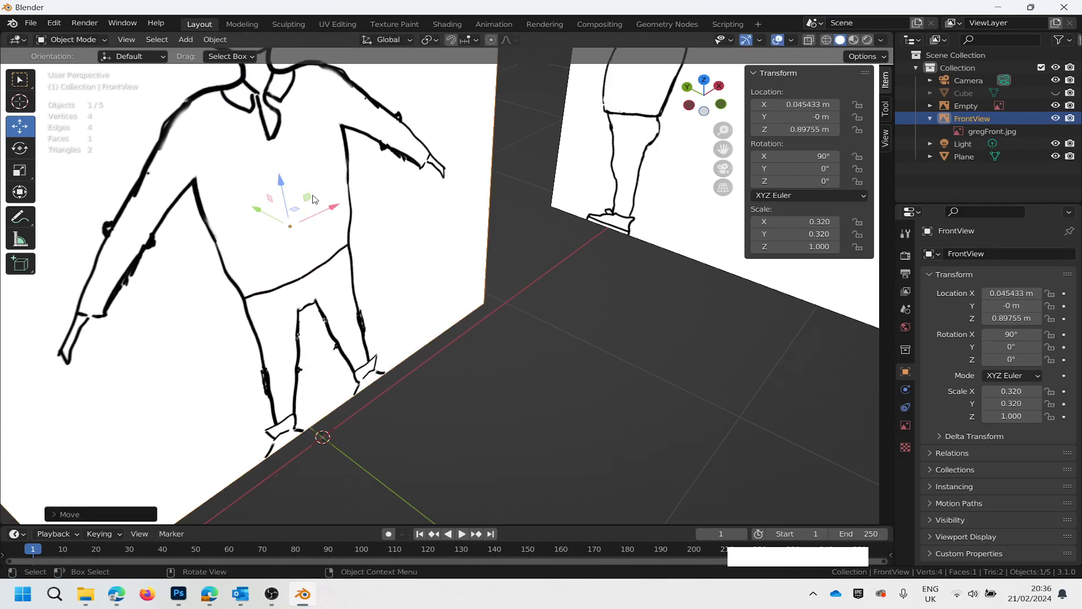
# Undo the last FrontView move and shift the image back along the Y axis to about 2.2 m.
pyautogui.hotkey('ctrl', 'z')
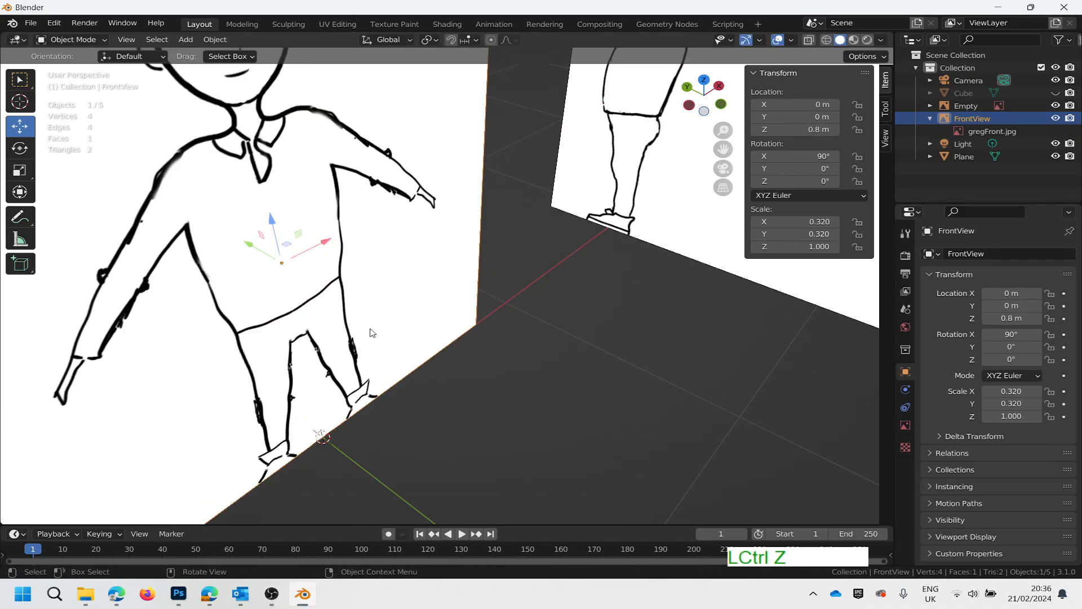
pyautogui.scroll(-5, 372, 324)
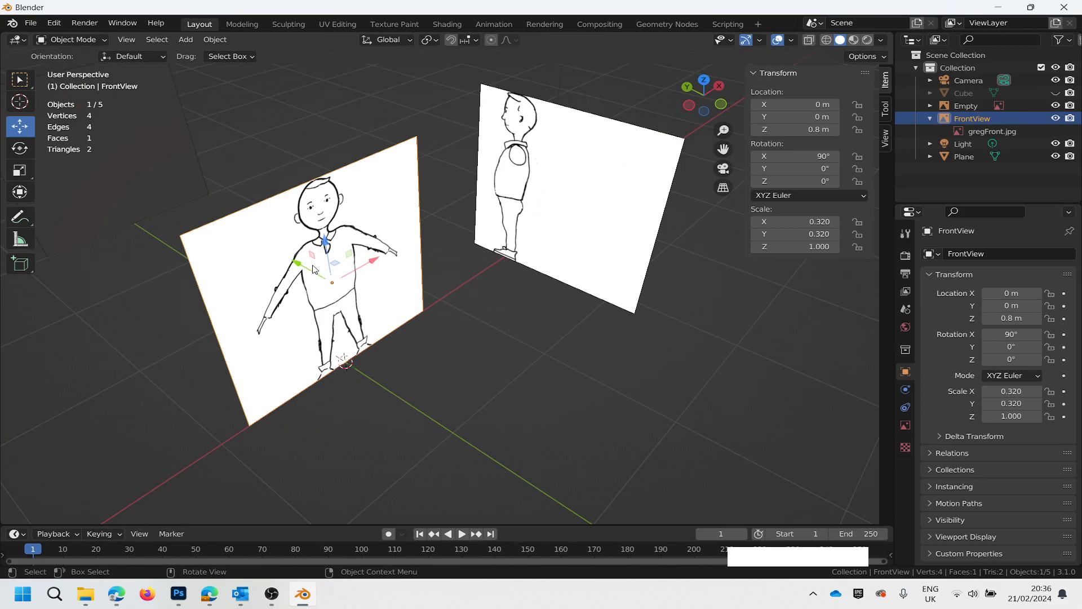
pyautogui.moveTo(314, 270); pyautogui.dragTo(100, 124)
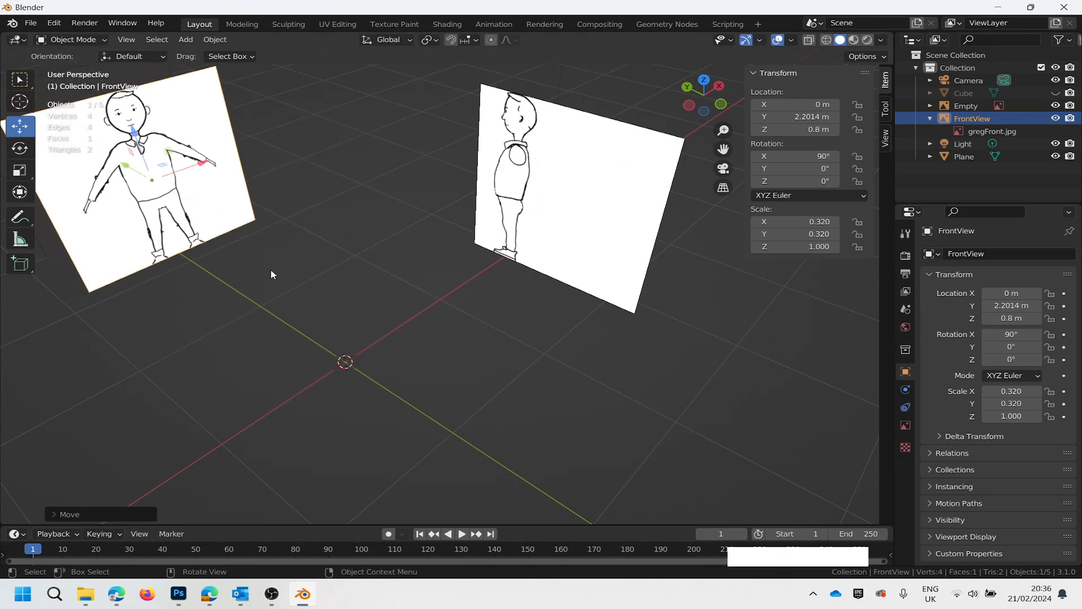
pyautogui.scroll(-5, 271, 274)
pyautogui.scroll(2, 247, 277)
pyautogui.moveTo(164, 292); pyautogui.dragTo(186, 302, button='middle')
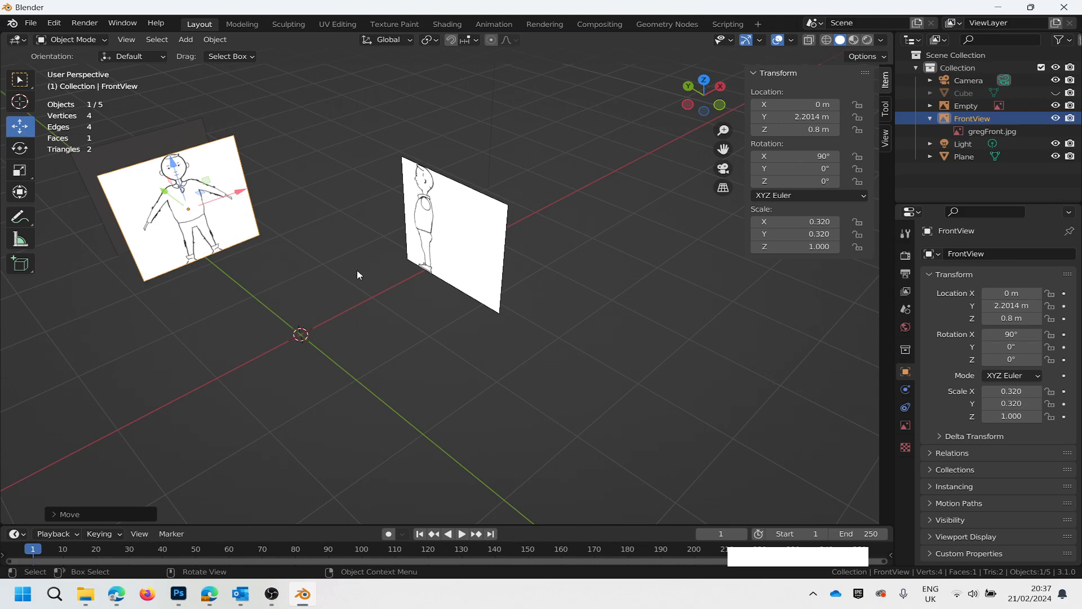
# Set the side-view reference image's Z rotation to 90°.
pyautogui.click(454, 225)
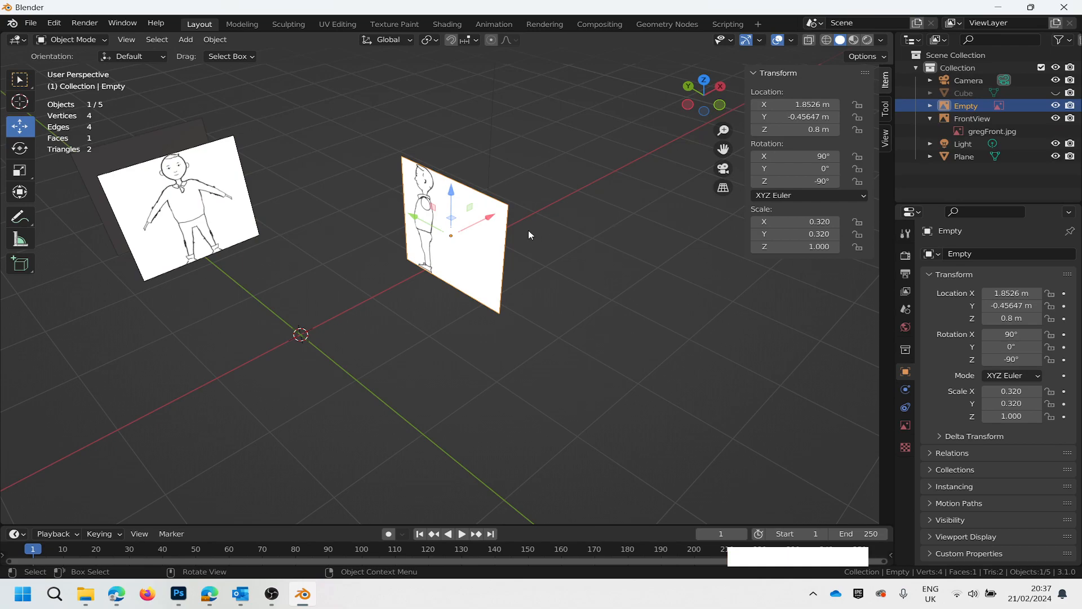
pyautogui.press('r')
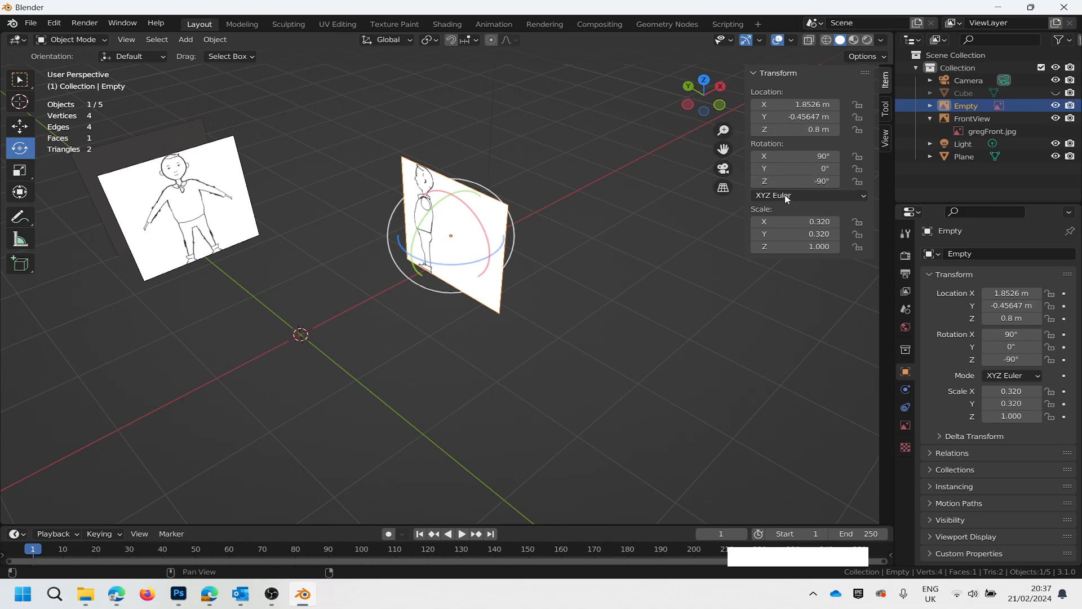
pyautogui.click(825, 181)
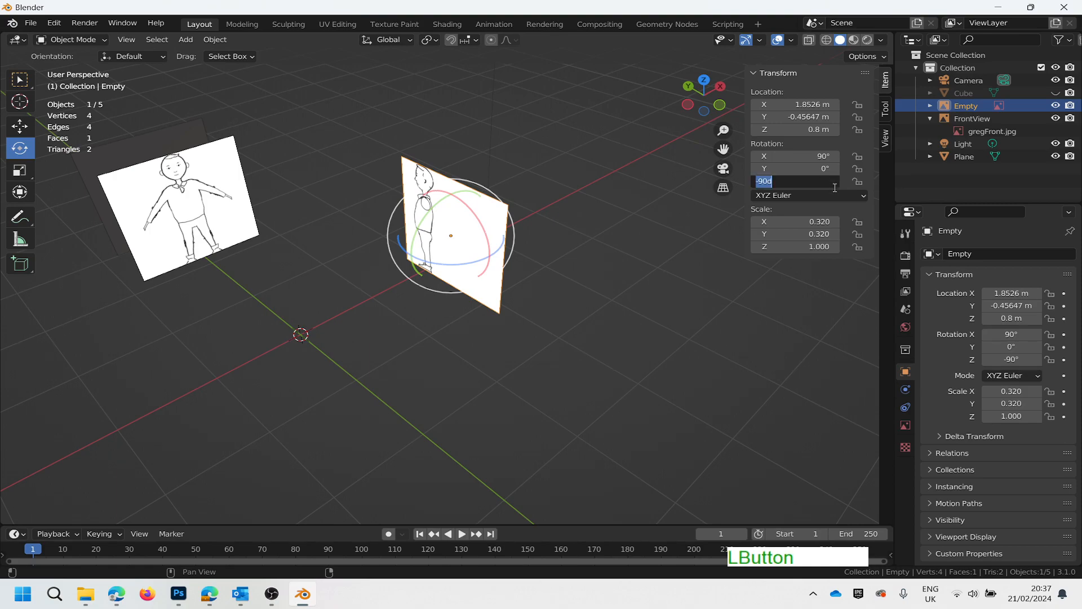
pyautogui.write('90')
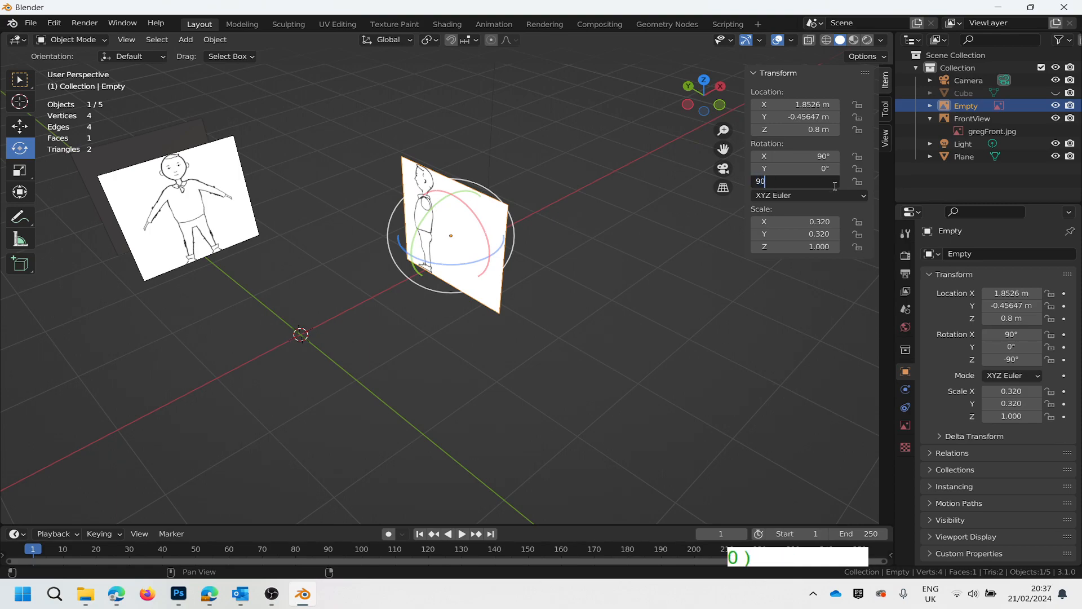
pyautogui.press('Return')
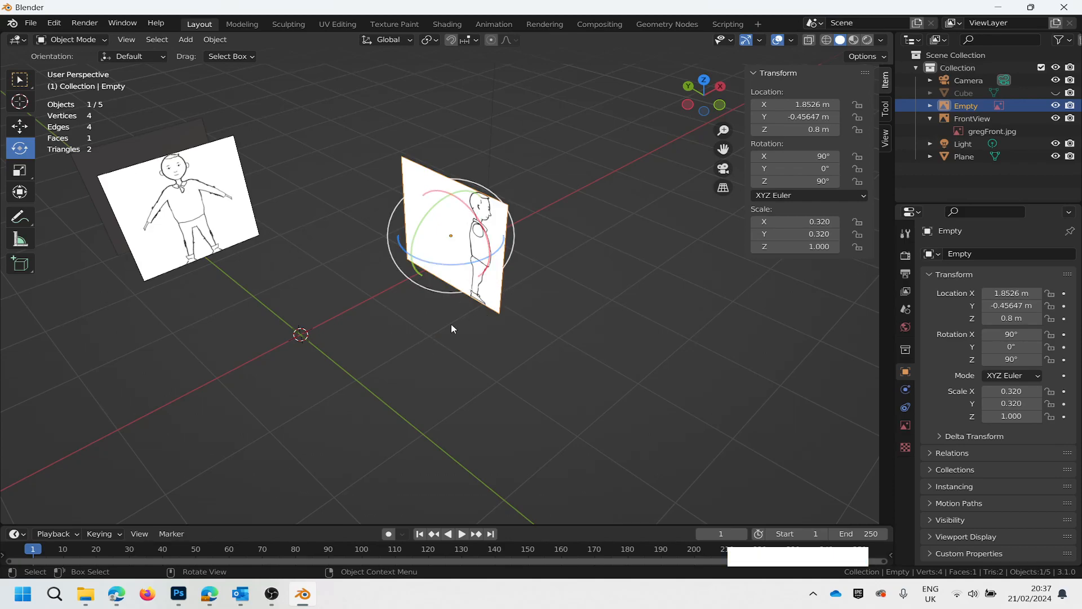
# Move the side-view image along the Y axis to about 0.448 m, lining the character up with the X axis.
pyautogui.press('g')
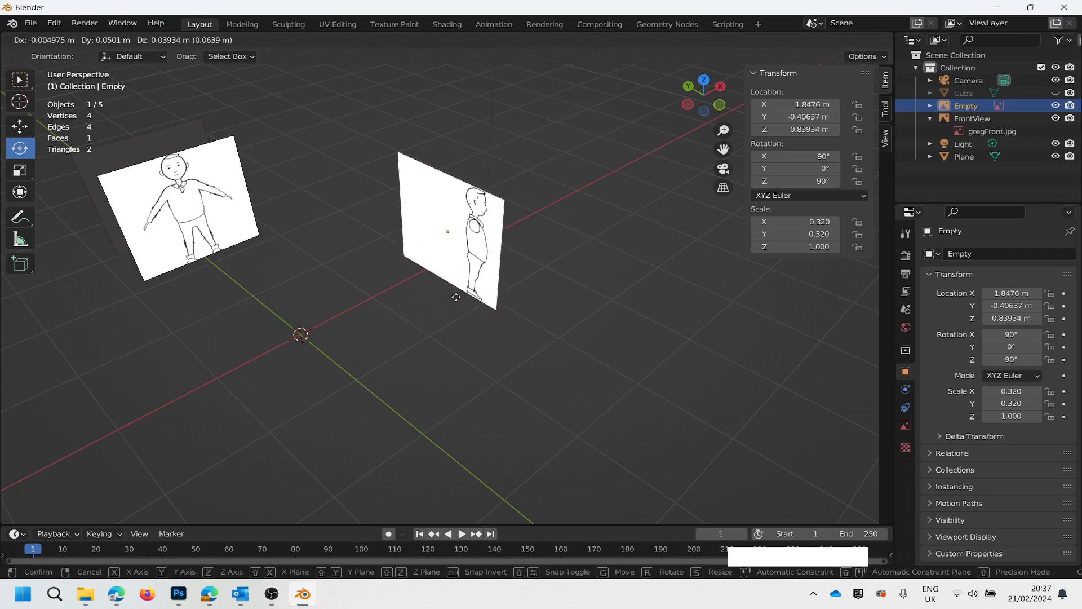
pyautogui.press('y')
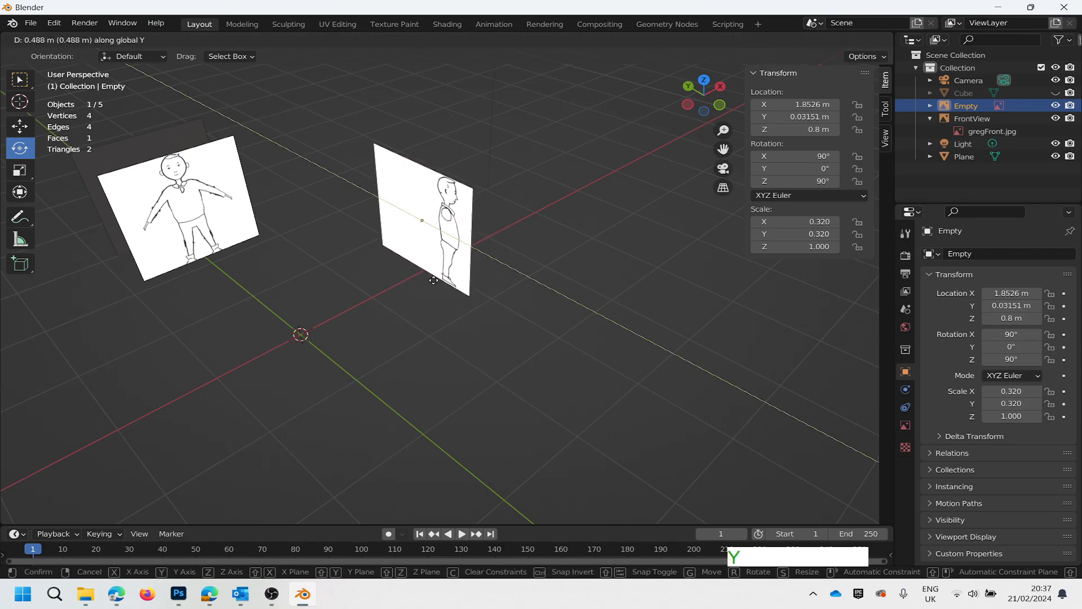
pyautogui.click(415, 269)
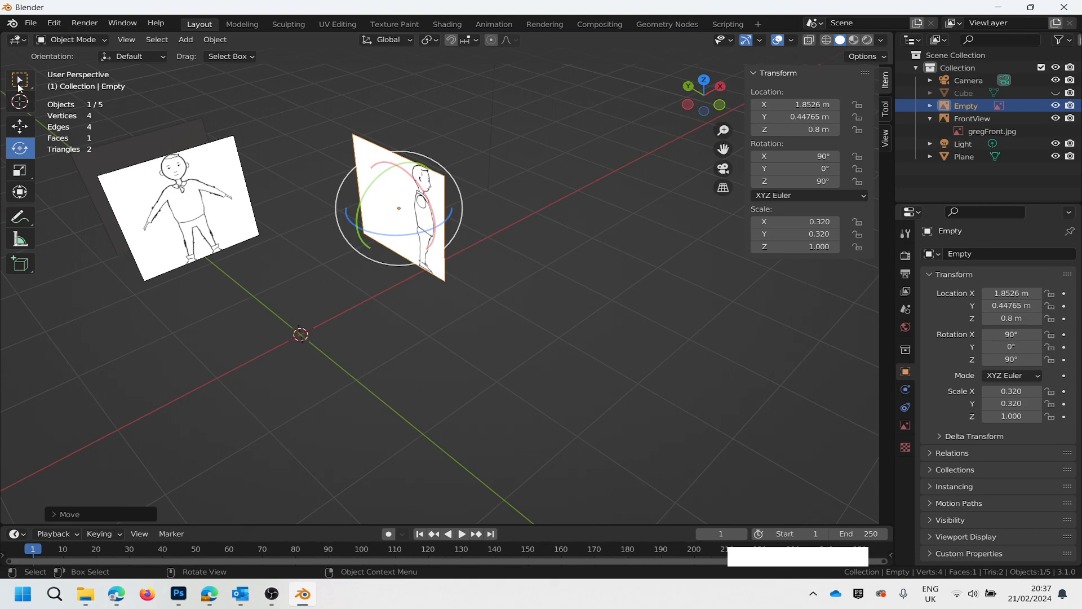
# Activate the Select Box tool and switch the viewport to orthographic projection.
pyautogui.press('space')
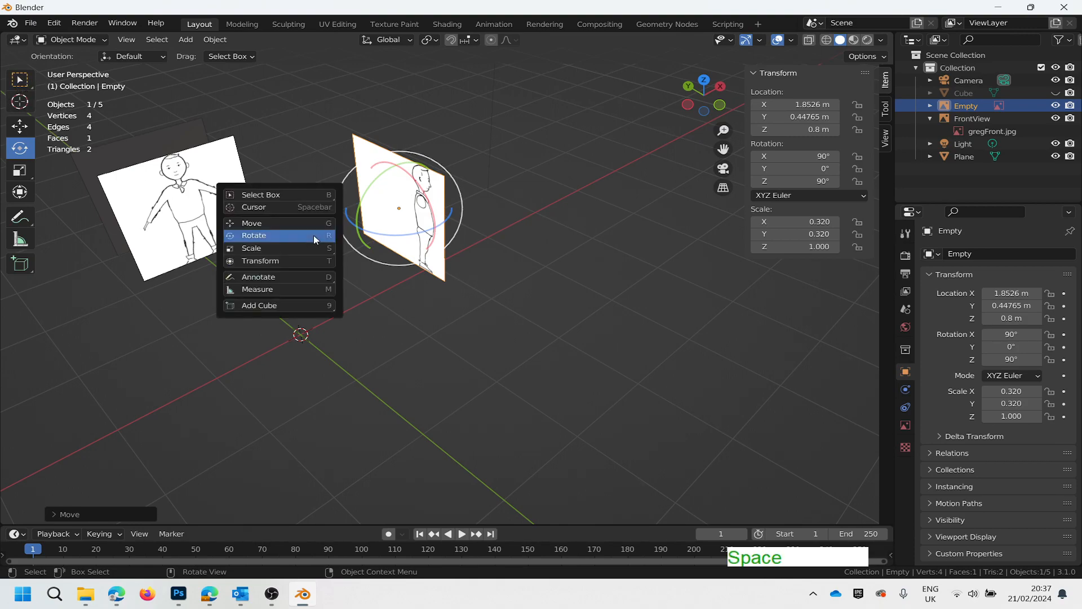
pyautogui.press('b')
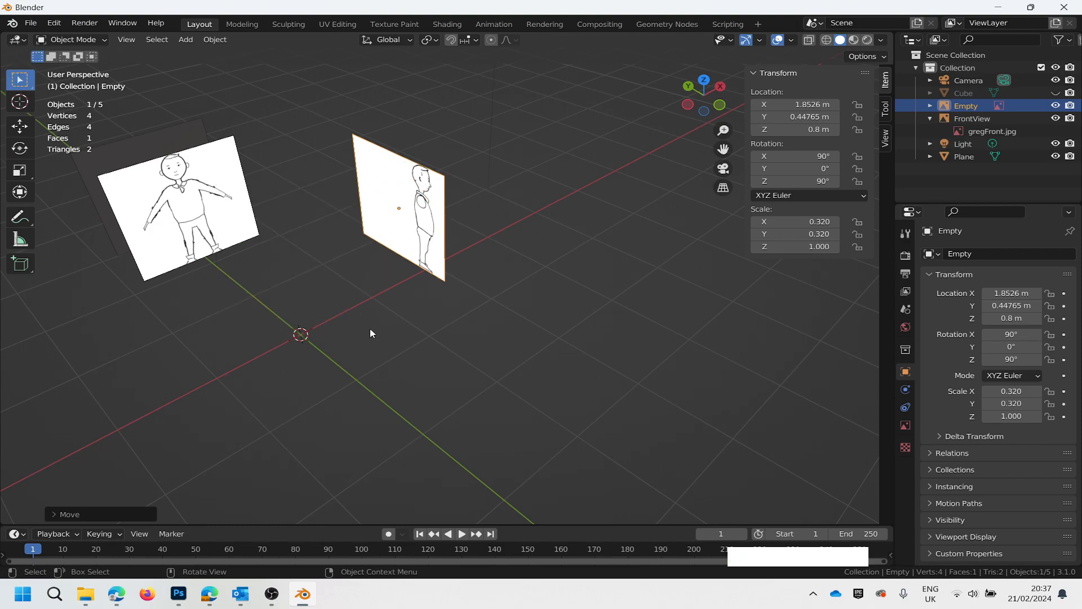
pyautogui.click(724, 187)
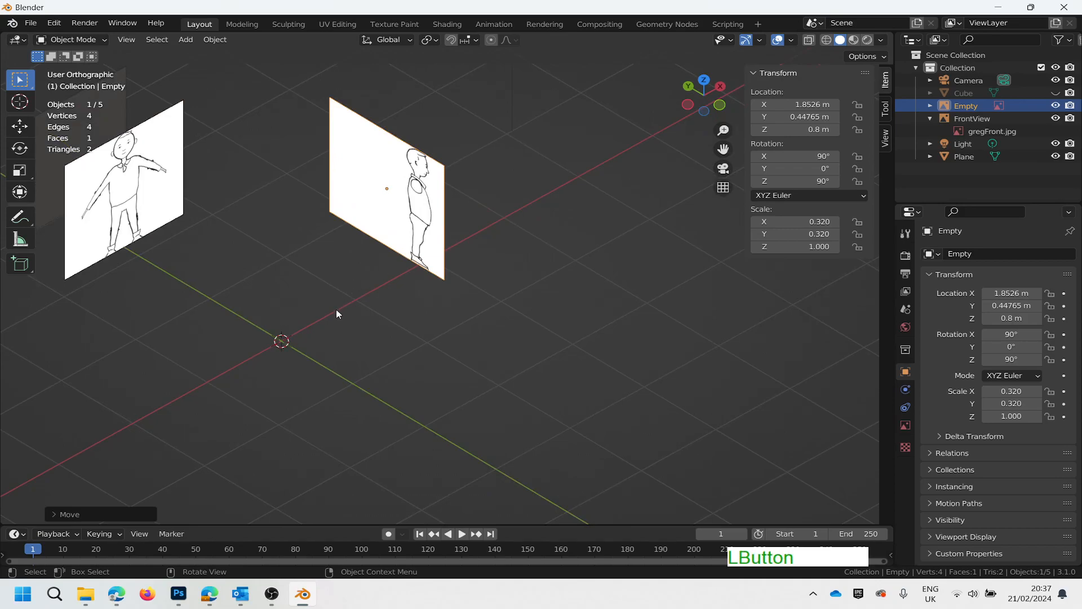
pyautogui.moveTo(356, 309); pyautogui.dragTo(276, 277, button='middle')
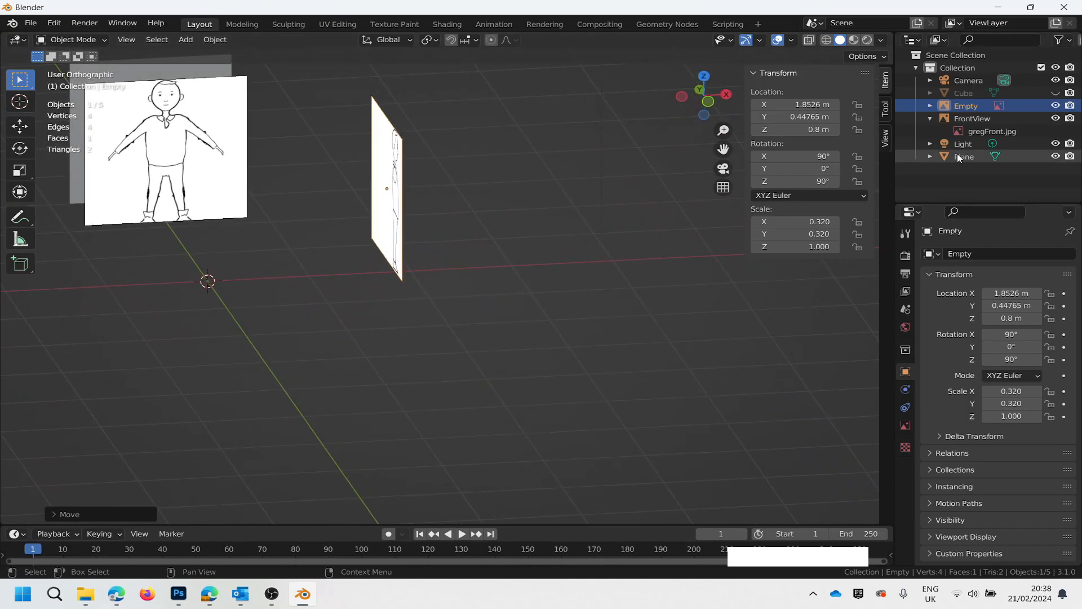
# Unhide the Cube and hide the Plane in the viewport.
pyautogui.click(1036, 93)
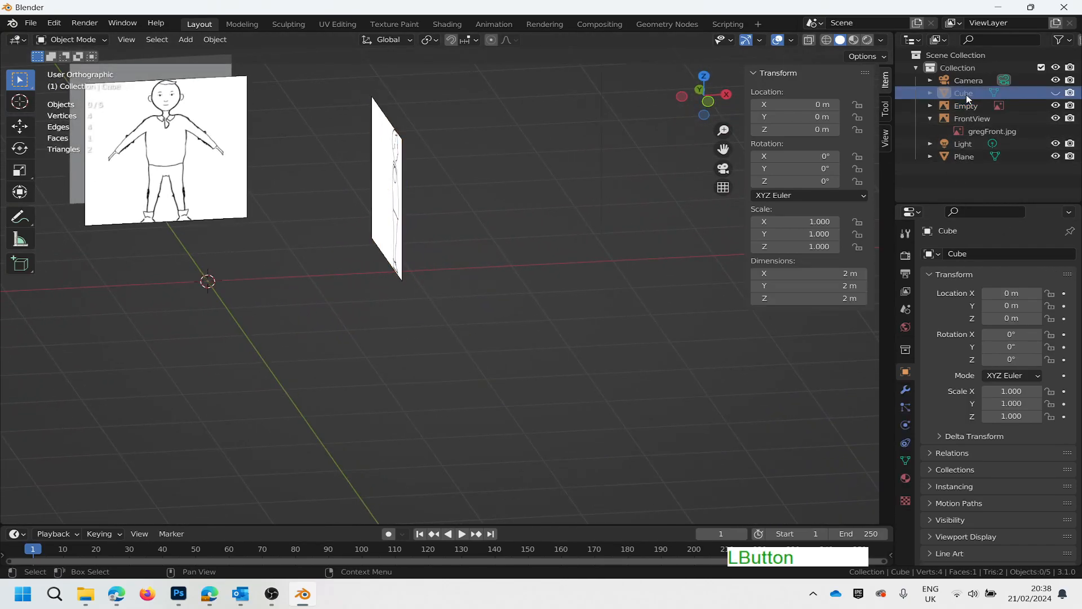
pyautogui.click(1054, 92)
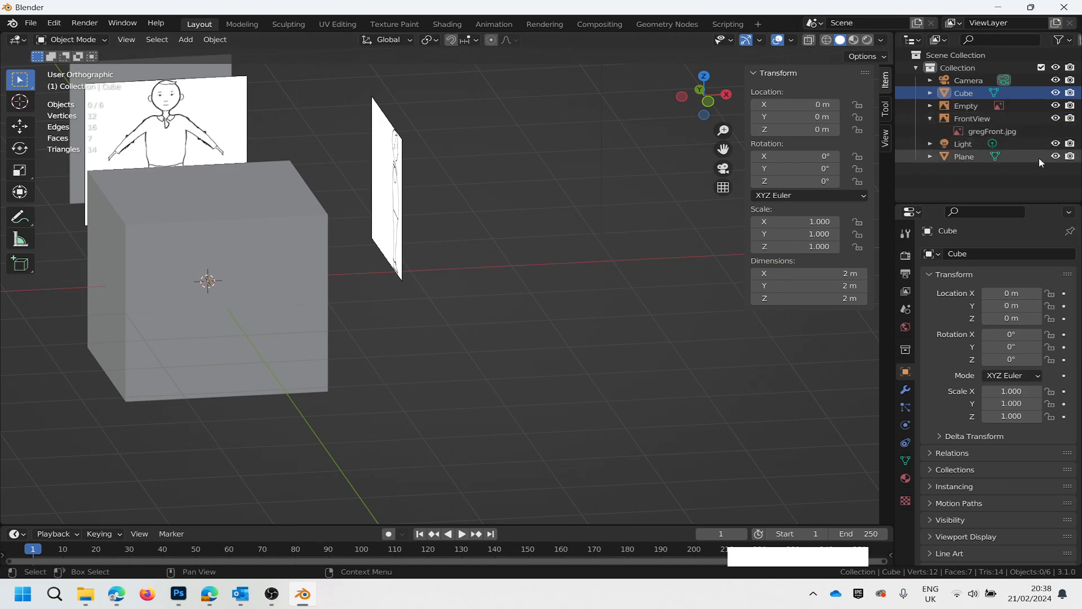
pyautogui.click(1056, 156)
pyautogui.moveTo(351, 291); pyautogui.dragTo(417, 288, button='middle')
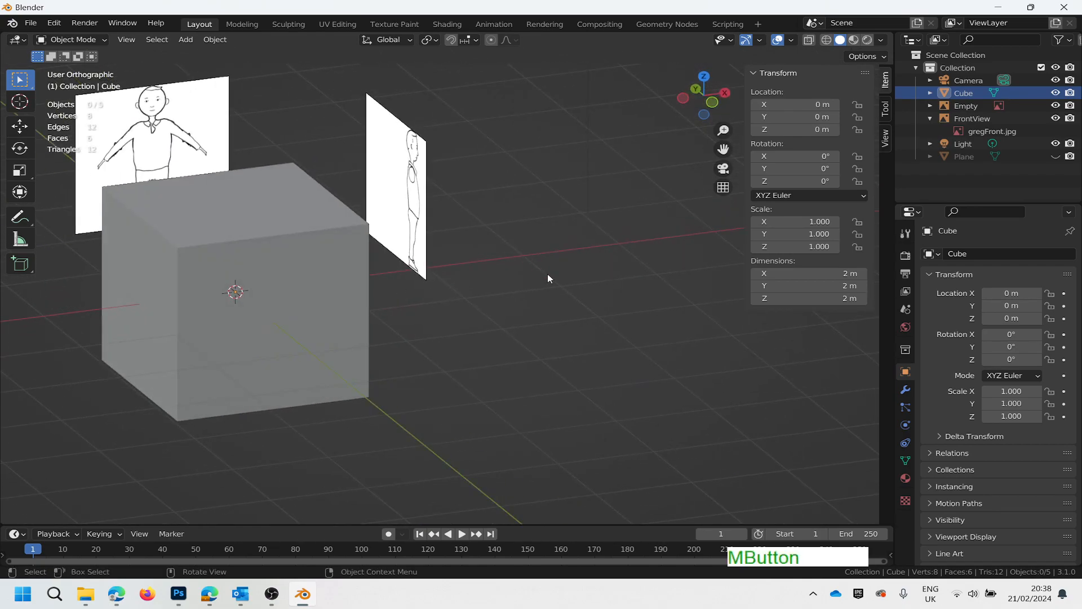
# In the front view, scale the Cube uniformly to about 0.616 m per side.
pyautogui.click(712, 103)
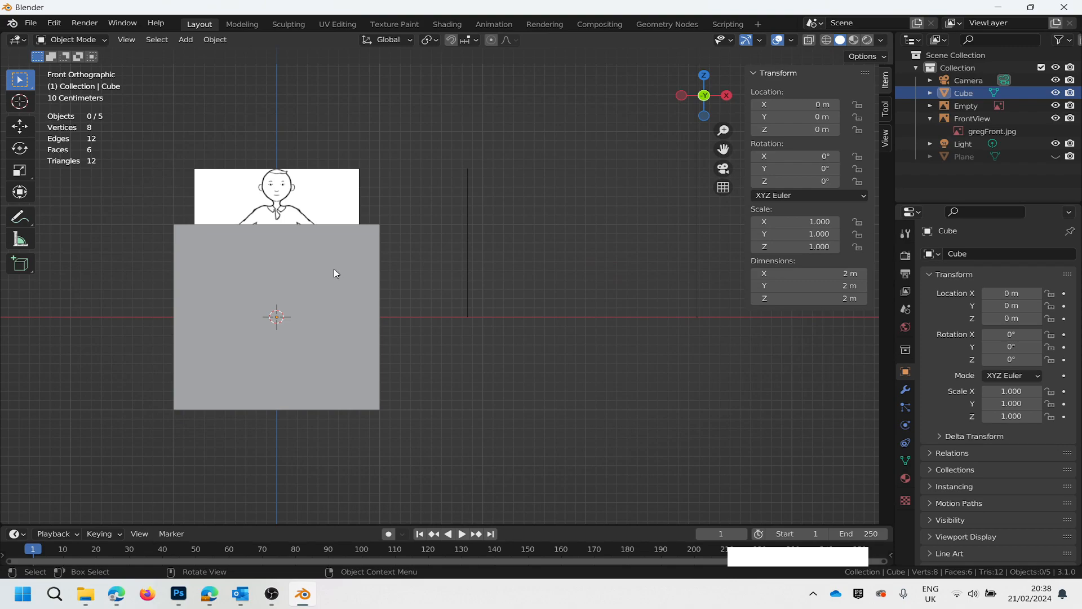
pyautogui.click(311, 267)
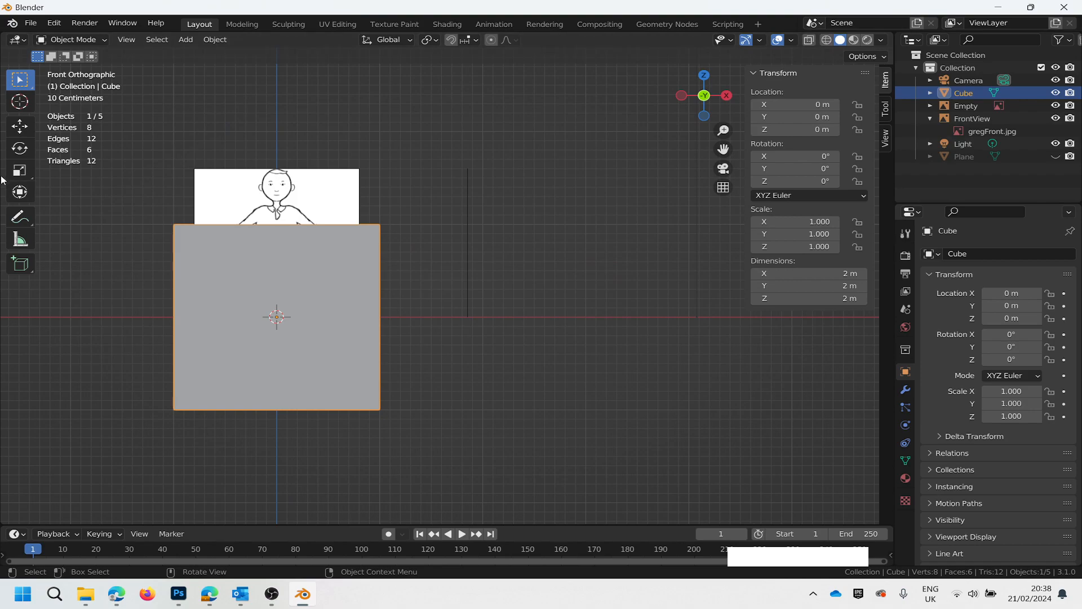
pyautogui.click(20, 170)
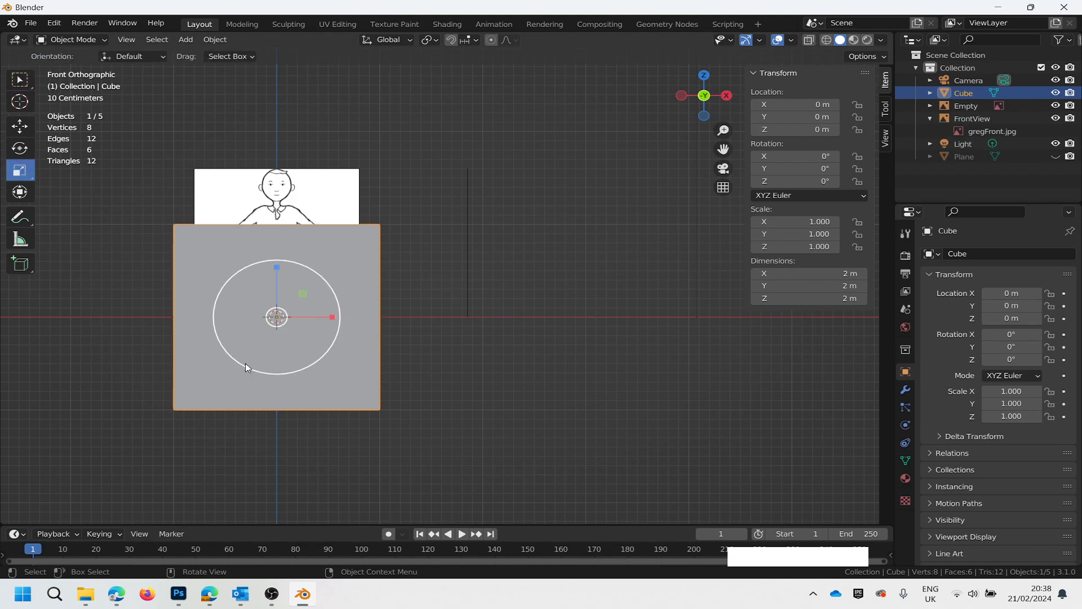
pyautogui.moveTo(276, 317)
pyautogui.mouseDown()
pyautogui.moveTo(269, 325)
pyautogui.moveTo(278, 316)
pyautogui.mouseUp()
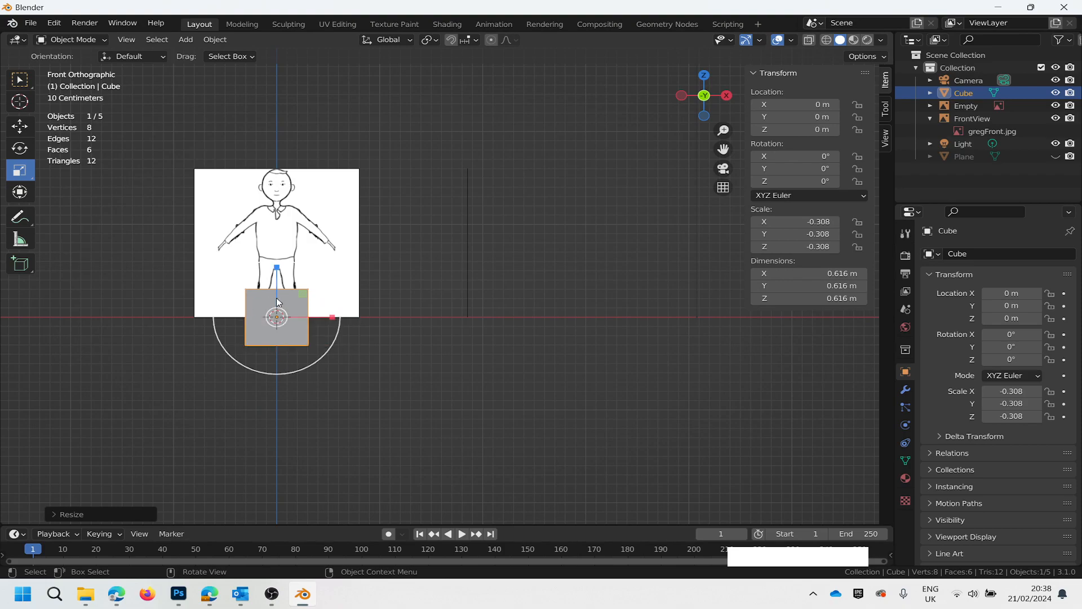
# Move the Cube up along the Z axis to about 0.935 m so it covers the character's torso.
pyautogui.hotkey('shift', 'space')
pyautogui.press('g')
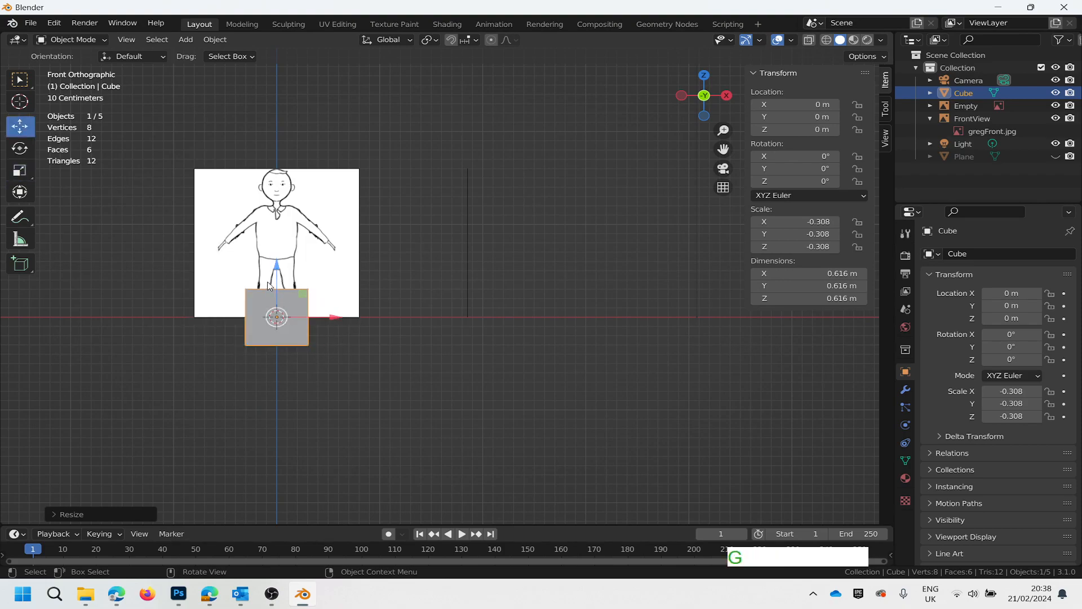
pyautogui.moveTo(274, 272); pyautogui.dragTo(290, 176)
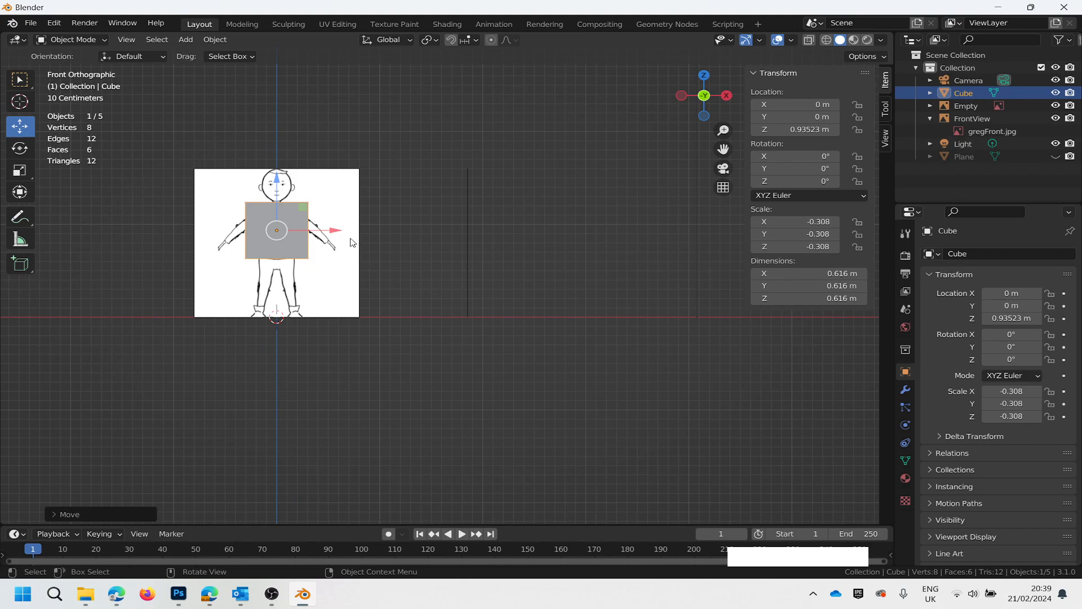
# Scale the Cube along the X axis to about 0.42 m, matching the torso's width in the front drawing.
pyautogui.press('s')
pyautogui.press('x')
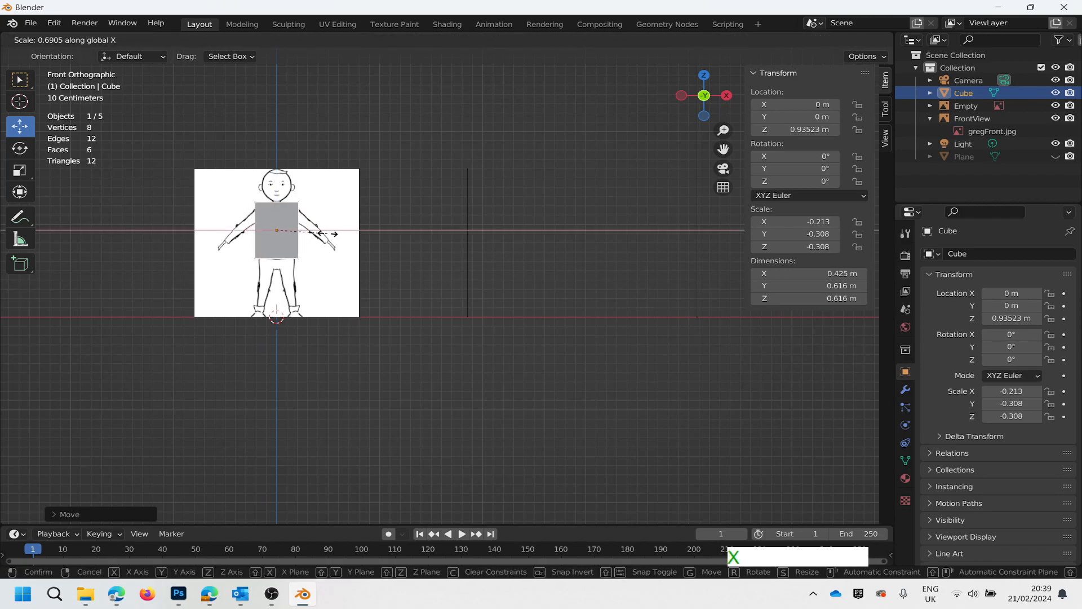
pyautogui.click(326, 233)
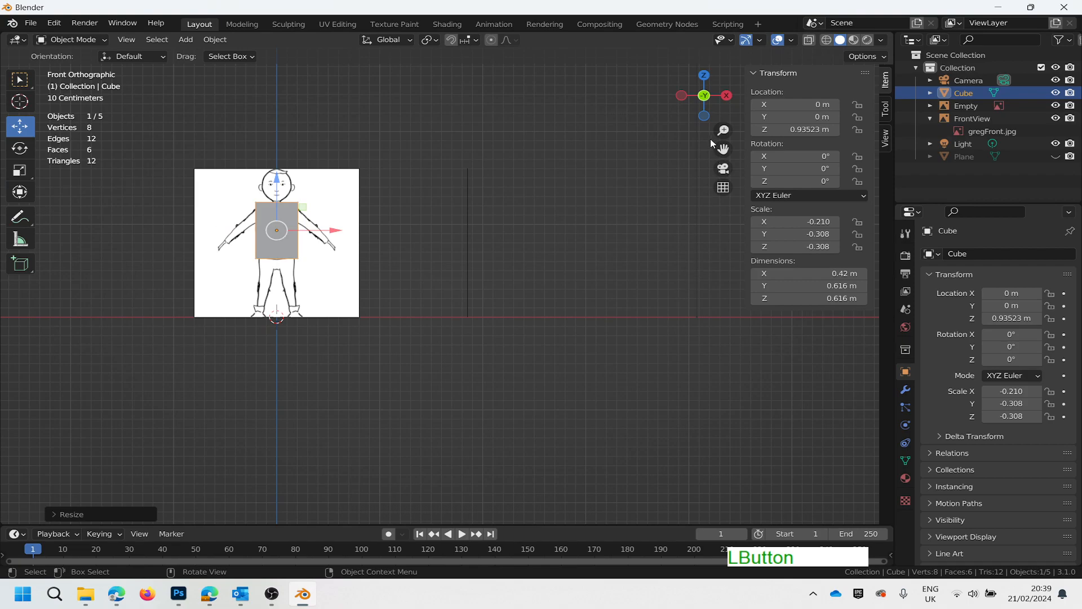
# In the left view, scale the Cube along the Y axis to about 0.216 m to fit the torso's depth.
pyautogui.moveTo(705, 110); pyautogui.dragTo(811, 132)
pyautogui.scroll(2, 346, 237)
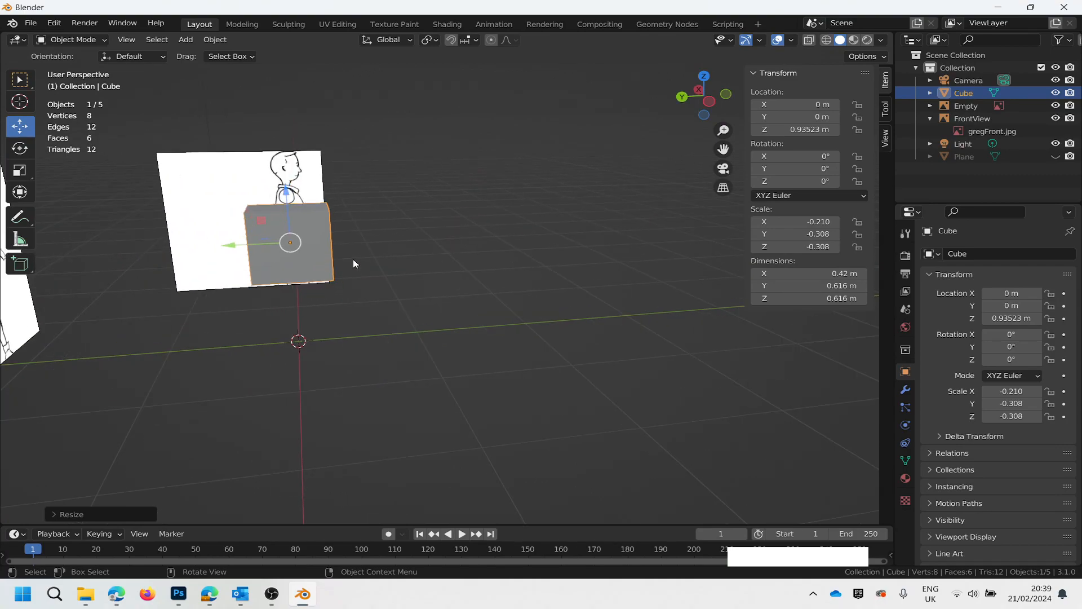
pyautogui.click(708, 102)
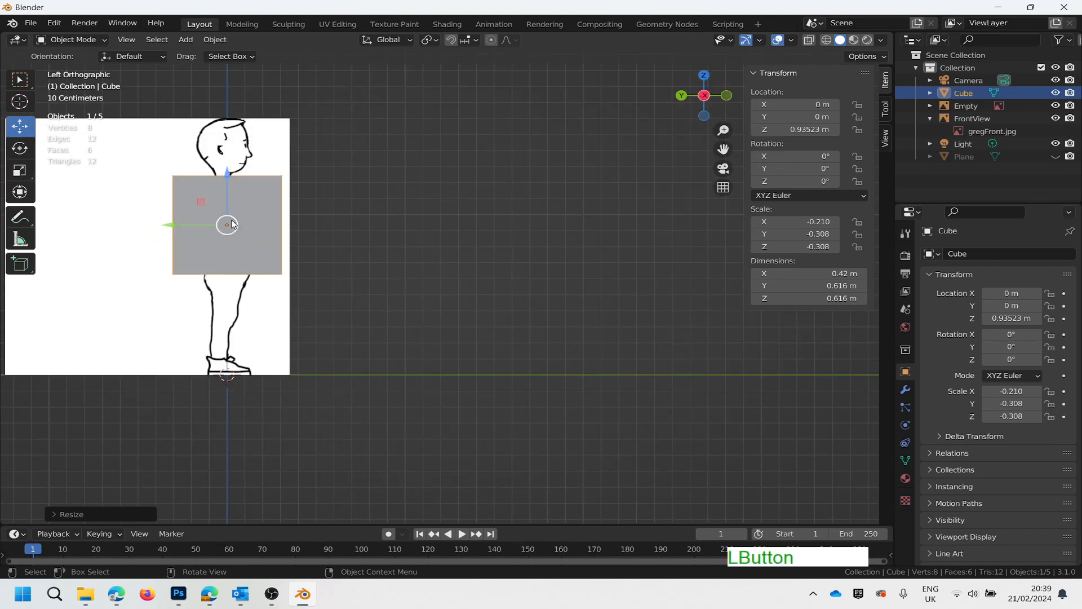
pyautogui.press('space')
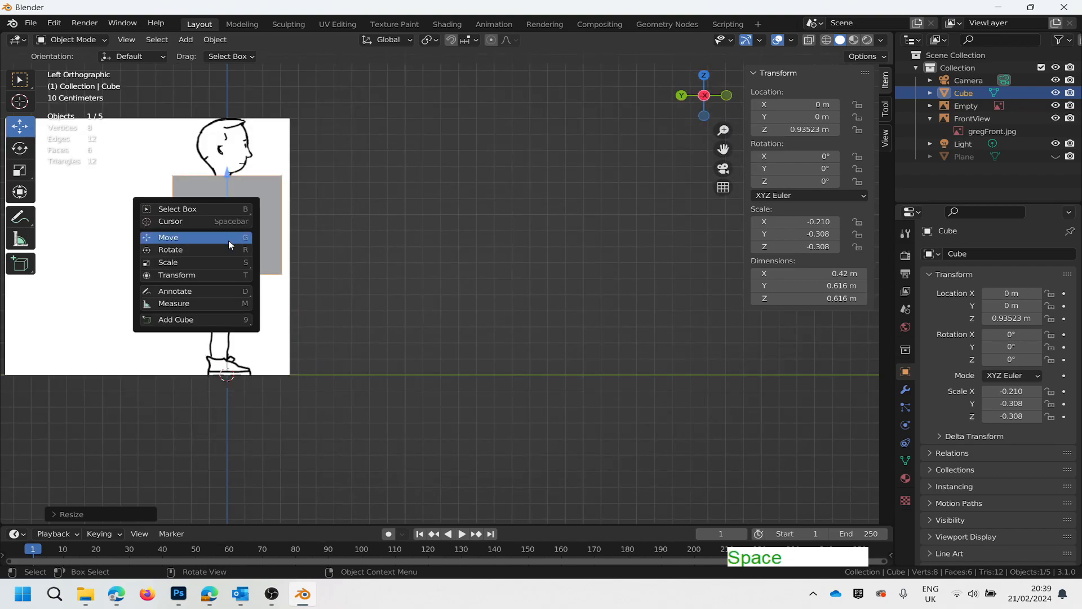
pyautogui.press('s')
pyautogui.moveTo(171, 226); pyautogui.dragTo(209, 227)
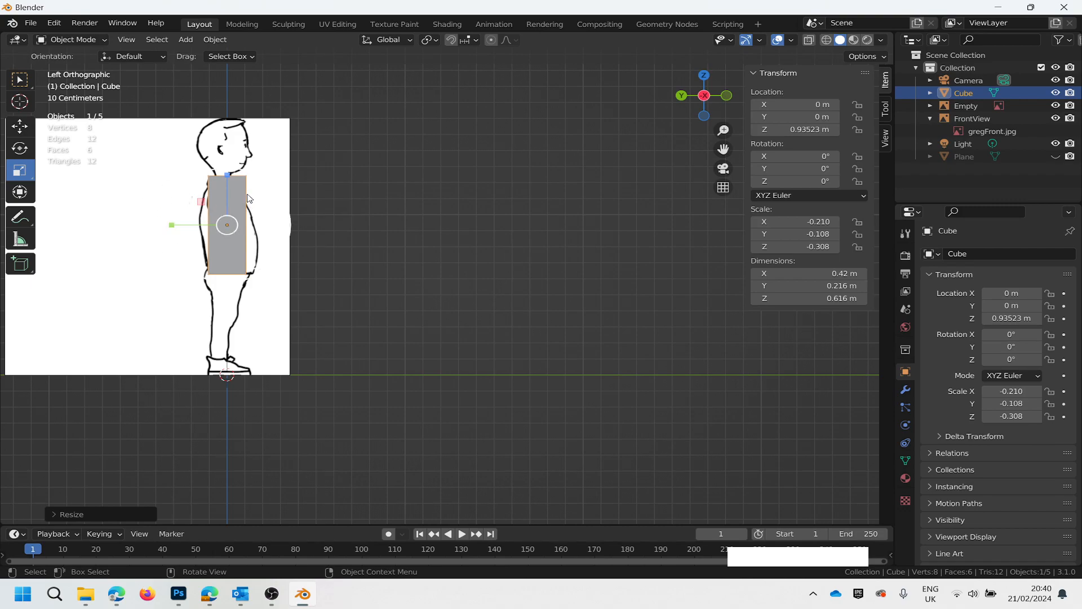
# Show the torso block in an angled orthographic view and switch it to Edit Mode.
pyautogui.scroll(4, 240, 202)
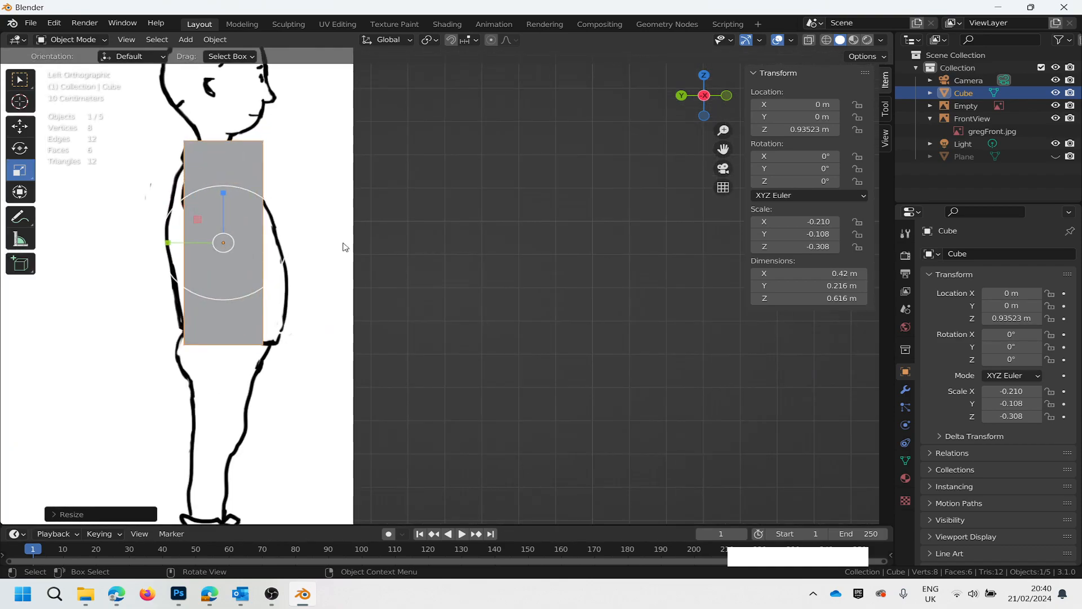
pyautogui.moveTo(704, 99); pyautogui.dragTo(725, 203)
pyautogui.click(724, 188)
pyautogui.scroll(-4, 269, 239)
pyautogui.scroll(2, 268, 238)
pyautogui.moveTo(343, 329); pyautogui.dragTo(310, 338, button='middle')
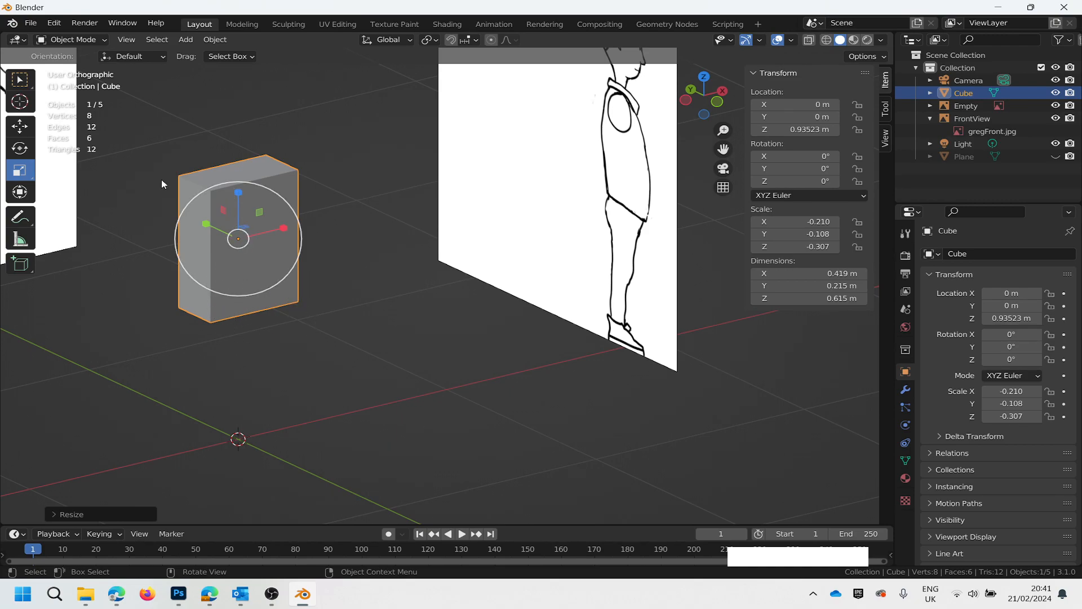
pyautogui.scroll(2, 154, 205)
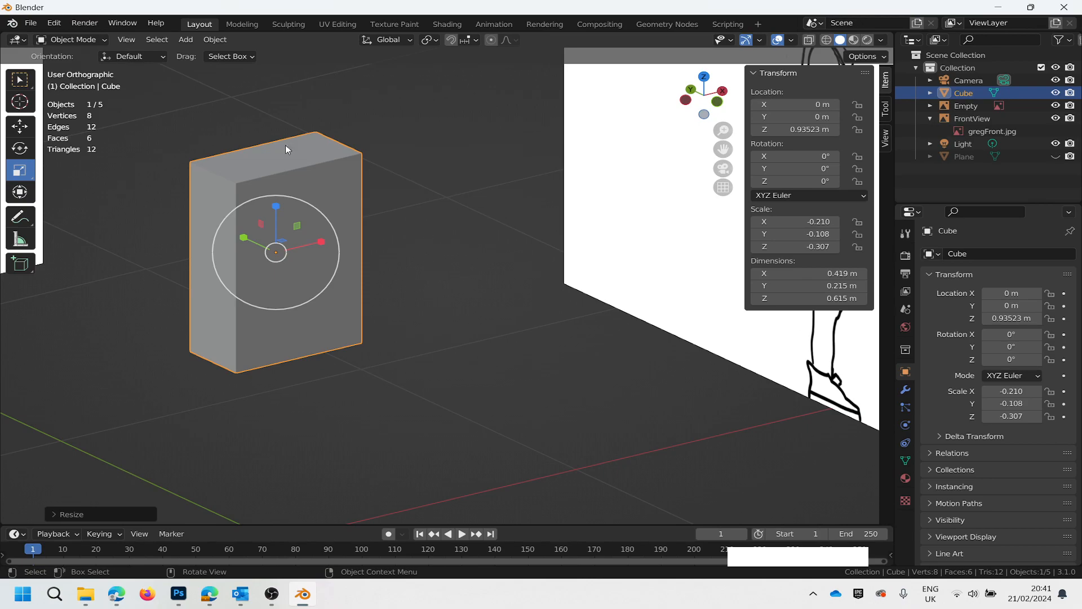
pyautogui.click(104, 40)
pyautogui.click(82, 68)
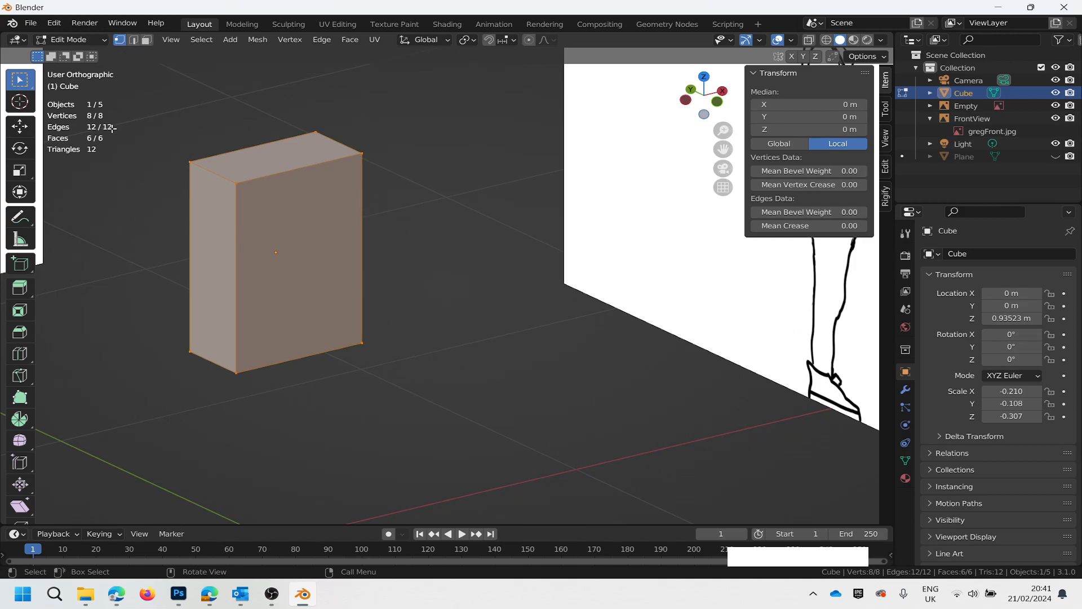
# Switch to edge selection and subdivide all edges of the torso block with the number of cuts at 1.
pyautogui.scroll(1, 160, 125)
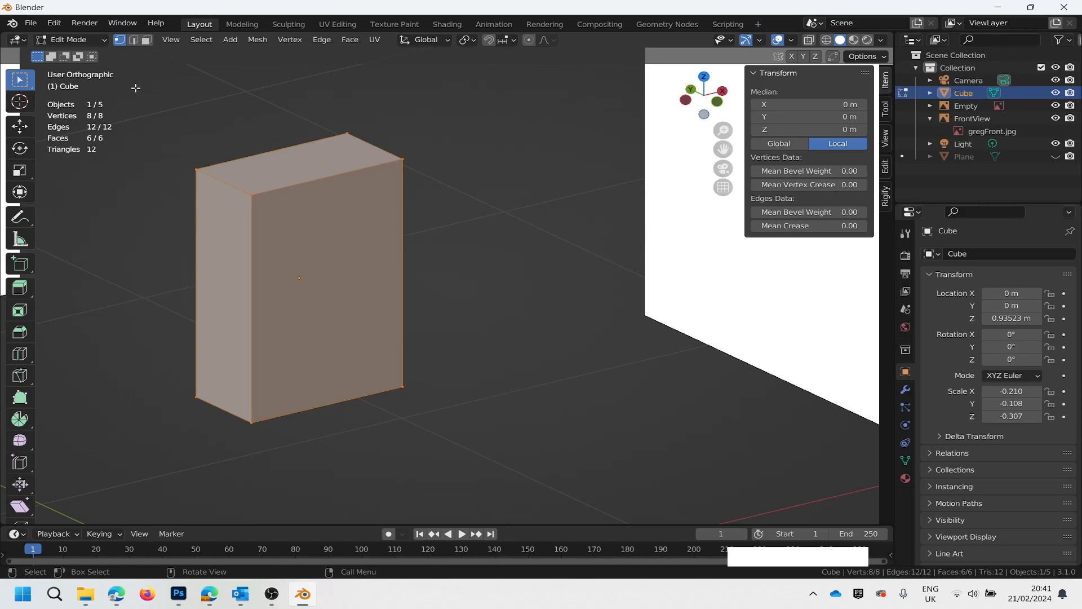
pyautogui.click(134, 40)
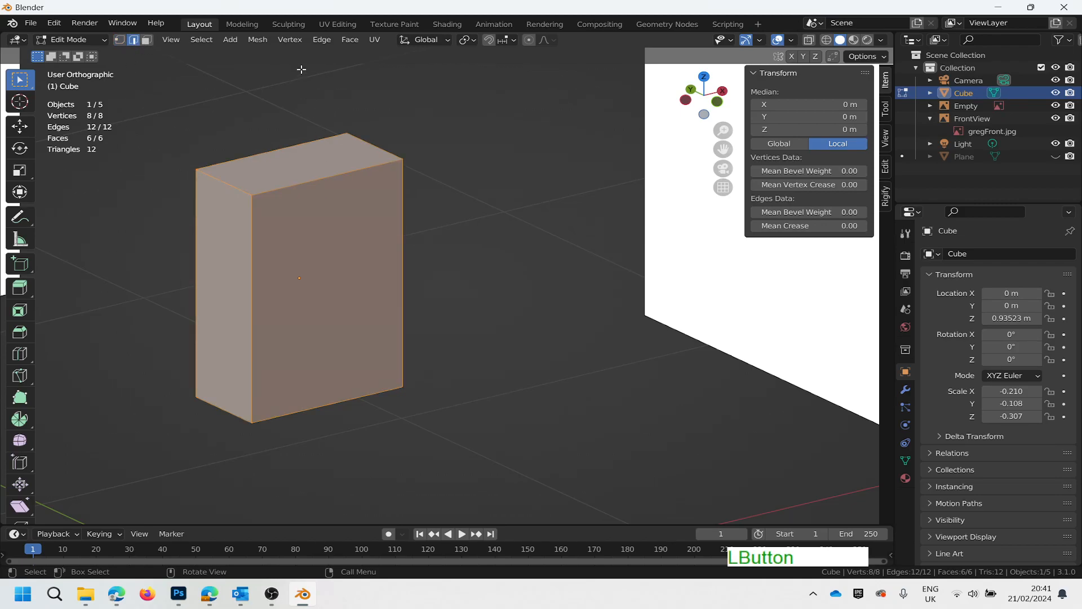
pyautogui.click(322, 40)
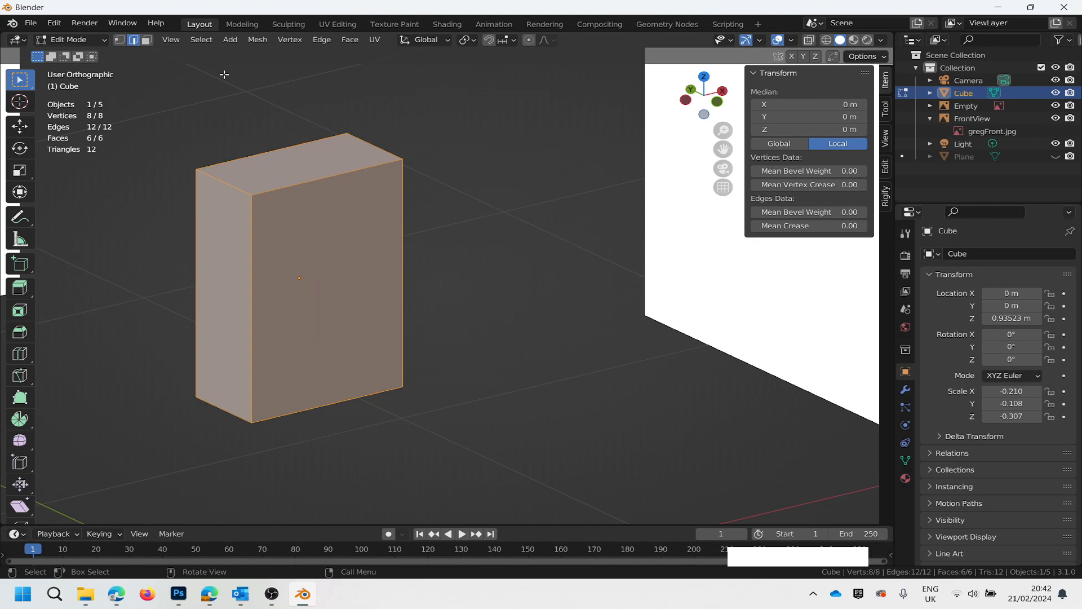
pyautogui.click(260, 40)
pyautogui.moveTo(290, 40)
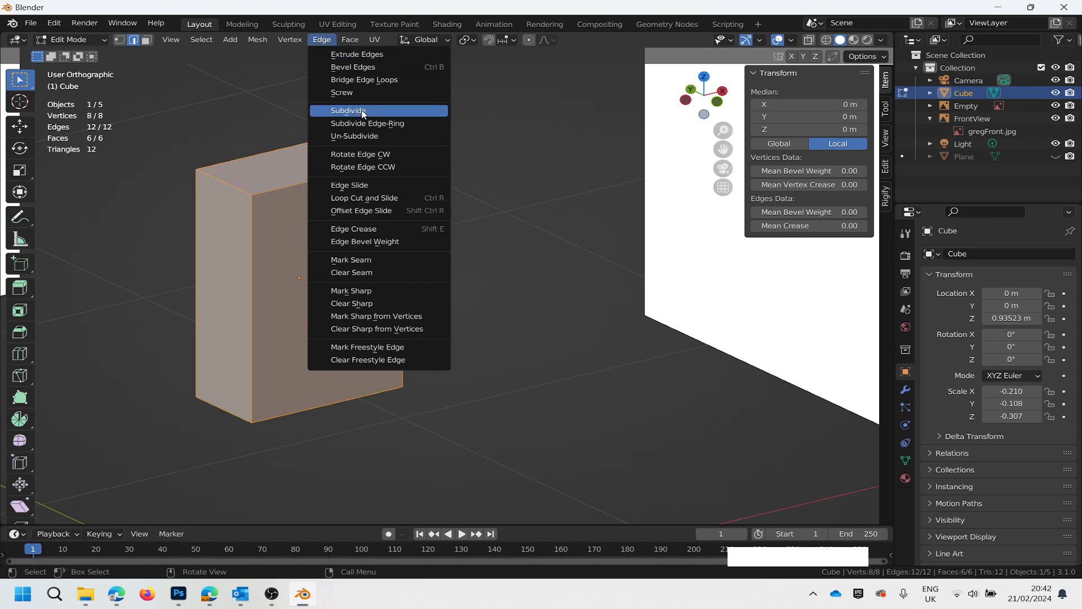
pyautogui.click(362, 112)
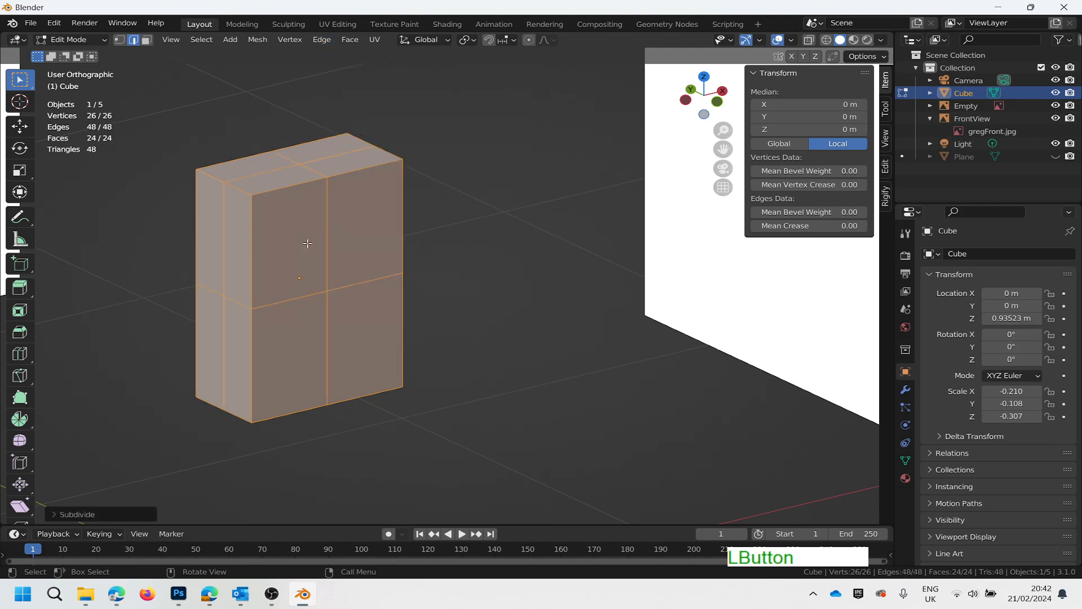
pyautogui.click(55, 515)
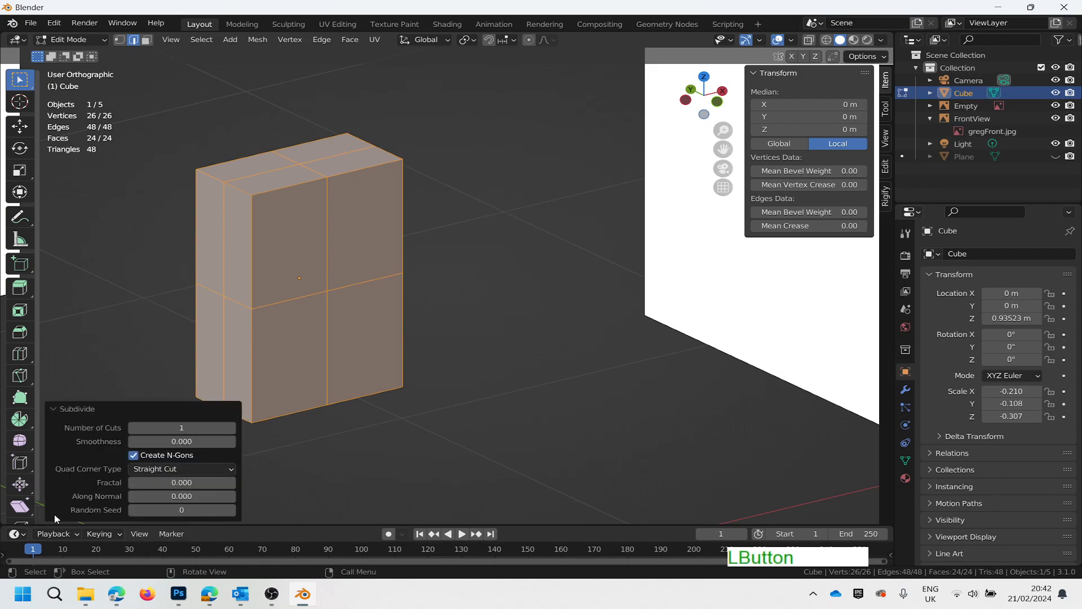
pyautogui.click(232, 429)
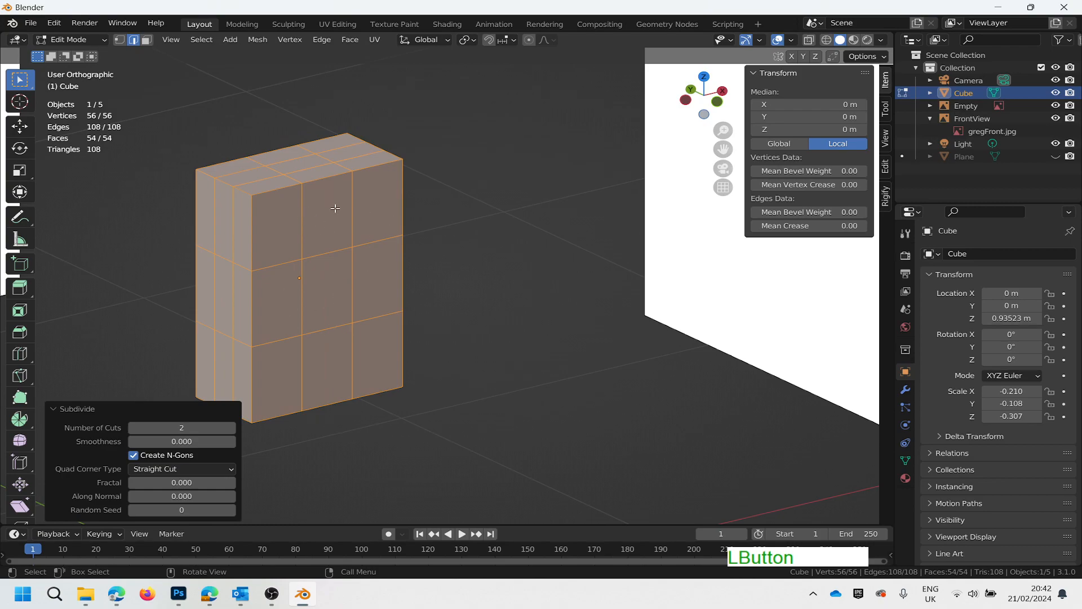
pyautogui.click(133, 428)
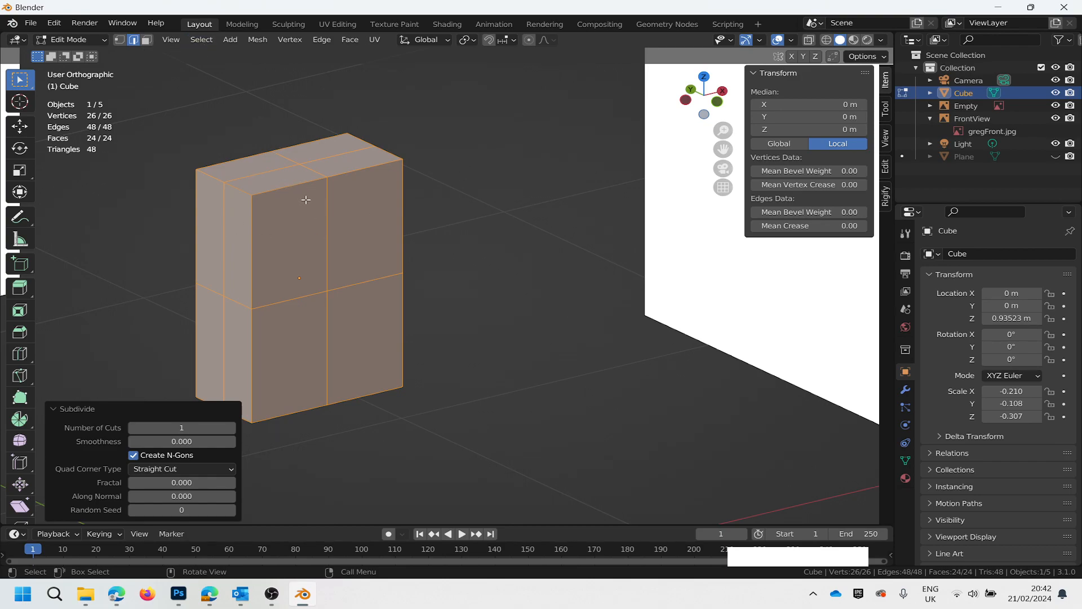
# Select the edge rings running across the block's width from its two upper front edges and subdivide them with one cut.
pyautogui.click(290, 184)
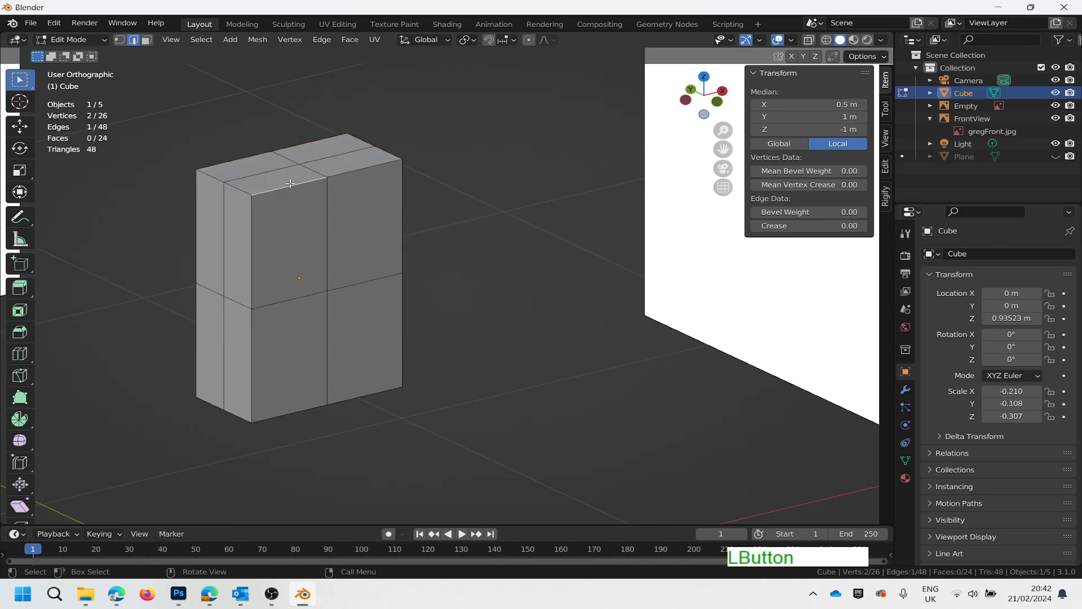
pyautogui.keyDown('shift'); pyautogui.click(360, 168); pyautogui.keyUp('shift')
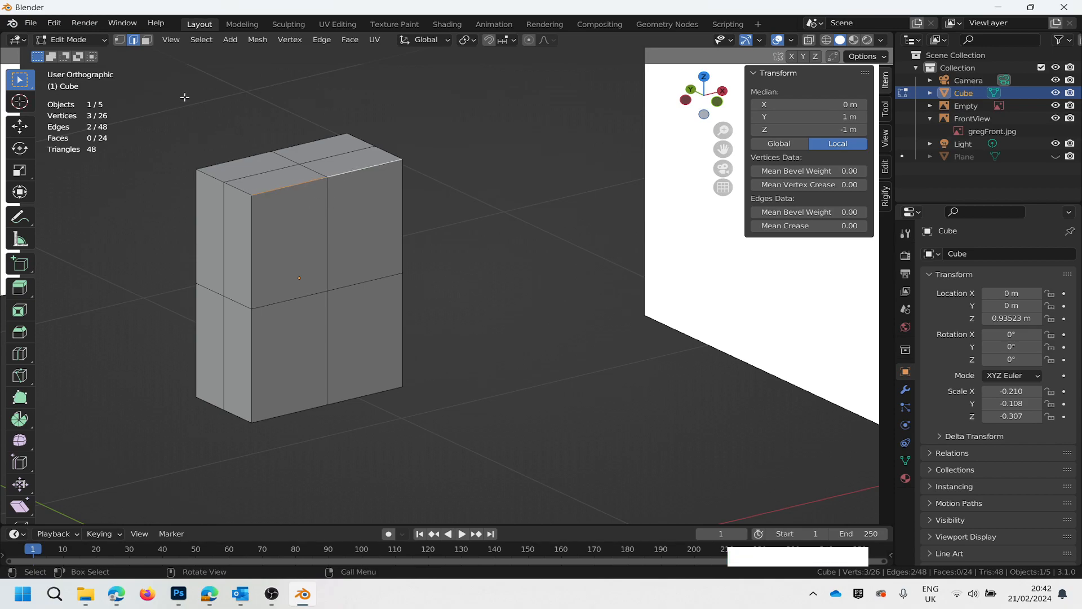
pyautogui.click(200, 41)
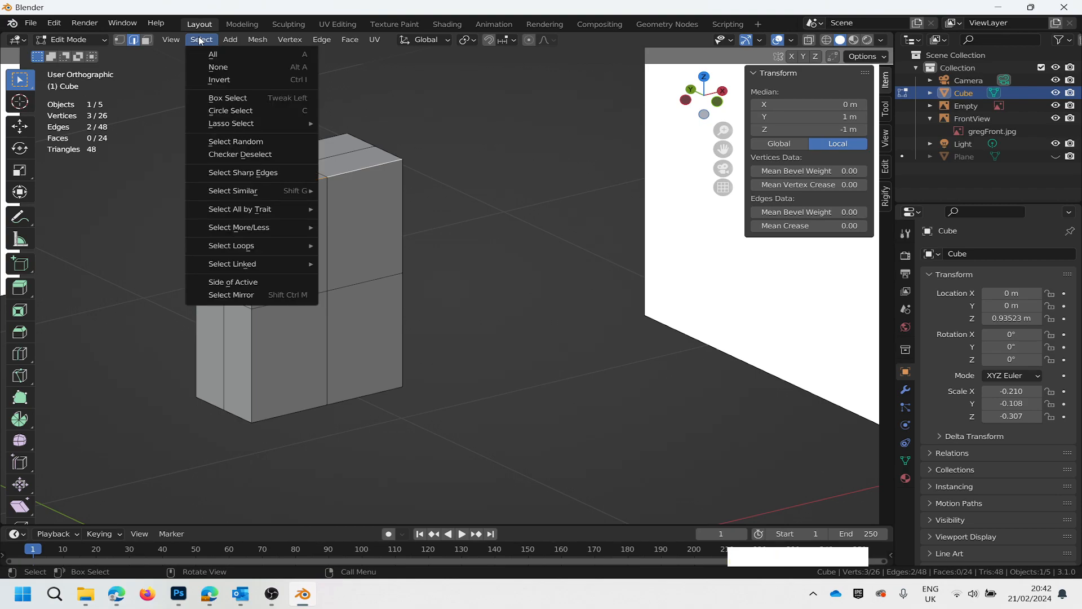
pyautogui.moveTo(247, 249)
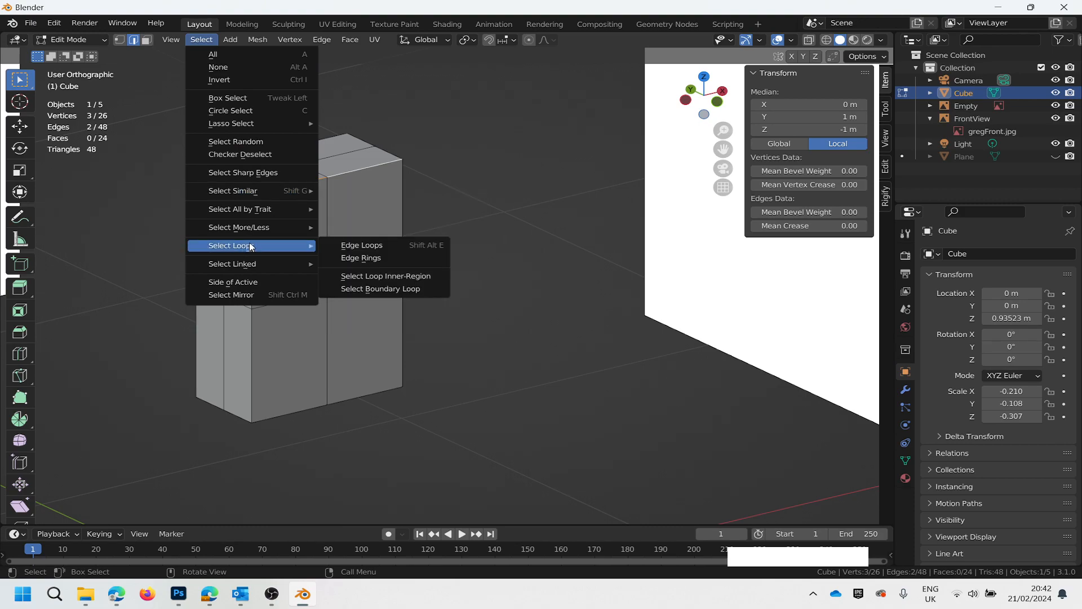
pyautogui.click(367, 257)
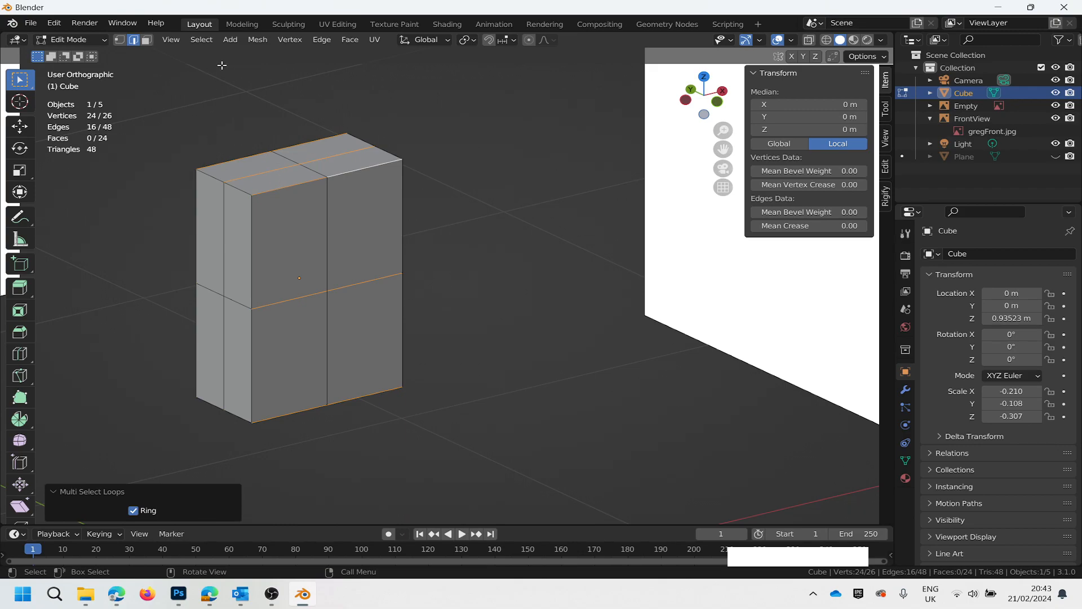
pyautogui.click(322, 40)
pyautogui.click(301, 90)
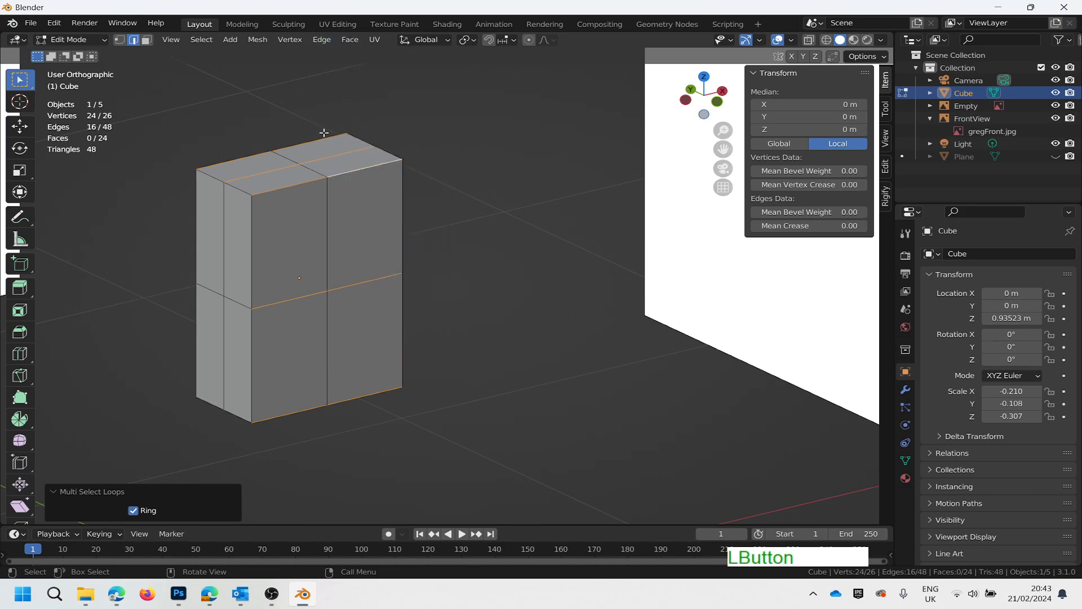
pyautogui.click(326, 41)
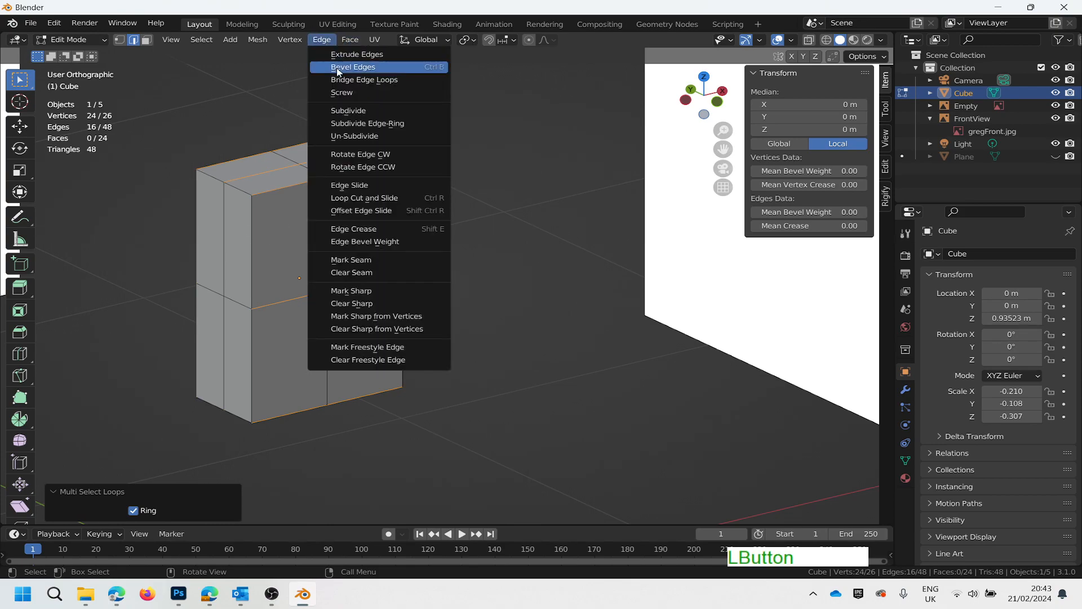
pyautogui.click(356, 111)
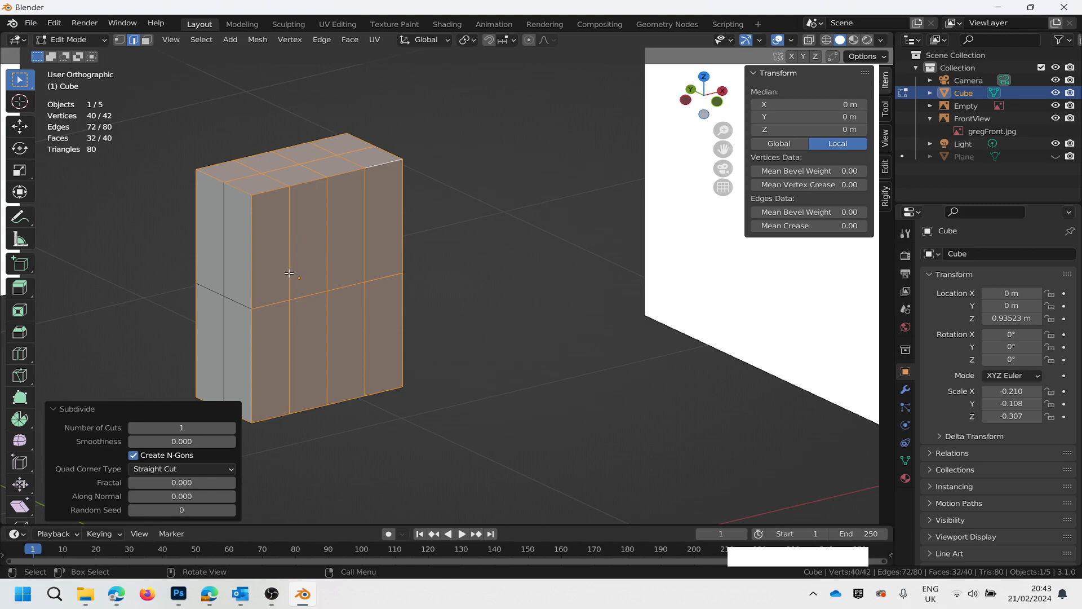
# Select the edge rings of all the block's vertical edges and subdivide them with the number of cuts at 2.
pyautogui.click(252, 255)
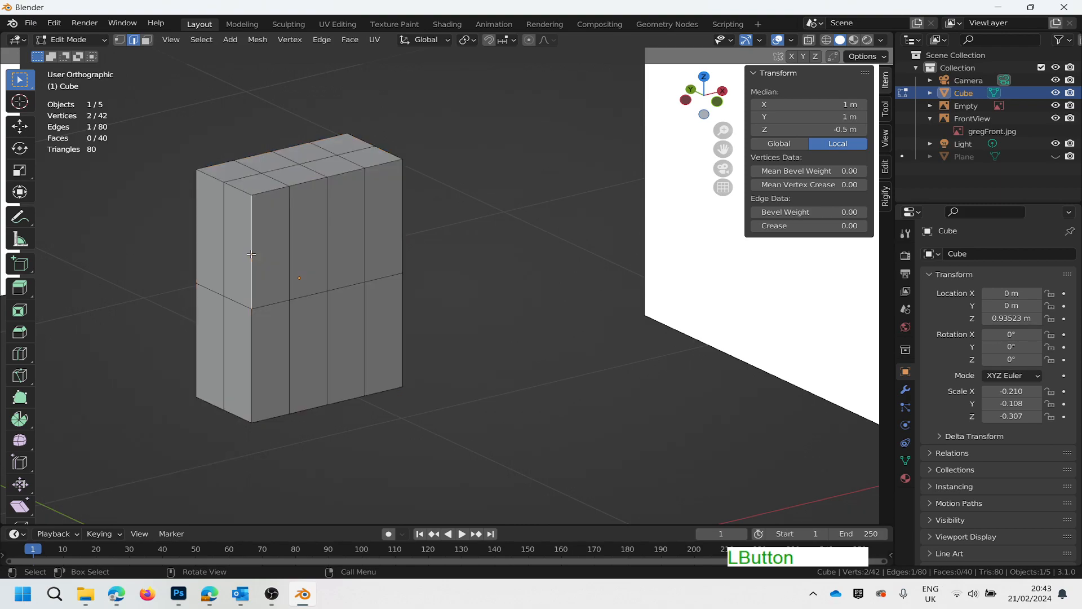
pyautogui.keyDown('shift'); pyautogui.click(251, 366); pyautogui.keyUp('shift')
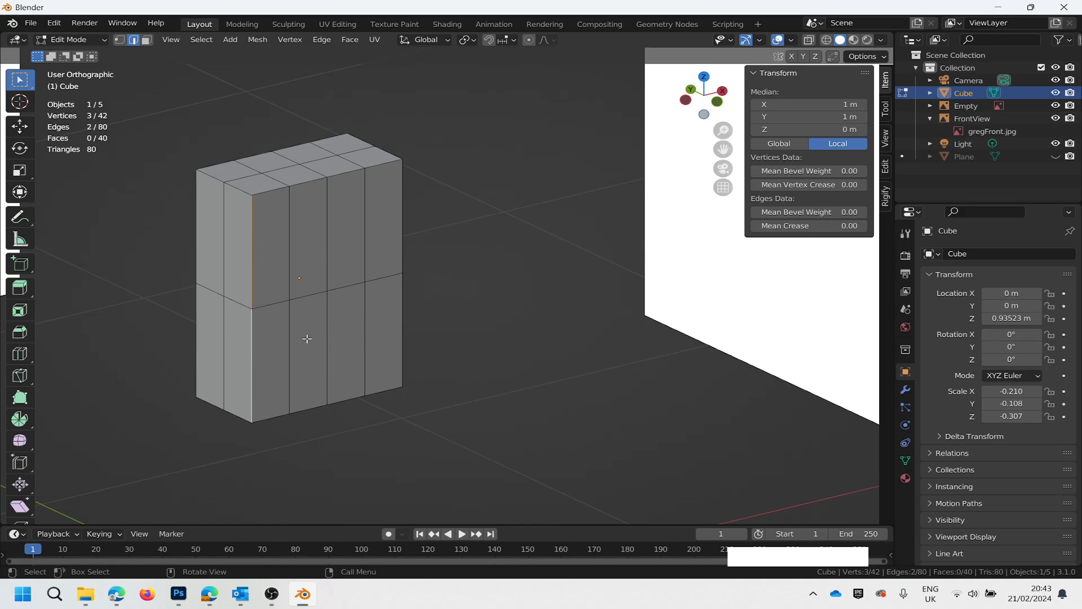
pyautogui.click(214, 40)
pyautogui.moveTo(252, 249)
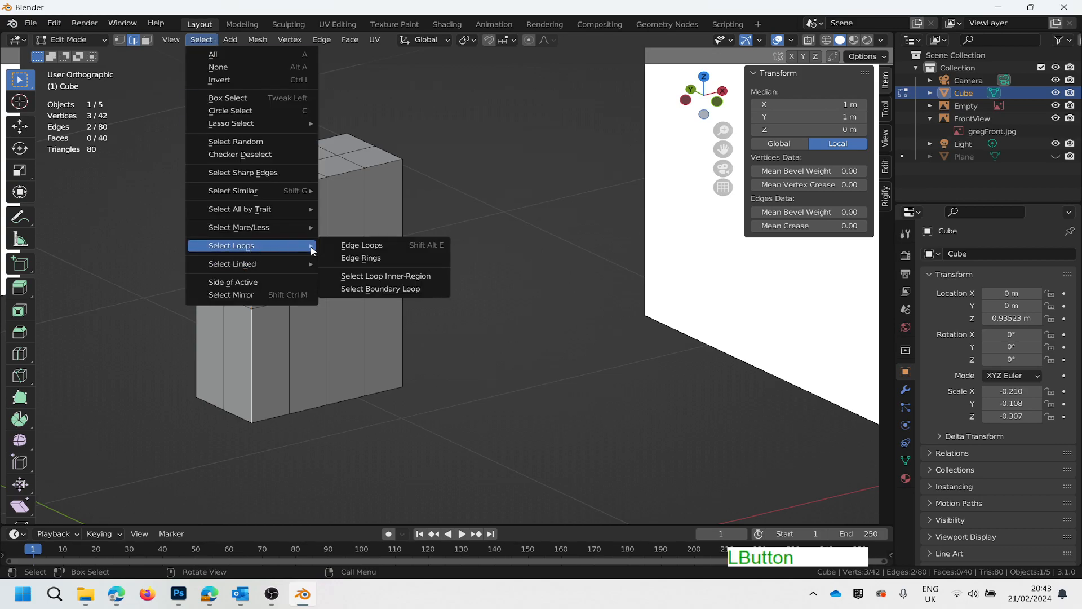
pyautogui.click(357, 259)
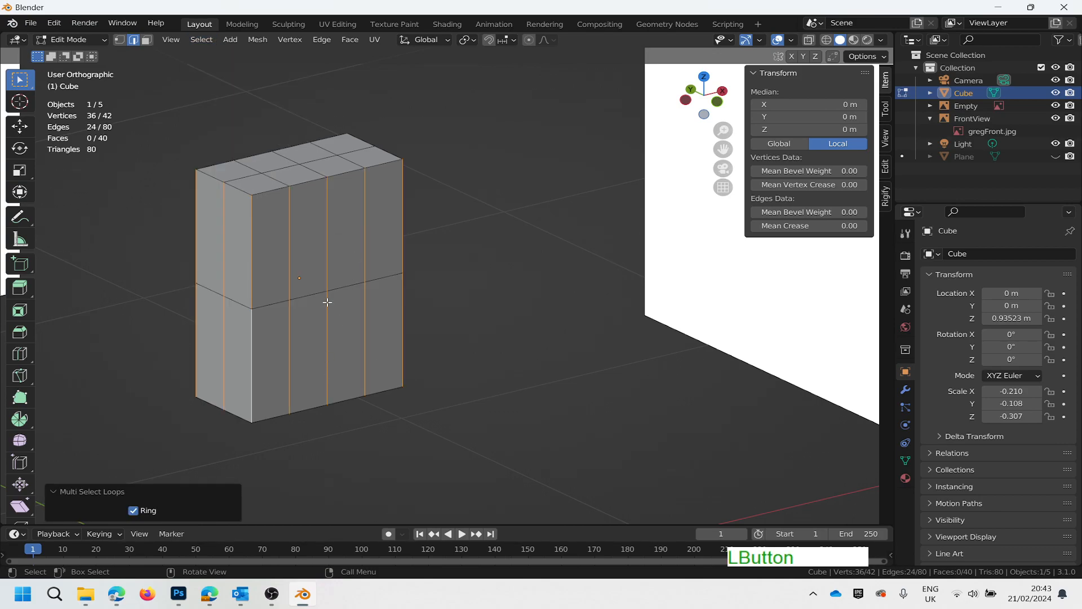
pyautogui.click(322, 40)
pyautogui.click(348, 113)
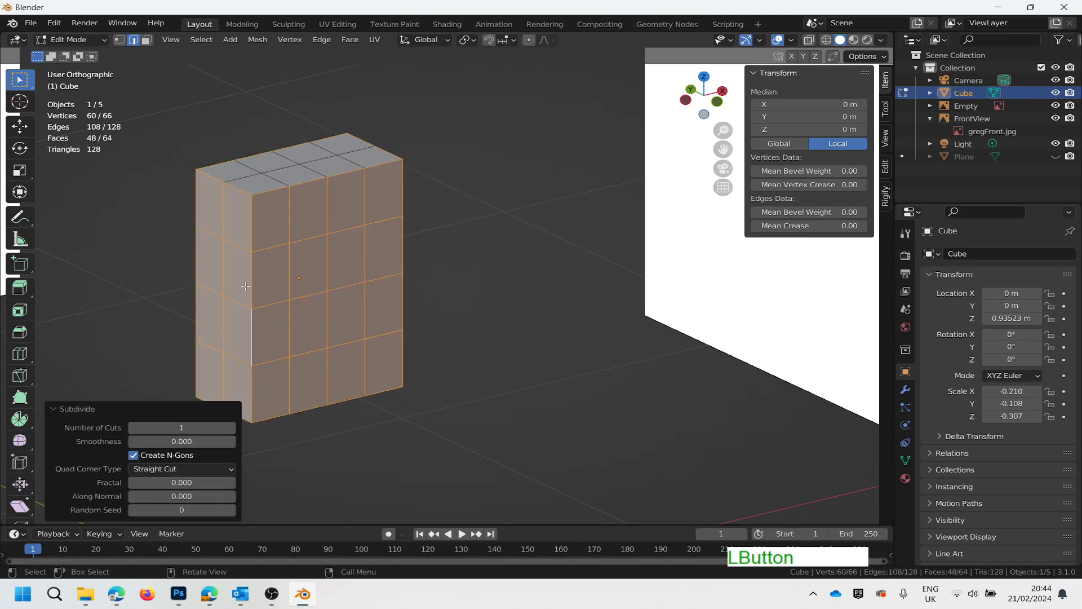
pyautogui.click(232, 428)
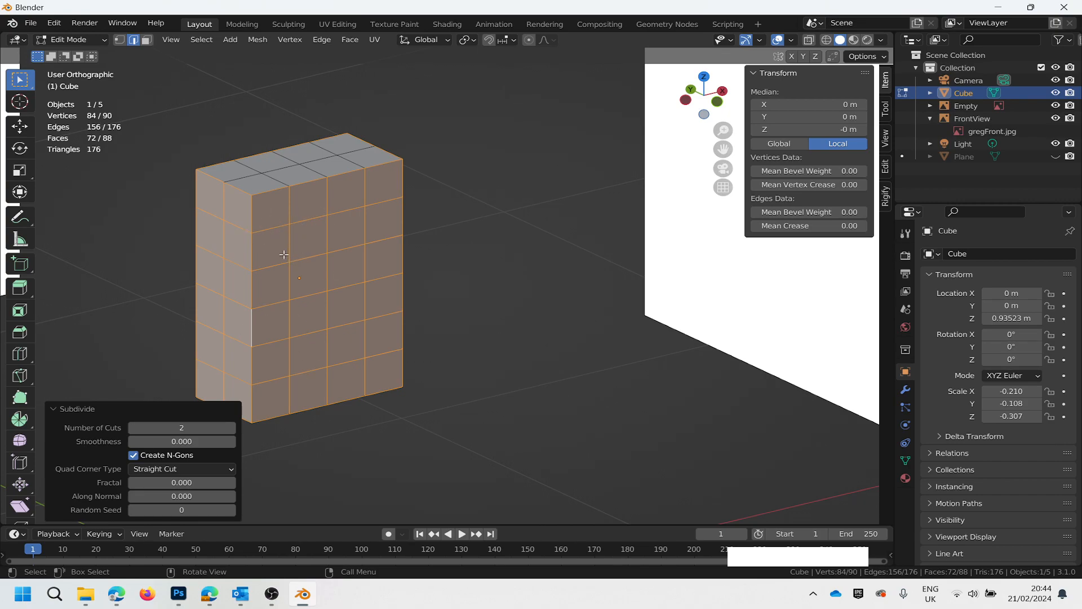
pyautogui.scroll(-1, 308, 302)
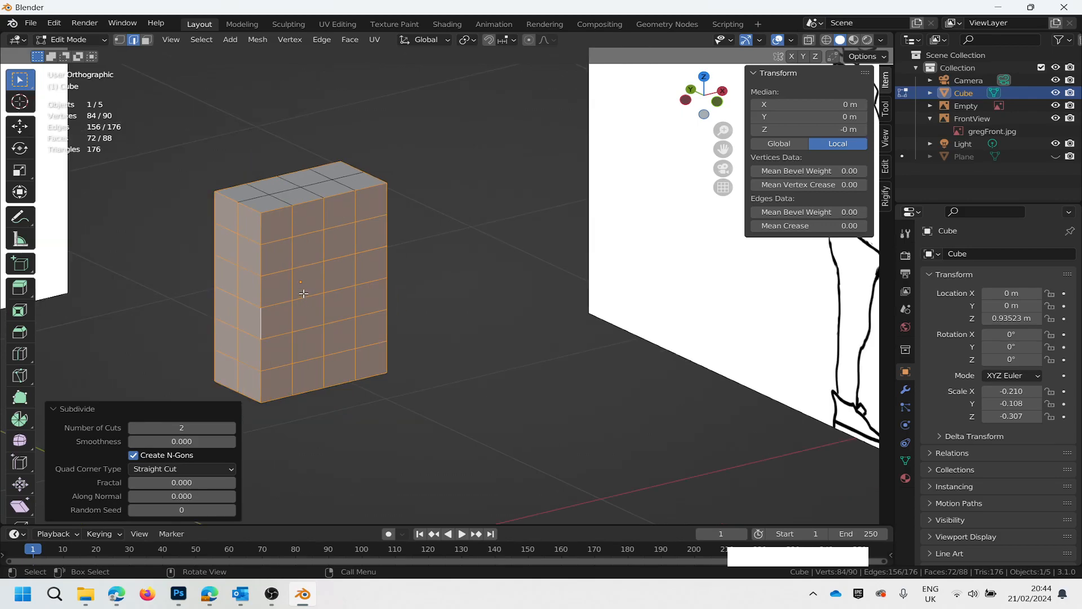
pyautogui.scroll(-1, 304, 294)
pyautogui.scroll(-1, 298, 235)
pyautogui.scroll(1, 295, 239)
pyautogui.scroll(-2, 293, 242)
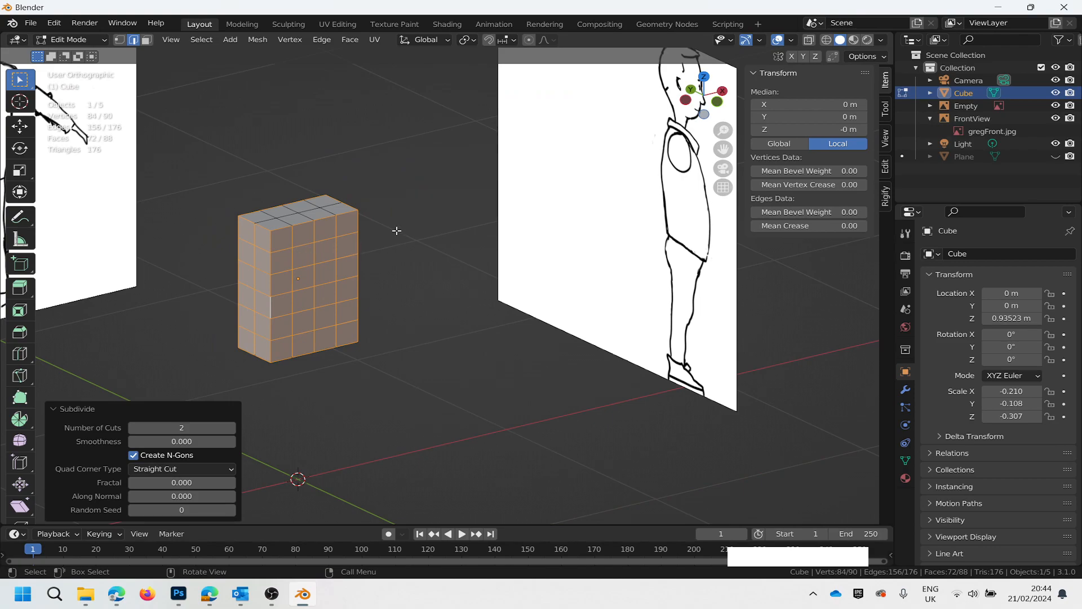
pyautogui.scroll(-2, 304, 157)
pyautogui.scroll(4, 278, 128)
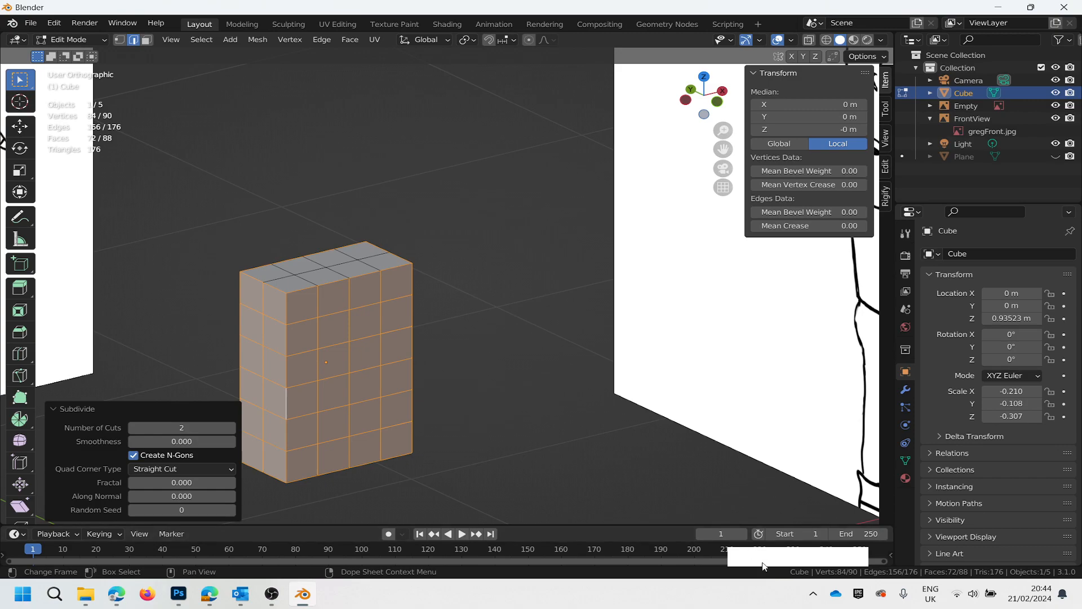
# In face selection mode, select the four middle faces on top of the block and extrude them upward about 0.061 m.
pyautogui.press('3')
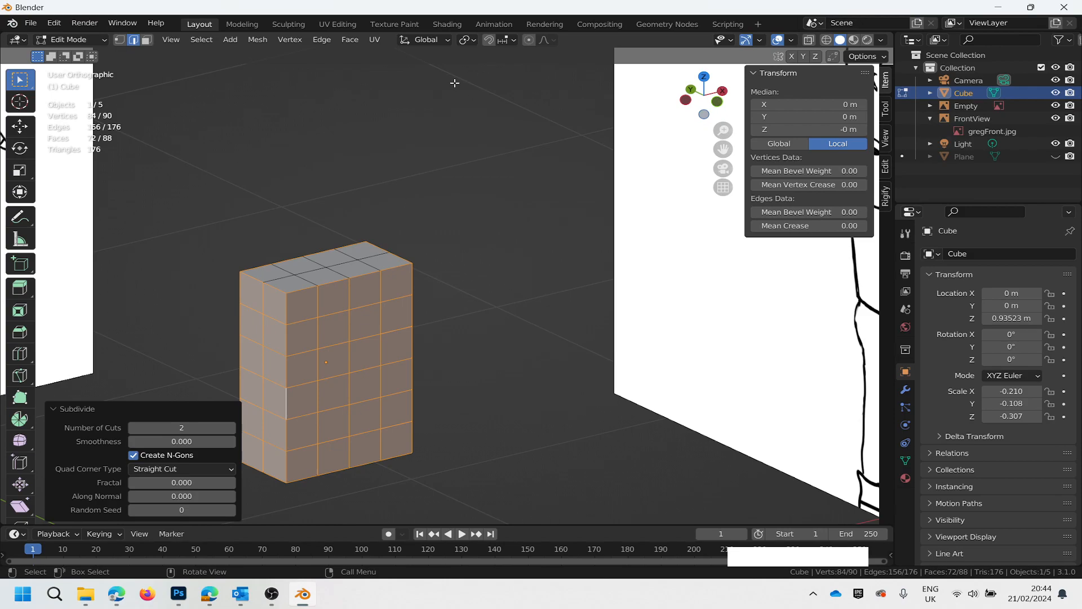
pyautogui.click(20, 81)
pyautogui.press('3')
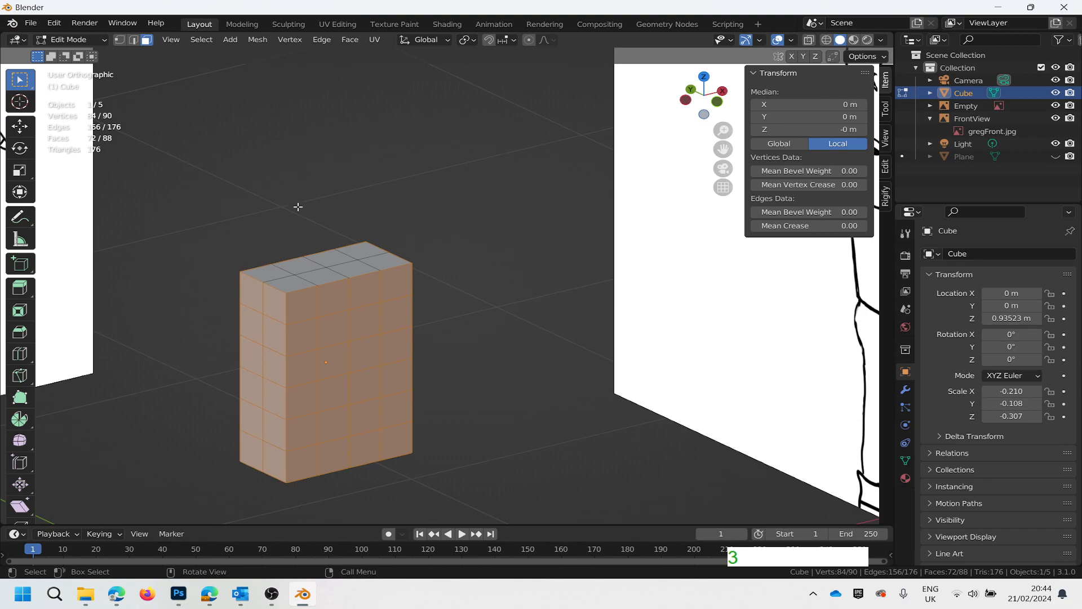
pyautogui.scroll(2, 302, 203)
pyautogui.scroll(2, 286, 320)
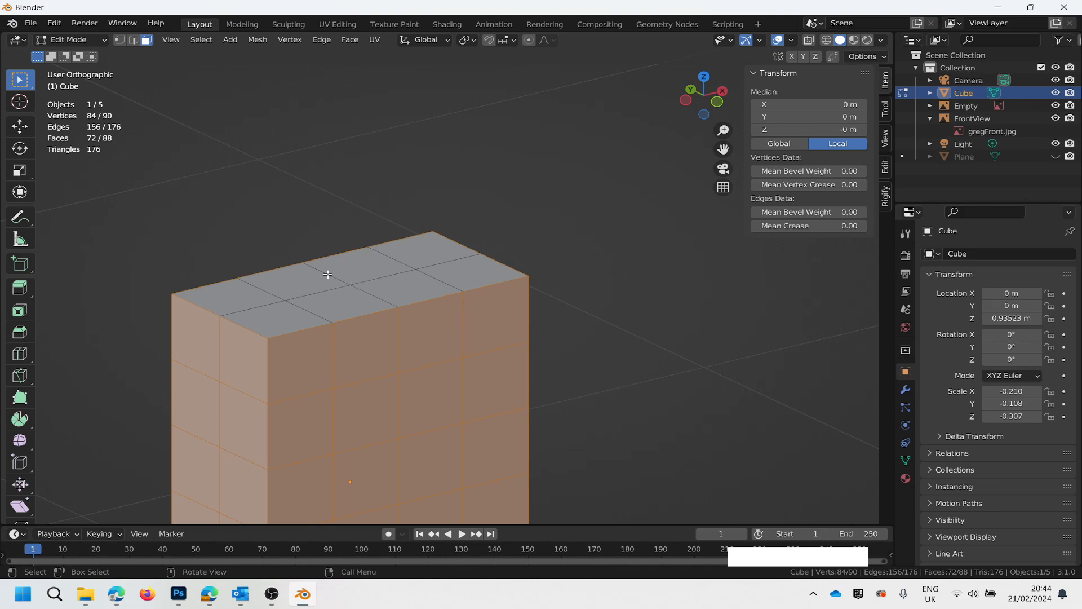
pyautogui.moveTo(316, 277); pyautogui.dragTo(371, 292)
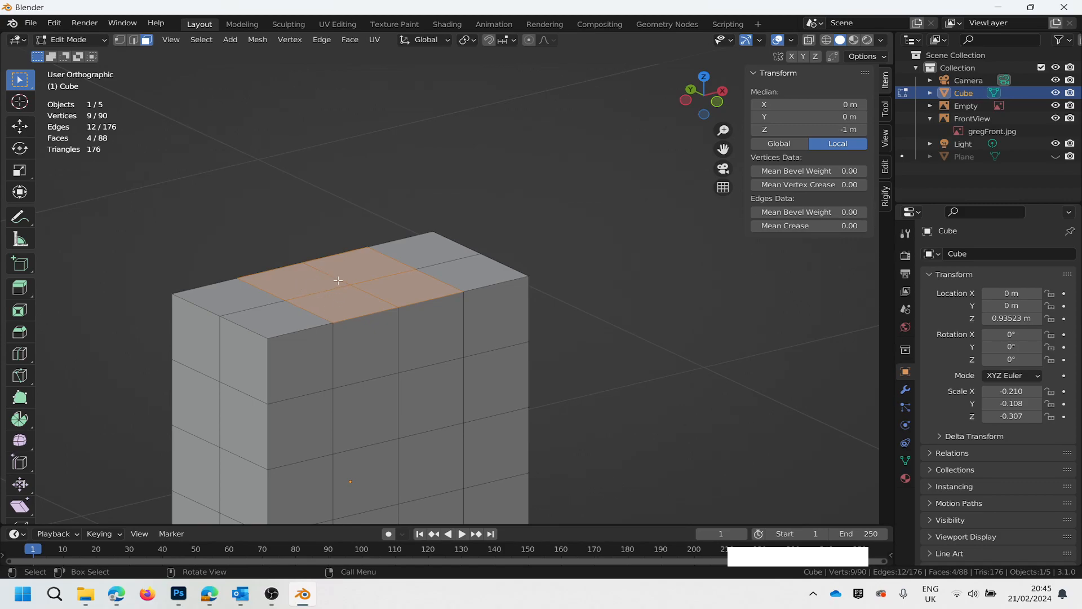
pyautogui.press('e')
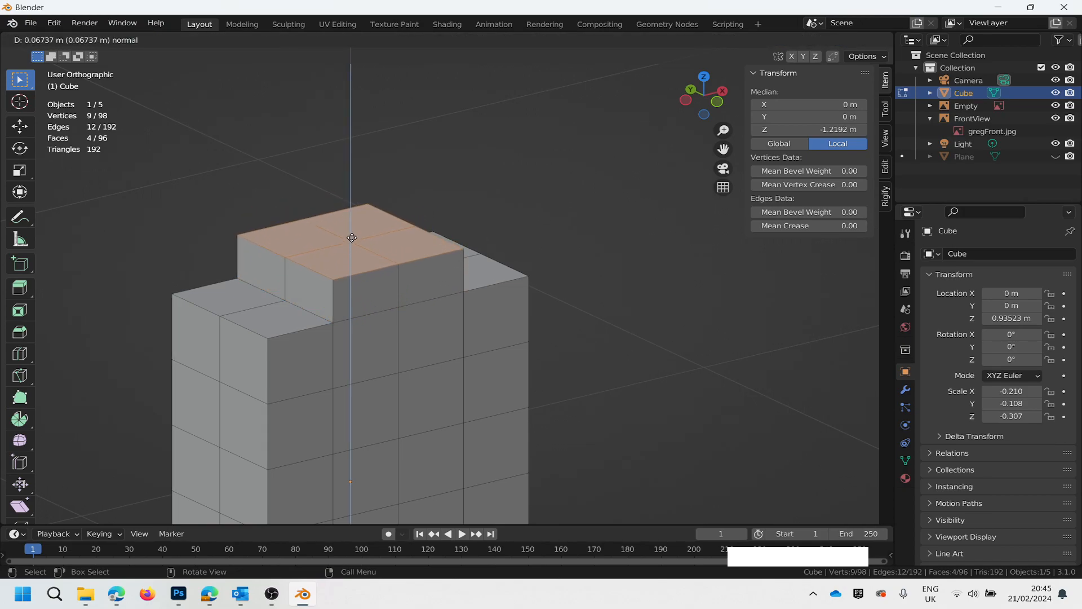
pyautogui.click(352, 242)
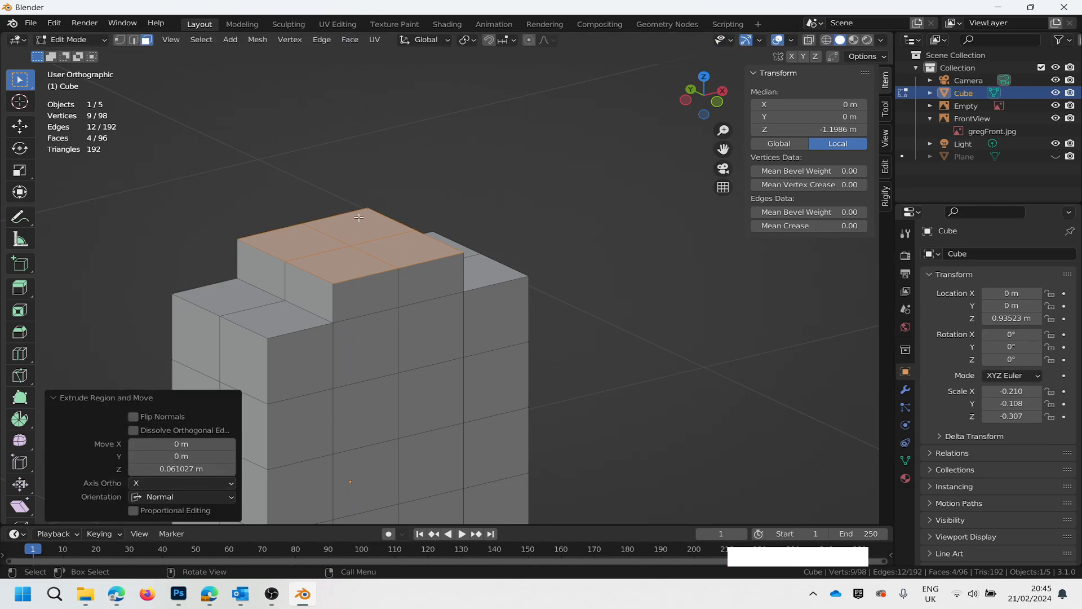
# Repeat the same 0.061 m extrusion of the four top faces three more times.
pyautogui.press('shift')
pyautogui.hotkey('shift', 'r')
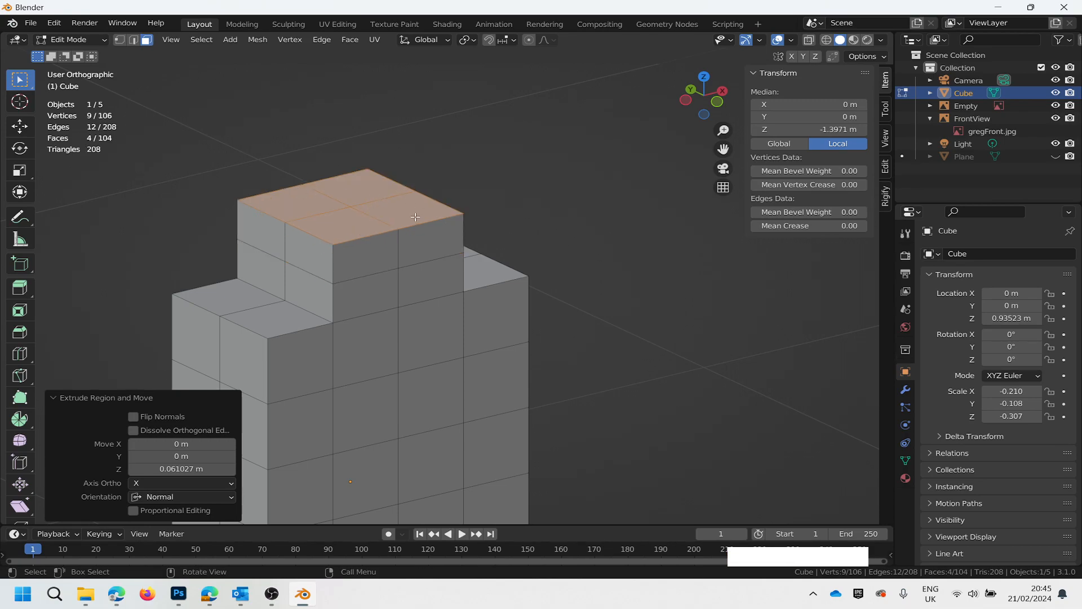
pyautogui.press('shift')
pyautogui.hotkey('shift', 'r')
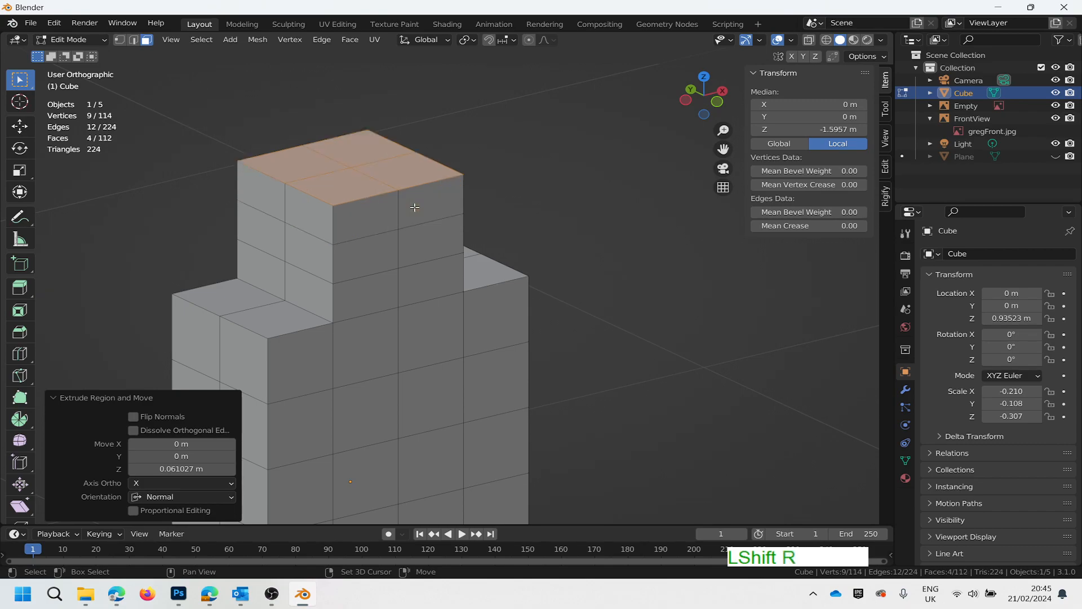
pyautogui.hotkey('shift', 'r')
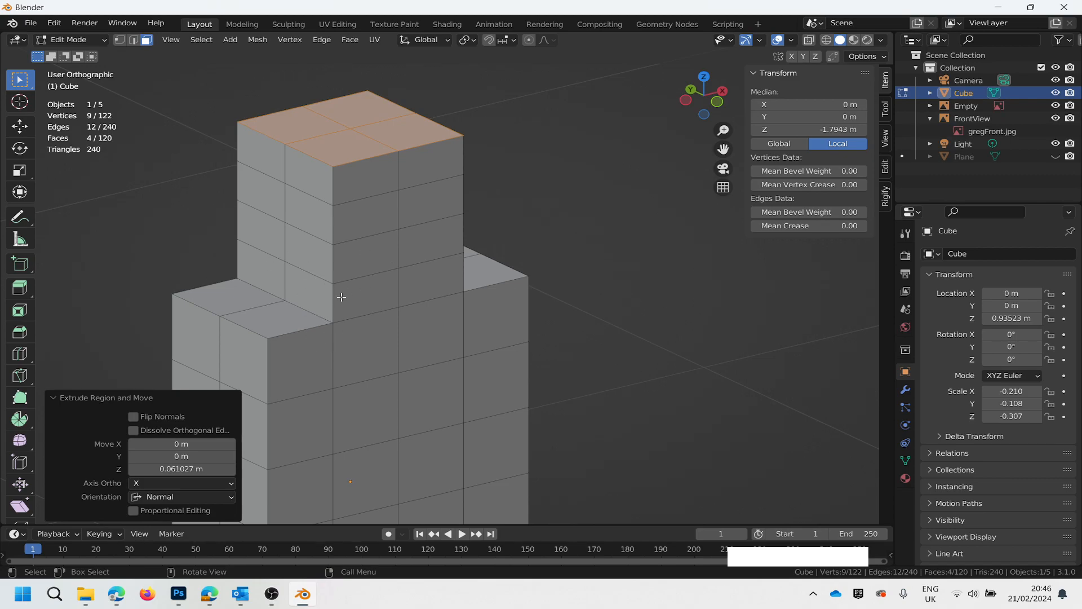
pyautogui.scroll(-4, 382, 306)
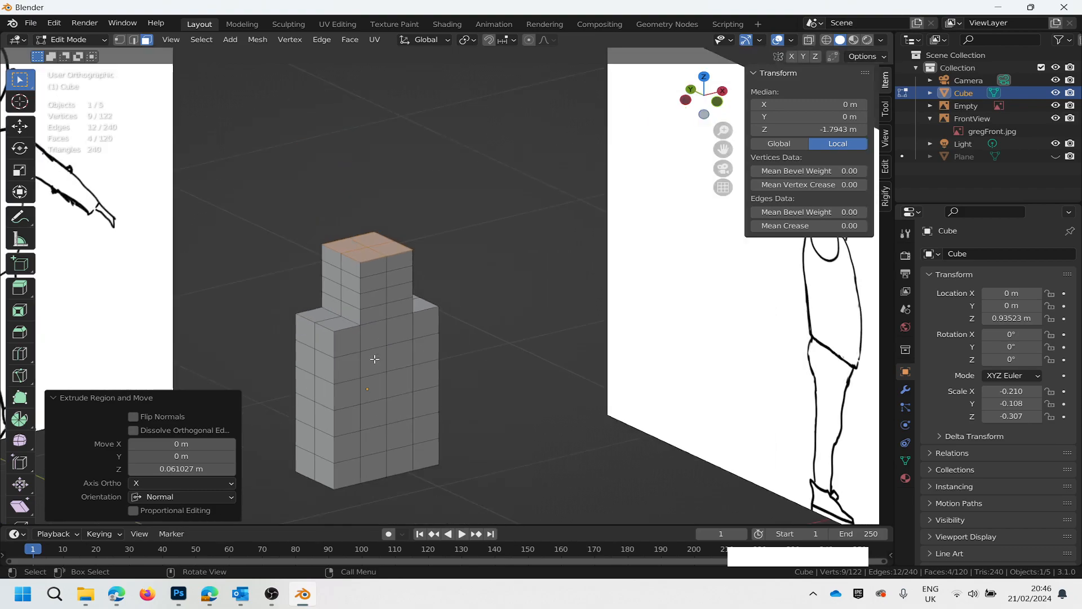
pyautogui.scroll(2, 372, 488)
pyautogui.scroll(2, 386, 188)
pyautogui.scroll(-4, 367, 213)
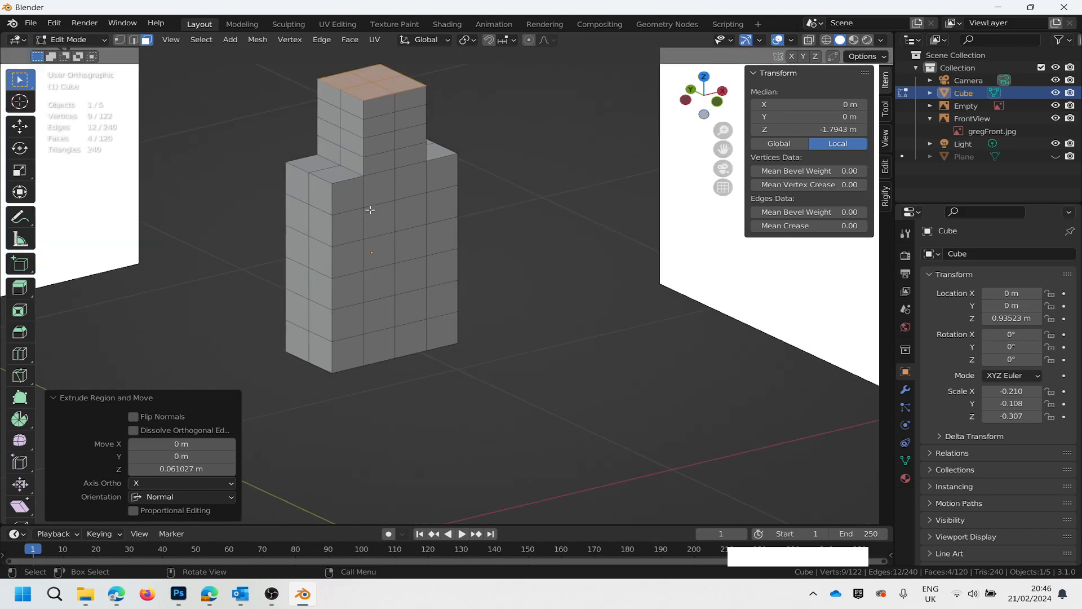
pyautogui.scroll(1, 414, 264)
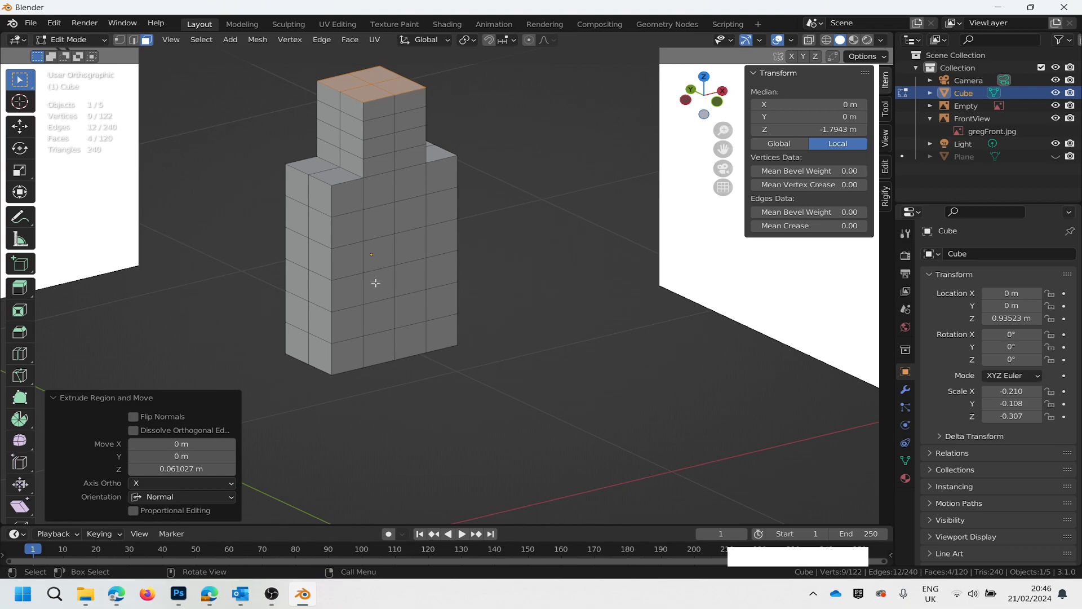
pyautogui.scroll(-1, 376, 283)
pyautogui.scroll(-1, 376, 285)
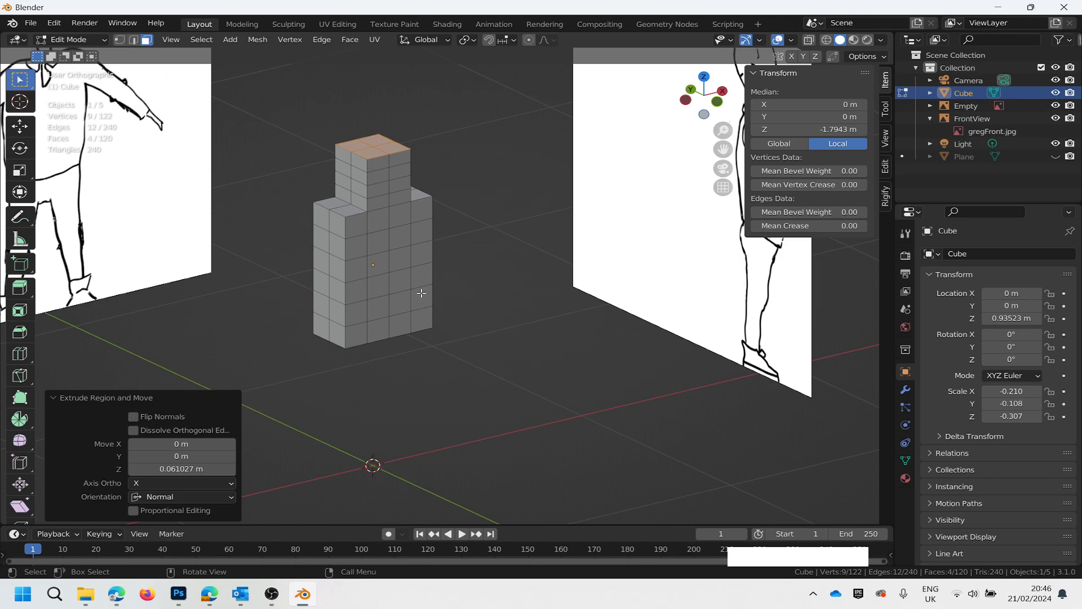
pyautogui.scroll(-1, 422, 293)
pyautogui.scroll(-1, 421, 293)
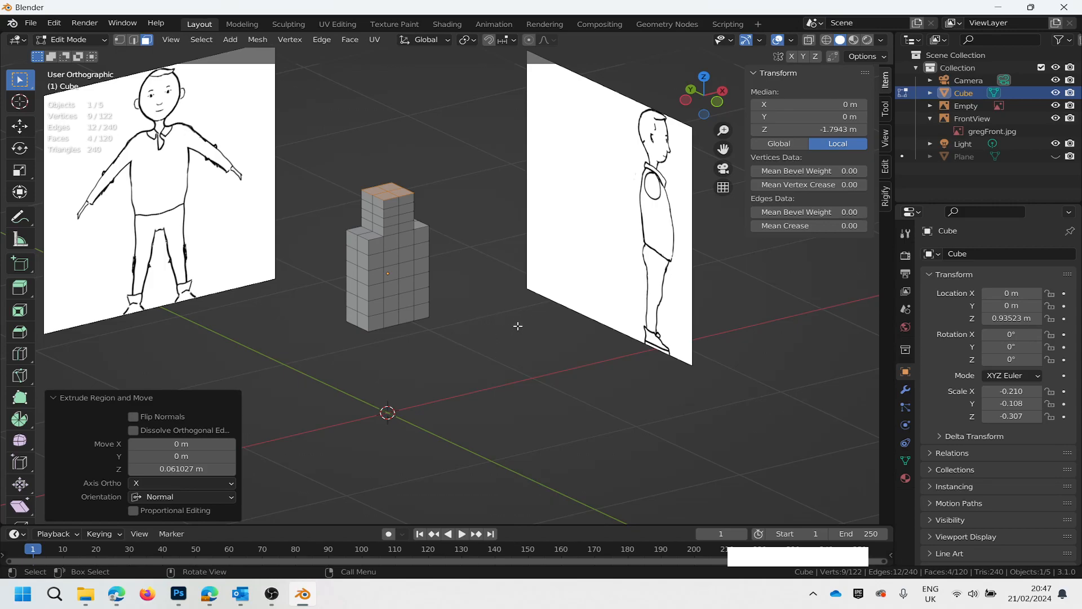
pyautogui.scroll(1, 438, 319)
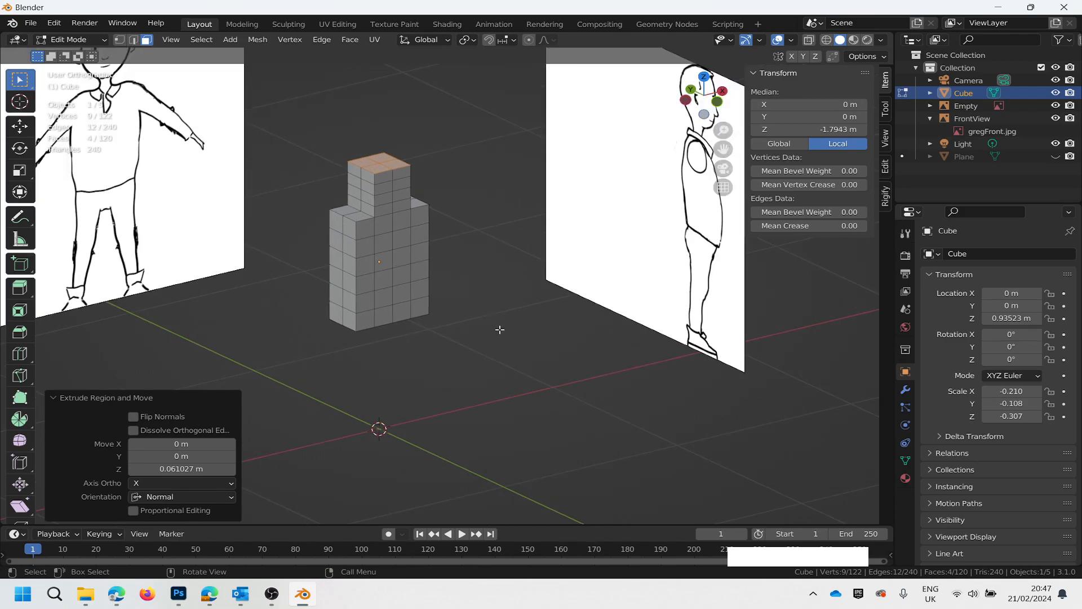
pyautogui.moveTo(515, 319); pyautogui.dragTo(479, 344, button='middle')
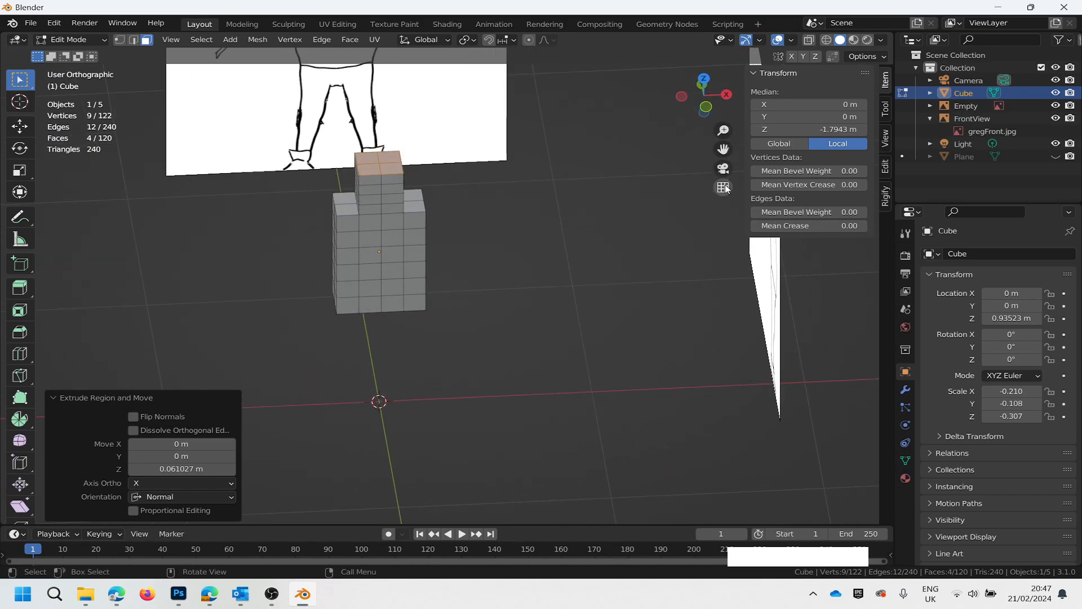
# From the front view, switch to vertex selection mode with the Select Box tool.
pyautogui.click(706, 109)
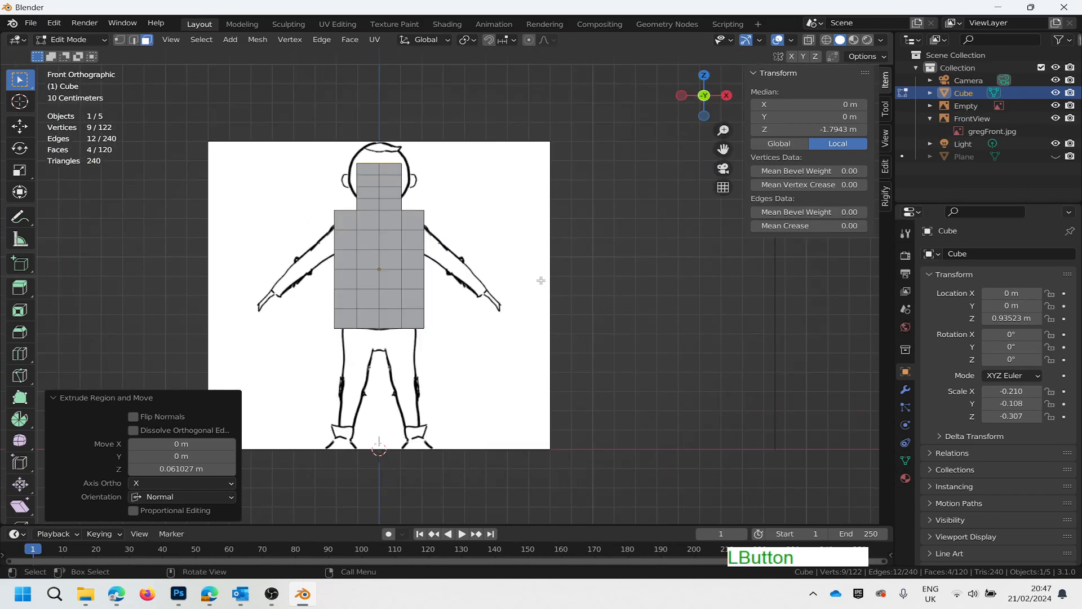
pyautogui.scroll(3, 392, 203)
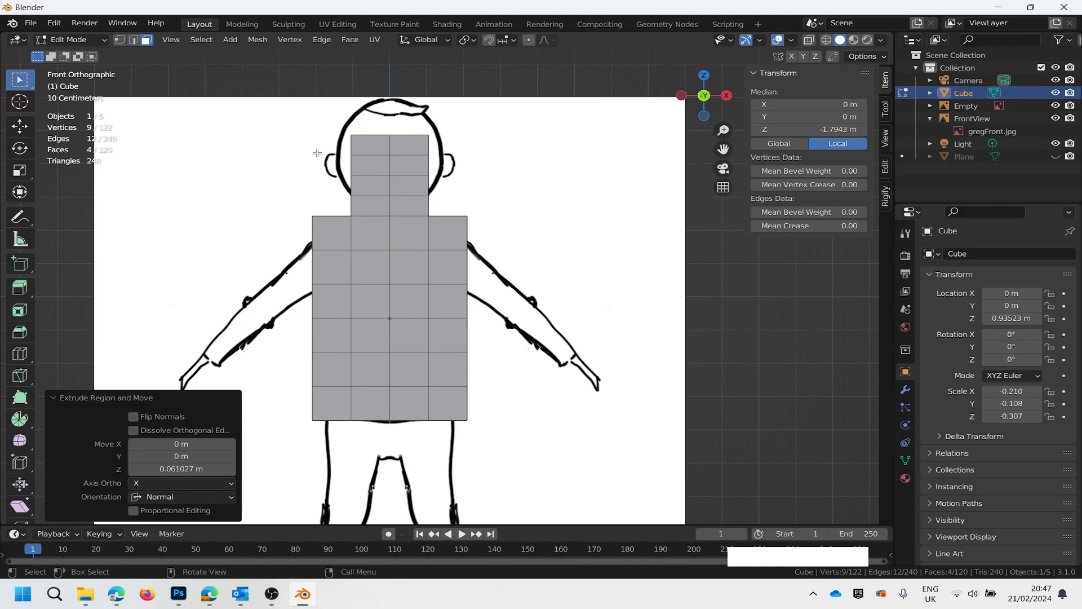
pyautogui.click(121, 41)
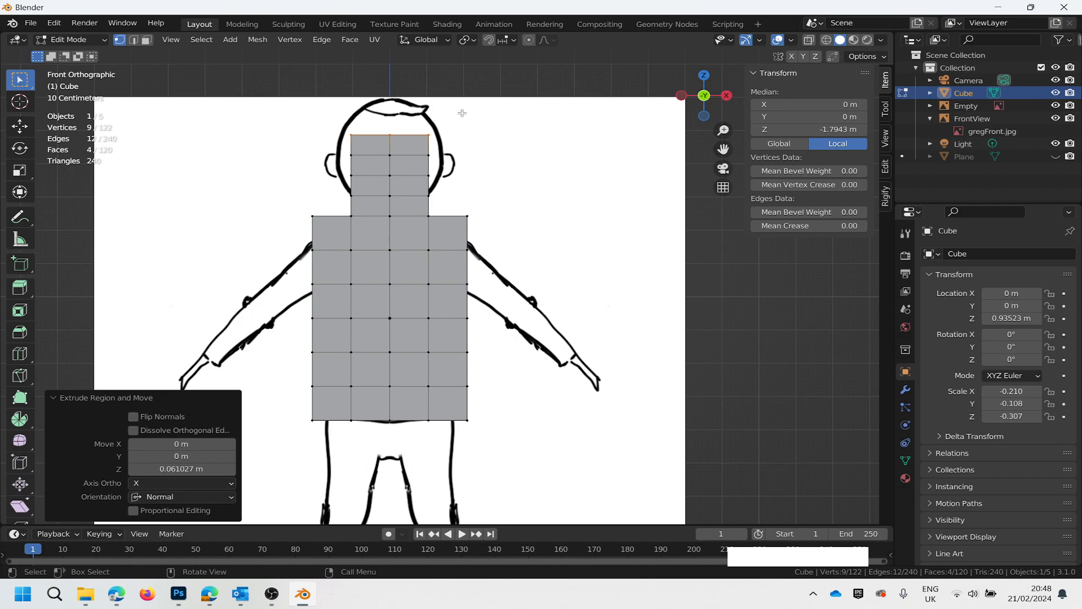
pyautogui.click(19, 80)
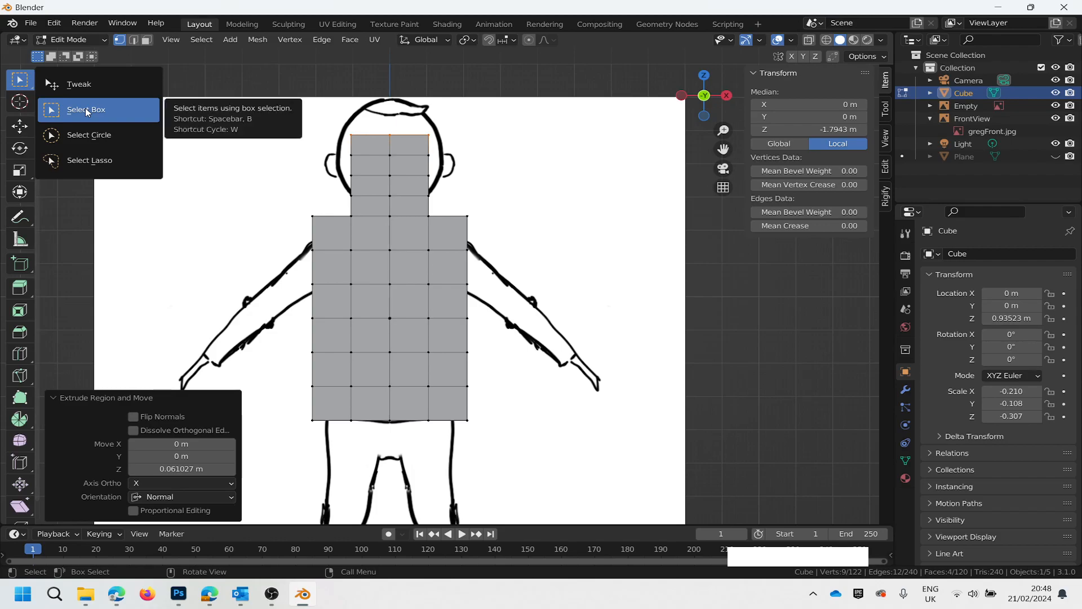
pyautogui.click(86, 110)
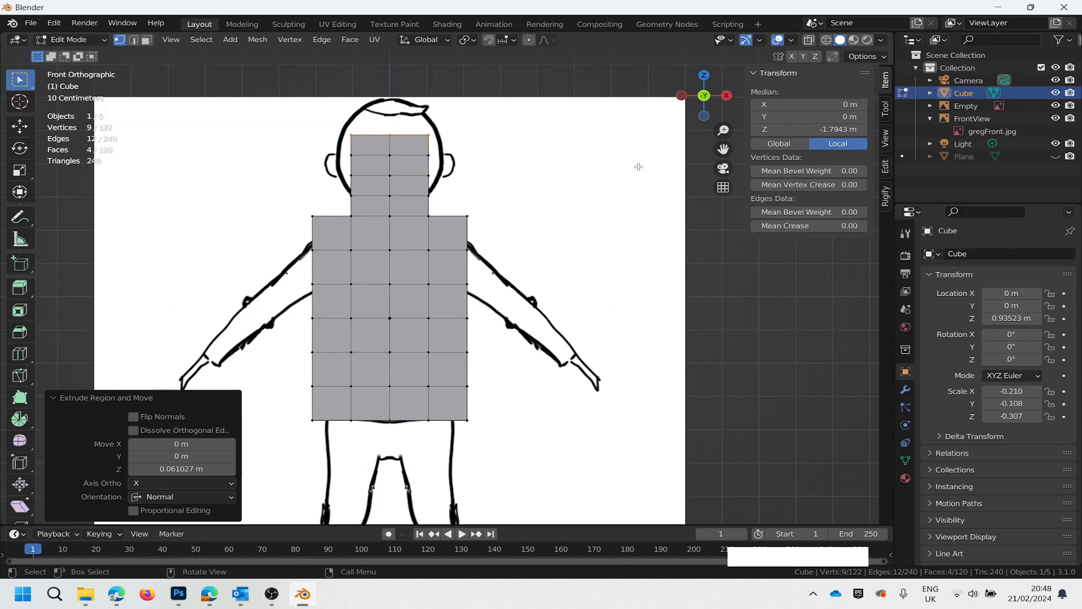
pyautogui.moveTo(478, 114); pyautogui.dragTo(404, 449)
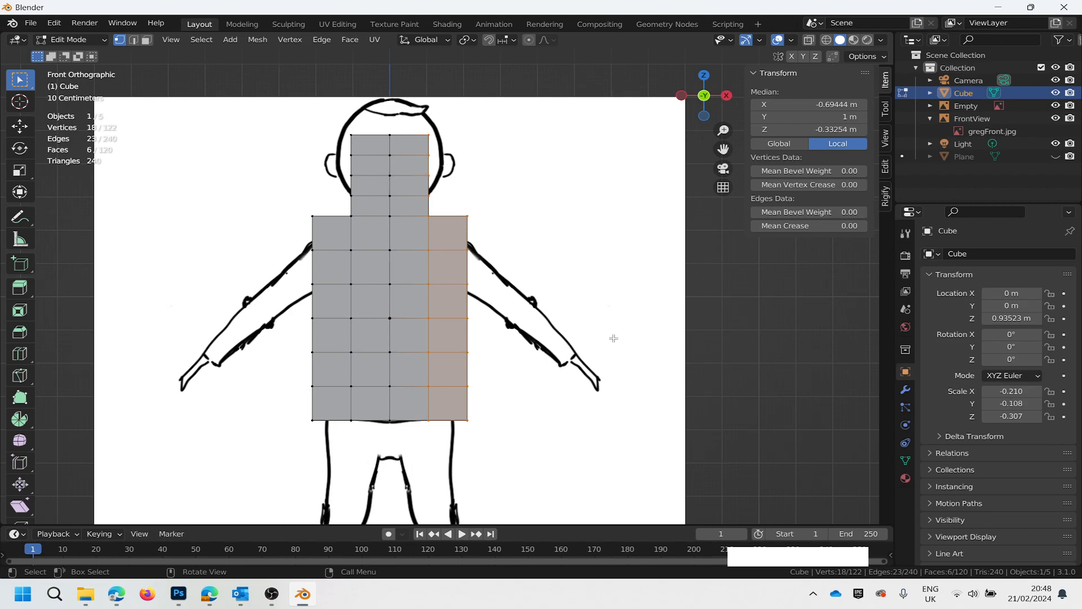
pyautogui.moveTo(637, 271); pyautogui.dragTo(664, 300, button='middle')
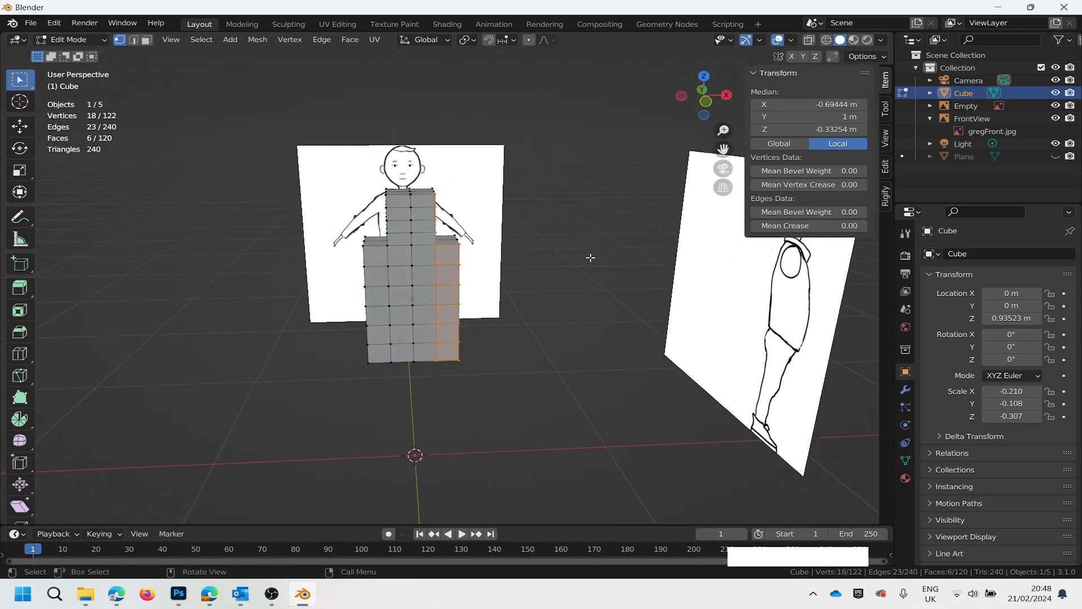
pyautogui.hotkey('ctrl', 'z')
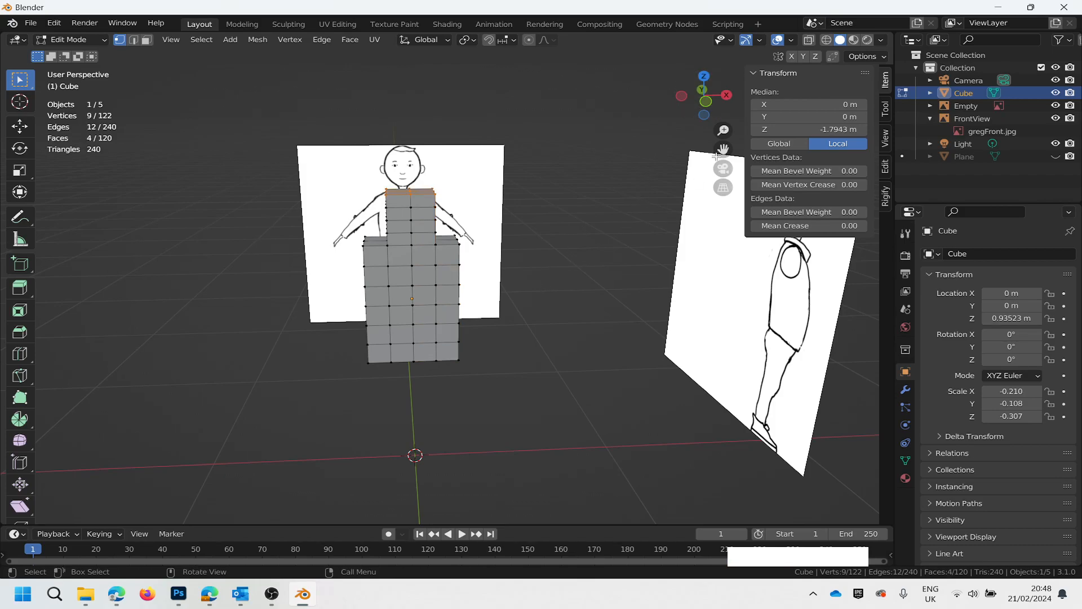
pyautogui.click(707, 102)
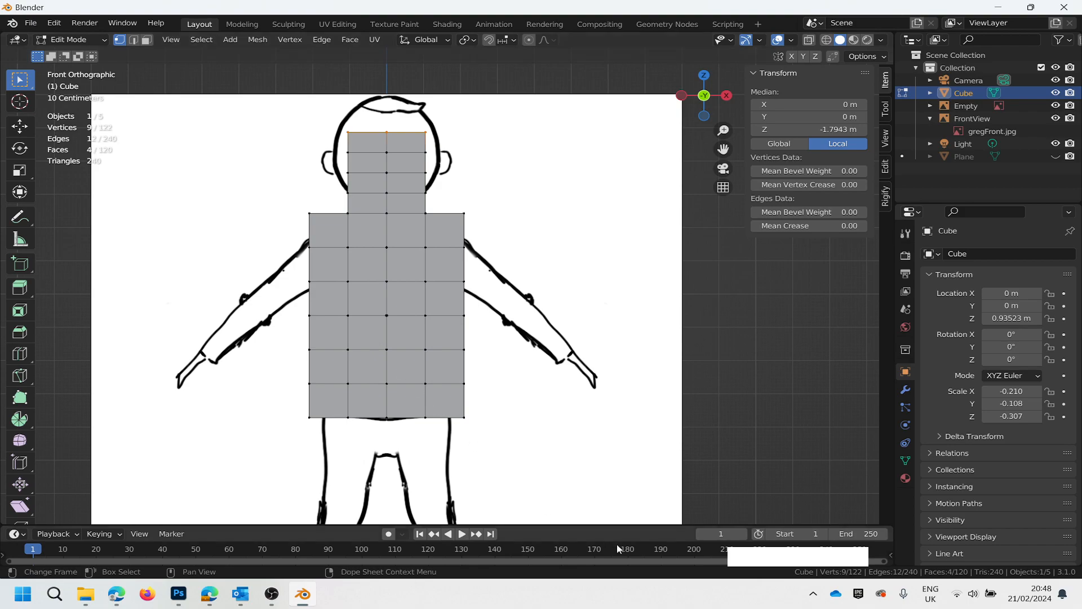
pyautogui.hotkey('alt', 'z')
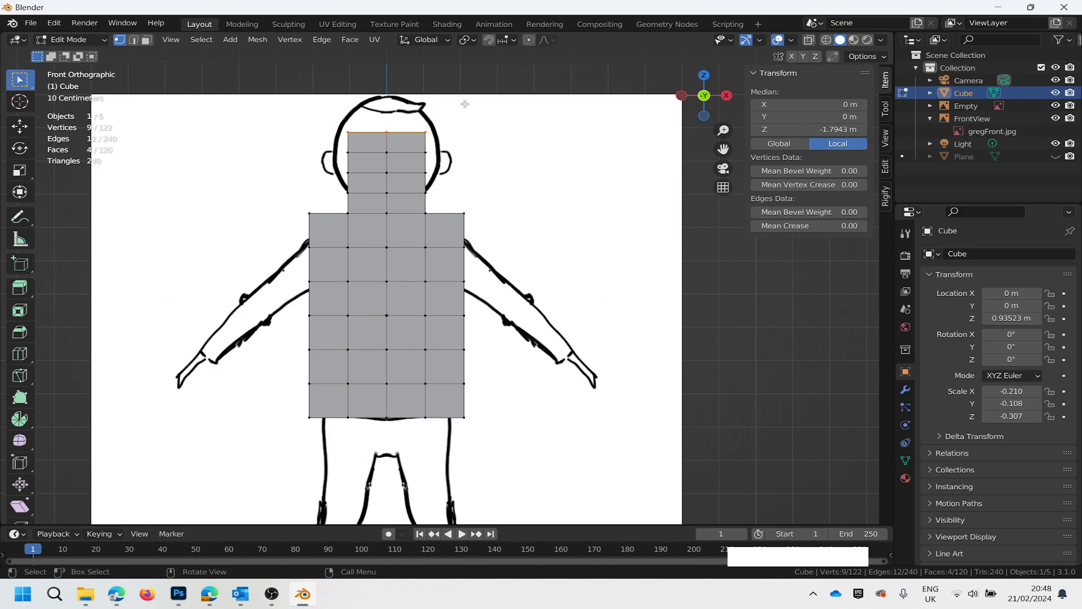
pyautogui.moveTo(467, 103); pyautogui.dragTo(410, 434)
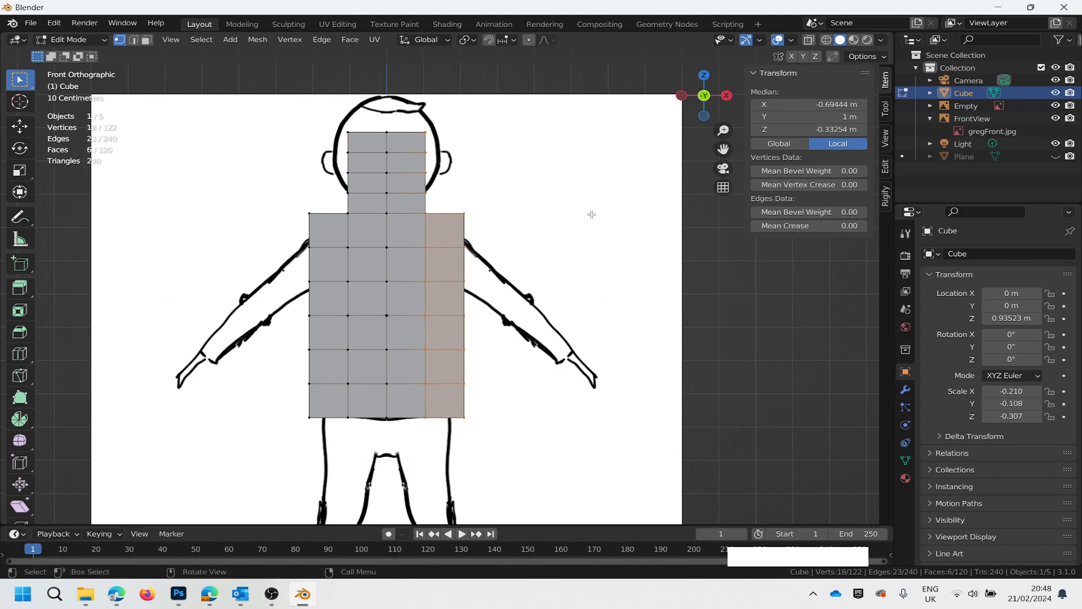
pyautogui.click(462, 122)
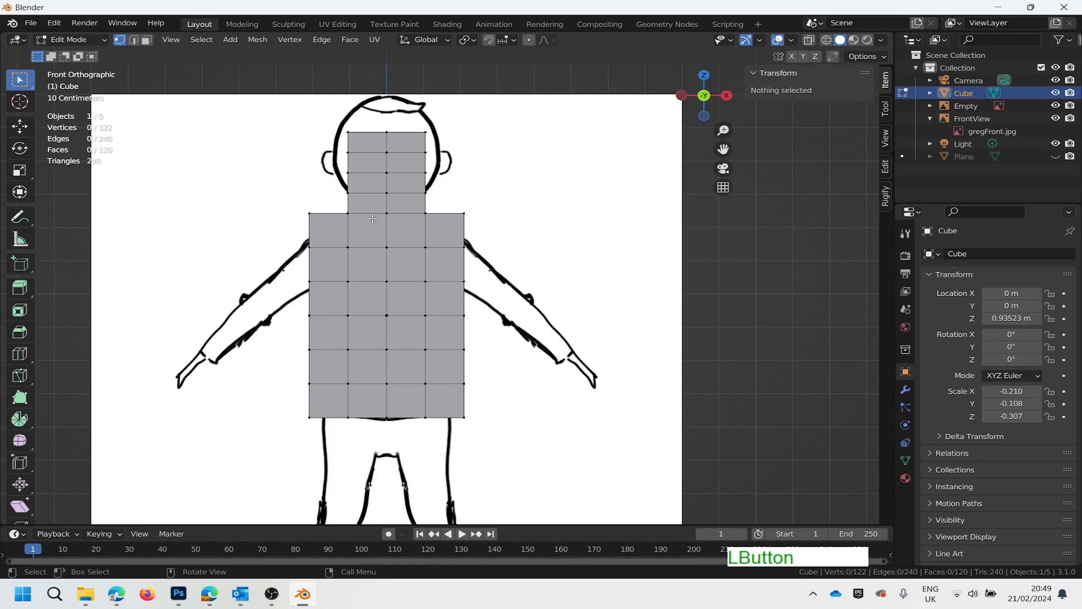
pyautogui.click(373, 219)
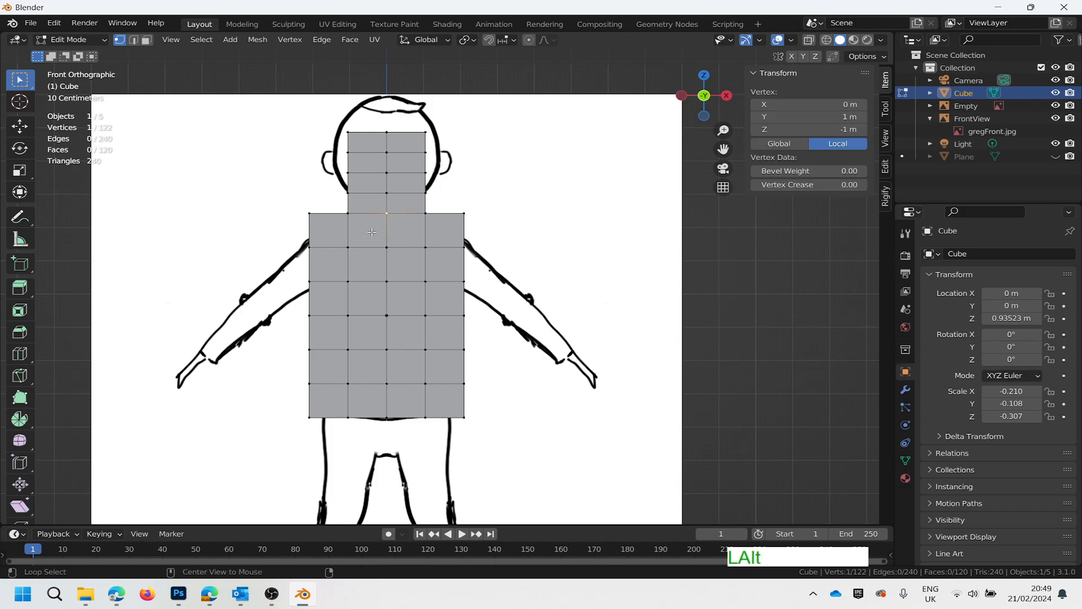
# Turn on X-ray, box-select all front and back vertices on the +X side of the centre line, and delete those vertices.
pyautogui.hotkey('alt', 'z')
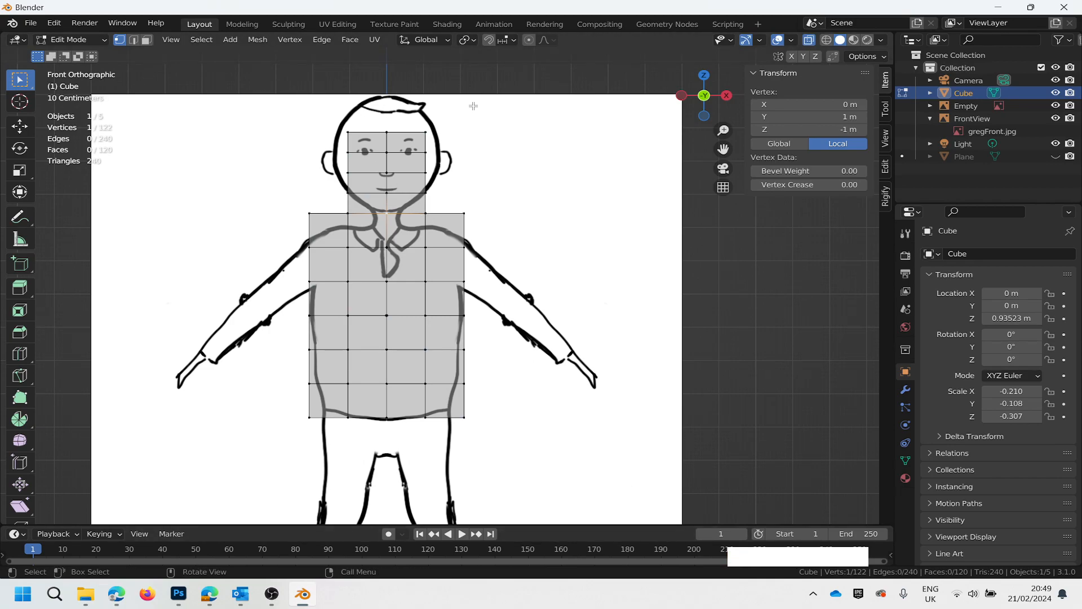
pyautogui.moveTo(479, 106); pyautogui.dragTo(405, 447)
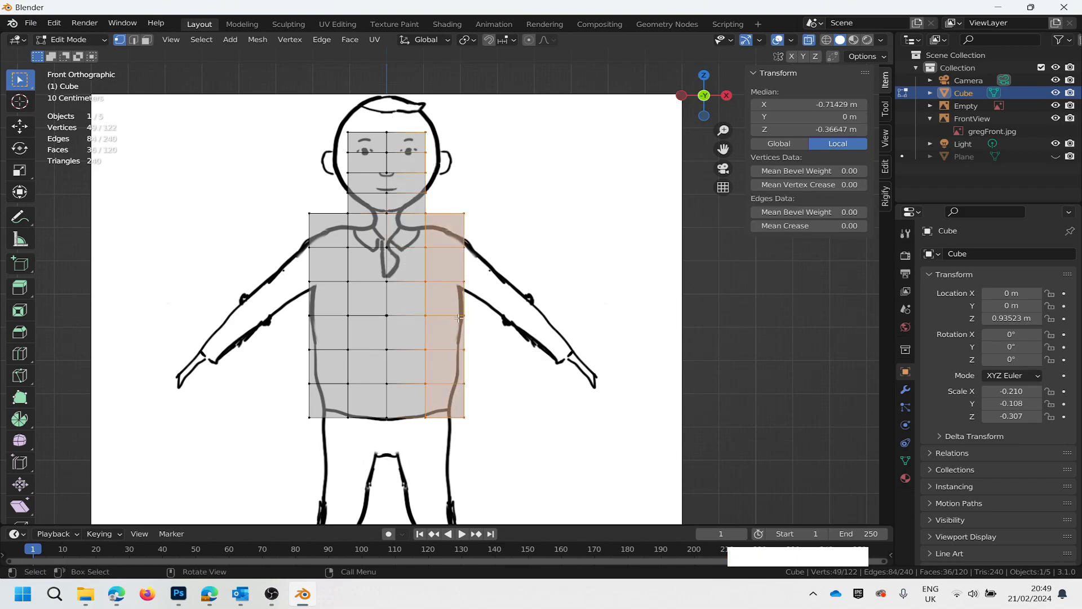
pyautogui.moveTo(552, 272)
pyautogui.mouseDown(button='middle')
pyautogui.moveTo(515, 302)
pyautogui.moveTo(362, 326)
pyautogui.moveTo(277, 309)
pyautogui.moveTo(474, 350)
pyautogui.moveTo(546, 323)
pyautogui.moveTo(561, 270)
pyautogui.moveTo(609, 275)
pyautogui.moveTo(556, 277)
pyautogui.moveTo(570, 295)
pyautogui.moveTo(611, 285)
pyautogui.moveTo(557, 289)
pyautogui.mouseUp(button='middle')
pyautogui.click(705, 101)
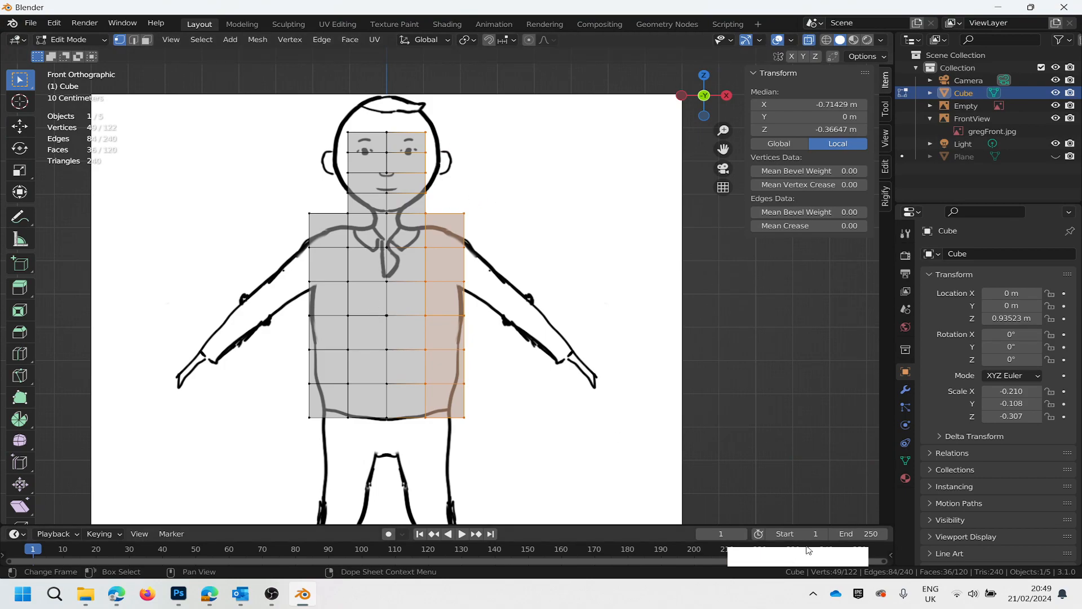
pyautogui.press('Delete')
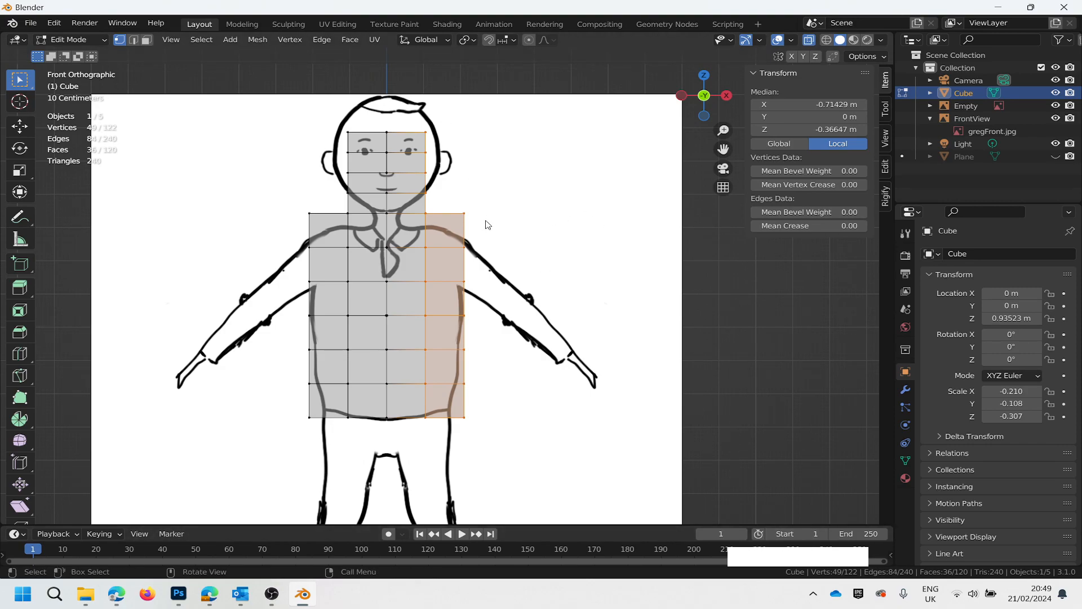
pyautogui.press('Delete')
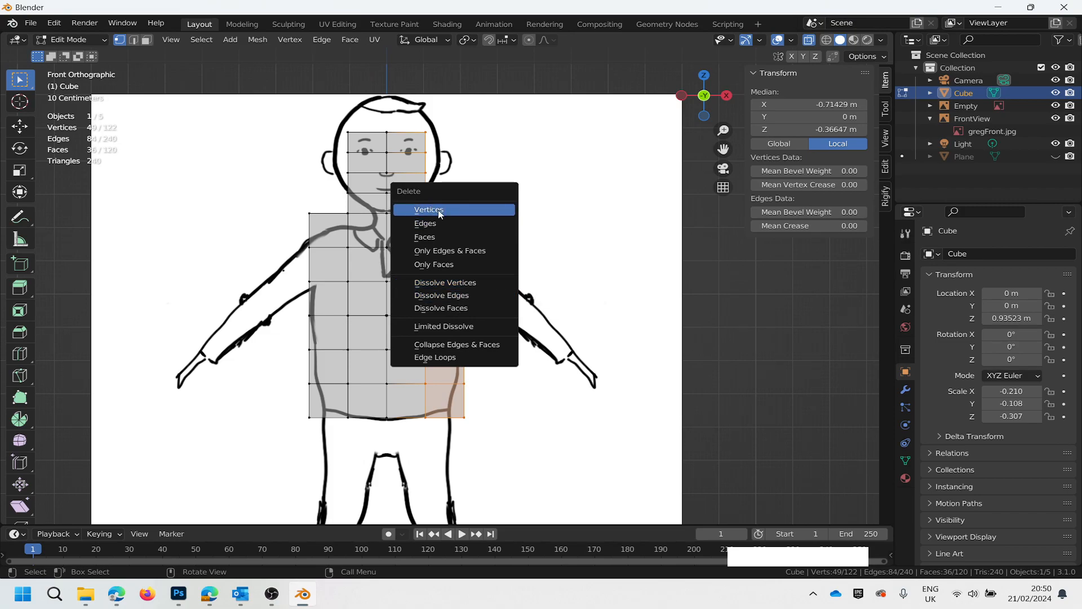
pyautogui.click(438, 211)
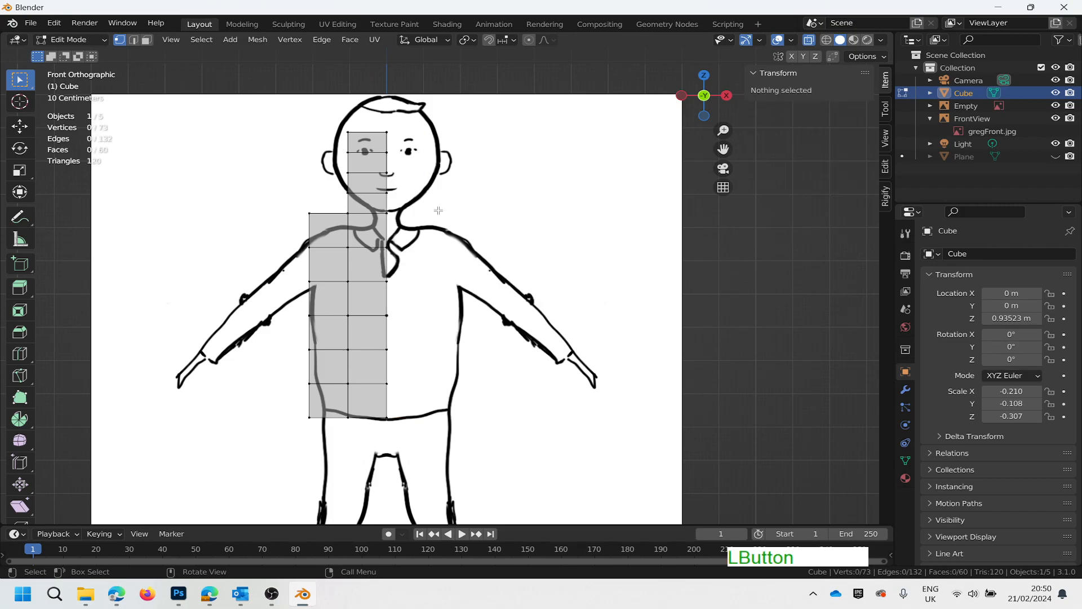
# Examine the remaining half mesh and its open centre side from several angles in orthographic projection.
pyautogui.moveTo(566, 221); pyautogui.dragTo(564, 276, button='middle')
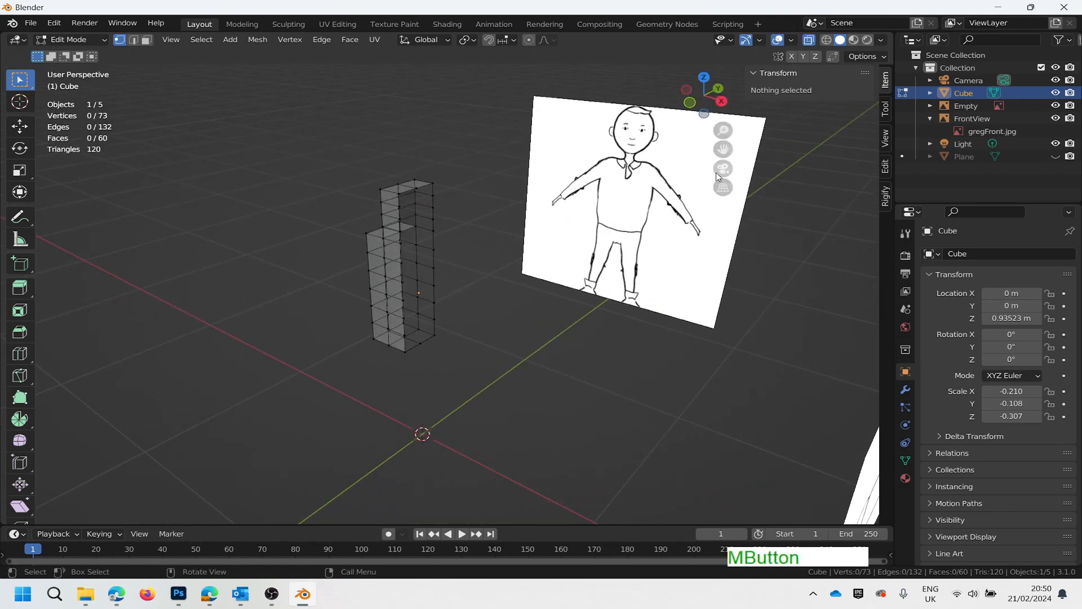
pyautogui.click(724, 192)
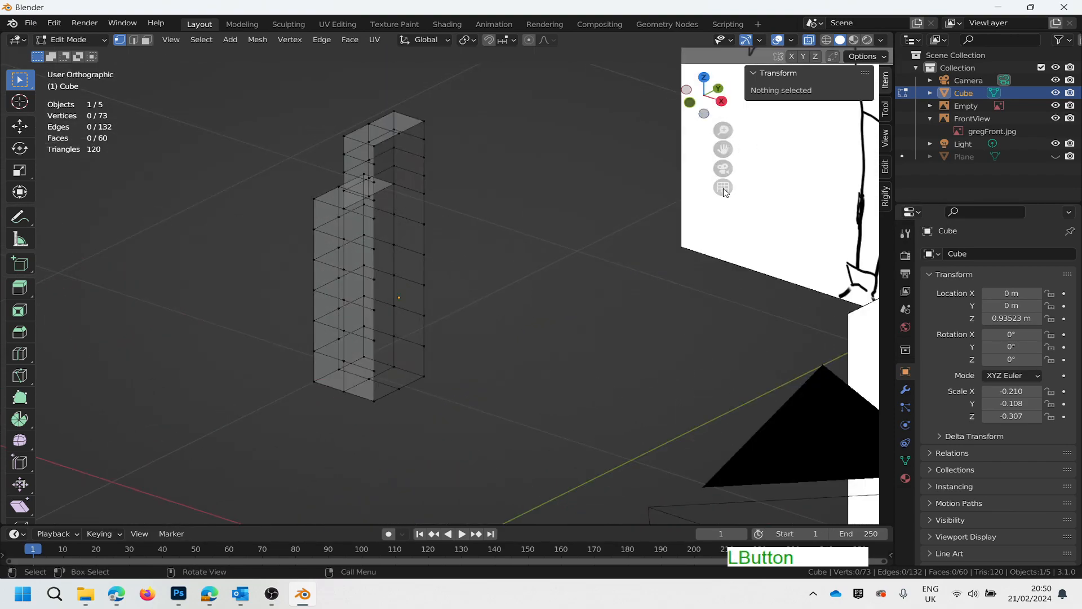
pyautogui.moveTo(450, 217); pyautogui.dragTo(428, 213, button='middle')
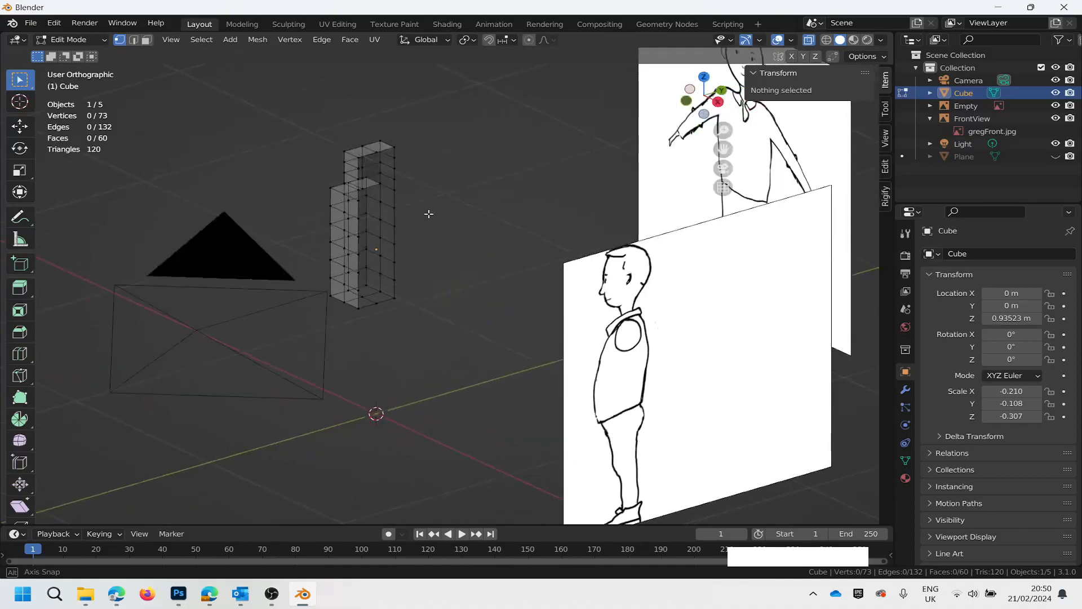
pyautogui.scroll(5, 382, 276)
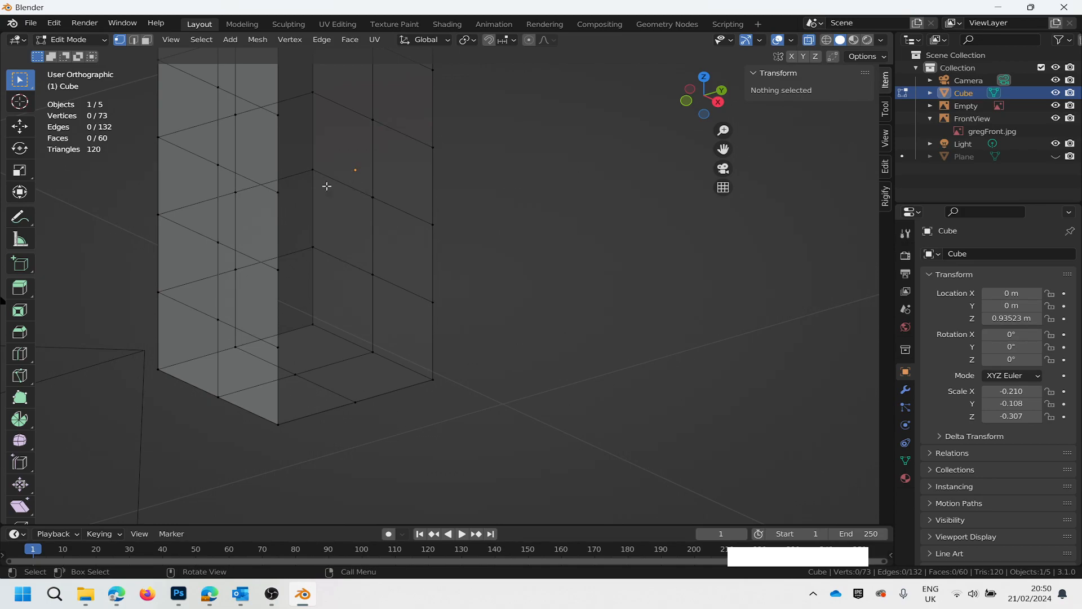
pyautogui.scroll(-4, 314, 236)
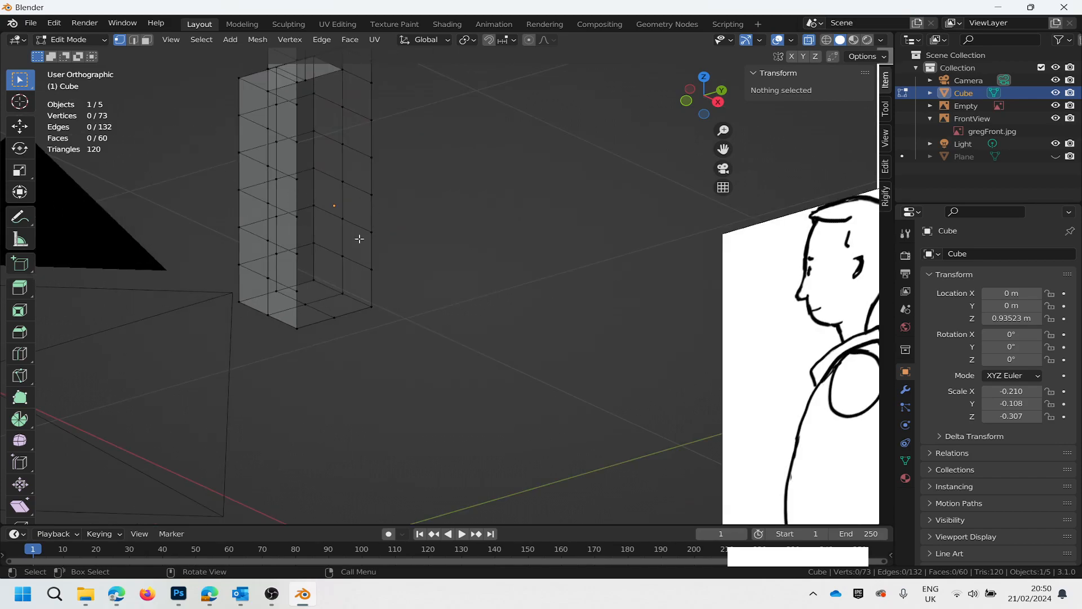
pyautogui.moveTo(360, 262)
pyautogui.mouseDown(button='middle')
pyautogui.moveTo(430, 278)
pyautogui.moveTo(394, 280)
pyautogui.moveTo(345, 312)
pyautogui.moveTo(457, 254)
pyautogui.moveTo(481, 261)
pyautogui.moveTo(384, 248)
pyautogui.moveTo(393, 224)
pyautogui.moveTo(474, 263)
pyautogui.moveTo(420, 248)
pyautogui.mouseUp(button='middle')
pyautogui.scroll(-3, 418, 198)
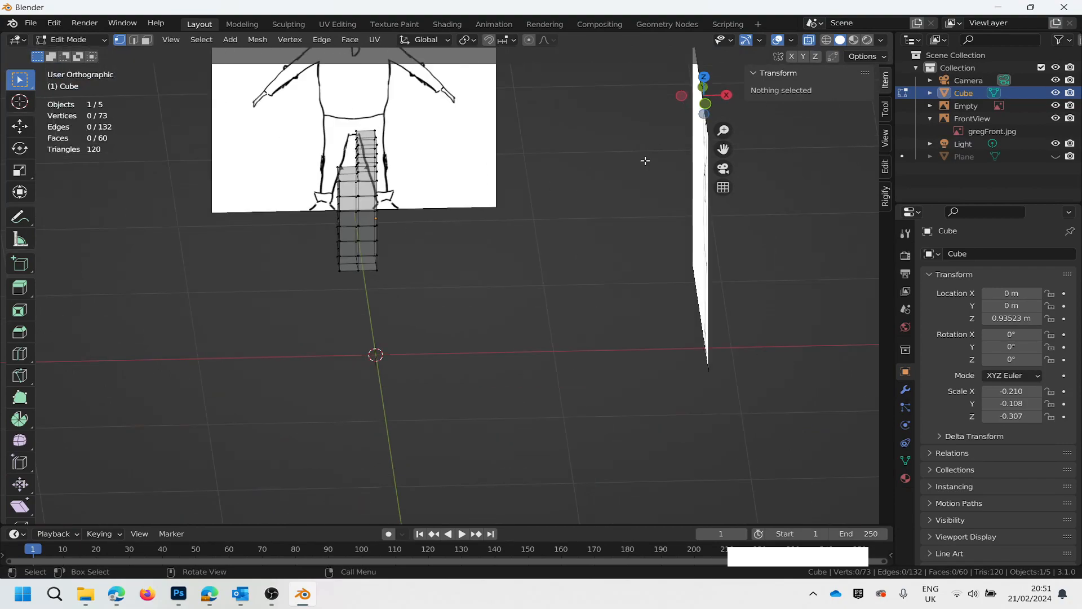
# From the front view, move the two rows of vertices at the neck base and shoulder about 0.051 m down along Z.
pyautogui.click(705, 105)
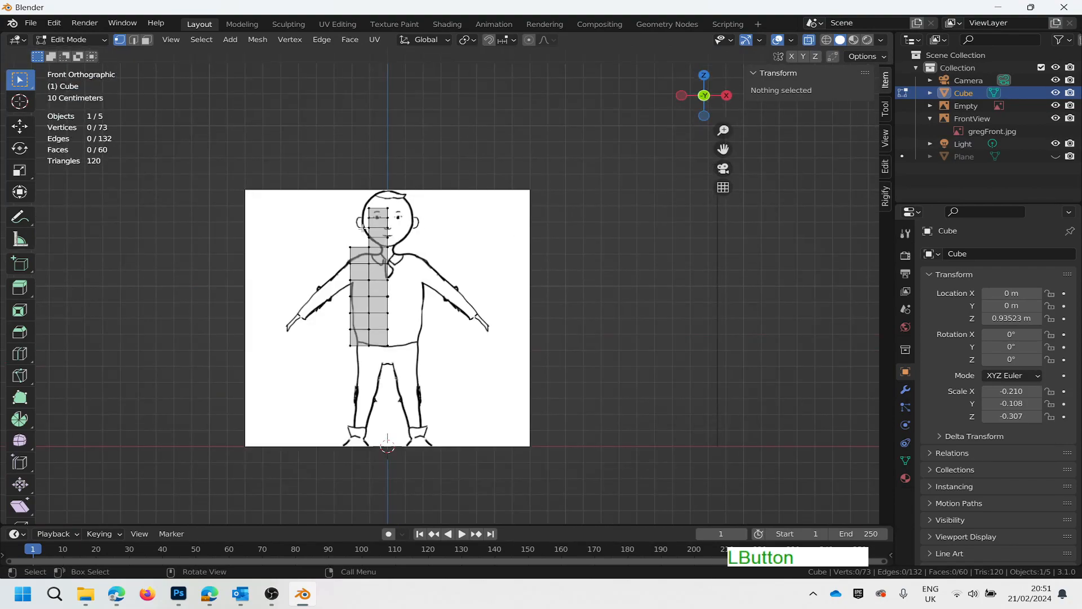
pyautogui.scroll(5, 361, 247)
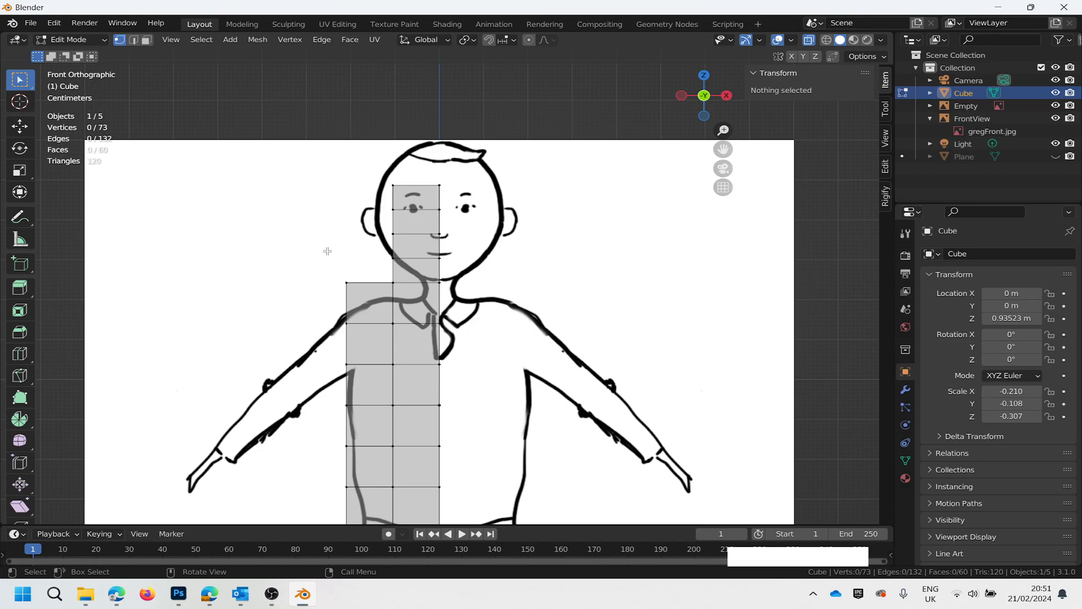
pyautogui.moveTo(324, 257); pyautogui.dragTo(442, 294)
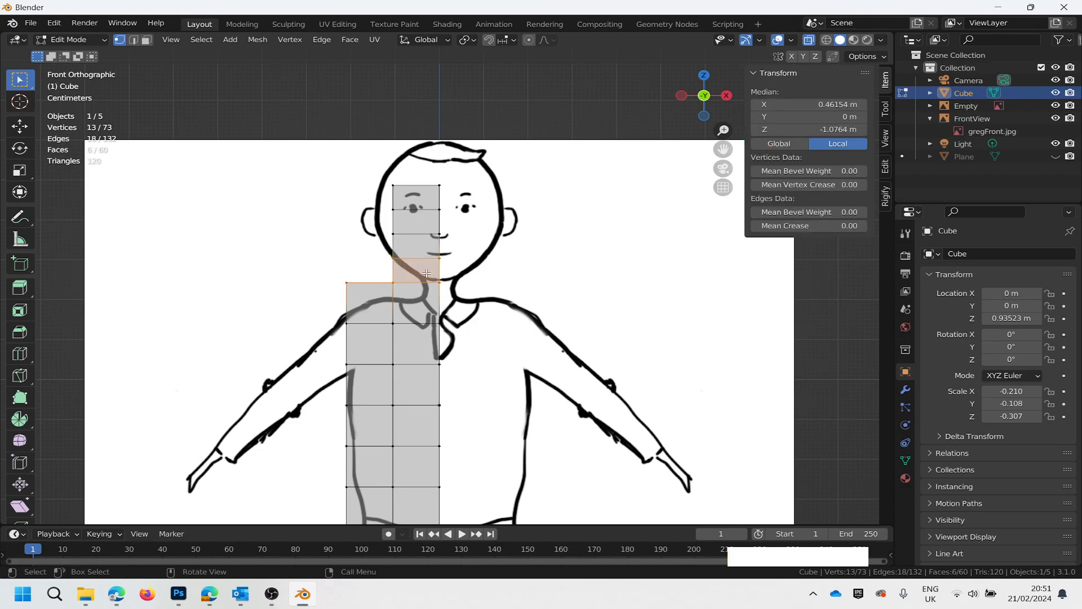
pyautogui.press('g')
pyautogui.press('z')
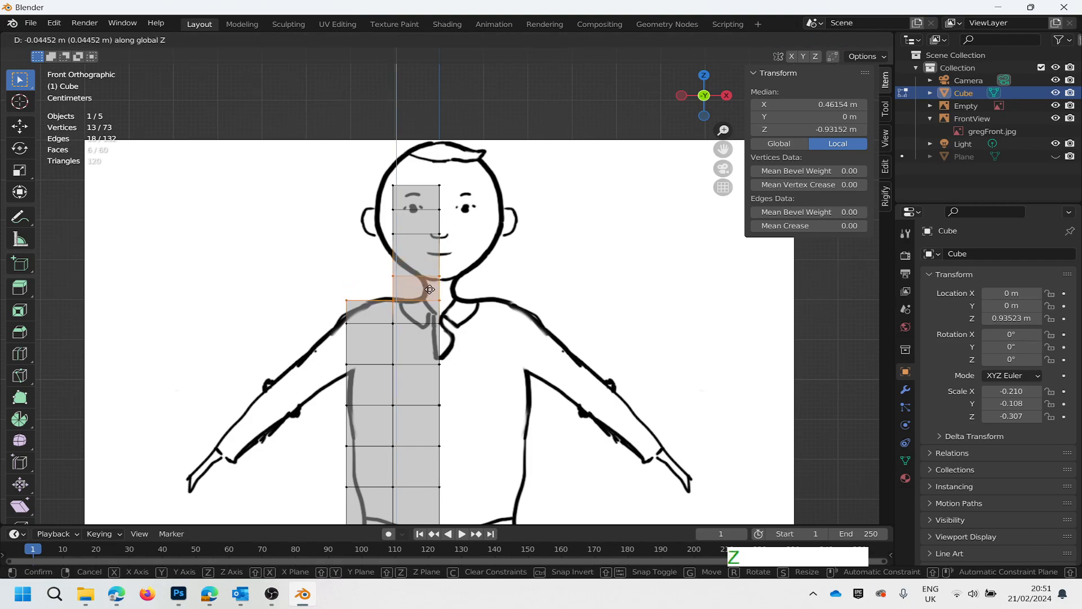
pyautogui.click(431, 293)
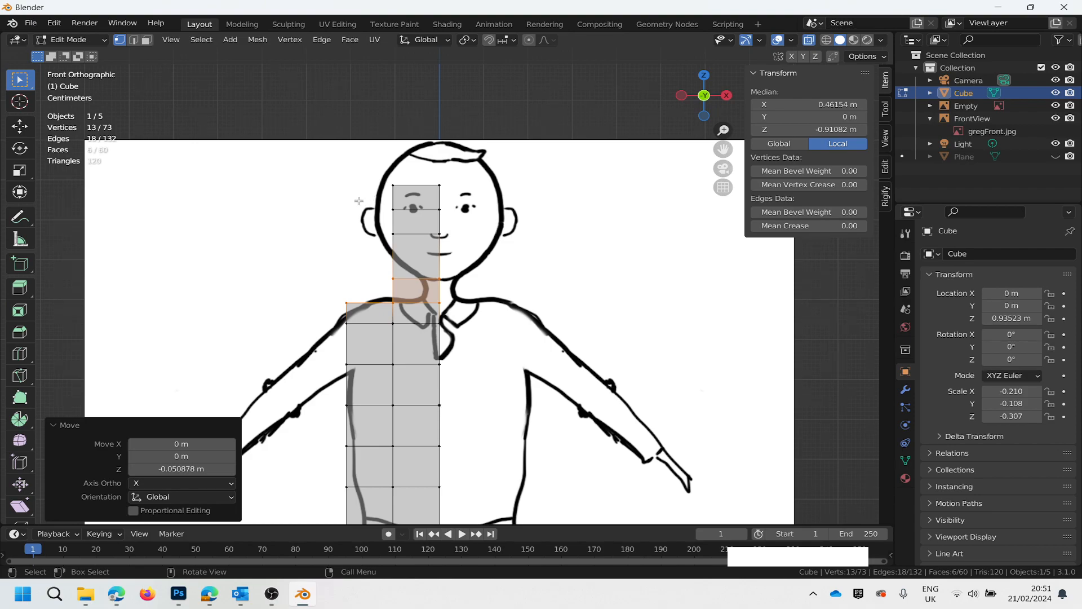
# Move the top row of head vertices about 0.097 m up along Z to meet the top of the drawn head.
pyautogui.click(353, 170)
pyautogui.moveTo(370, 161); pyautogui.dragTo(498, 197)
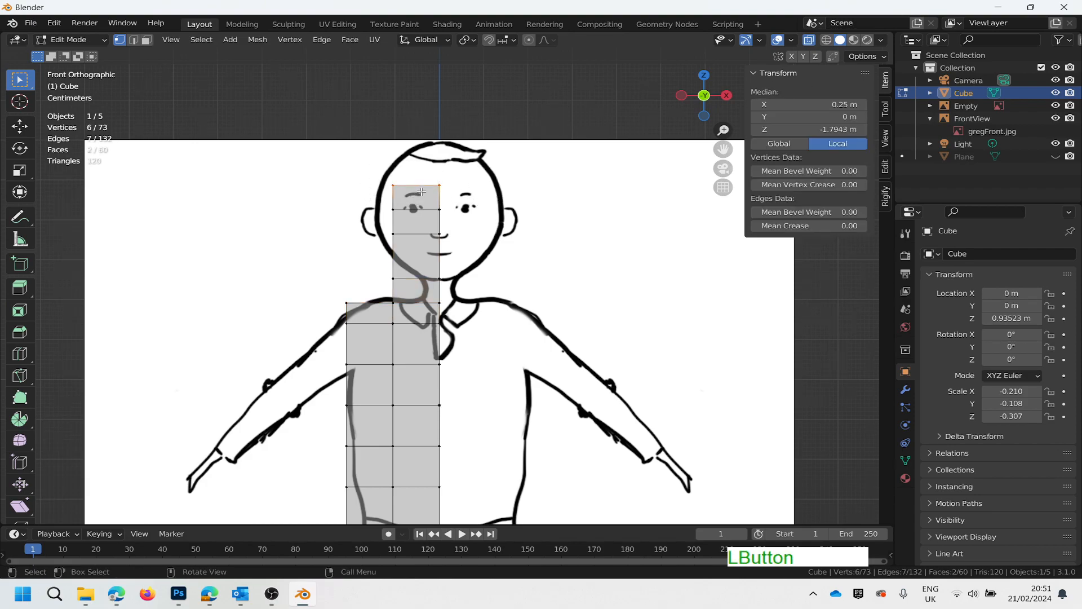
pyautogui.press('g')
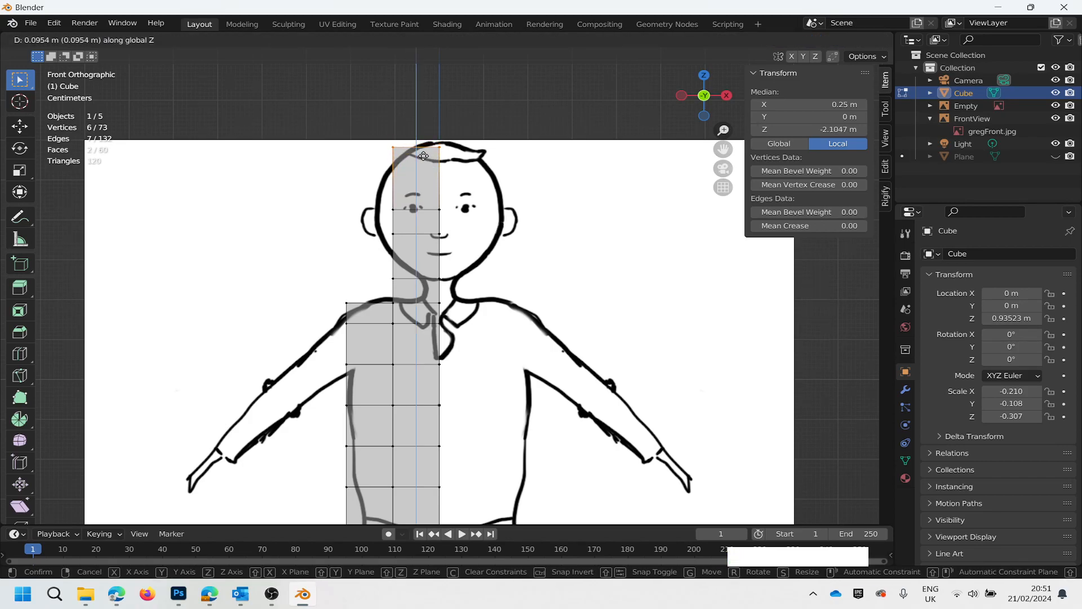
pyautogui.click(424, 154)
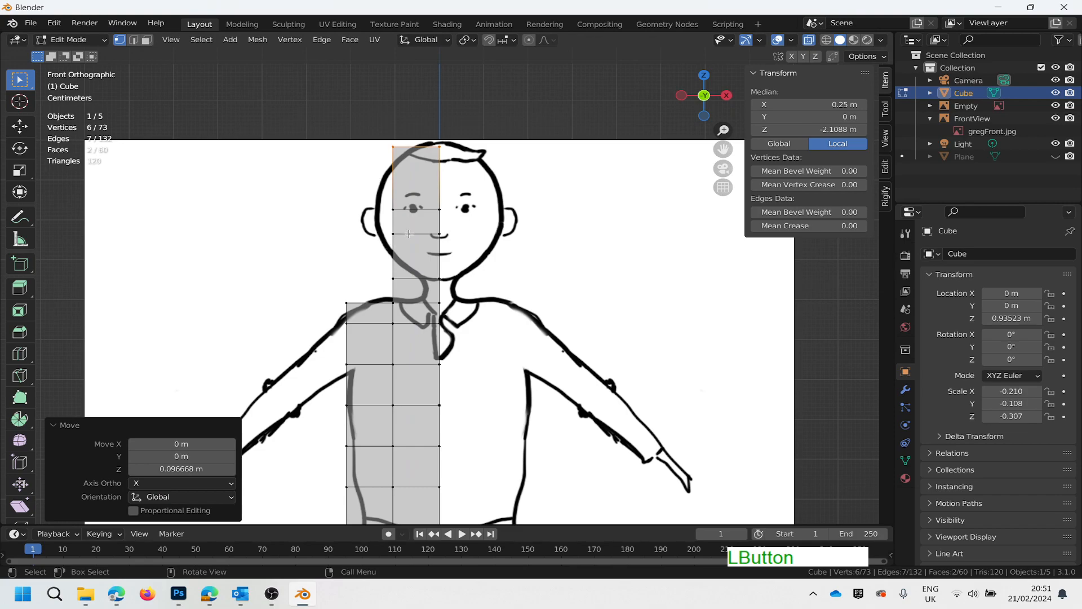
# Select the vertex loop at the drawn nose level and move it about 0.089 m down along Z towards the chin.
pyautogui.click(353, 225)
pyautogui.moveTo(357, 226); pyautogui.dragTo(494, 251)
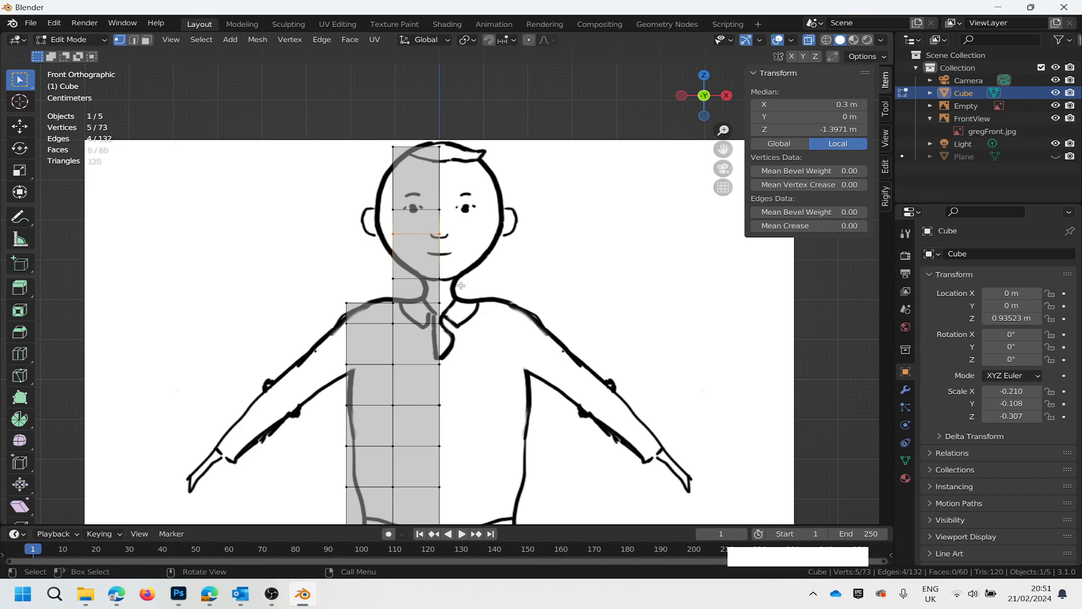
pyautogui.moveTo(474, 271); pyautogui.dragTo(558, 300, button='middle')
pyautogui.scroll(2, 436, 255)
pyautogui.scroll(5, 436, 256)
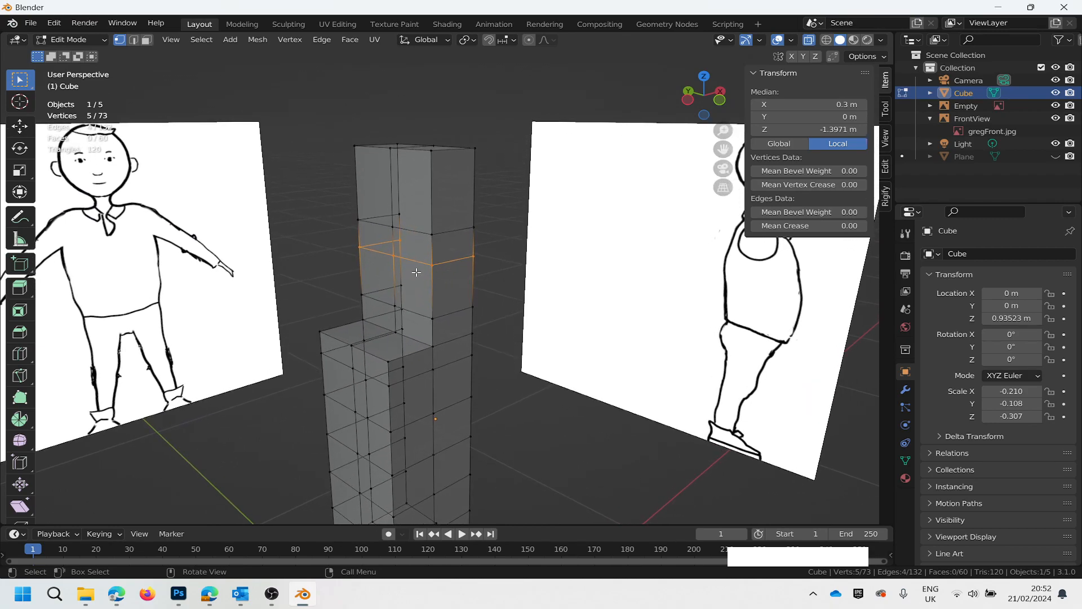
pyautogui.press('g')
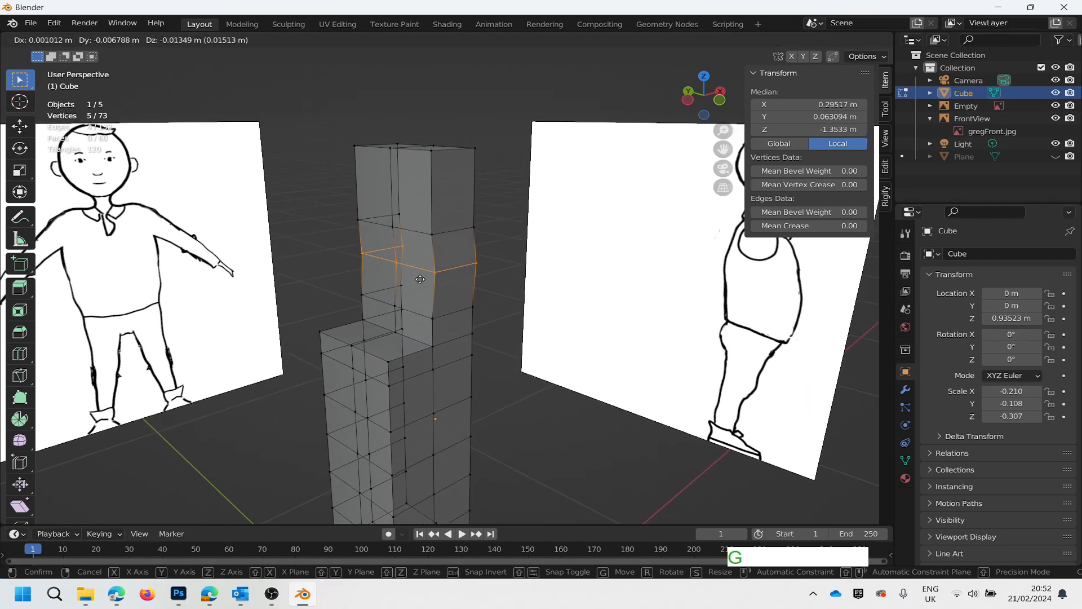
pyautogui.press('z')
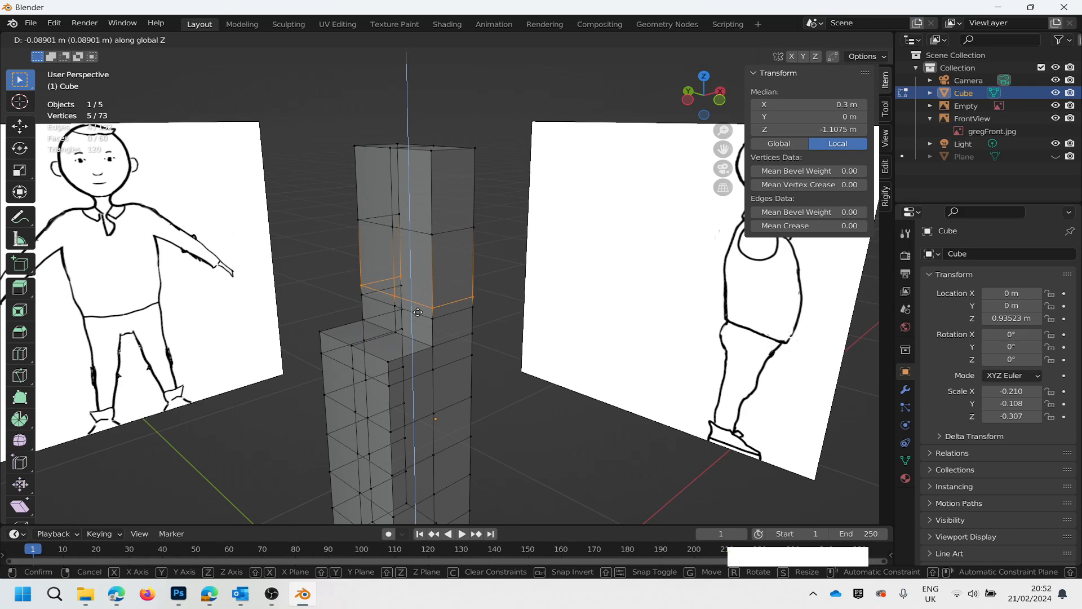
pyautogui.click(418, 312)
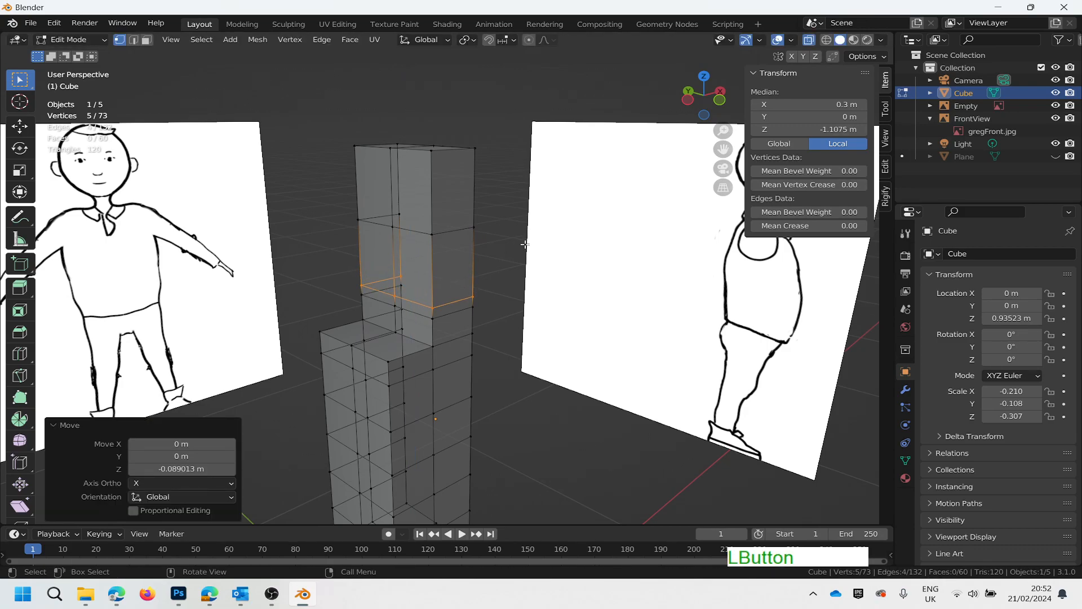
# Box-select the two close vertex loops at the base of the head and move them about 0.025 m down along Z.
pyautogui.moveTo(500, 248); pyautogui.dragTo(468, 240, button='middle')
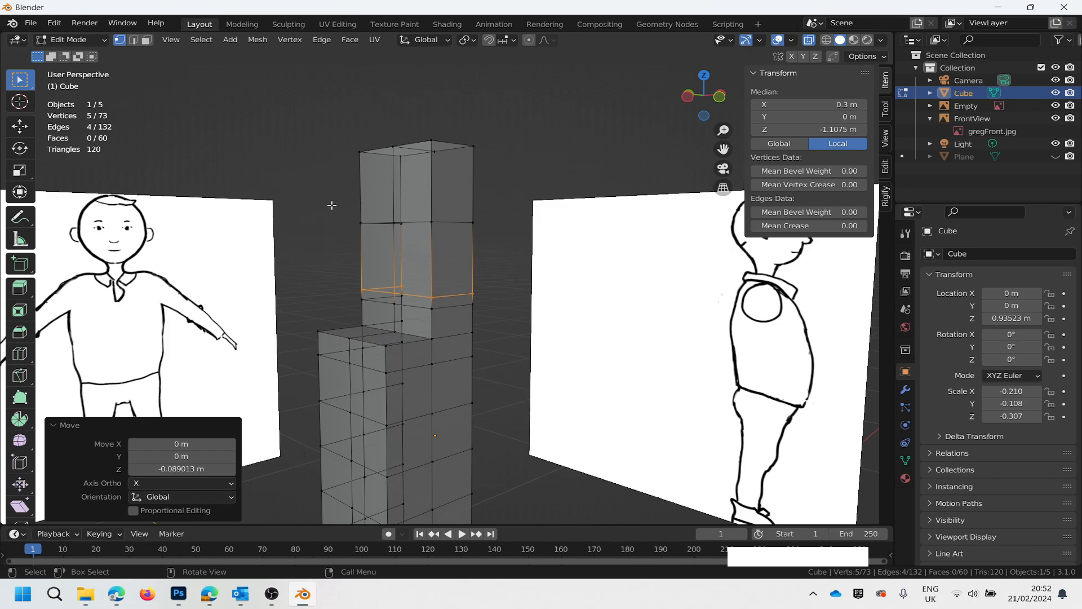
pyautogui.moveTo(334, 202); pyautogui.dragTo(489, 241)
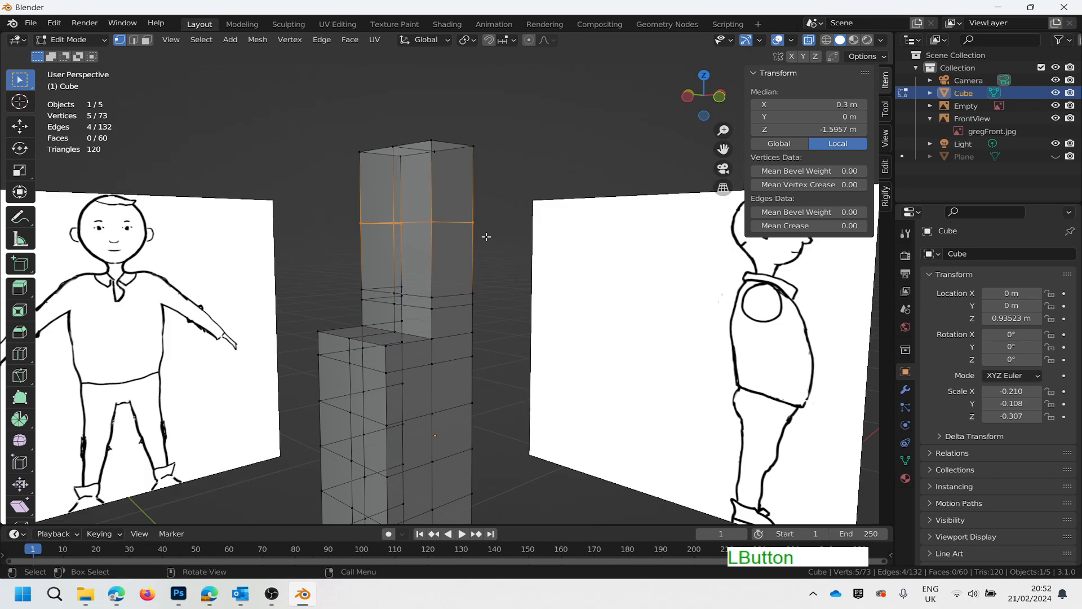
pyautogui.moveTo(513, 201)
pyautogui.mouseDown(button='middle')
pyautogui.moveTo(479, 235)
pyautogui.moveTo(493, 248)
pyautogui.moveTo(373, 215)
pyautogui.moveTo(525, 229)
pyautogui.moveTo(500, 203)
pyautogui.moveTo(507, 184)
pyautogui.moveTo(507, 194)
pyautogui.mouseUp(button='middle')
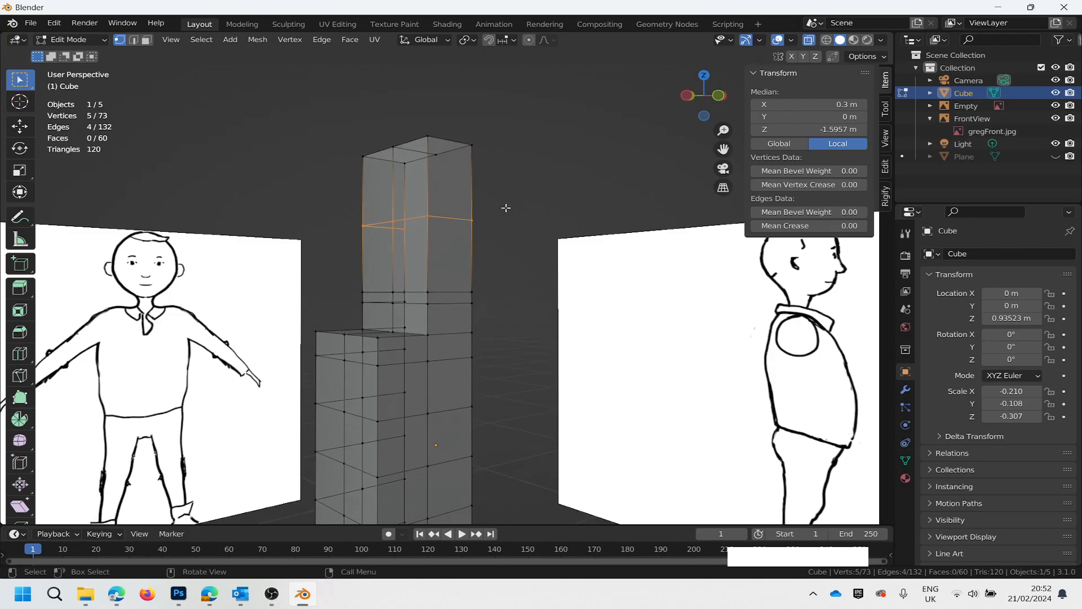
pyautogui.moveTo(345, 280); pyautogui.dragTo(483, 314)
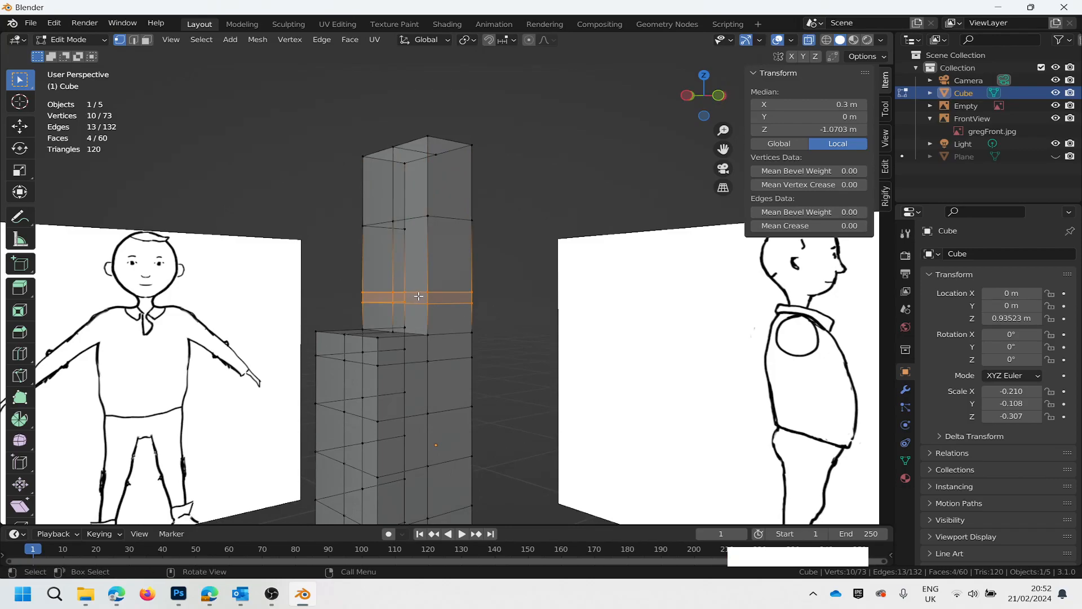
pyautogui.press('g')
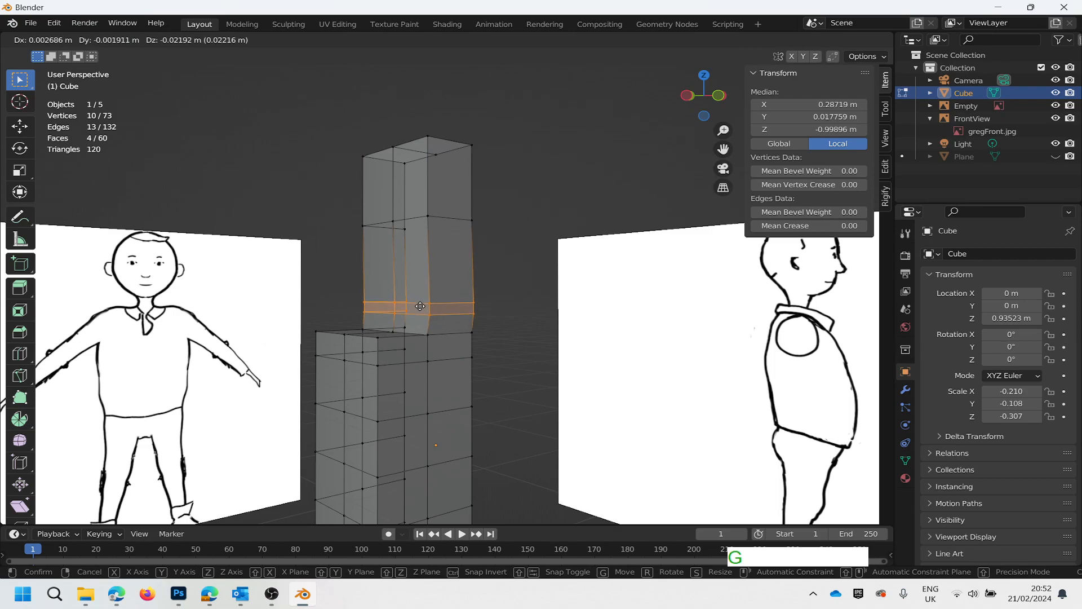
pyautogui.press('z')
pyautogui.click(419, 307)
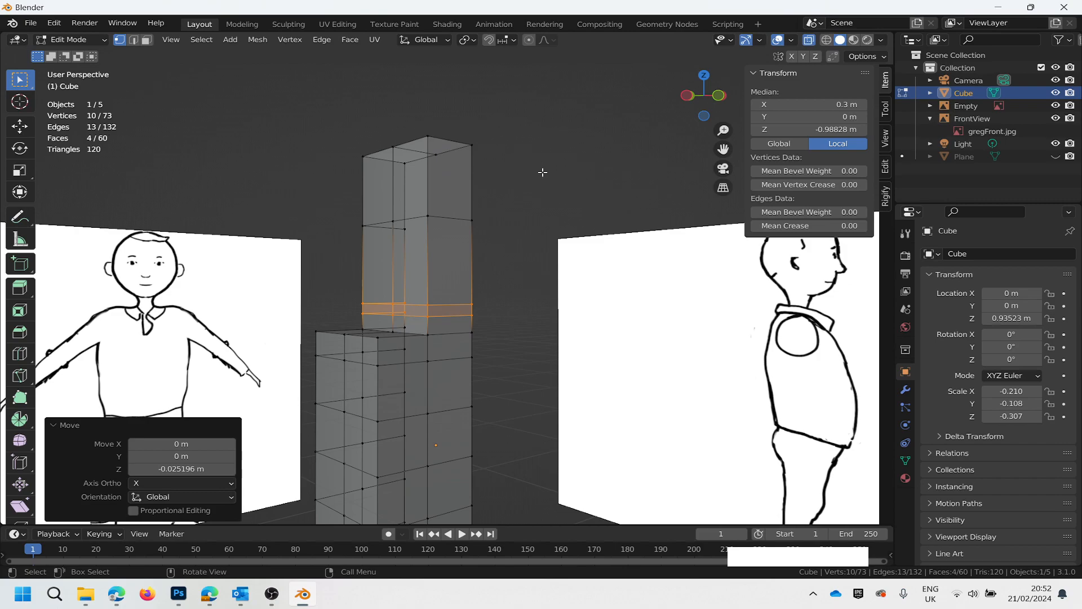
# From the front view, examine how the half mesh lines up with the reference drawing's neck, torso, shirt hem and legs.
pyautogui.click(719, 97)
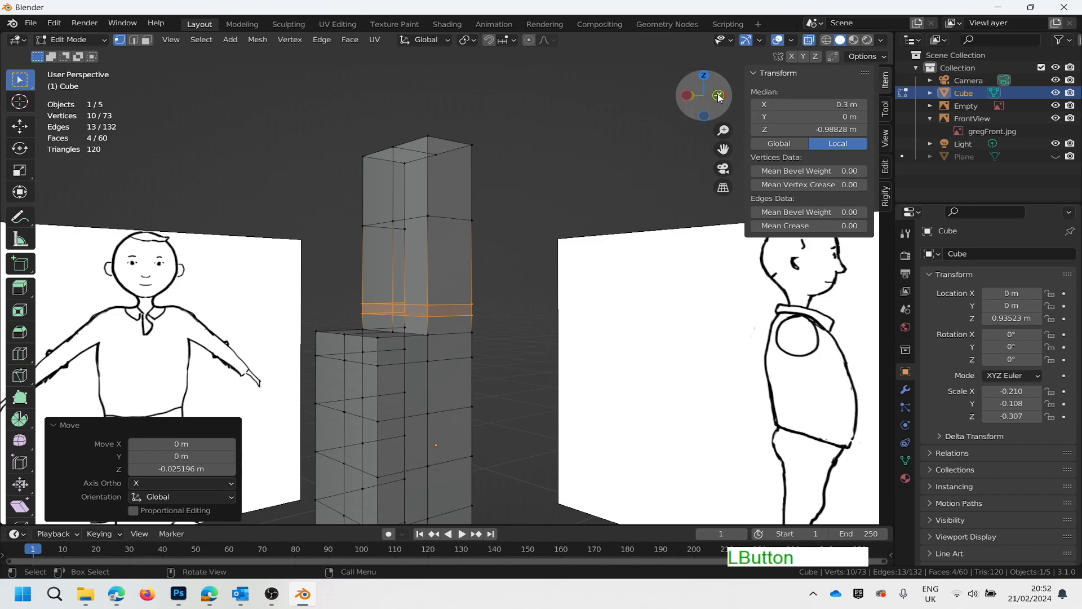
pyautogui.click(730, 193)
pyautogui.click(729, 191)
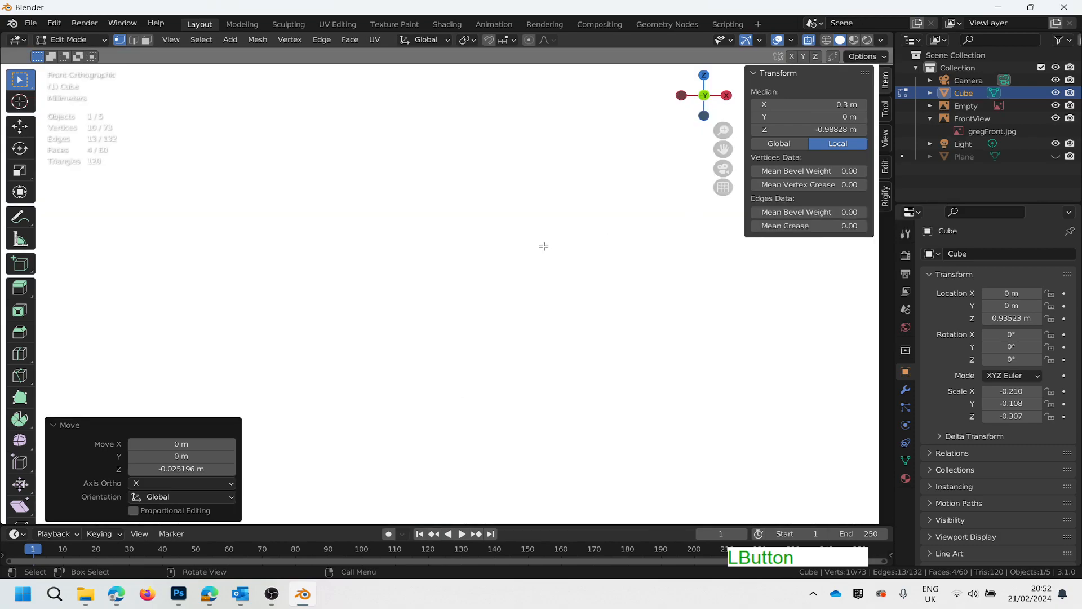
pyautogui.scroll(-6, 544, 247)
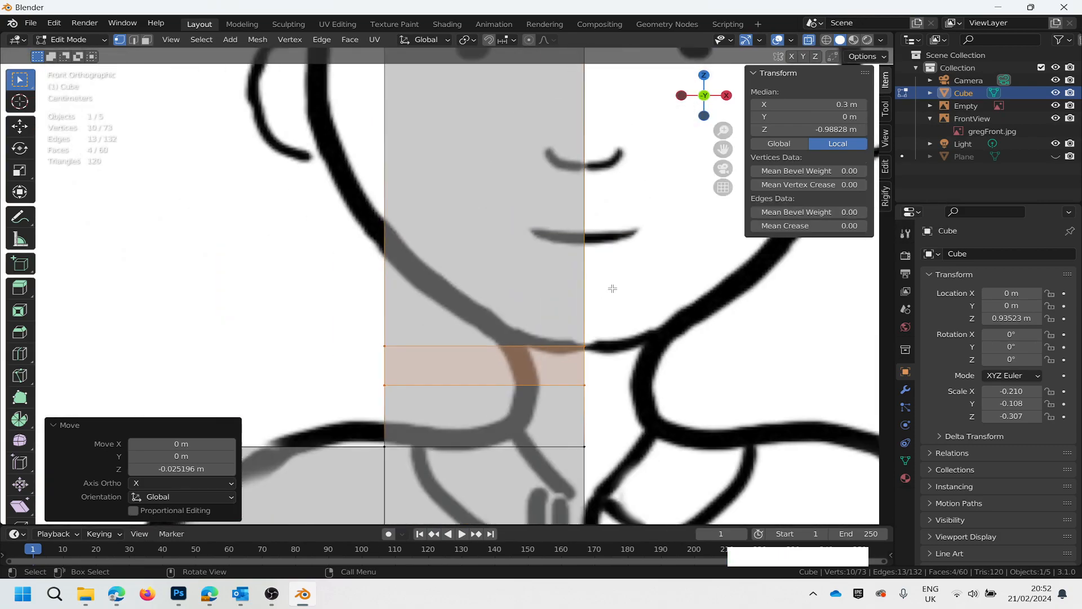
pyautogui.scroll(-8, 613, 288)
pyautogui.scroll(8, 628, 367)
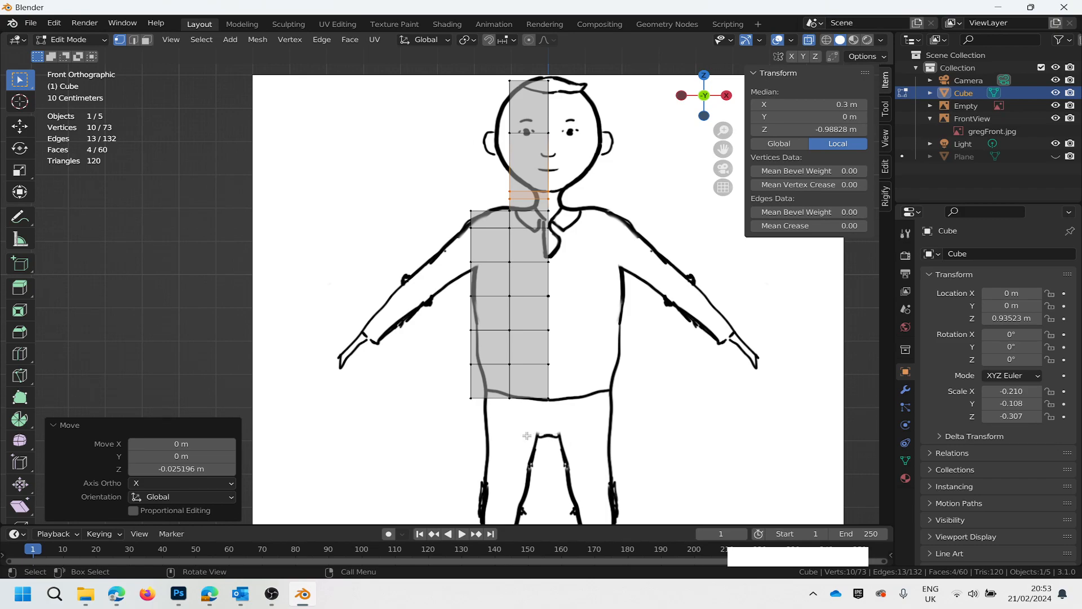
pyautogui.scroll(3, 547, 479)
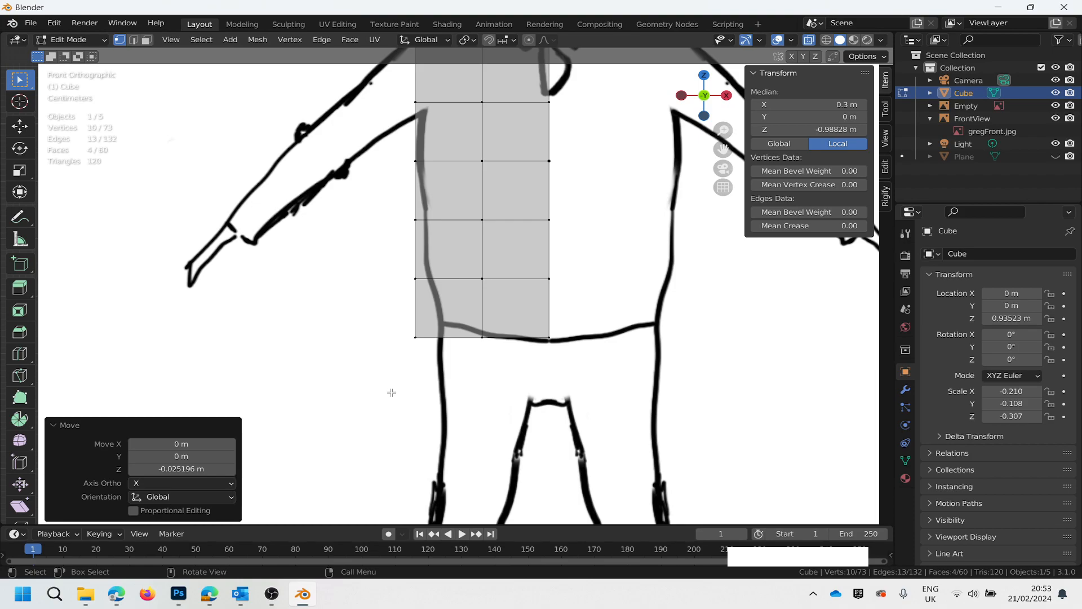
pyautogui.scroll(-4, 377, 346)
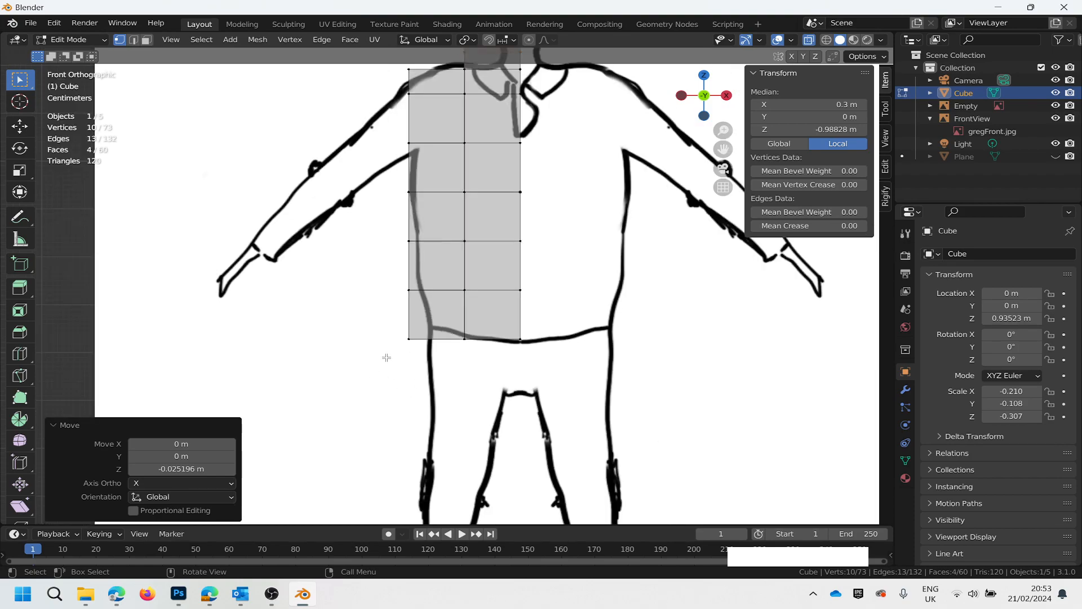
pyautogui.scroll(4, 387, 352)
pyautogui.scroll(-4, 391, 355)
pyautogui.scroll(3, 403, 373)
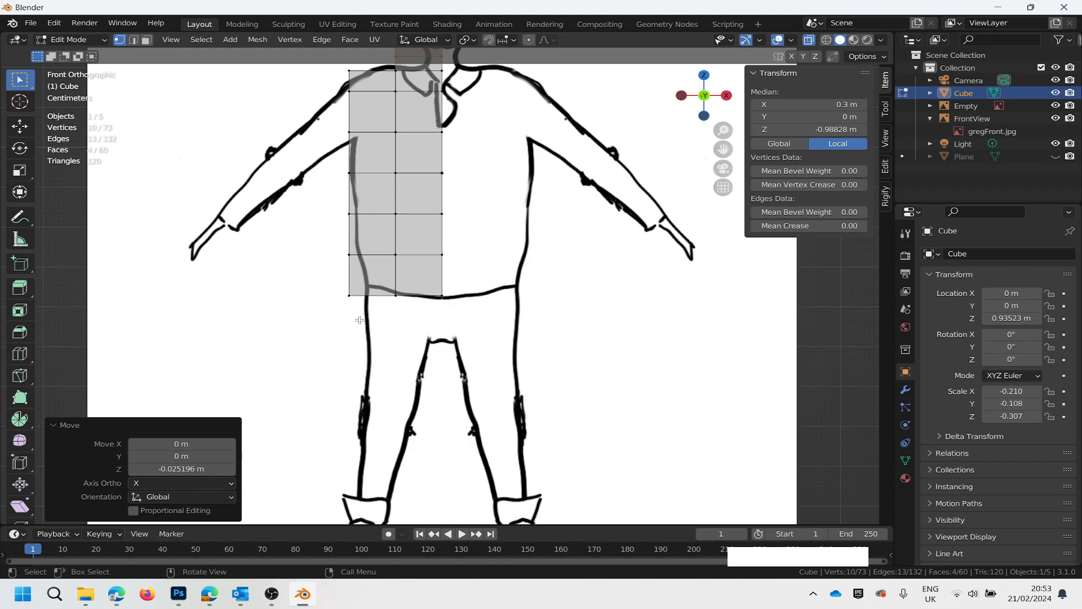
# At the torso's bottom edge in the front view, activate the Knife tool and turn off X-ray.
pyautogui.scroll(8, 436, 294)
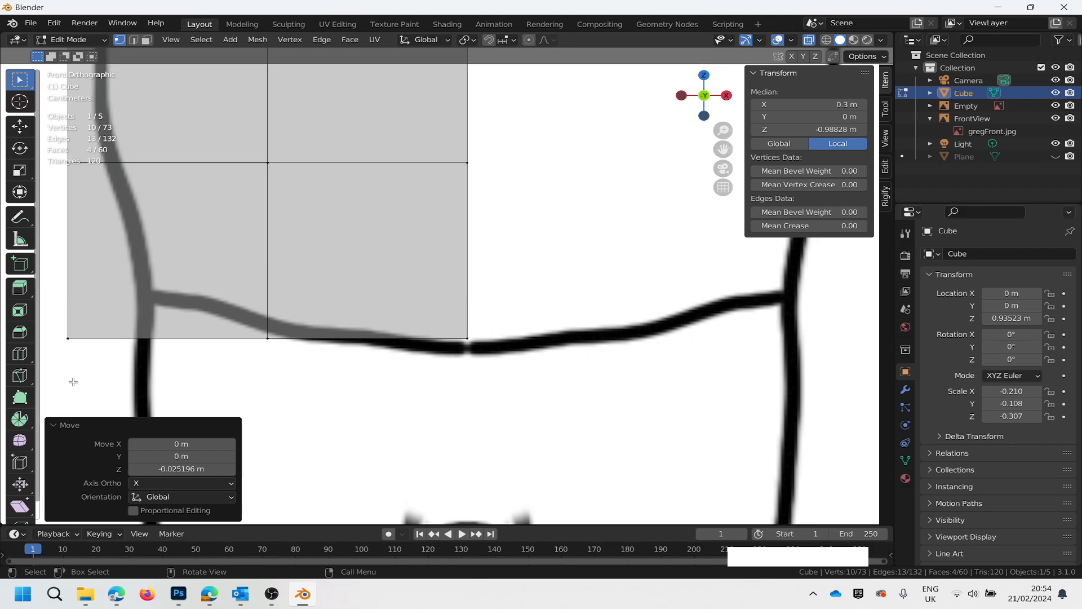
pyautogui.click(22, 379)
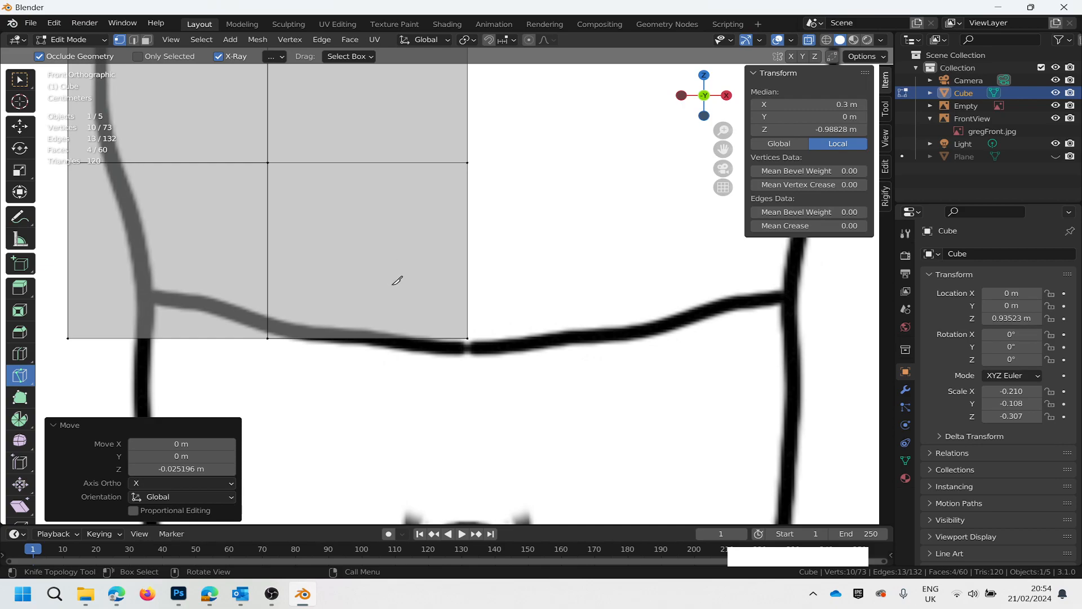
pyautogui.hotkey('alt', 'z')
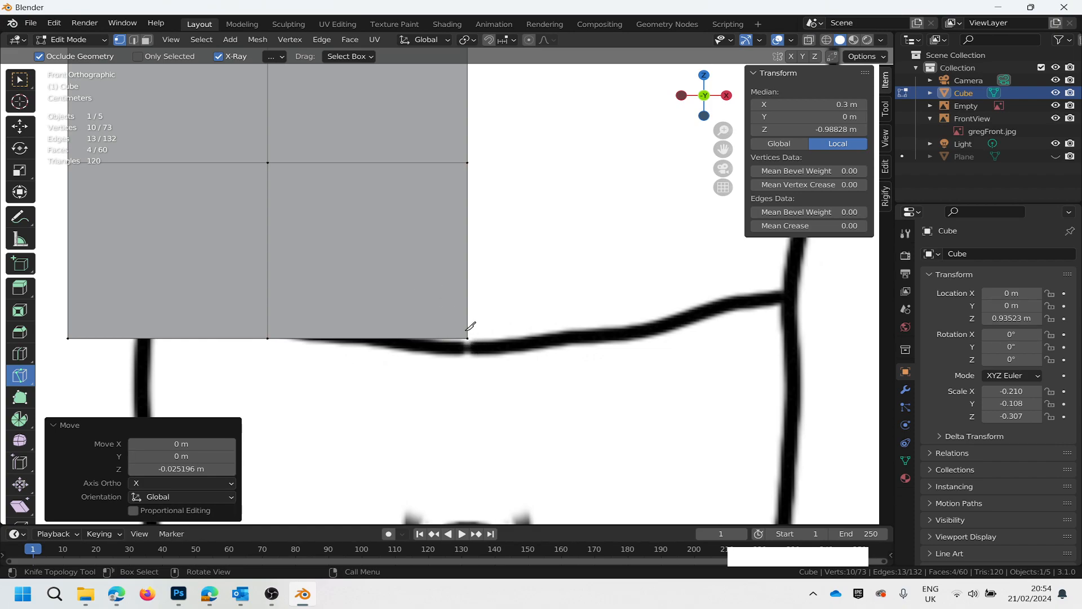
pyautogui.scroll(2, 479, 342)
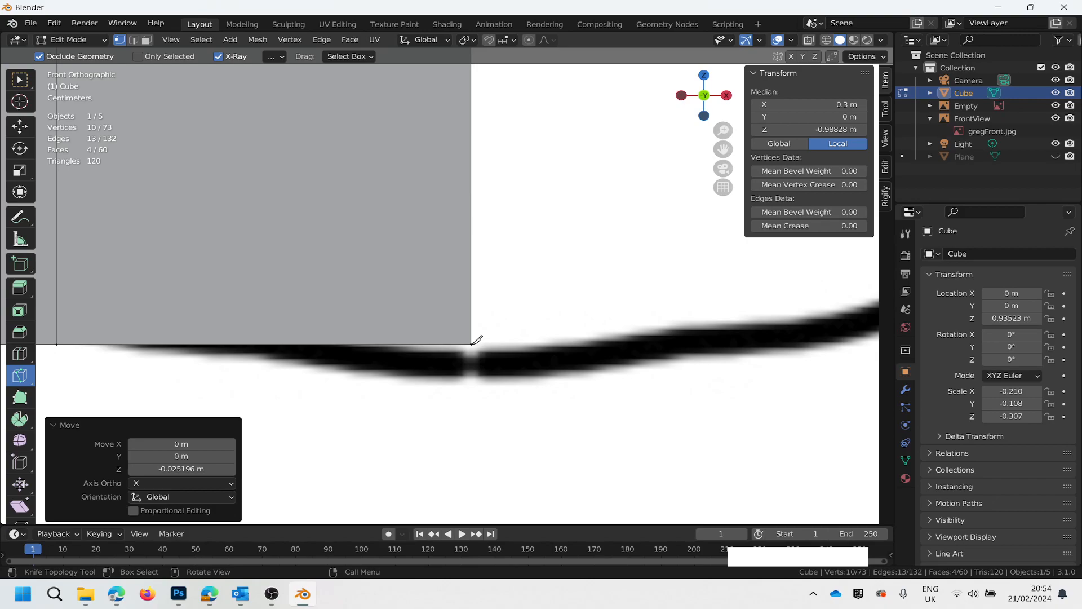
pyautogui.click(471, 344)
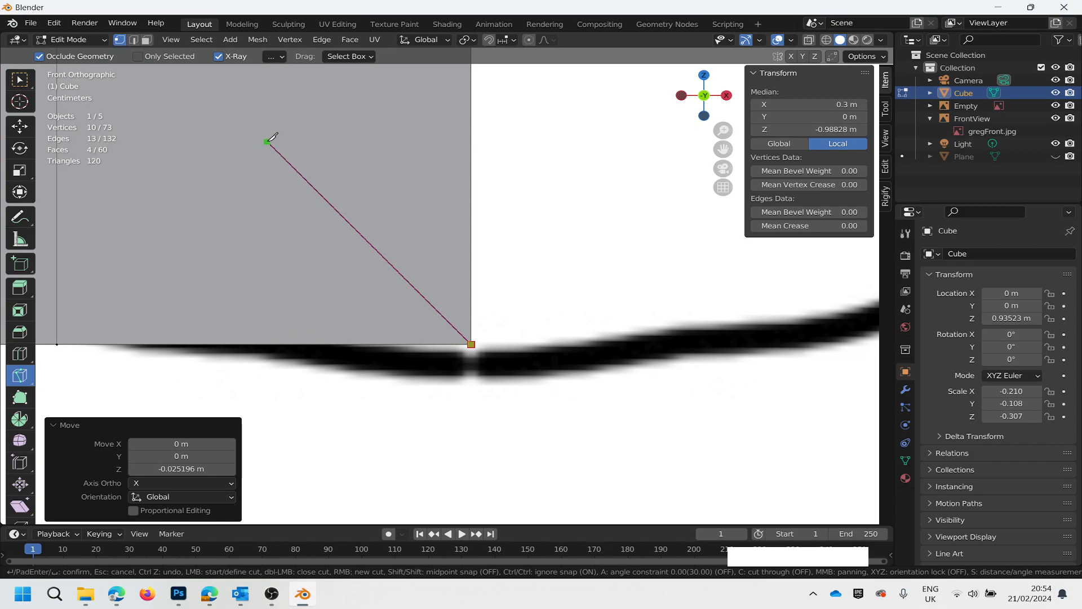
pyautogui.click(268, 141)
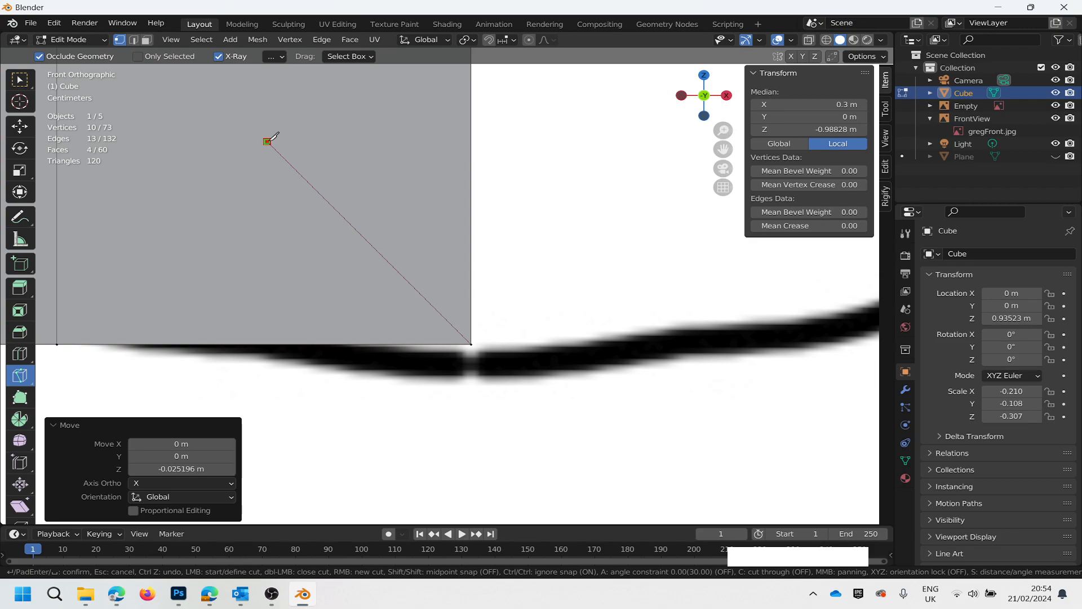
pyautogui.scroll(-1, 269, 140)
pyautogui.scroll(-1, 248, 86)
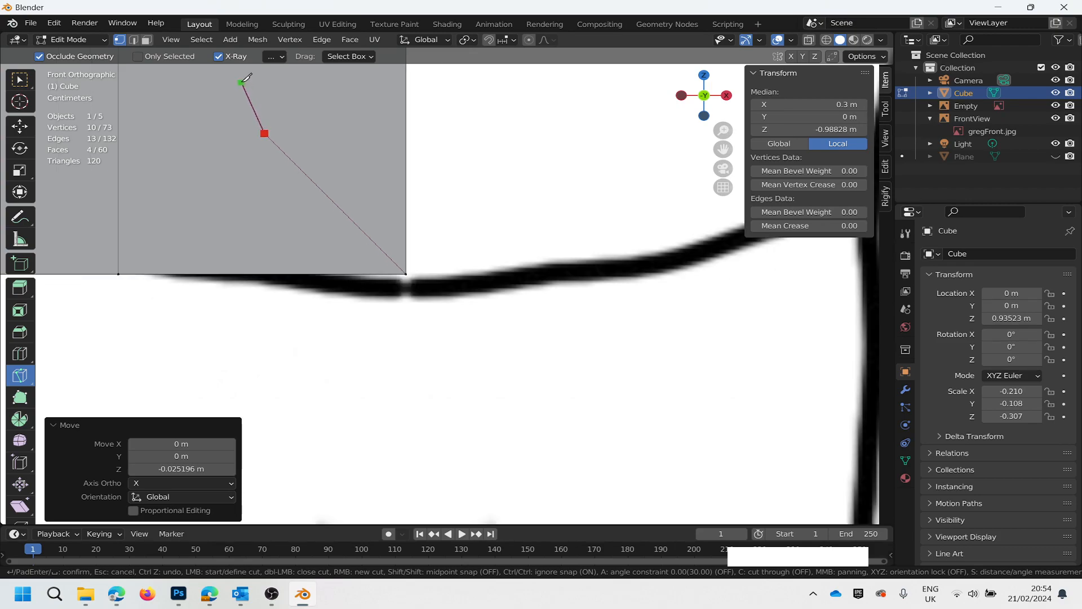
pyautogui.scroll(-1, 243, 82)
pyautogui.scroll(-7, 257, 71)
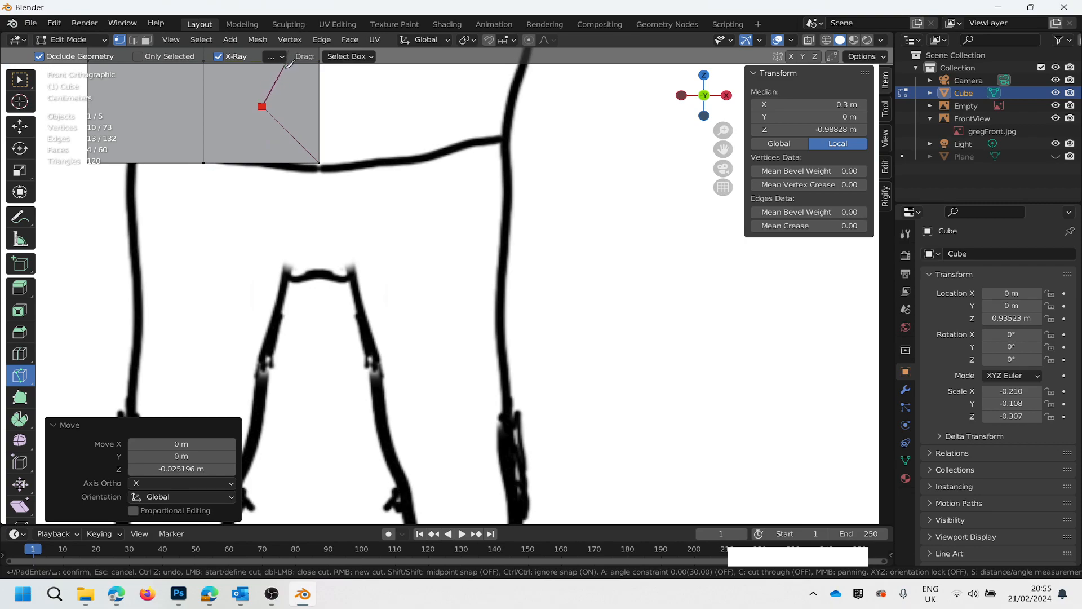
pyautogui.scroll(4, 276, 96)
pyautogui.scroll(-4, 271, 116)
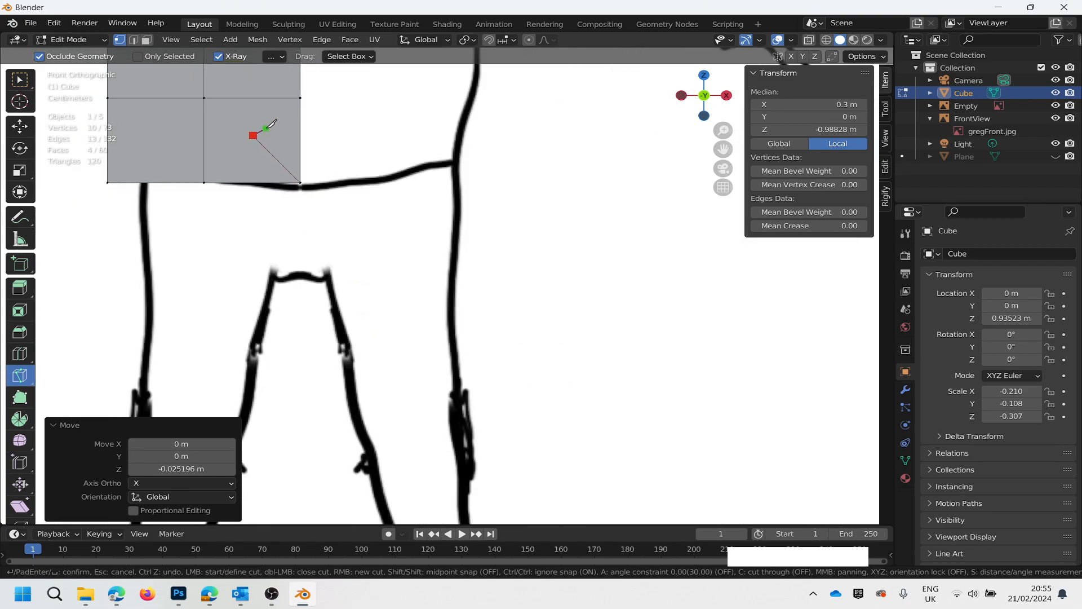
pyautogui.scroll(6, 262, 117)
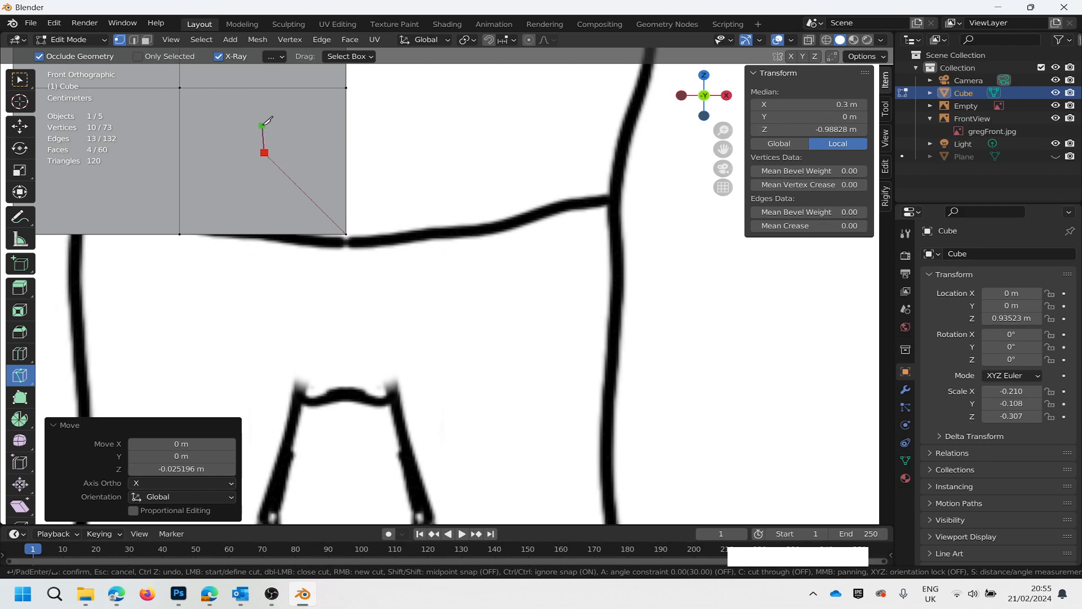
pyautogui.rightClick(262, 126)
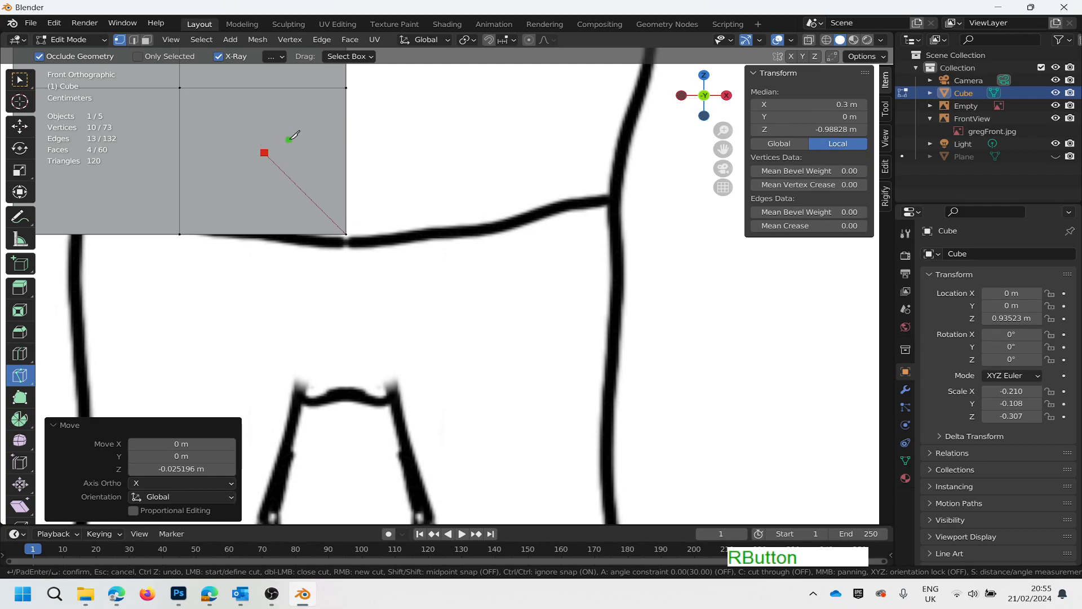
pyautogui.press('ctrl')
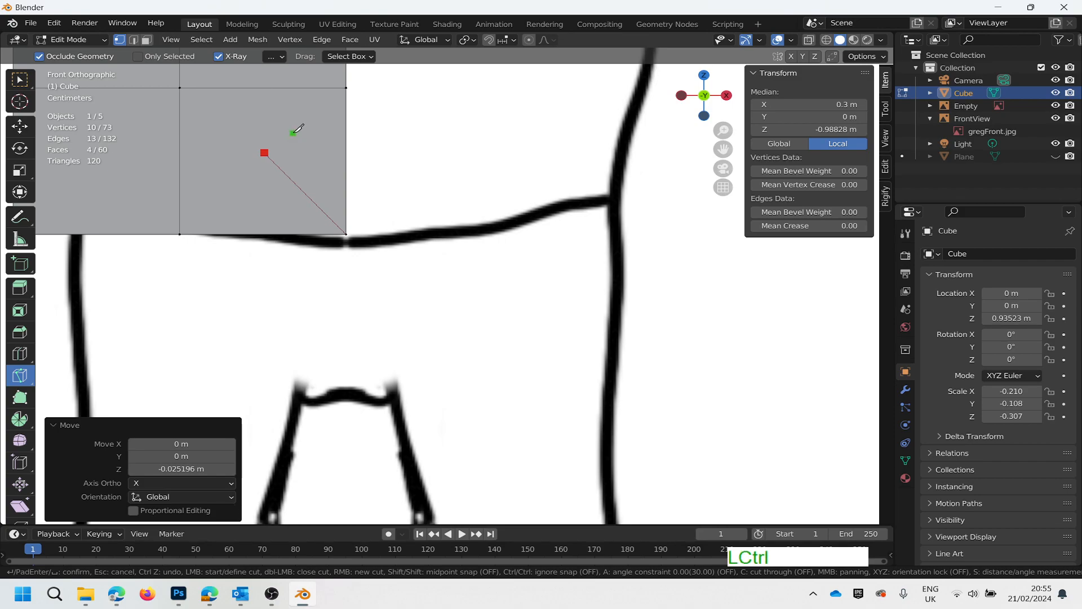
pyautogui.hotkey('ctrl', 'z')
pyautogui.press('Return')
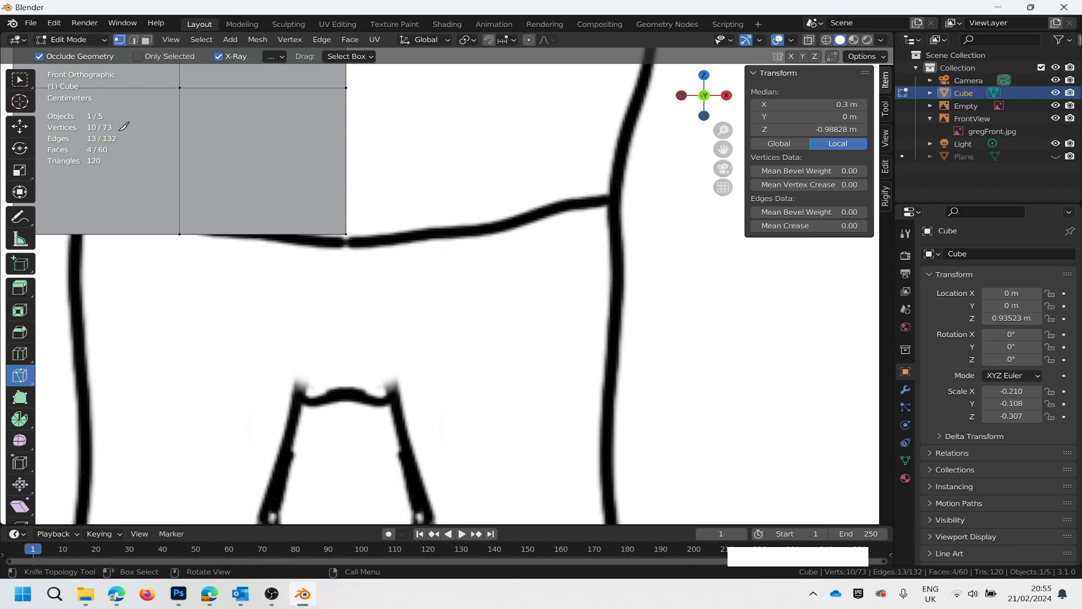
# Examine the torso mesh's lower edge against the front reference drawing, including a brief angled look before returning to the front view.
pyautogui.scroll(-3, 124, 125)
pyautogui.scroll(3, 200, 160)
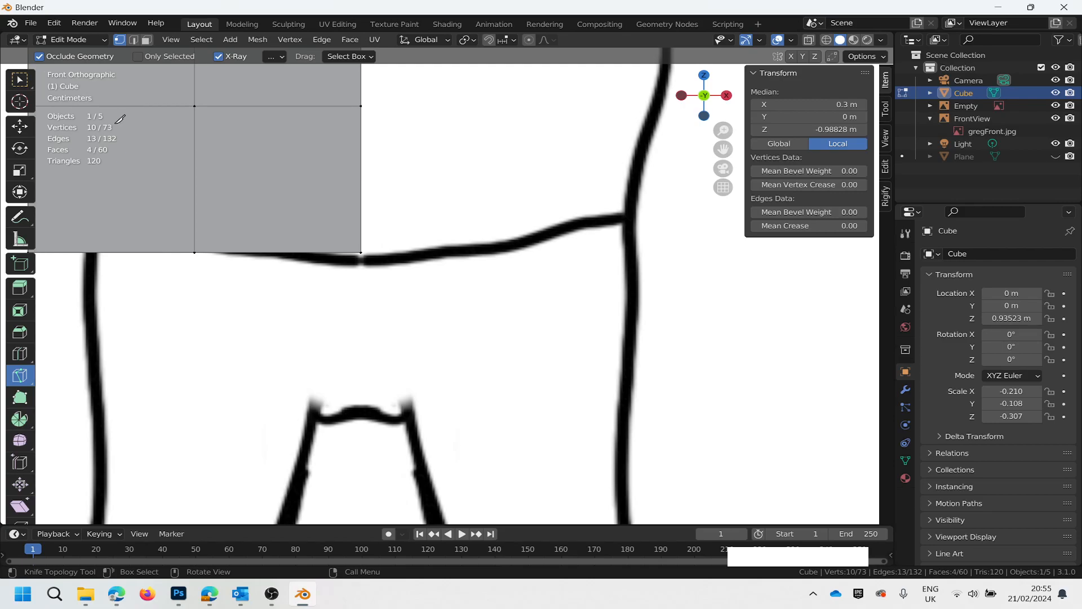
pyautogui.scroll(-1, 120, 116)
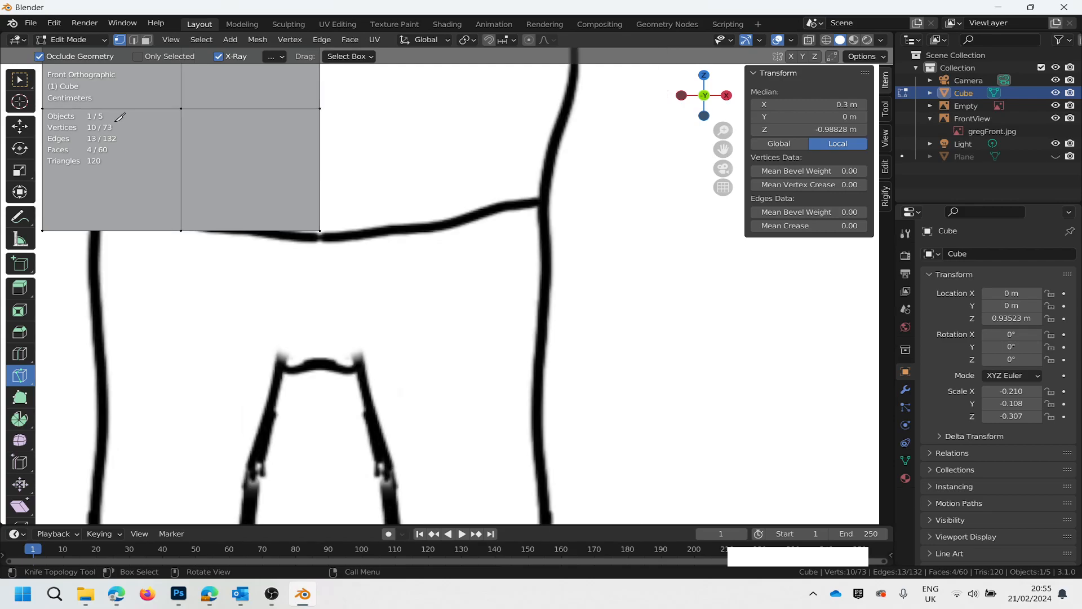
pyautogui.scroll(4, 120, 116)
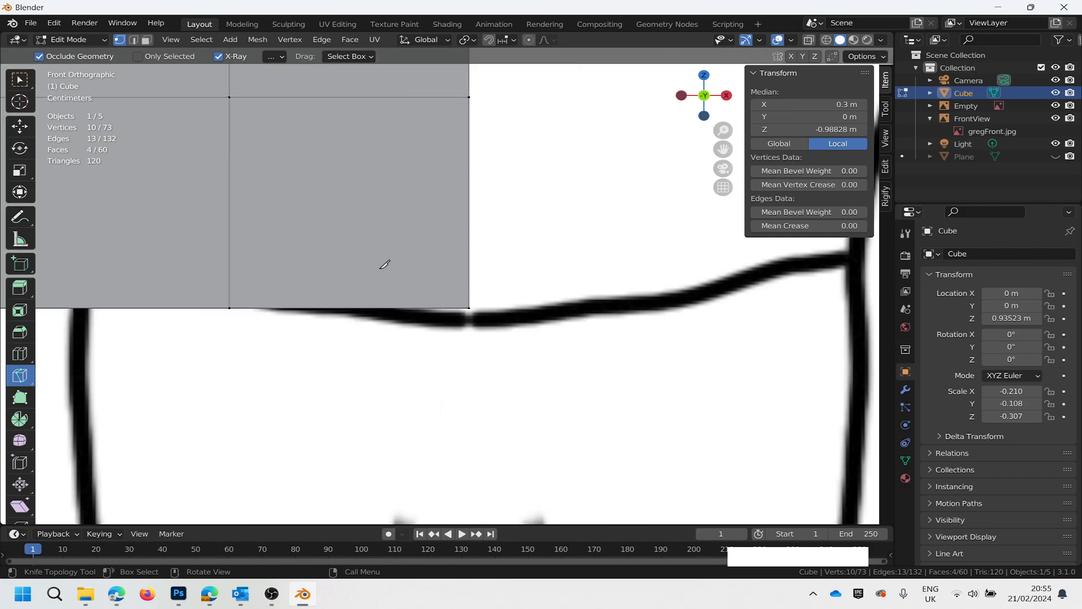
pyautogui.scroll(-1, 384, 262)
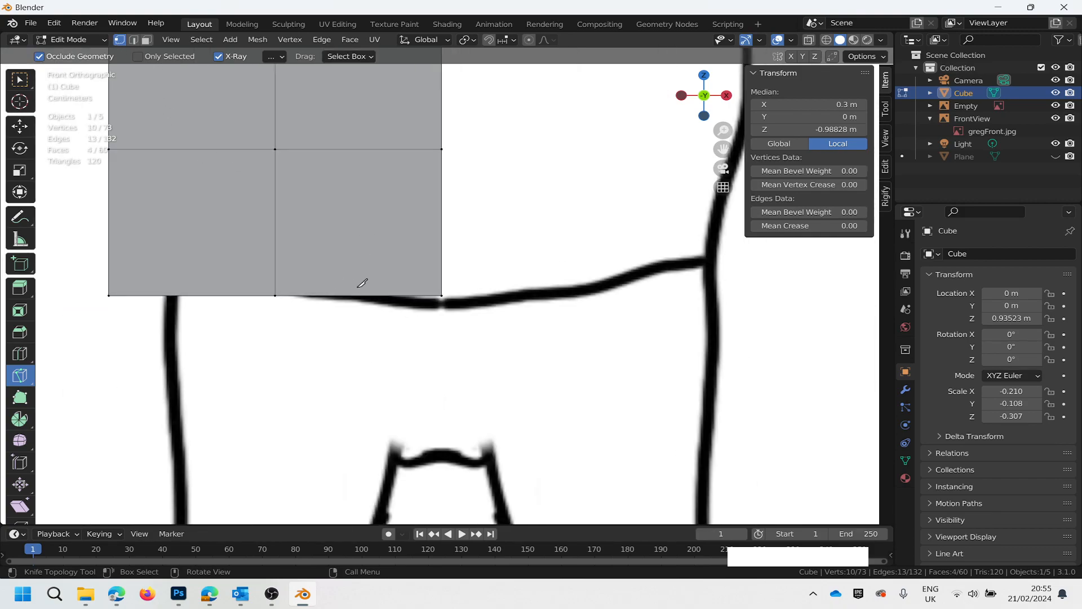
pyautogui.scroll(-2, 366, 228)
pyautogui.scroll(-1, 368, 225)
pyautogui.scroll(2, 357, 218)
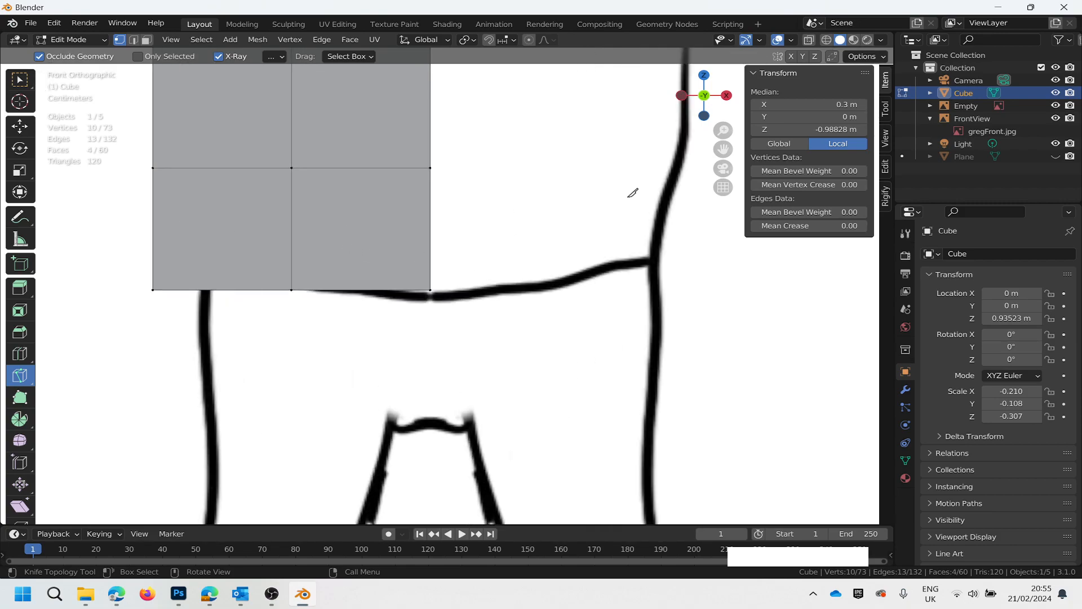
pyautogui.moveTo(705, 99)
pyautogui.mouseDown()
pyautogui.moveTo(643, 121)
pyautogui.moveTo(691, 157)
pyautogui.moveTo(709, 106)
pyautogui.mouseUp()
pyautogui.click(706, 105)
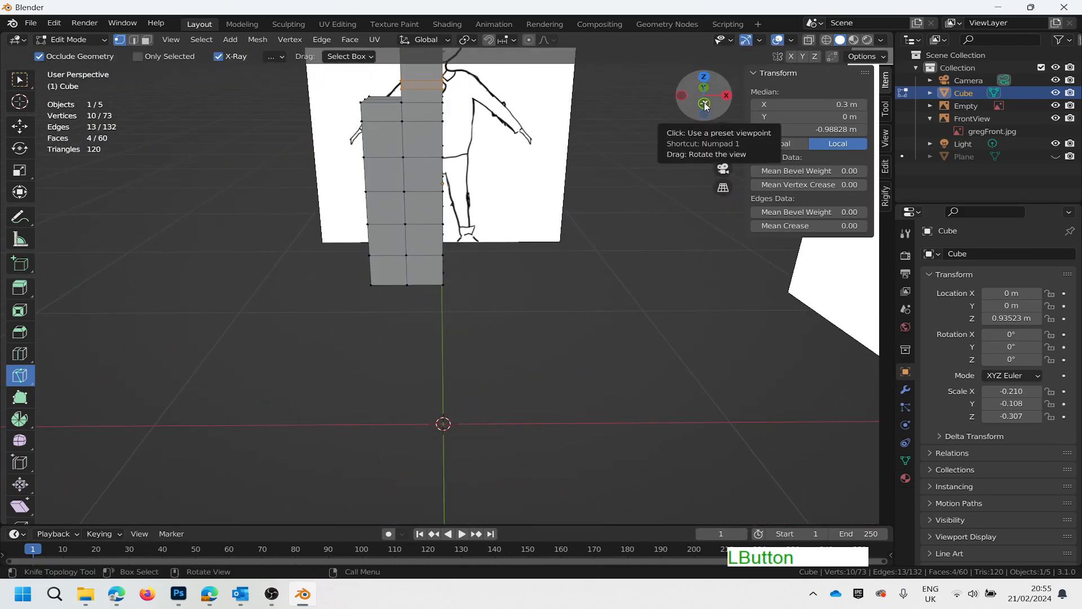
# Knife-cut a small four-sided face around the torso front's lower centre-line corner, and connect its inner point diagonally to the nearest mid-column vertex.
pyautogui.scroll(1, 316, 203)
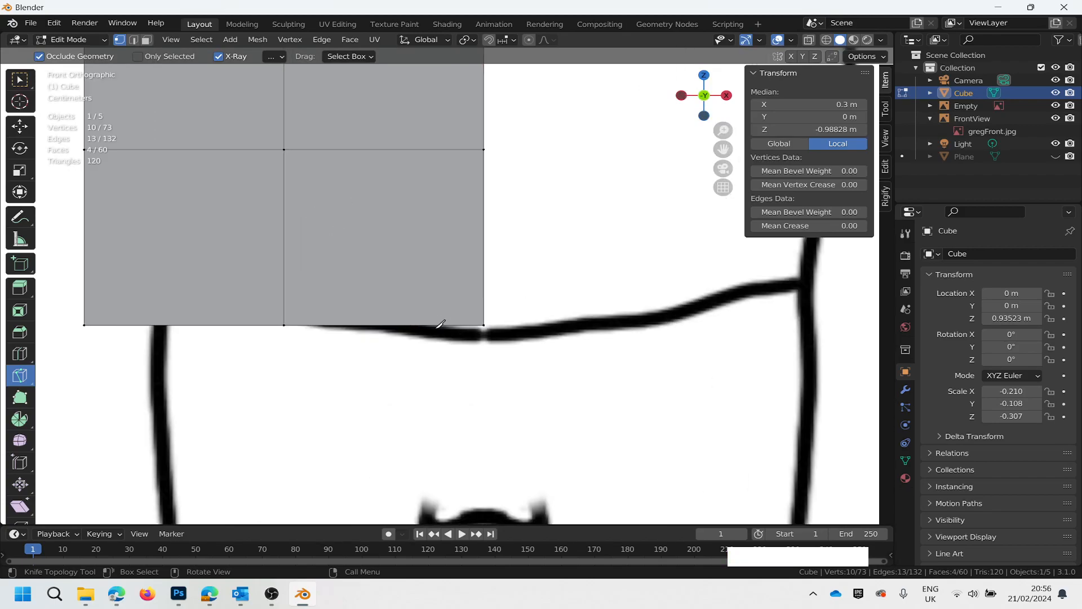
pyautogui.click(431, 325)
pyautogui.click(422, 257)
pyautogui.click(484, 262)
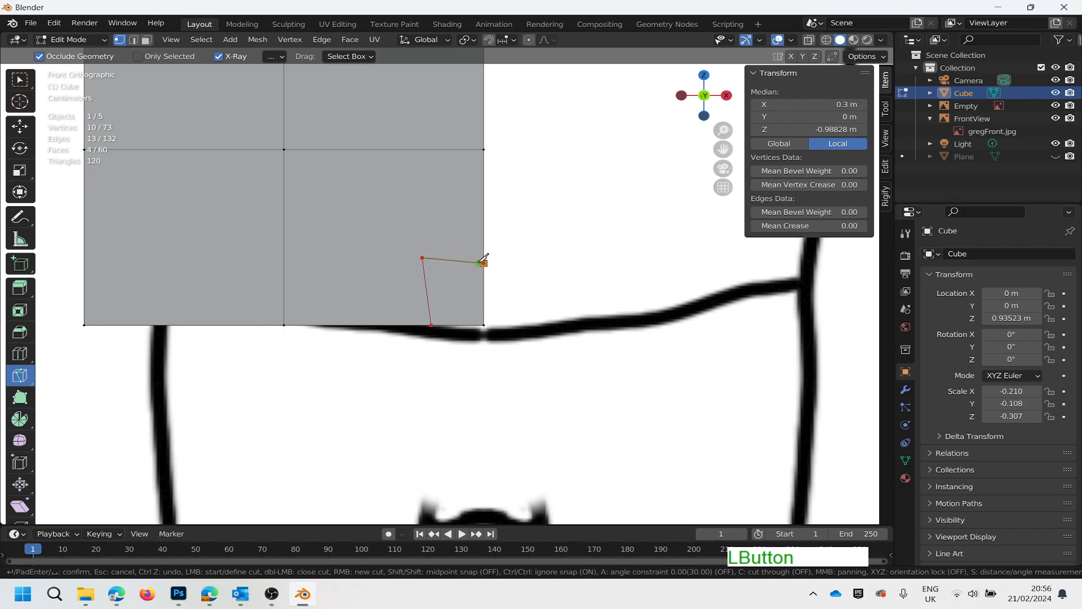
pyautogui.rightClick(442, 228)
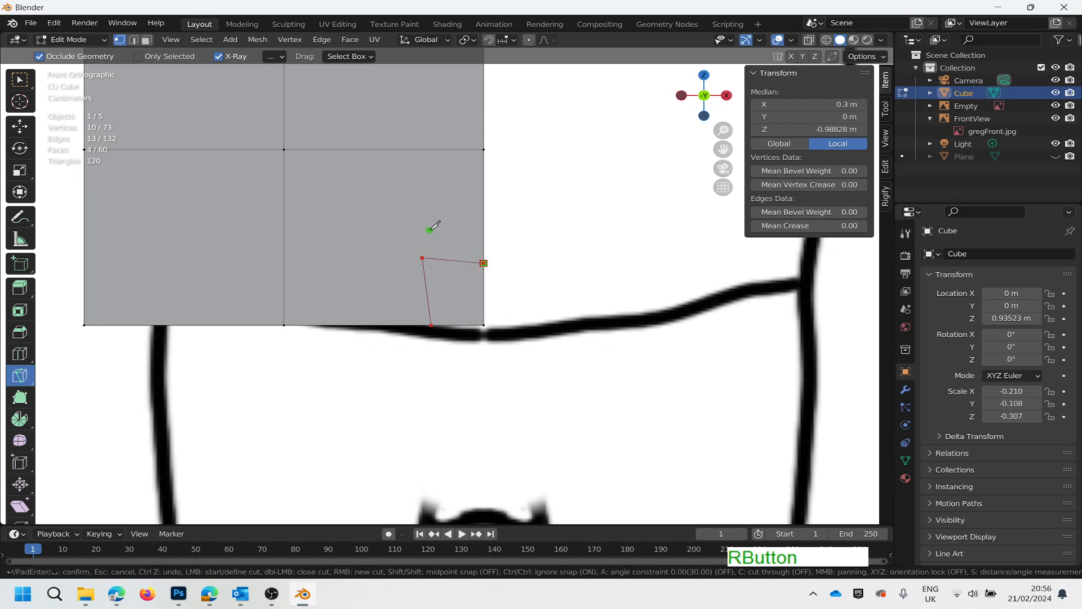
pyautogui.click(422, 258)
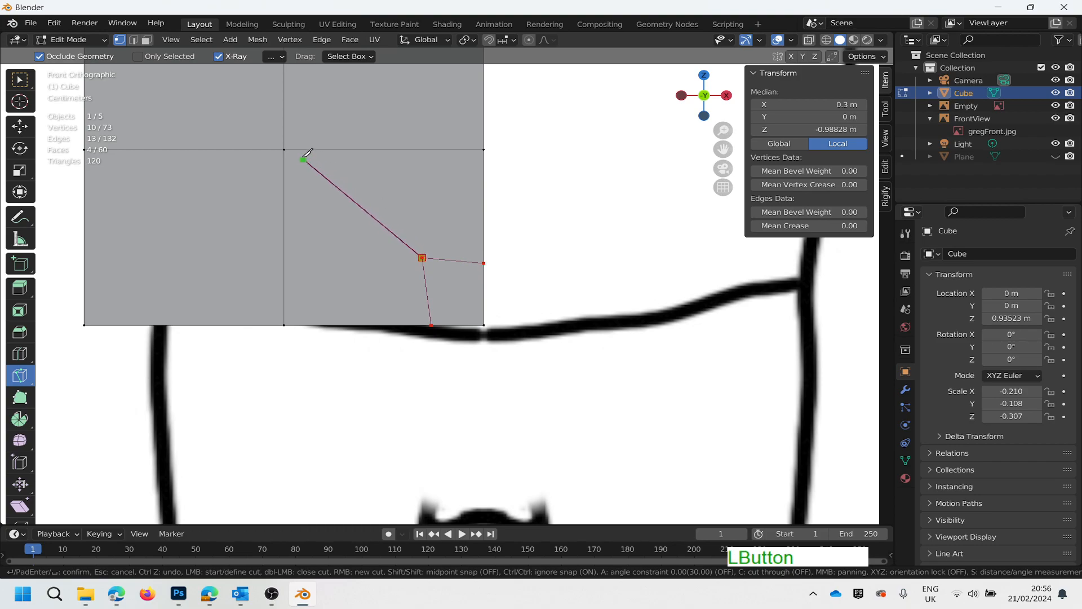
pyautogui.click(285, 150)
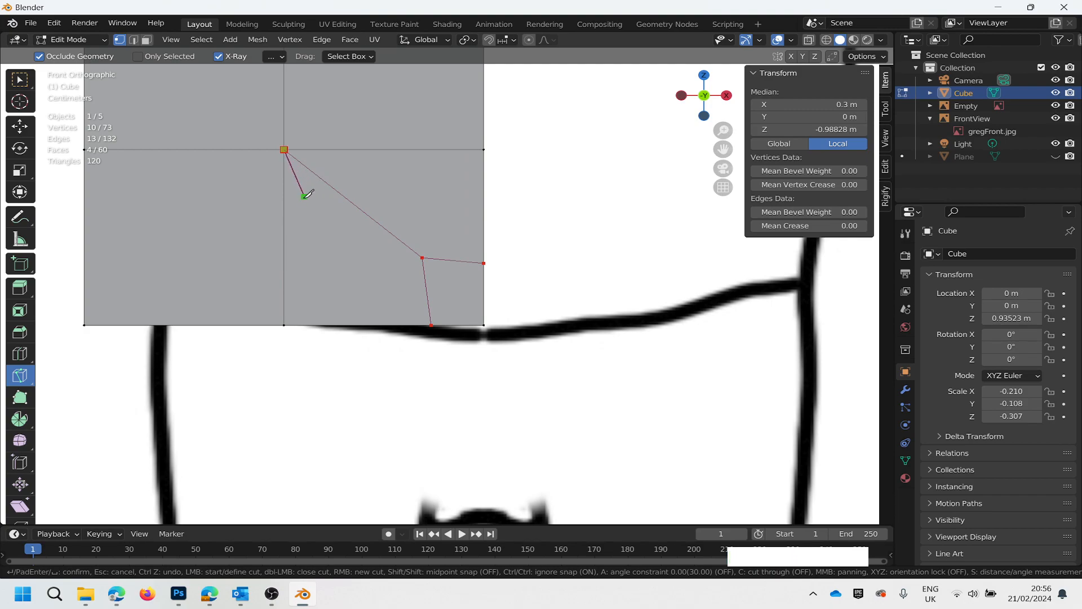
pyautogui.rightClick(305, 195)
pyautogui.press('KP_Enter')
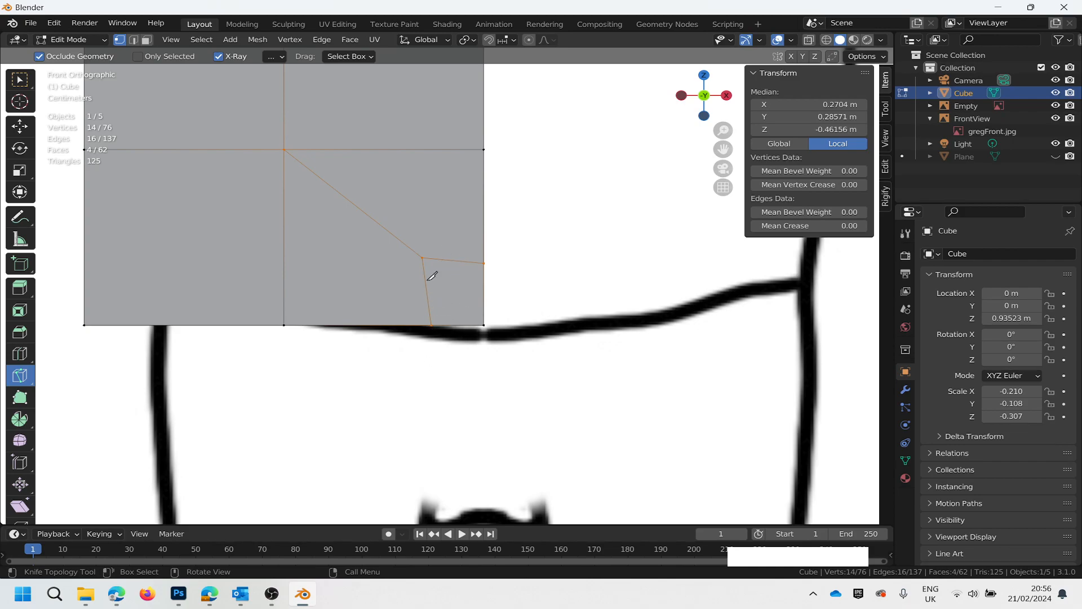
# Inspect the corner cut on the torso's front against the waist and crotch lines of the reference drawing.
pyautogui.scroll(-4, 455, 261)
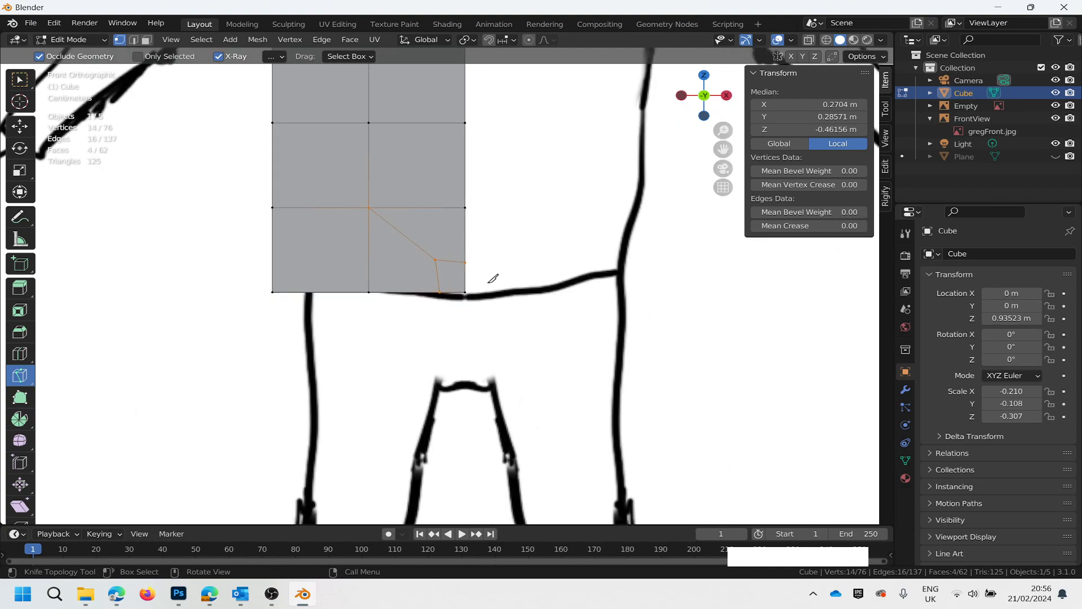
pyautogui.scroll(2, 421, 298)
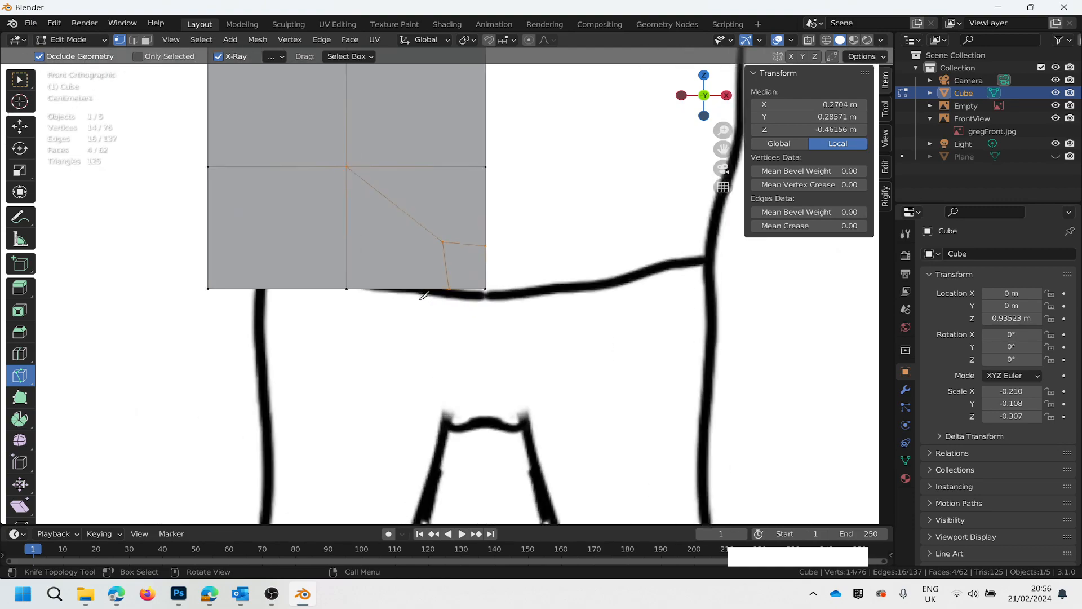
pyautogui.scroll(3, 421, 294)
pyautogui.scroll(-2, 435, 261)
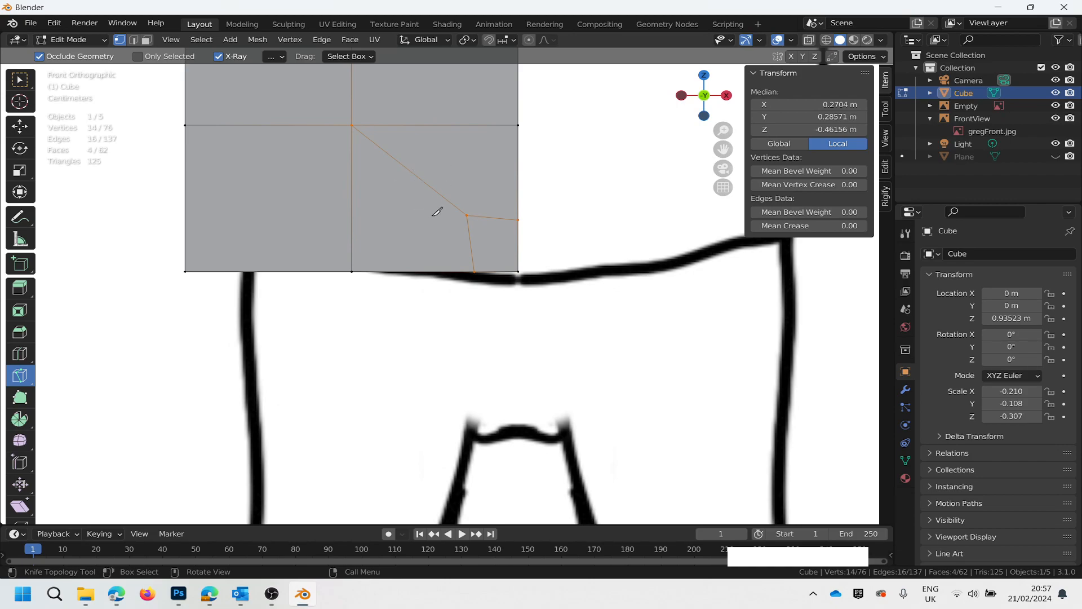
pyautogui.scroll(-4, 426, 205)
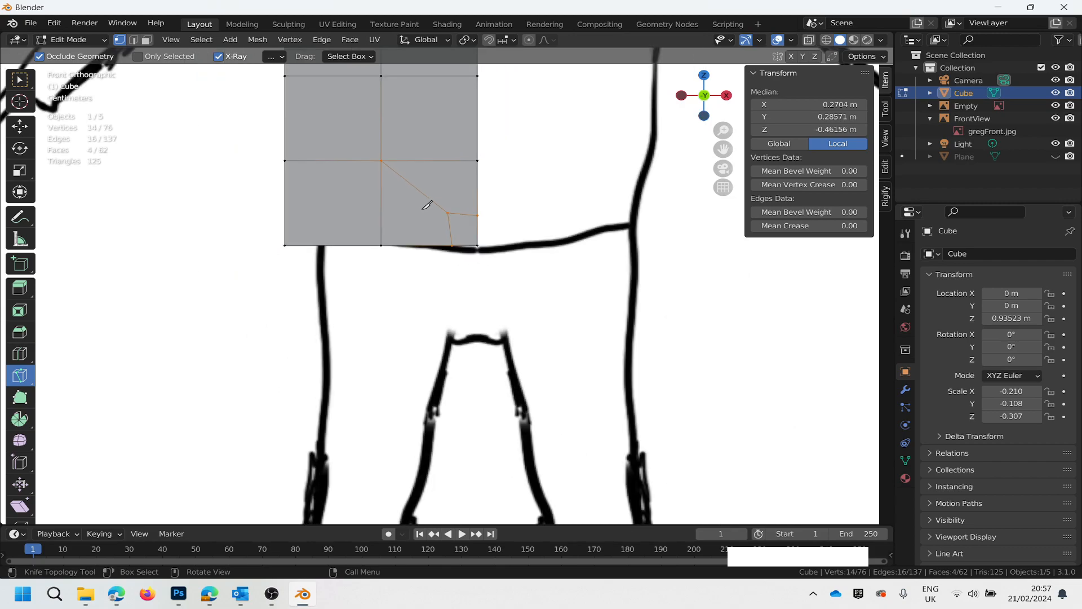
pyautogui.scroll(2, 424, 207)
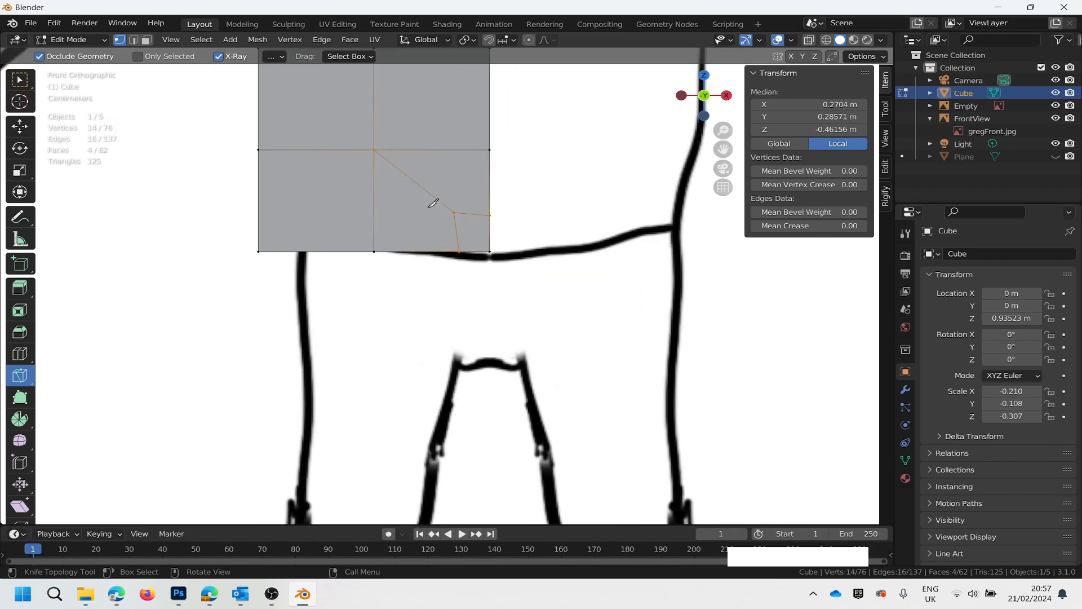
# Examine the torso mesh's underside in the bottom orthographic view, including where the front cut meets its edge.
pyautogui.click(704, 117)
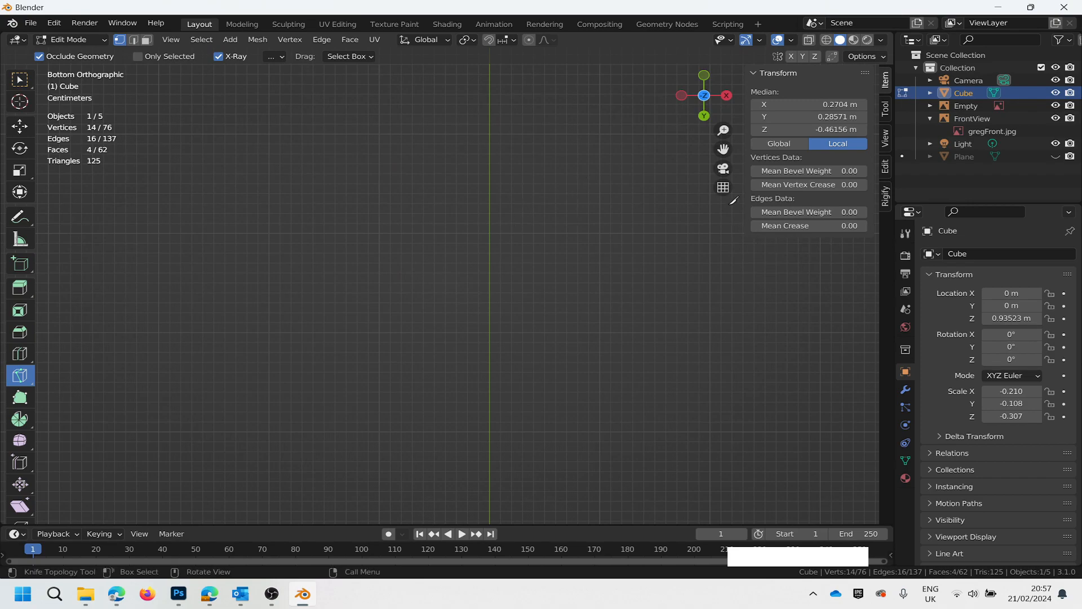
pyautogui.scroll(-3, 519, 219)
pyautogui.scroll(-3, 520, 175)
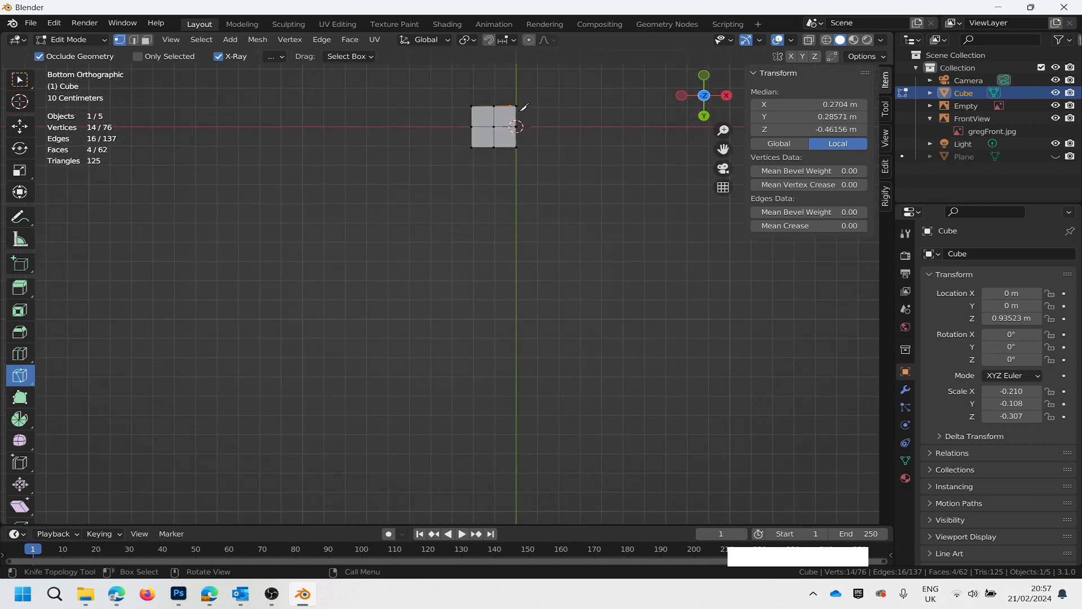
pyautogui.scroll(7, 522, 99)
pyautogui.scroll(-2, 519, 66)
pyautogui.scroll(7, 513, 78)
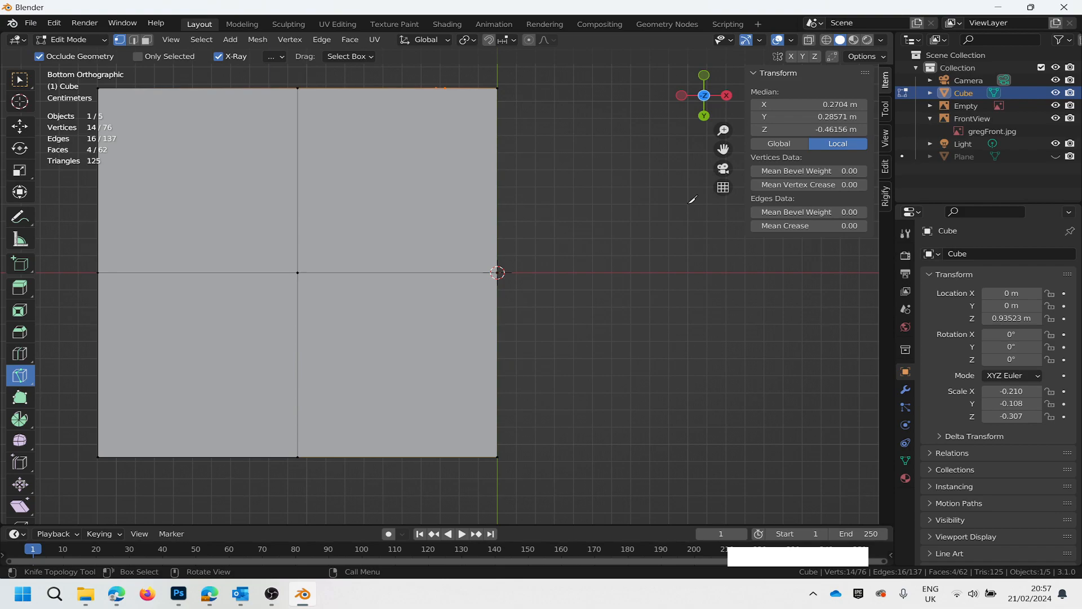
pyautogui.scroll(-9, 100, 242)
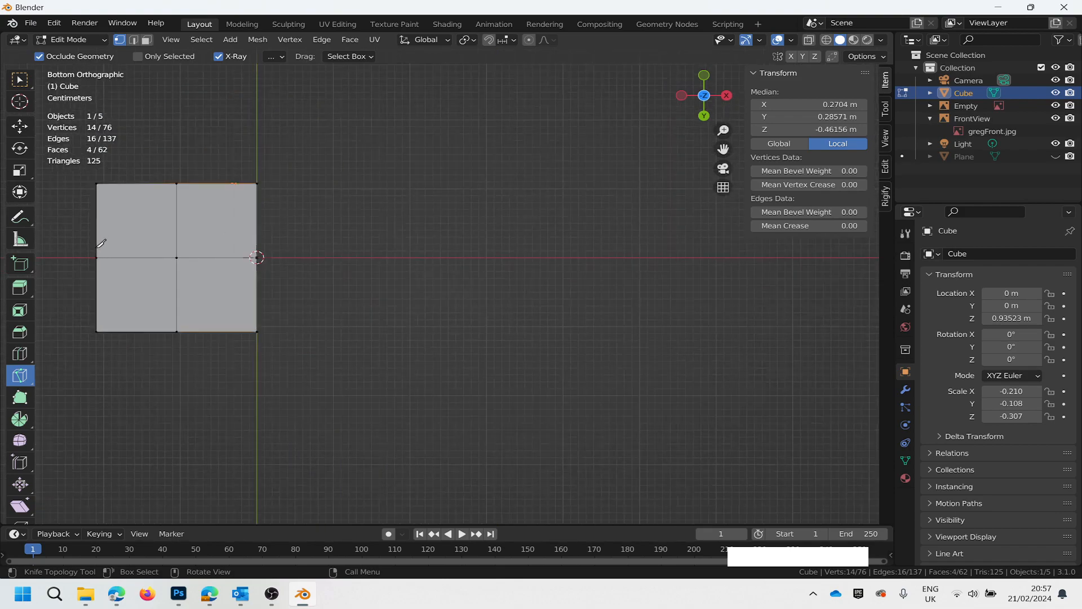
pyautogui.scroll(-6, 100, 243)
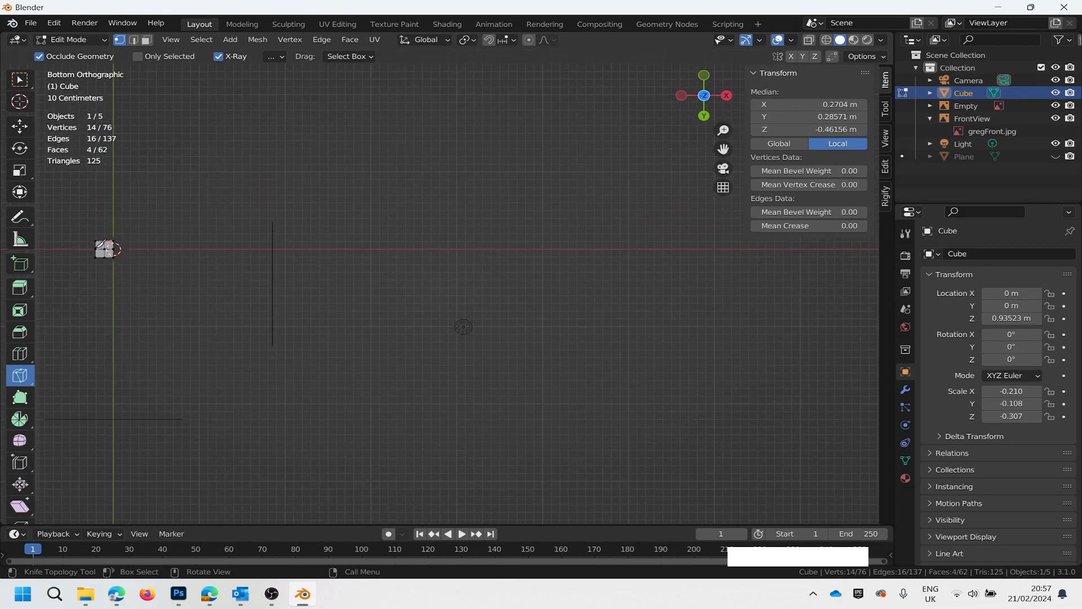
pyautogui.scroll(10, 735, 292)
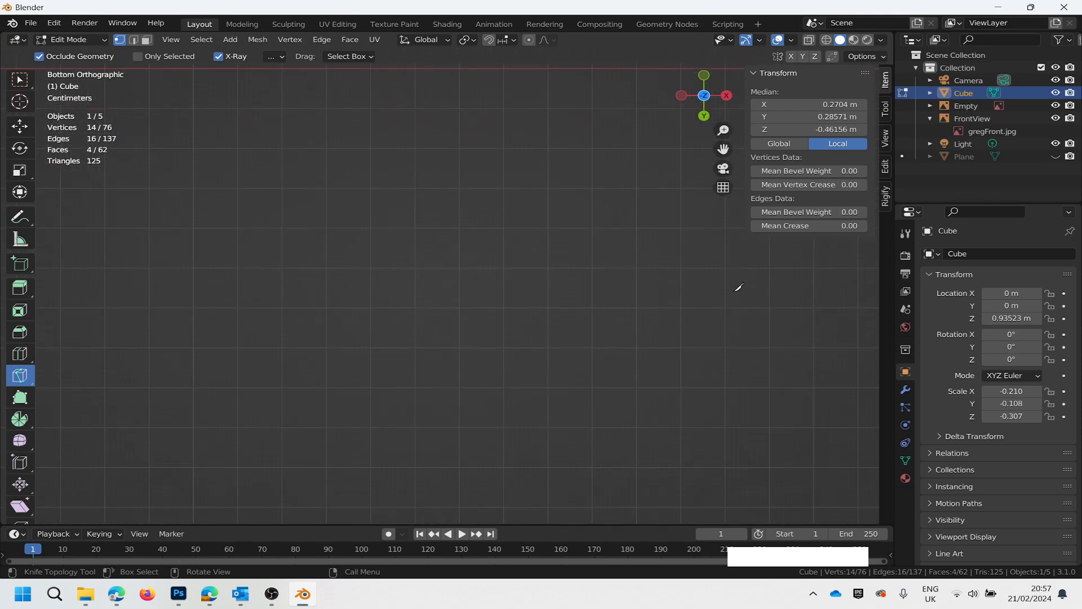
pyautogui.scroll(-5, 735, 292)
pyautogui.scroll(-5, 733, 283)
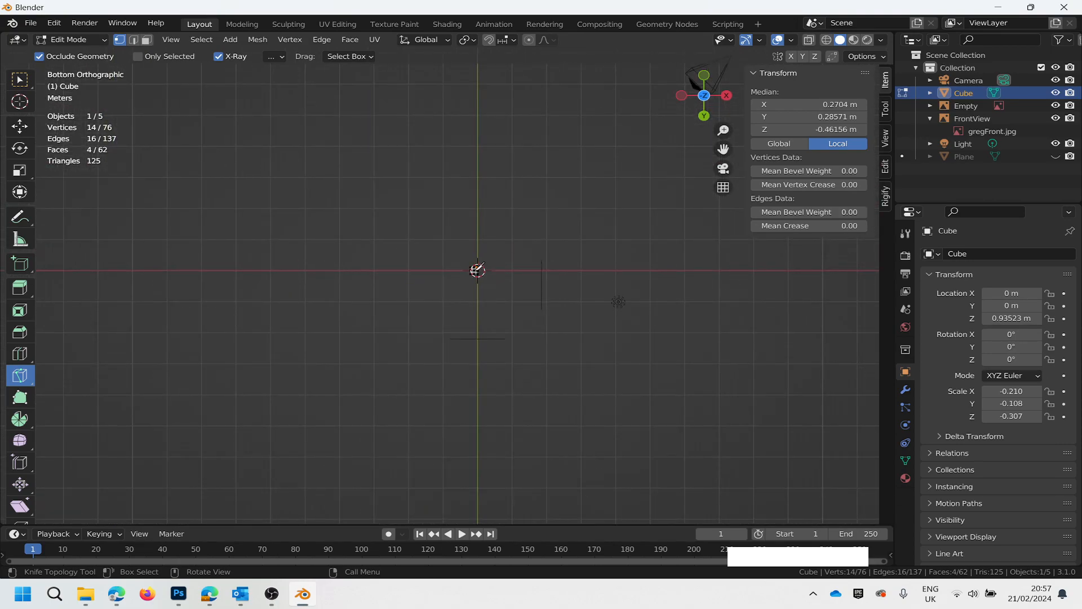
pyautogui.scroll(12, 478, 270)
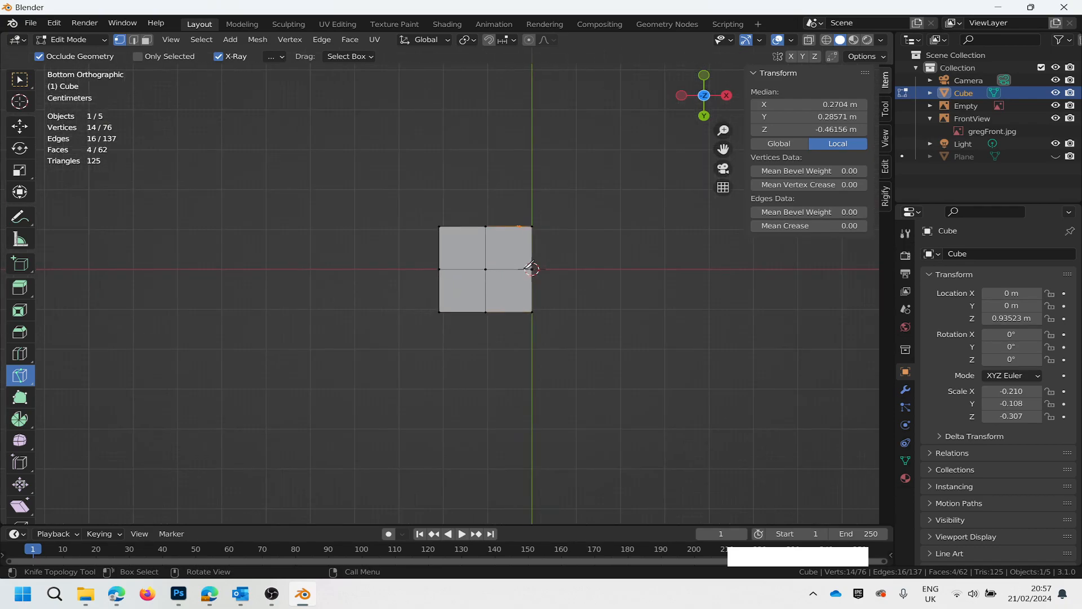
# Review the Navigation settings in the preferences.
pyautogui.scroll(4, 518, 197)
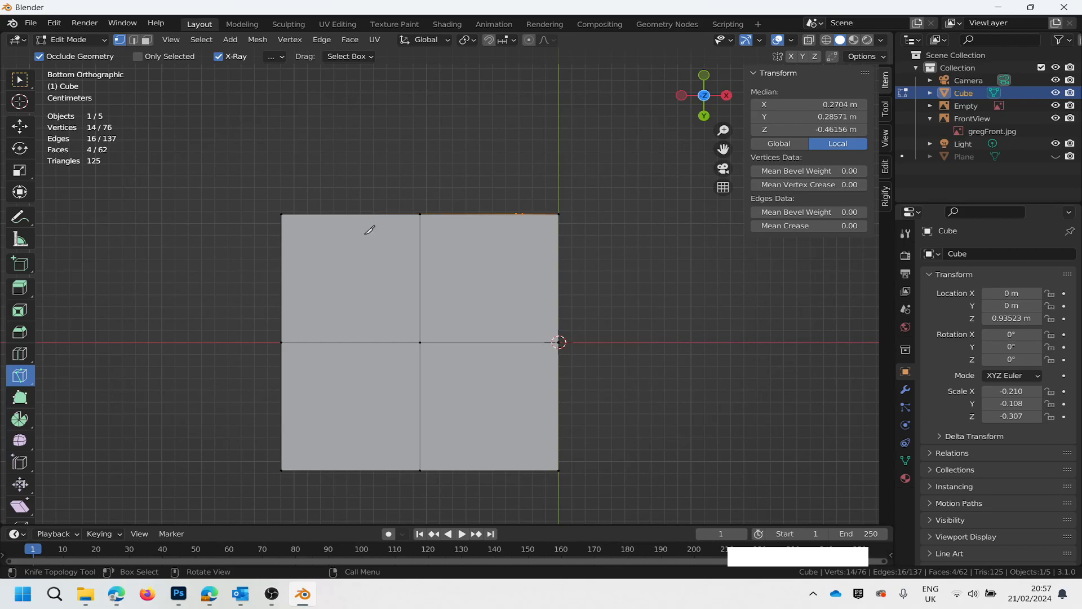
pyautogui.click(54, 23)
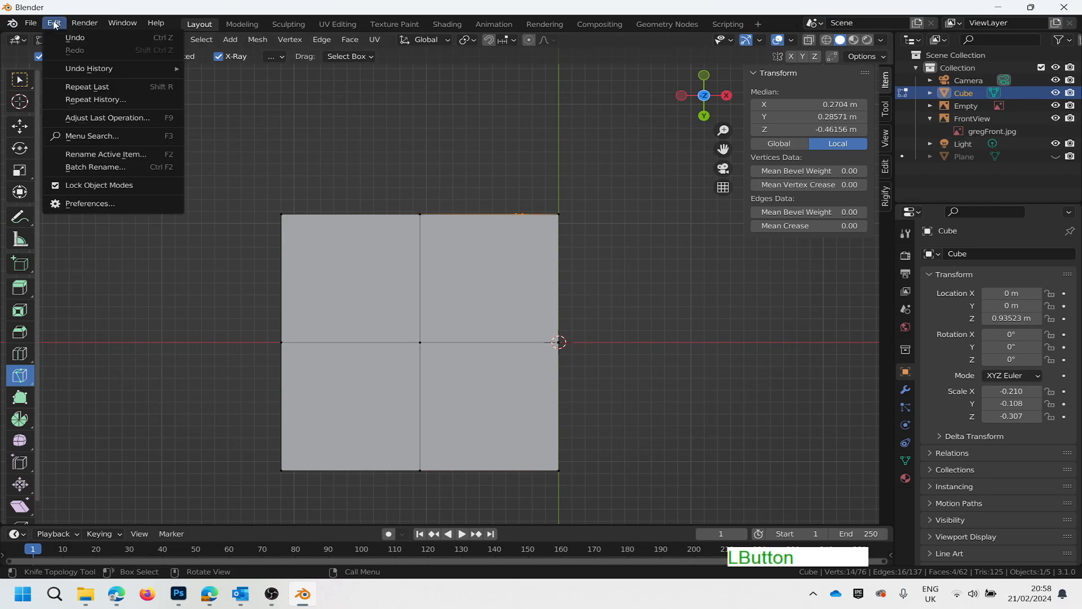
pyautogui.click(80, 204)
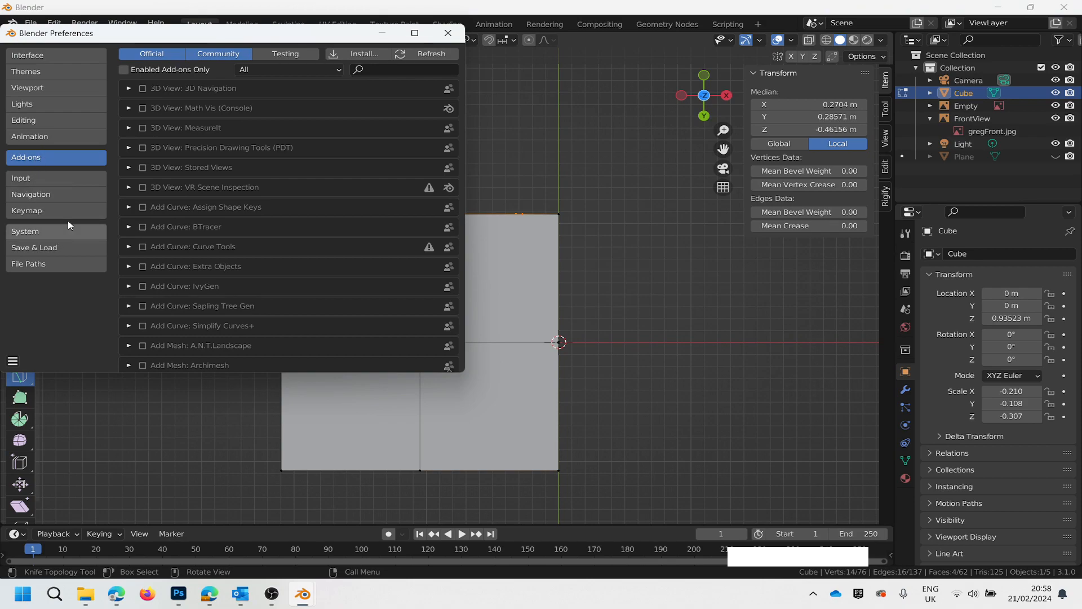
pyautogui.click(49, 194)
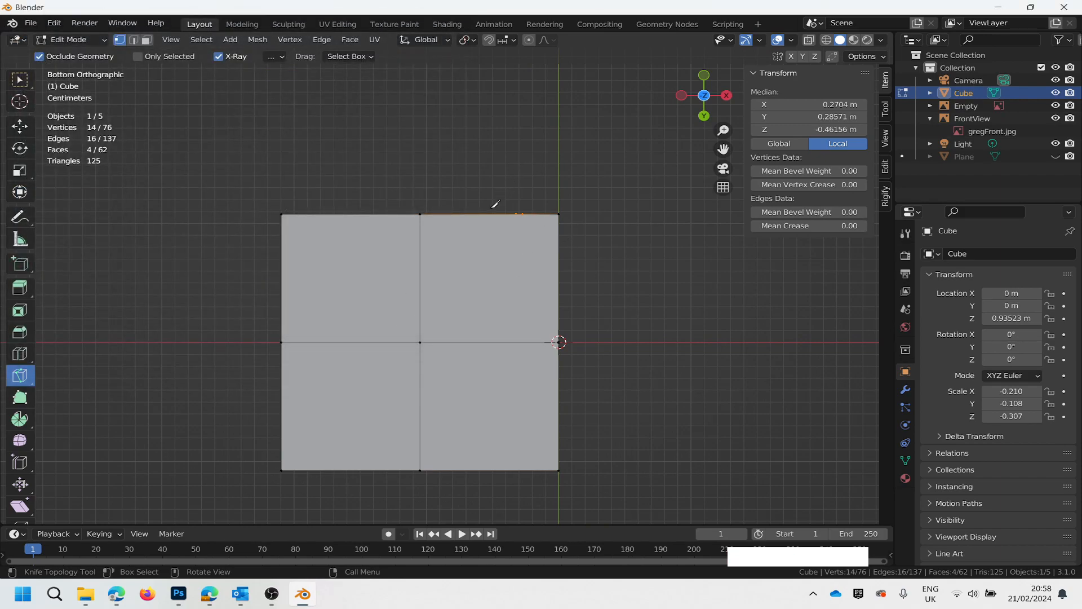
# Knife-cut the torso's underside from the front cut's endpoint to the back edge, roughly parallel to the centre line.
pyautogui.scroll(4, 497, 202)
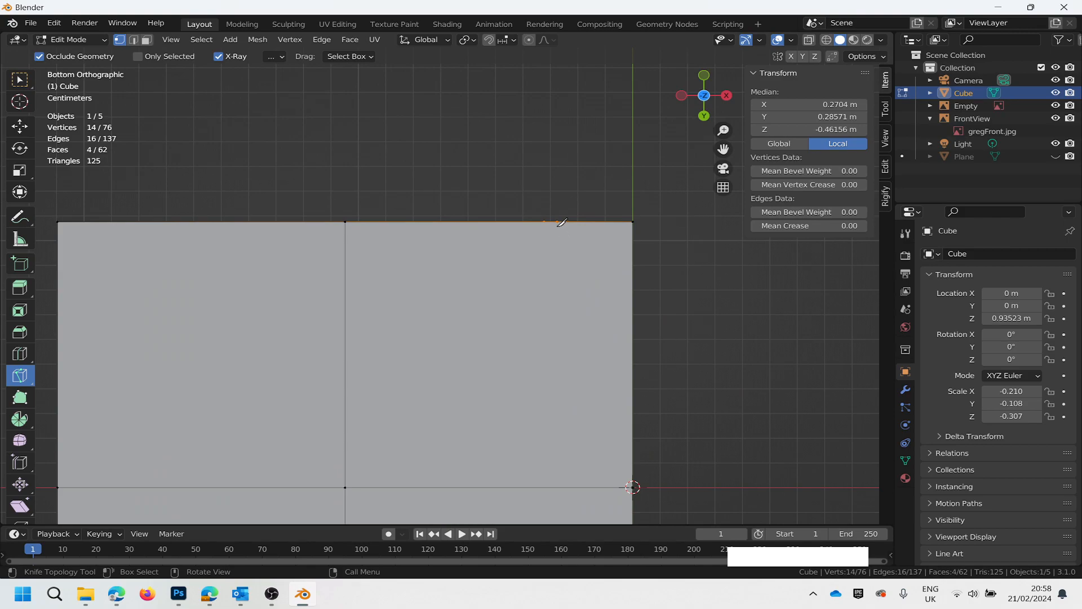
pyautogui.scroll(-5, 574, 242)
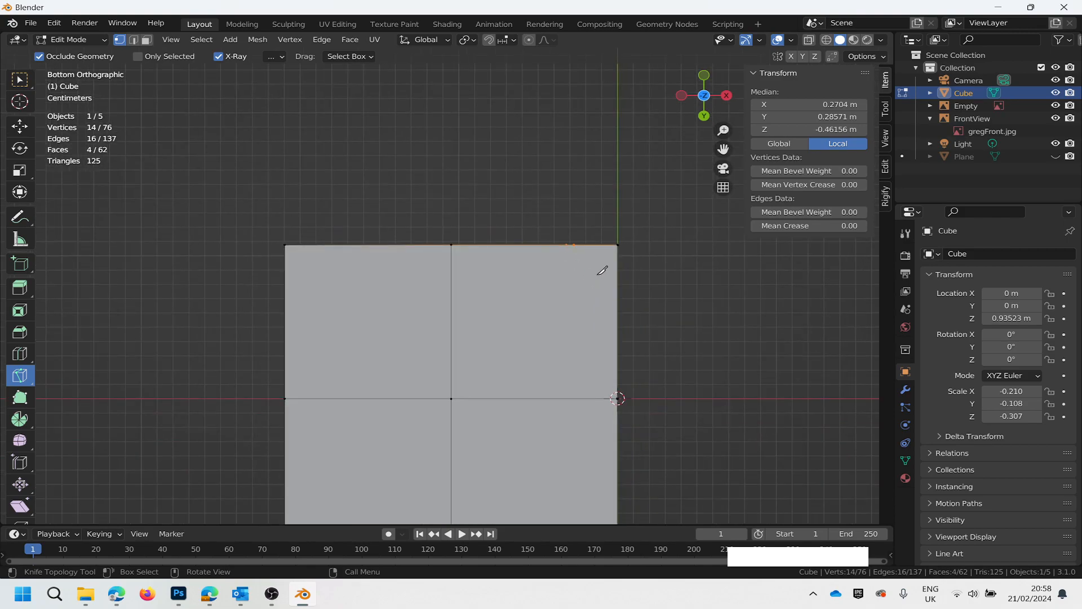
pyautogui.click(581, 254)
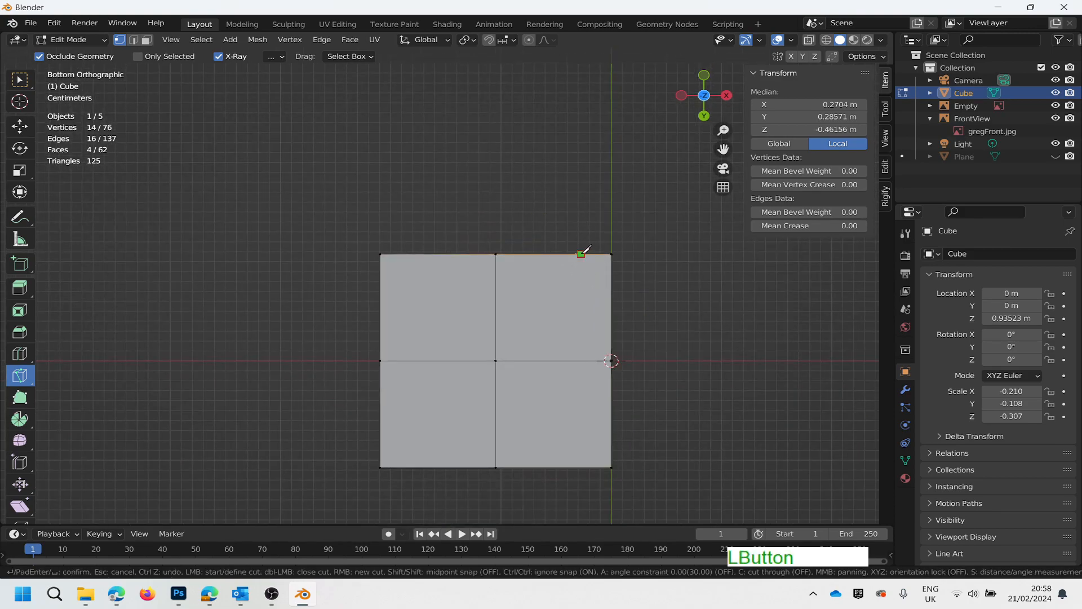
pyautogui.click(583, 467)
pyautogui.rightClick(579, 374)
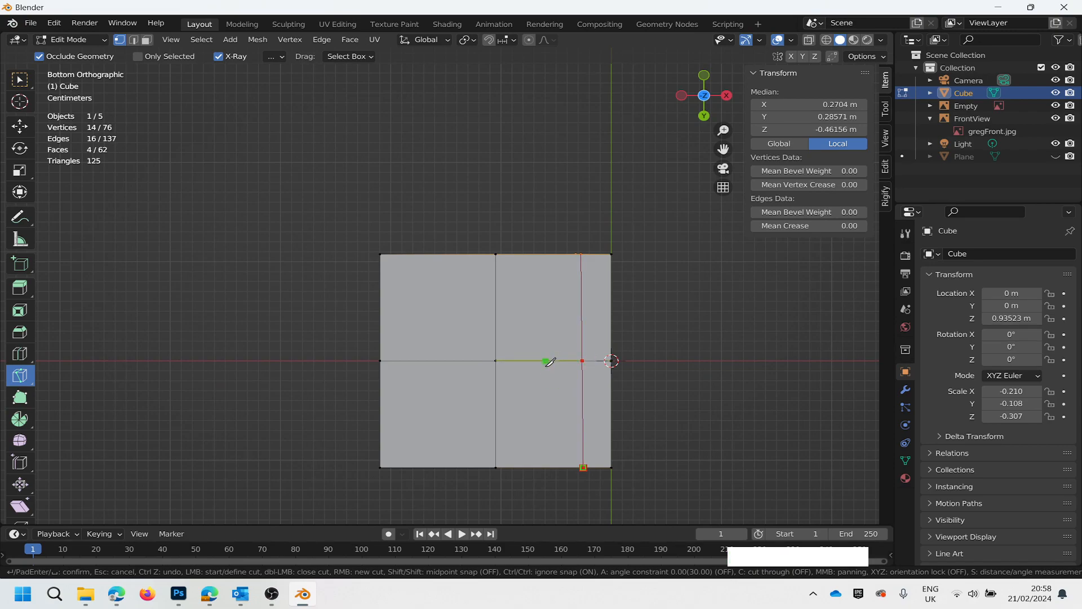
pyautogui.press('Return')
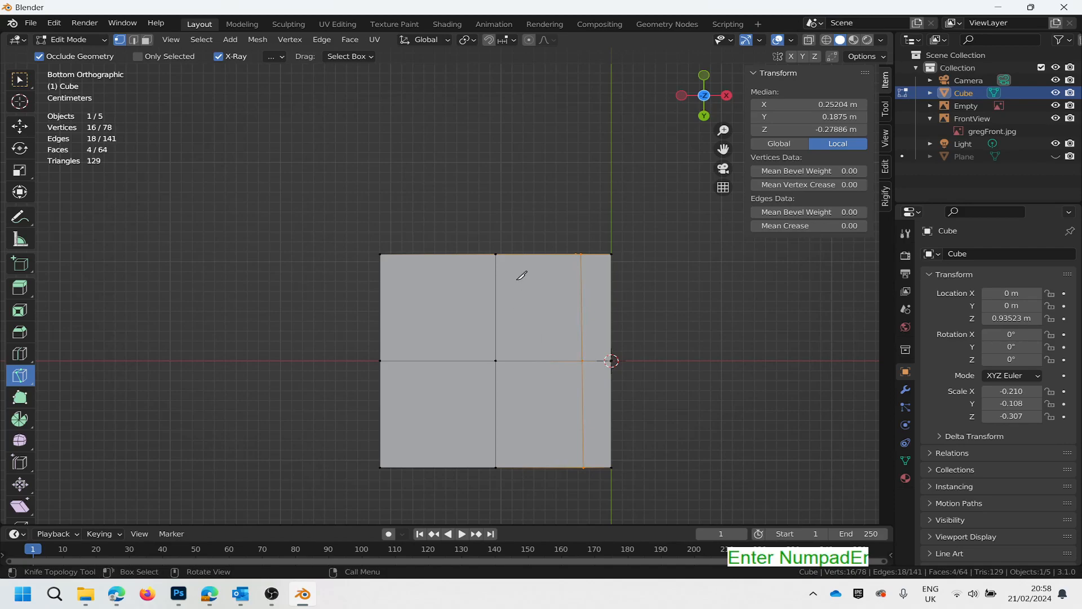
# Move the two middle front-to-back edges of the torso's underside about -0.0123 m along the global X axis.
pyautogui.moveTo(705, 82)
pyautogui.mouseDown()
pyautogui.moveTo(714, 116)
pyautogui.moveTo(709, 46)
pyautogui.moveTo(726, 60)
pyautogui.moveTo(716, 73)
pyautogui.moveTo(711, 54)
pyautogui.moveTo(714, 68)
pyautogui.mouseUp()
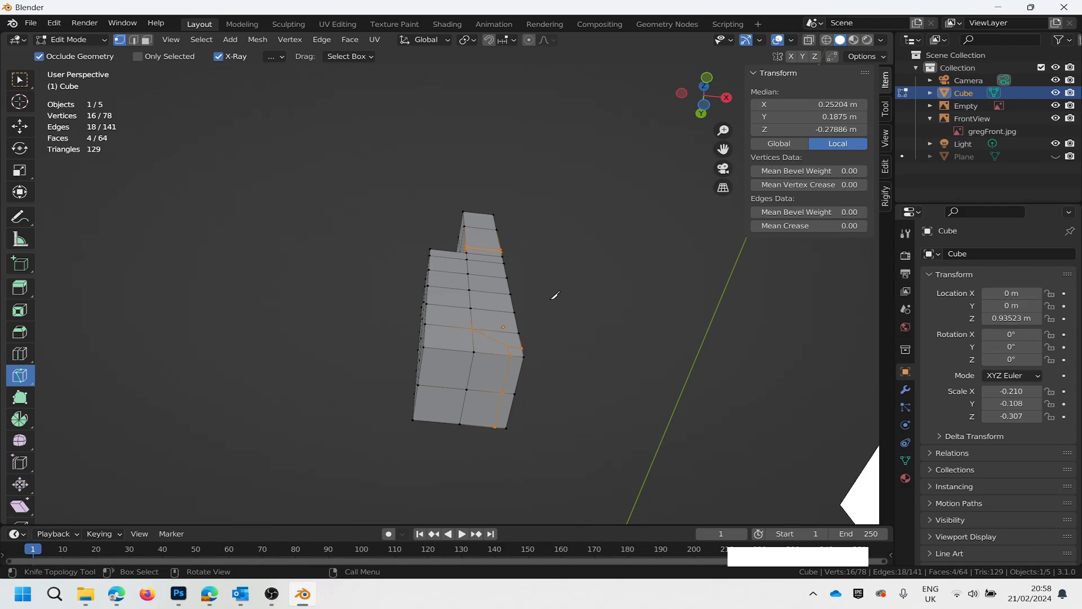
pyautogui.click(683, 94)
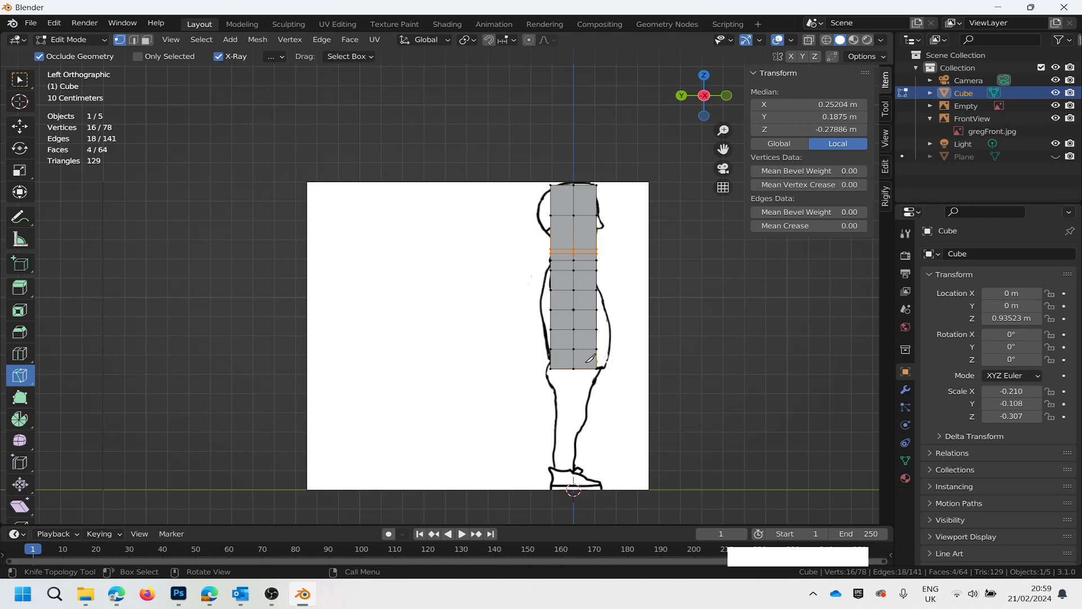
pyautogui.scroll(4, 589, 356)
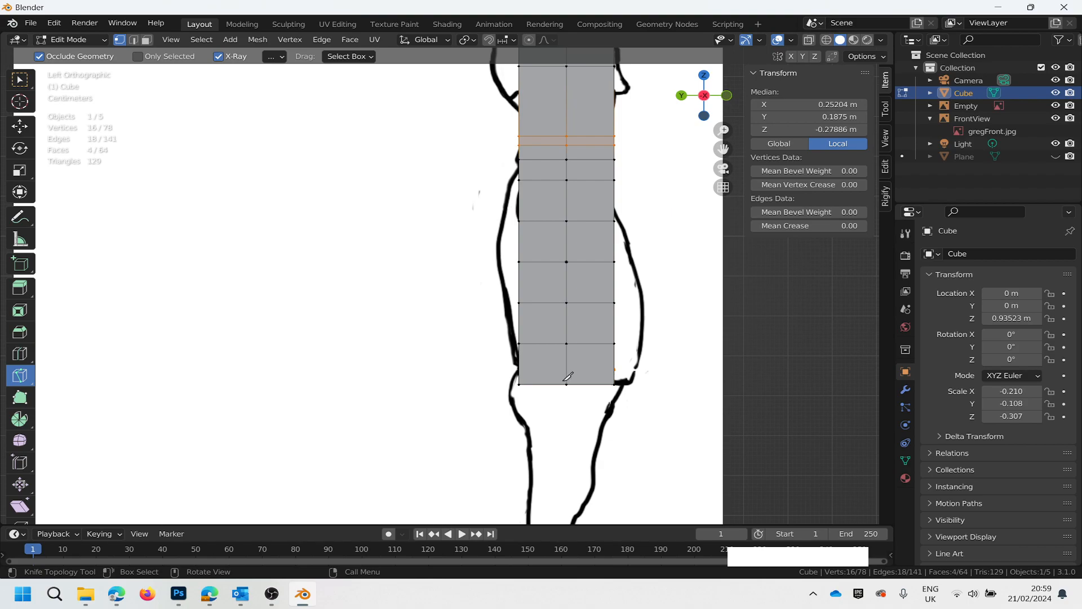
pyautogui.moveTo(613, 390); pyautogui.dragTo(510, 310, button='middle')
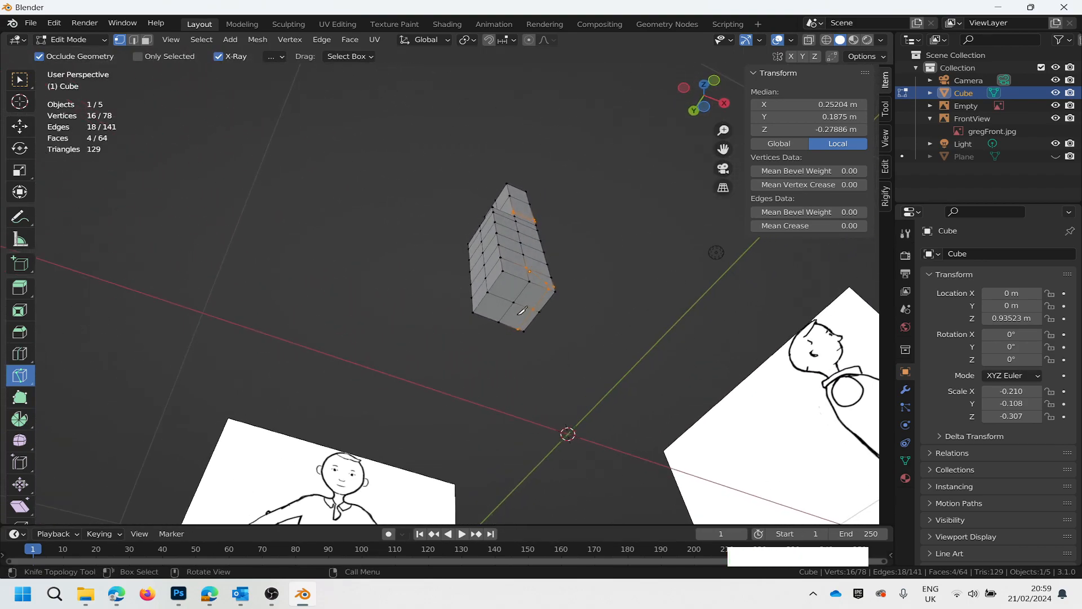
pyautogui.scroll(3, 524, 310)
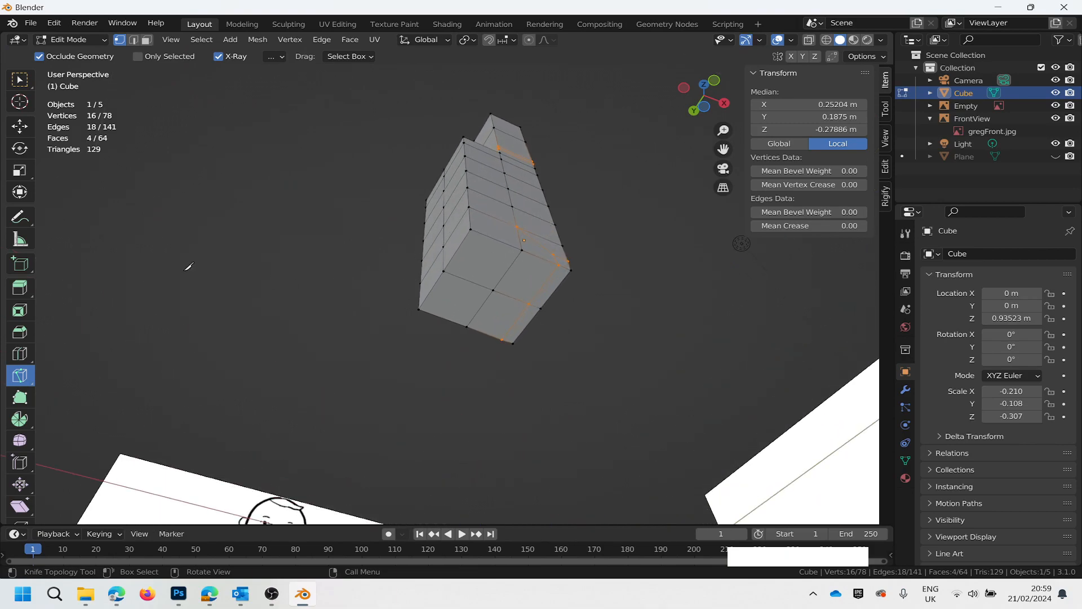
pyautogui.click(20, 80)
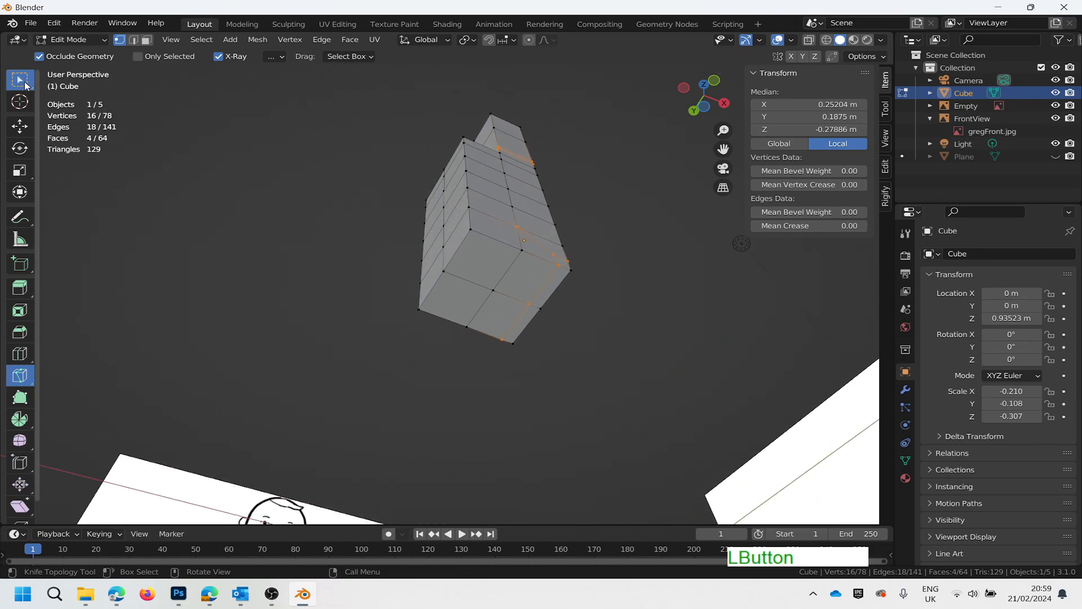
pyautogui.press('2')
pyautogui.click(505, 273)
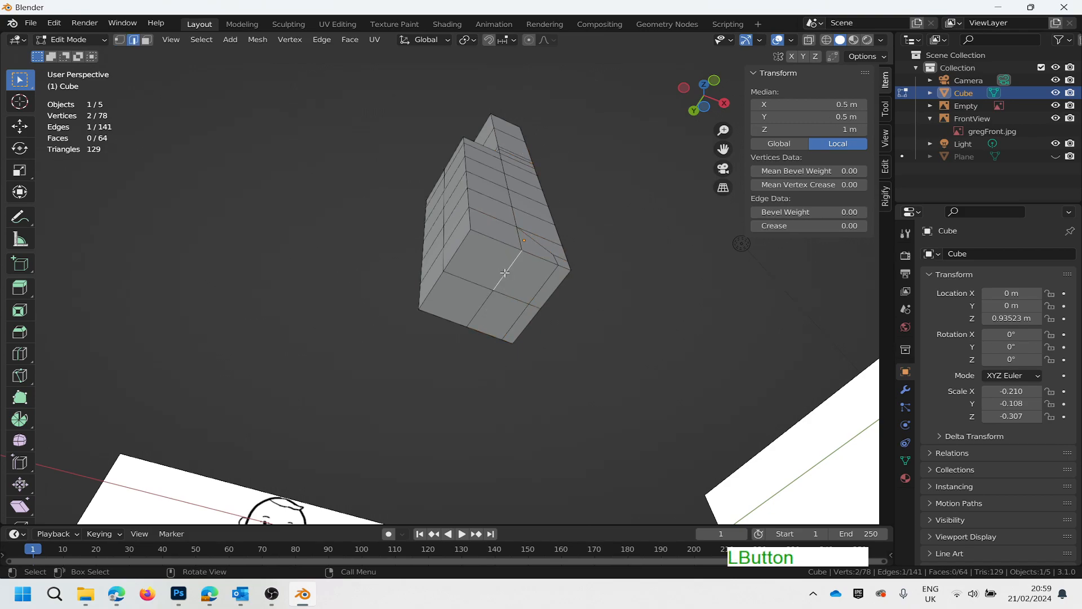
pyautogui.keyDown('shift'); pyautogui.click(480, 307); pyautogui.keyUp('shift')
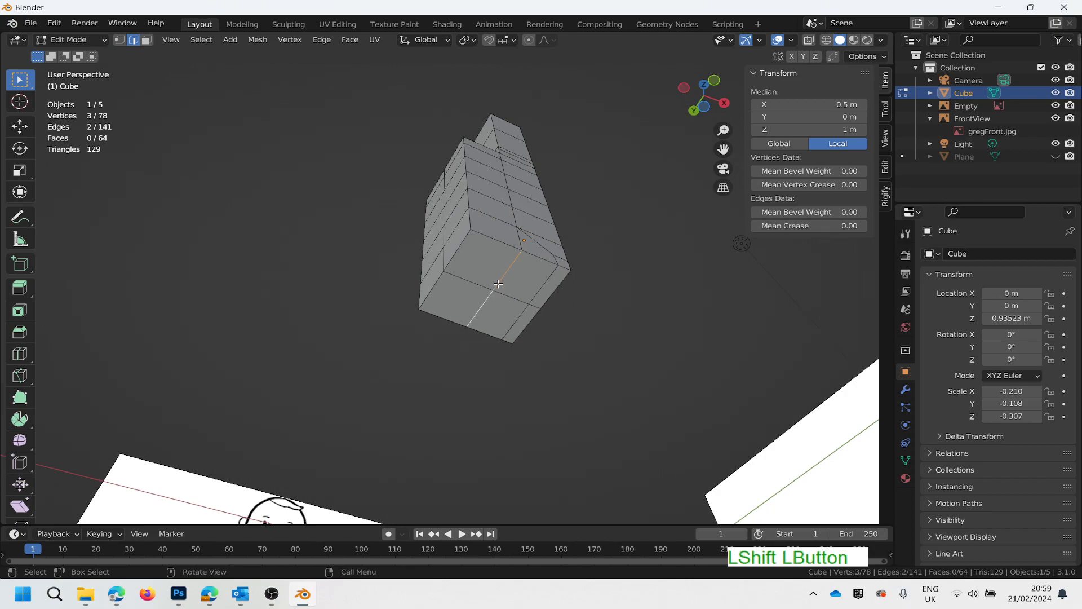
pyautogui.press('g')
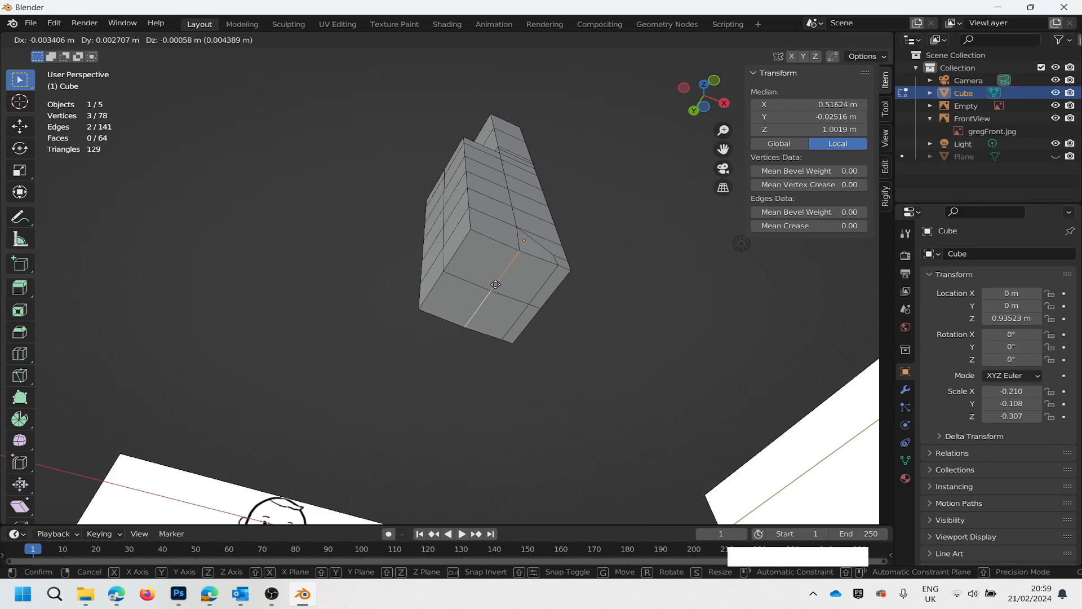
pyautogui.press('x')
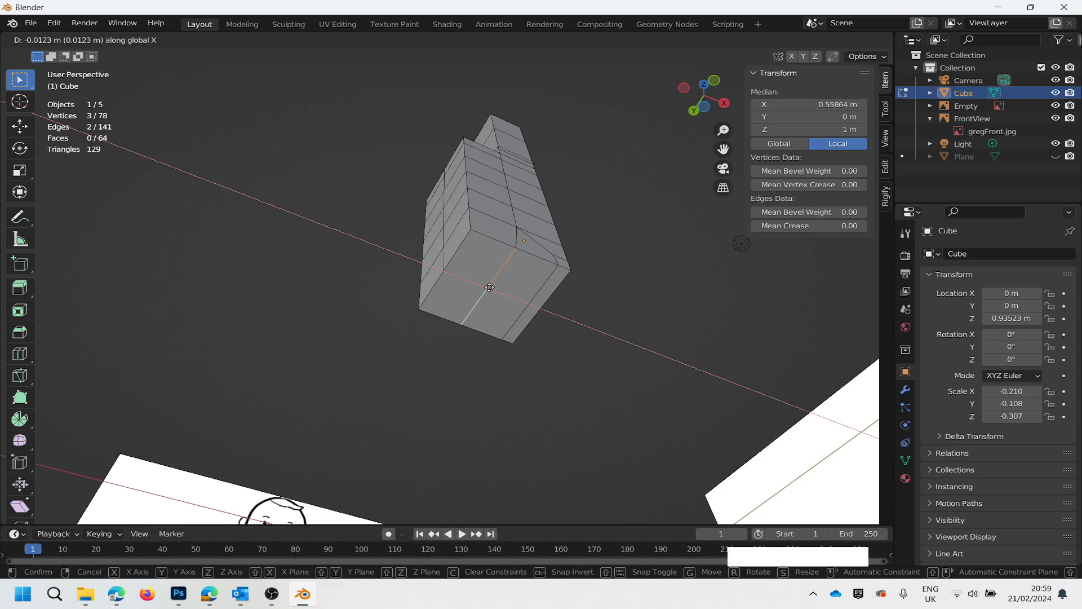
pyautogui.click(490, 288)
# Select the four large underside faces of the torso in face mode, leaving out the narrow strip along the centre line.
pyautogui.scroll(3, 470, 290)
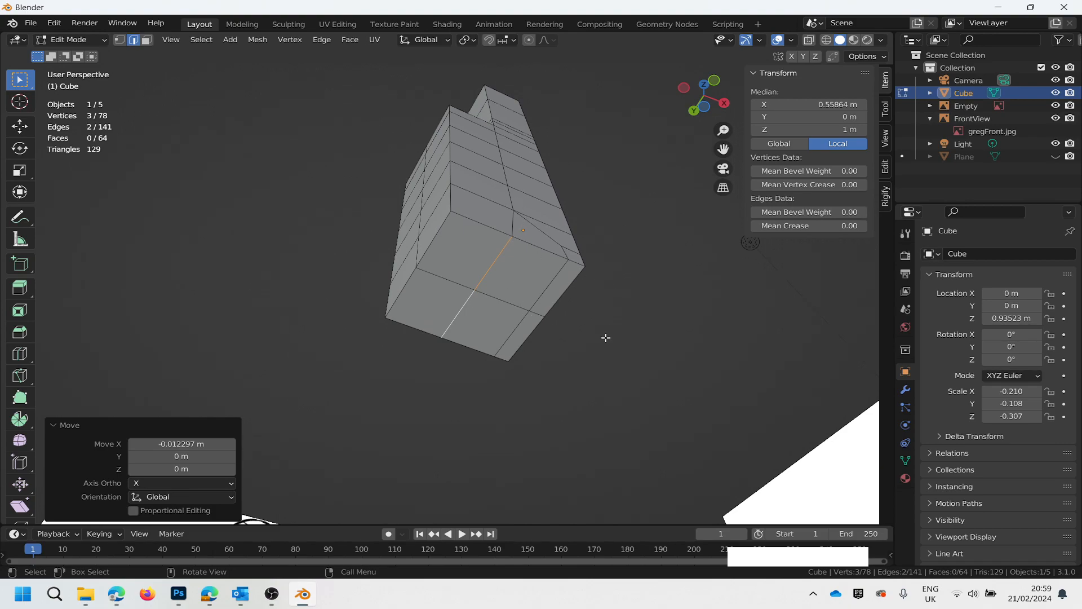
pyautogui.moveTo(592, 292); pyautogui.dragTo(499, 359, button='middle')
pyautogui.scroll(1, 498, 357)
pyautogui.scroll(-2, 498, 354)
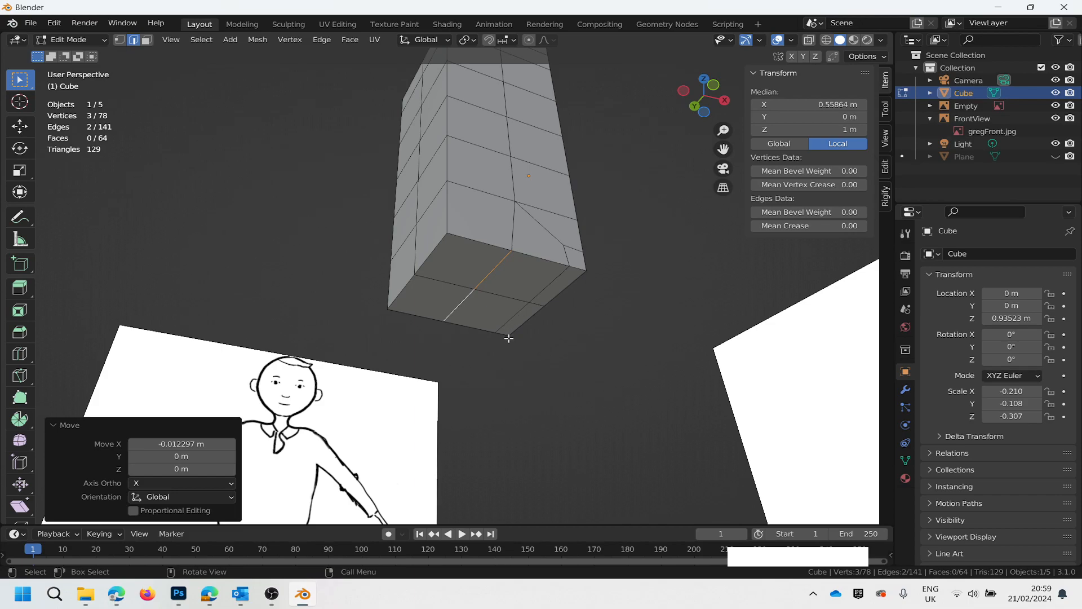
pyautogui.press('3')
pyautogui.moveTo(473, 278); pyautogui.dragTo(481, 301)
# Examine the torso's selected underside faces up close and from a distance alongside both reference drawings.
pyautogui.scroll(4, 470, 289)
pyautogui.scroll(-10, 649, 248)
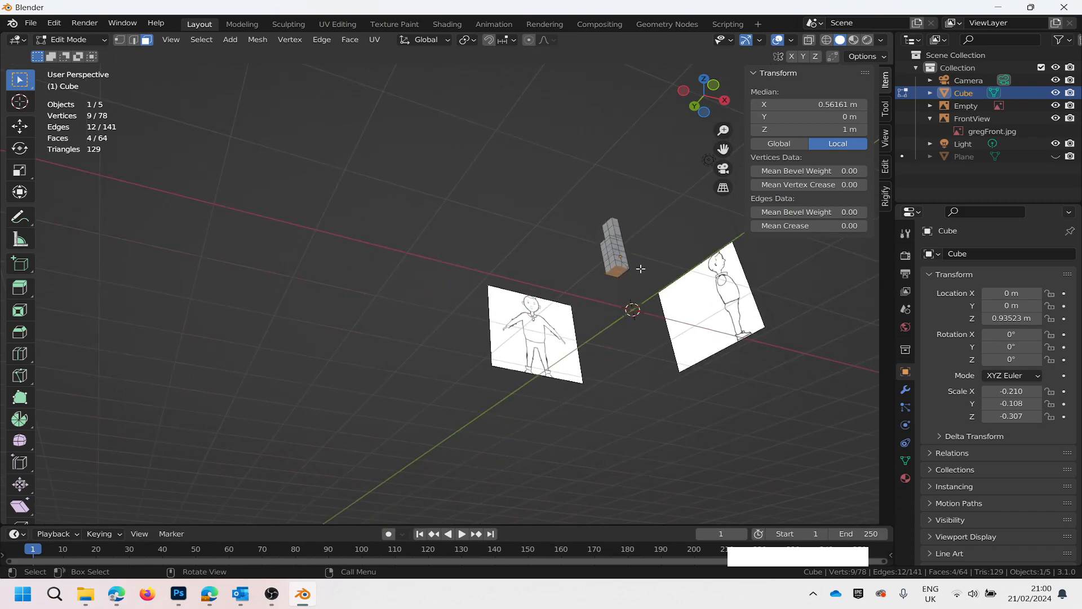
pyautogui.scroll(6, 641, 269)
pyautogui.scroll(-2, 566, 302)
pyautogui.scroll(5, 565, 302)
pyautogui.scroll(-8, 548, 265)
pyautogui.scroll(8, 596, 294)
pyautogui.scroll(5, 560, 286)
pyautogui.scroll(-3, 559, 286)
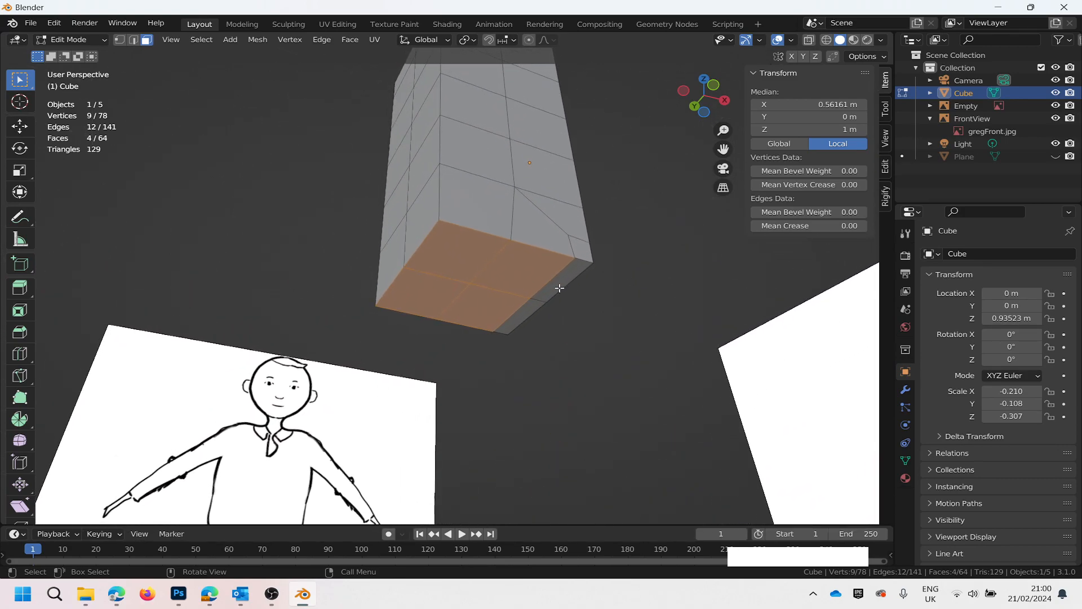
pyautogui.scroll(-8, 583, 320)
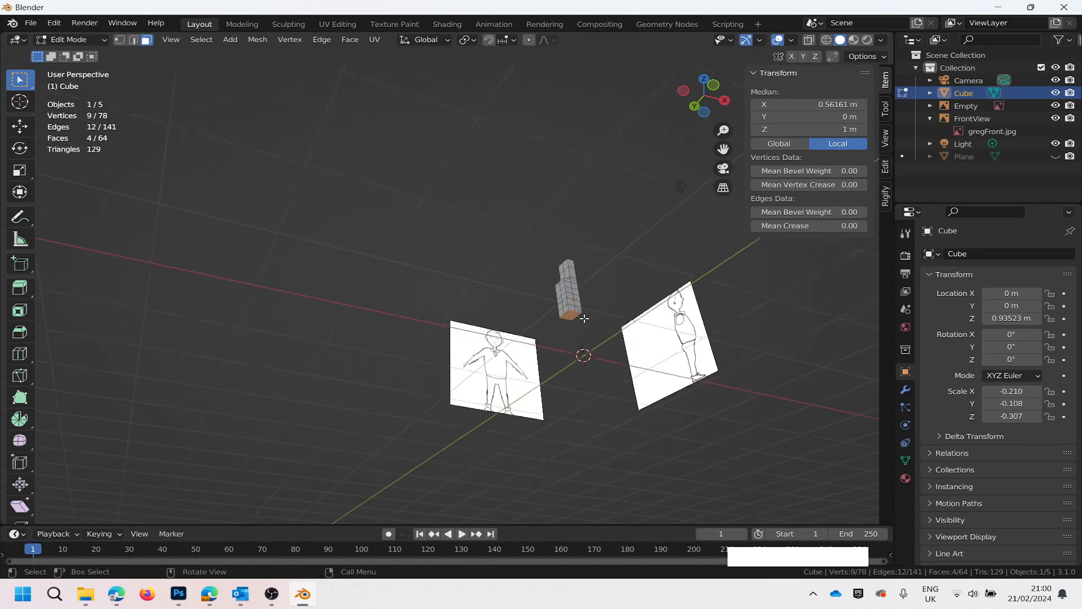
pyautogui.scroll(2, 584, 318)
pyautogui.press('ctrl')
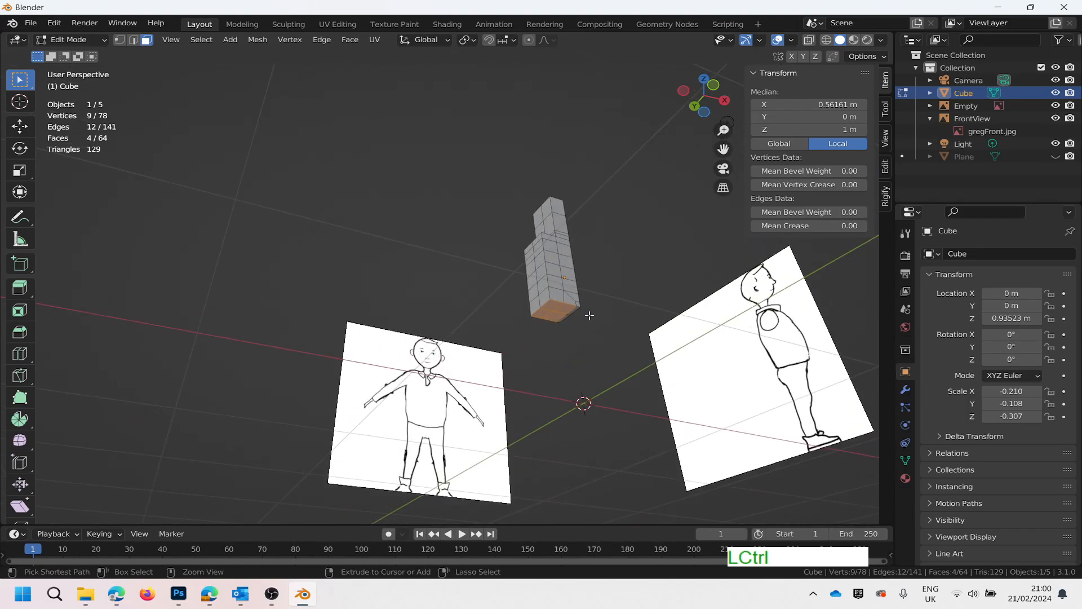
pyautogui.moveTo(589, 316)
pyautogui.keyDown('ctrl'); pyautogui.mouseDown(button='middle')
pyautogui.moveTo(608, 186)
pyautogui.moveTo(601, 169)
pyautogui.moveTo(599, 230)
pyautogui.moveTo(629, 112)
pyautogui.mouseUp(button='middle'); pyautogui.keyUp('ctrl')
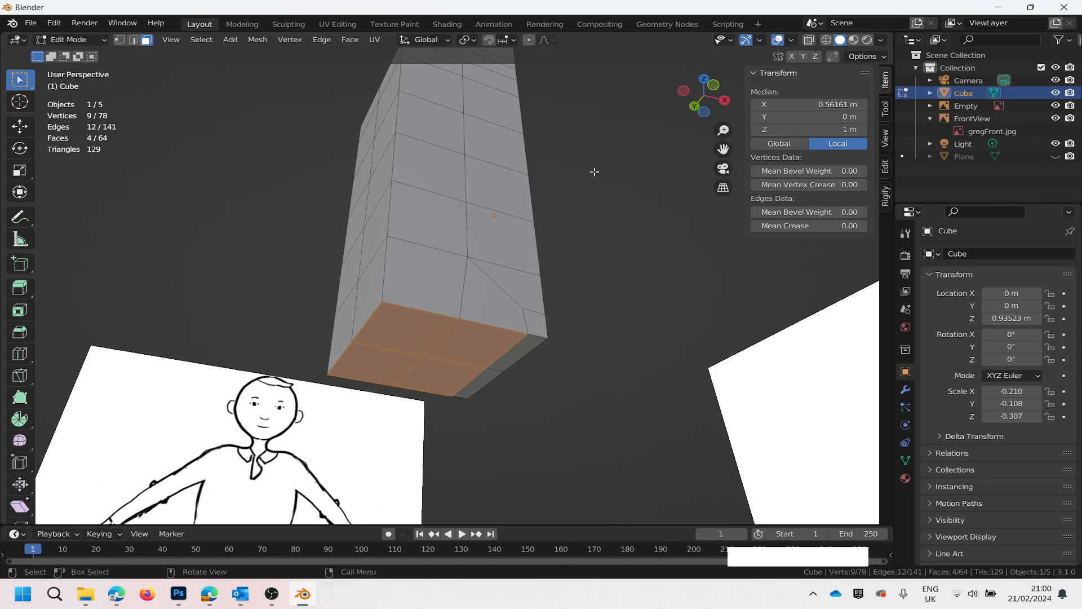
# Review the viewport's active tool options and its focal length, clipping and view lock settings, and return to the transform values.
pyautogui.click(886, 110)
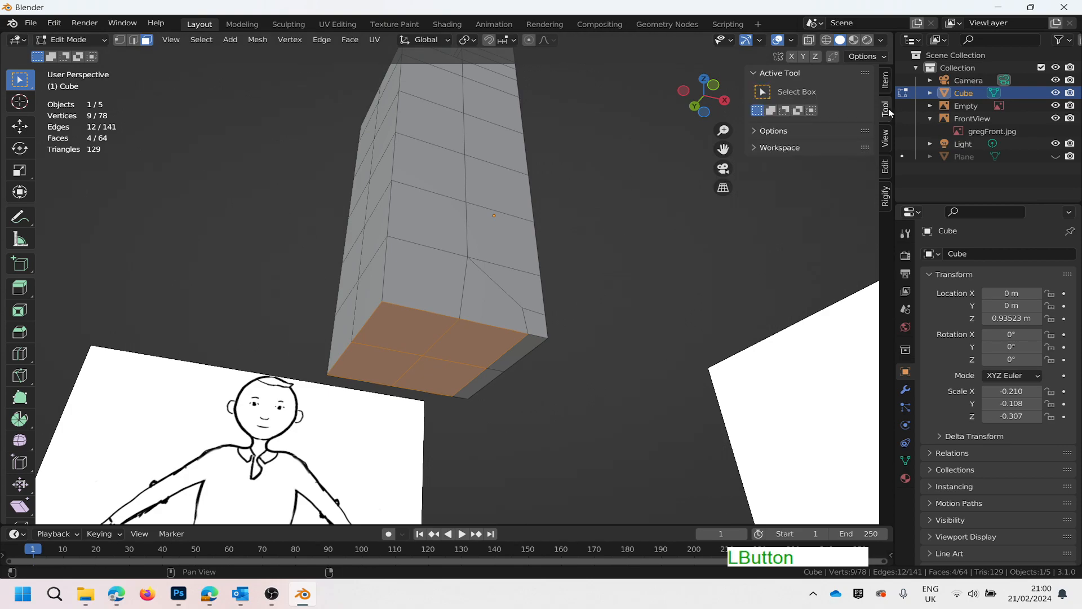
pyautogui.click(888, 146)
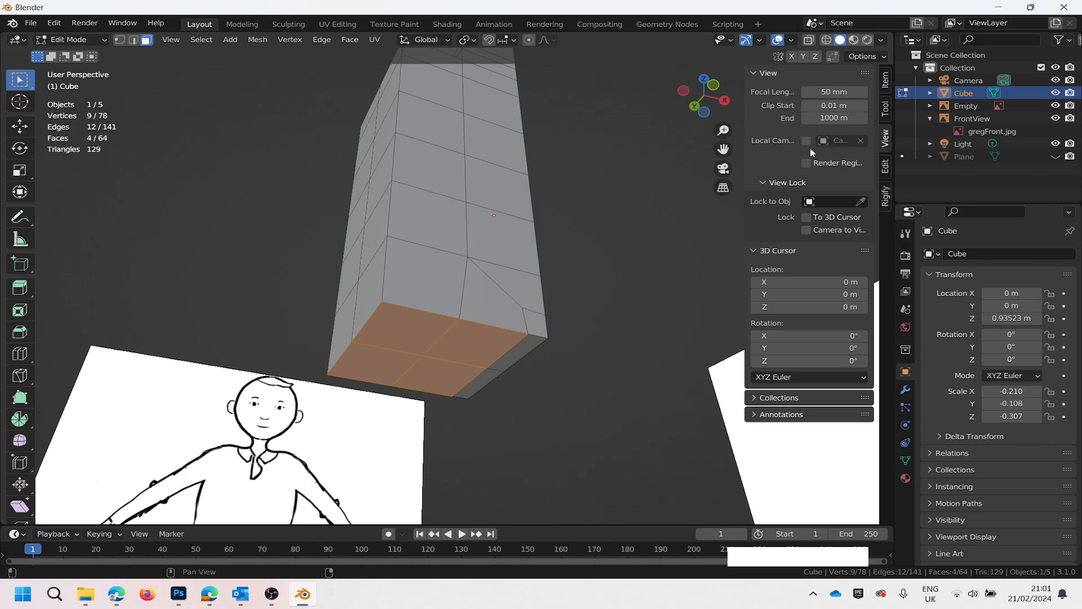
pyautogui.click(886, 83)
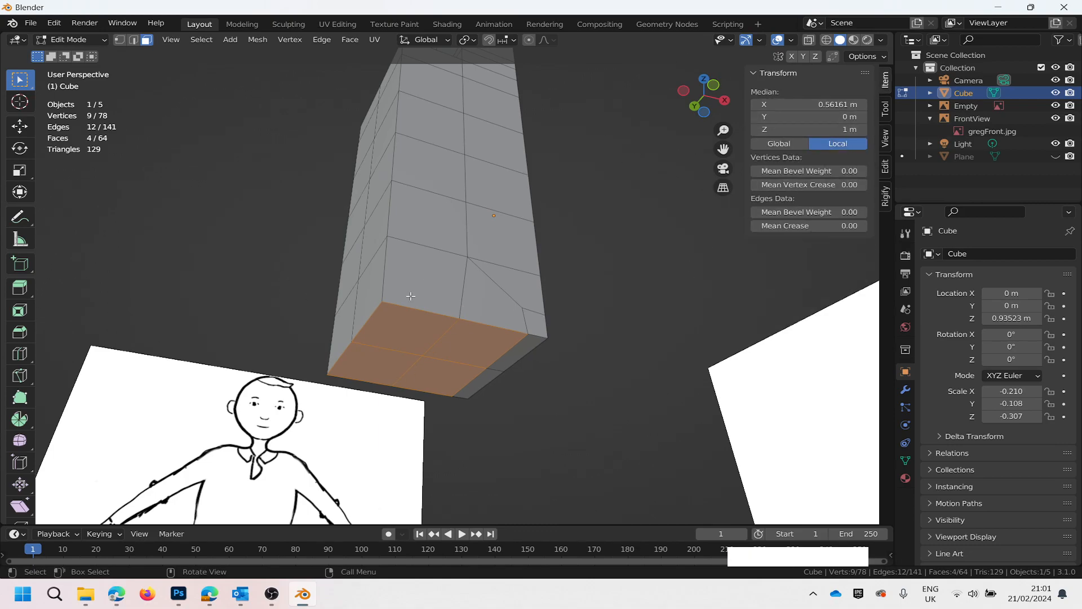
pyautogui.moveTo(593, 345); pyautogui.dragTo(598, 329, button='middle')
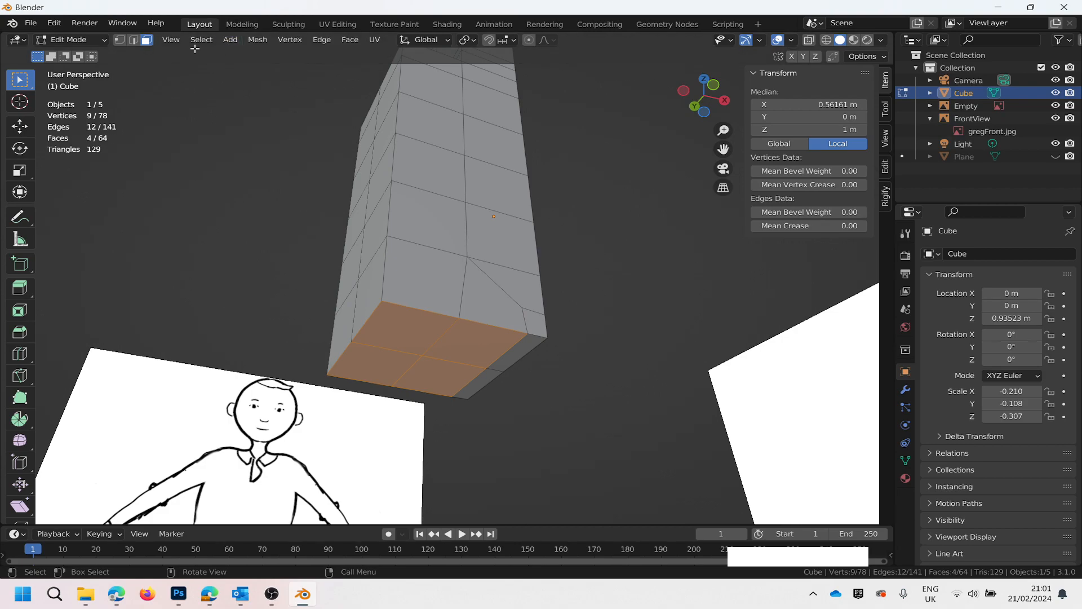
# Switch to the Modeling workspace and show the transform sidebar and scene statistics in its viewport.
pyautogui.click(246, 25)
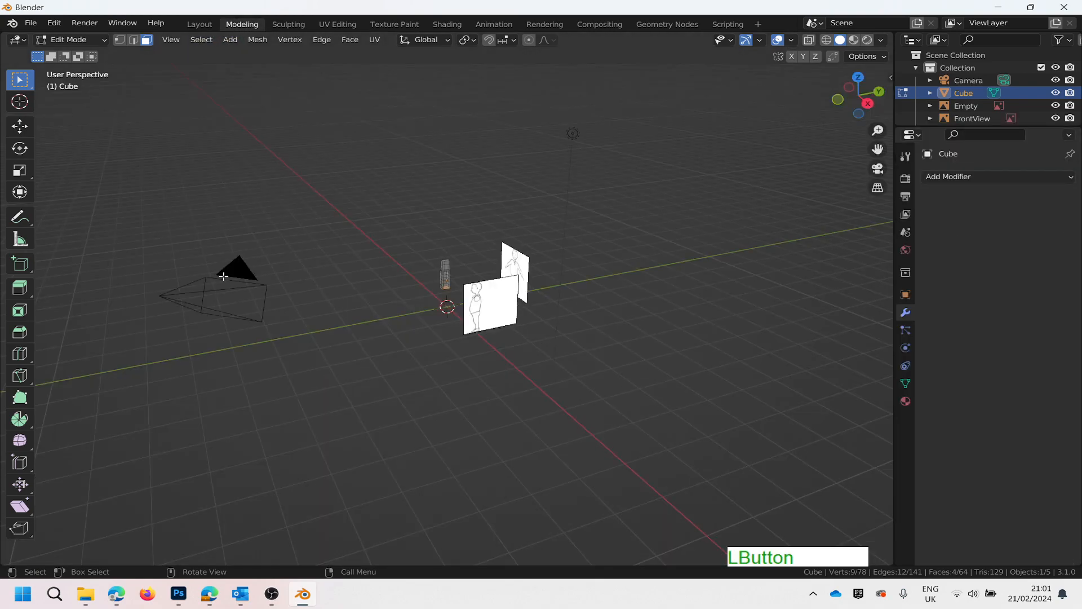
pyautogui.moveTo(374, 360); pyautogui.dragTo(515, 270, button='middle')
pyautogui.scroll(6, 515, 270)
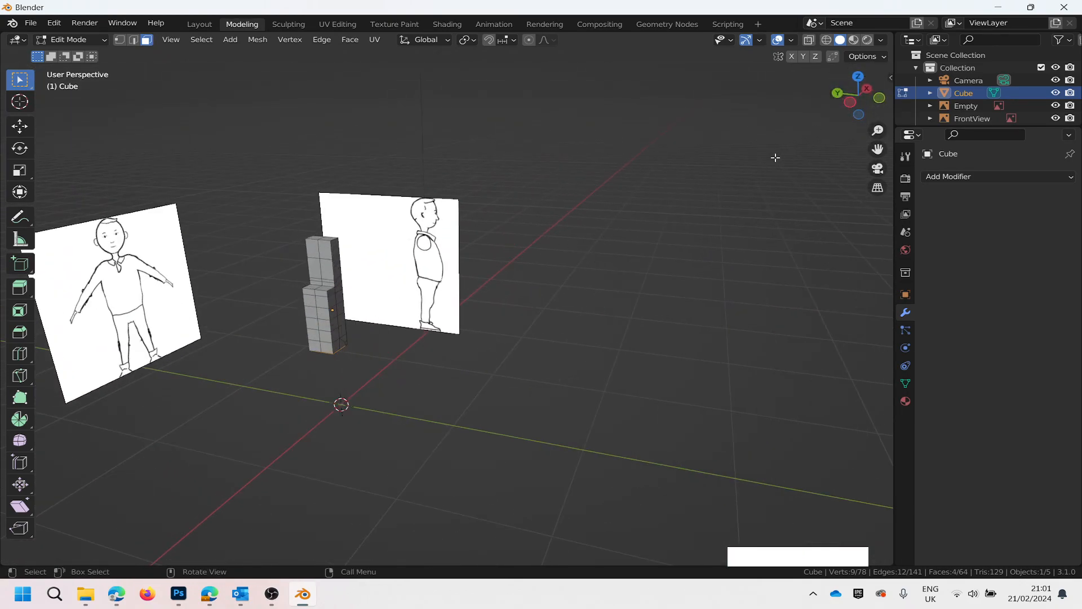
pyautogui.press('n')
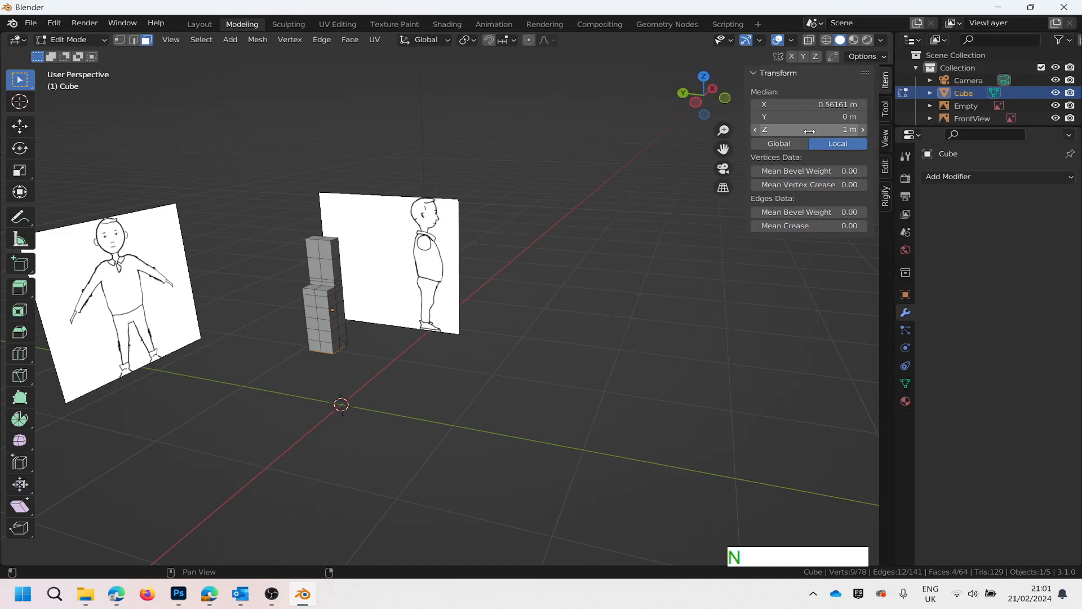
pyautogui.click(792, 40)
pyautogui.click(705, 141)
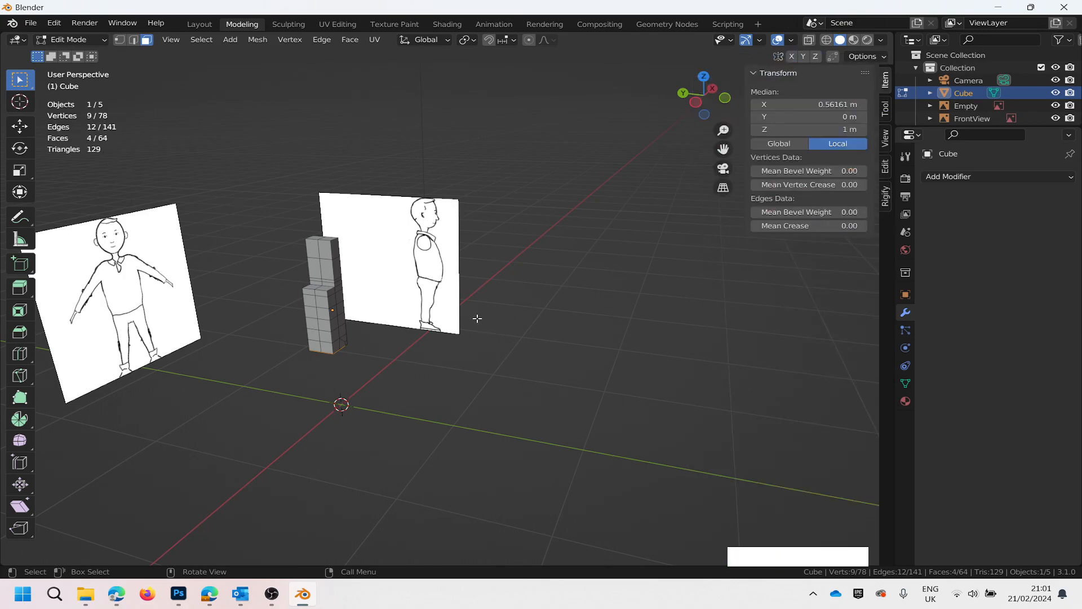
pyautogui.scroll(-1, 266, 322)
pyautogui.scroll(2, 258, 315)
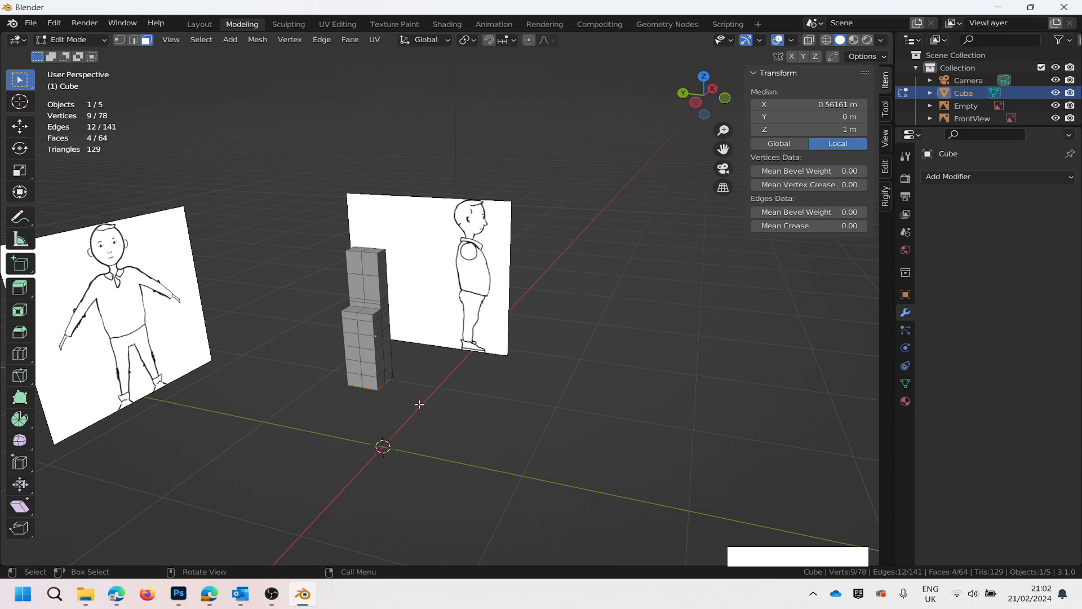
# With the Scale tool active, extrude the selected underside faces straight down to the front drawing's knee, to a local median Z of about 2.09 m.
pyautogui.moveTo(489, 385); pyautogui.dragTo(418, 338, button='middle')
pyautogui.scroll(8, 374, 400)
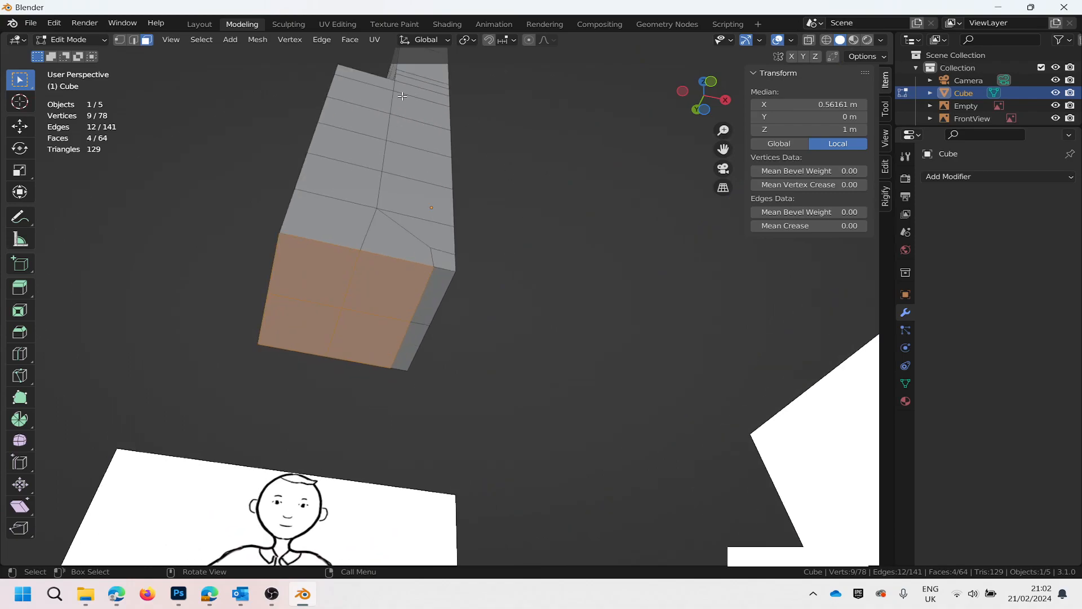
pyautogui.click(349, 39)
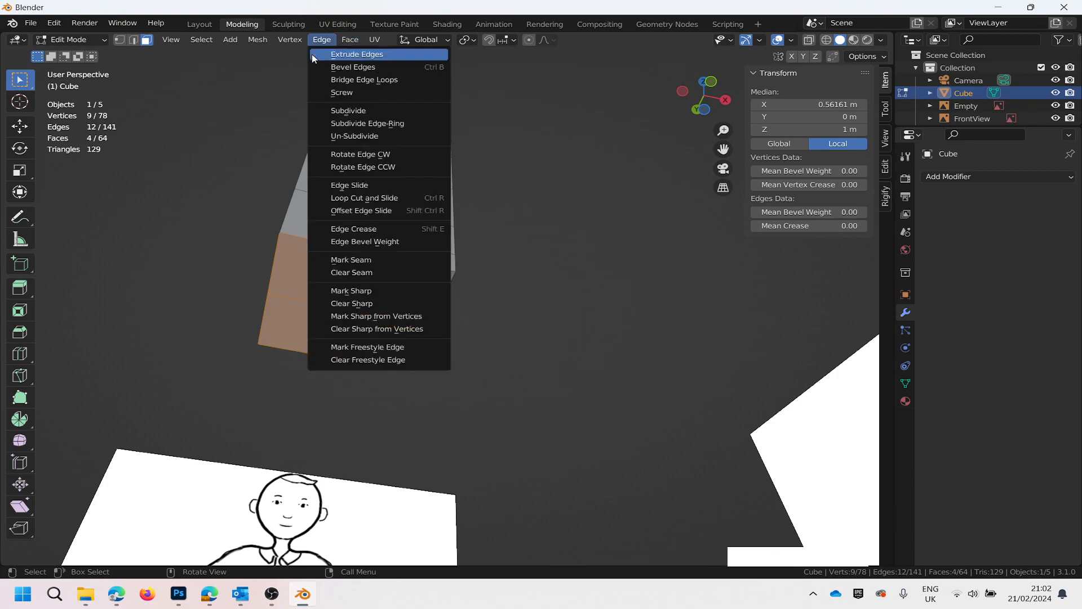
pyautogui.click(20, 172)
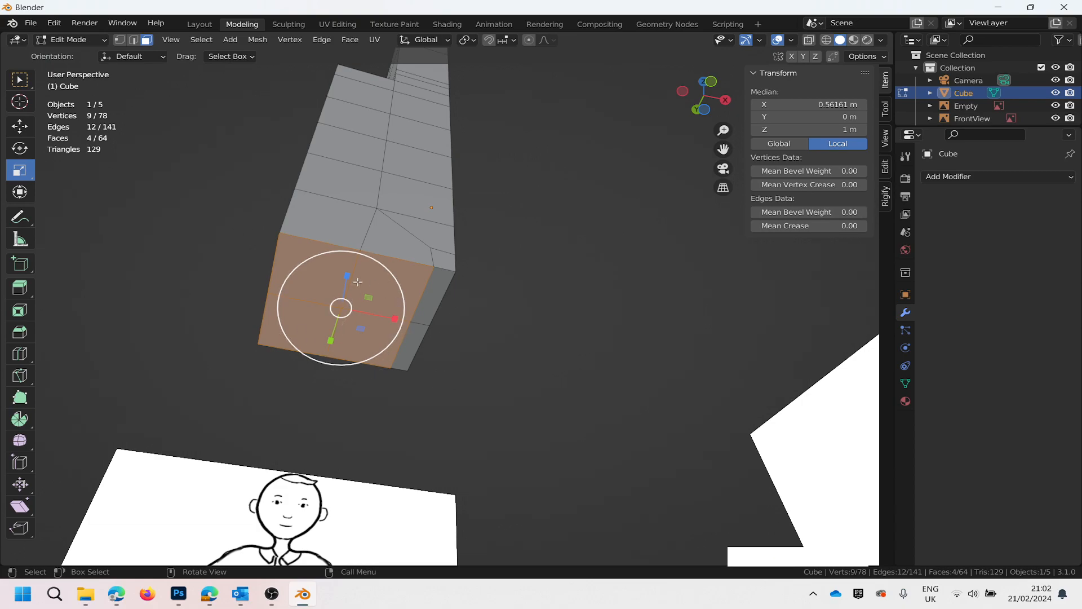
pyautogui.moveTo(399, 416)
pyautogui.mouseDown(button='middle')
pyautogui.moveTo(448, 424)
pyautogui.moveTo(428, 425)
pyautogui.moveTo(420, 401)
pyautogui.mouseUp(button='middle')
pyautogui.scroll(-5, 421, 401)
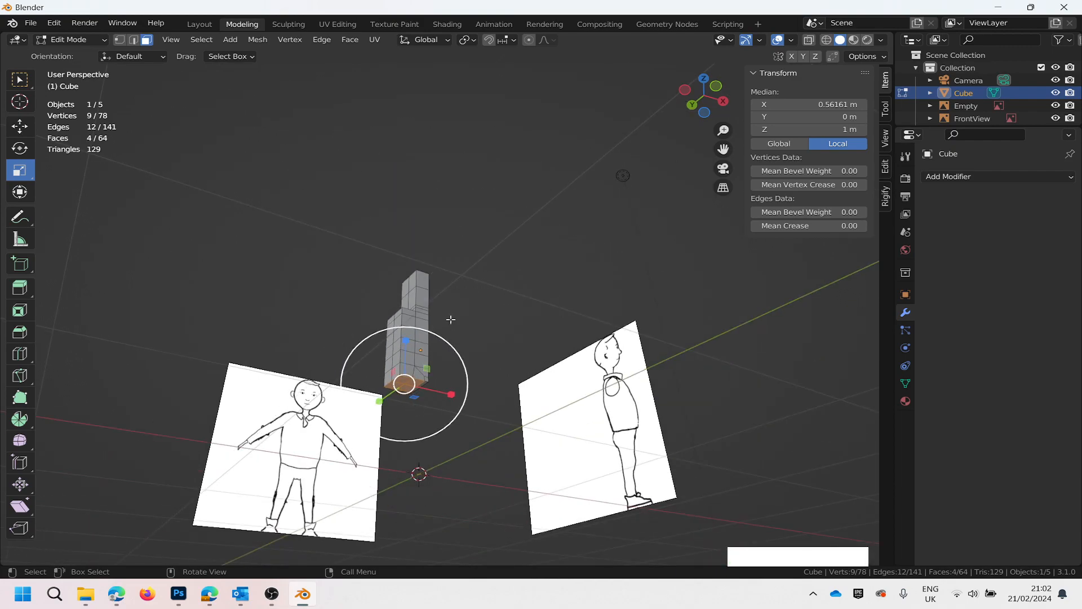
pyautogui.click(716, 87)
pyautogui.scroll(4, 468, 399)
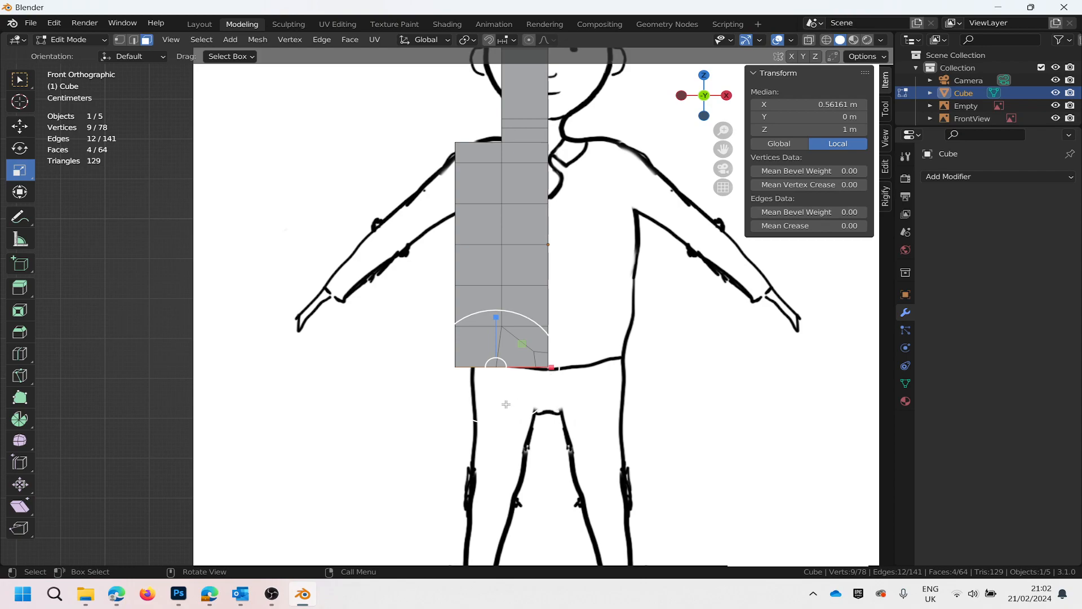
pyautogui.moveTo(506, 404); pyautogui.dragTo(526, 332, button='middle')
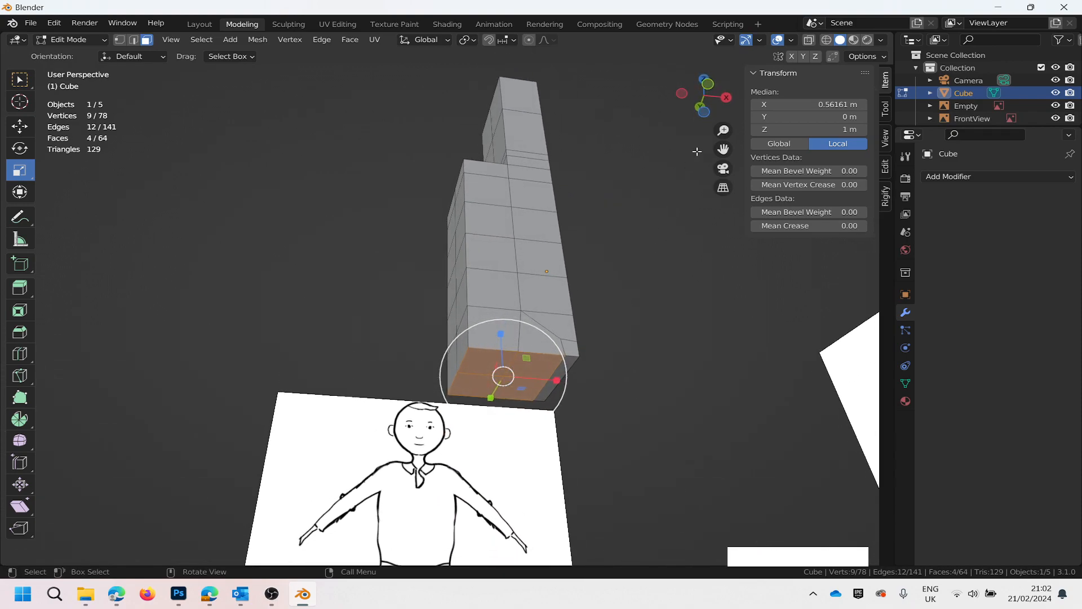
pyautogui.click(708, 85)
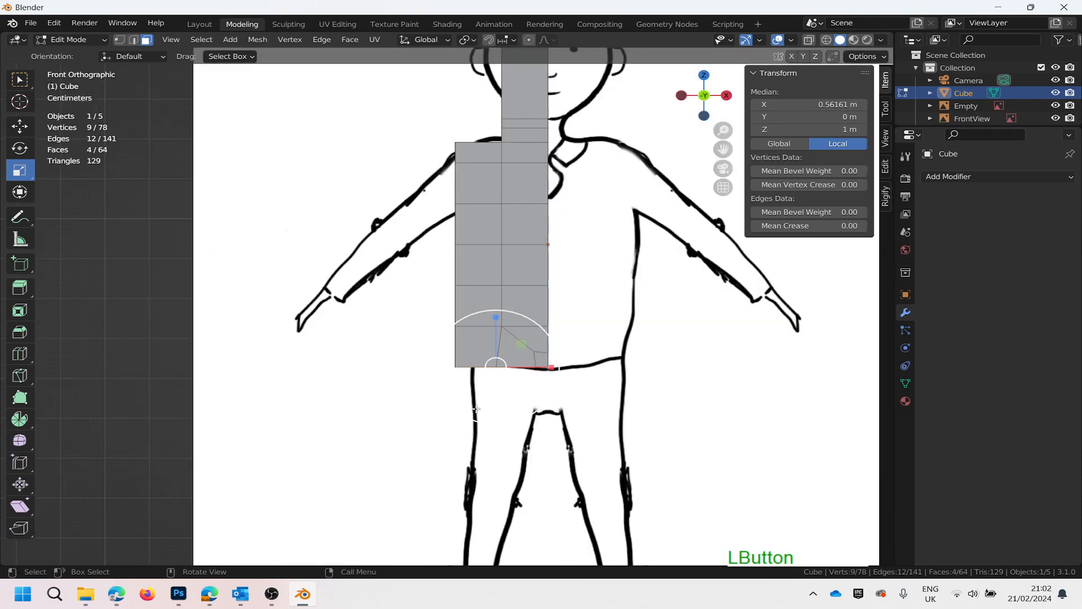
pyautogui.press('e')
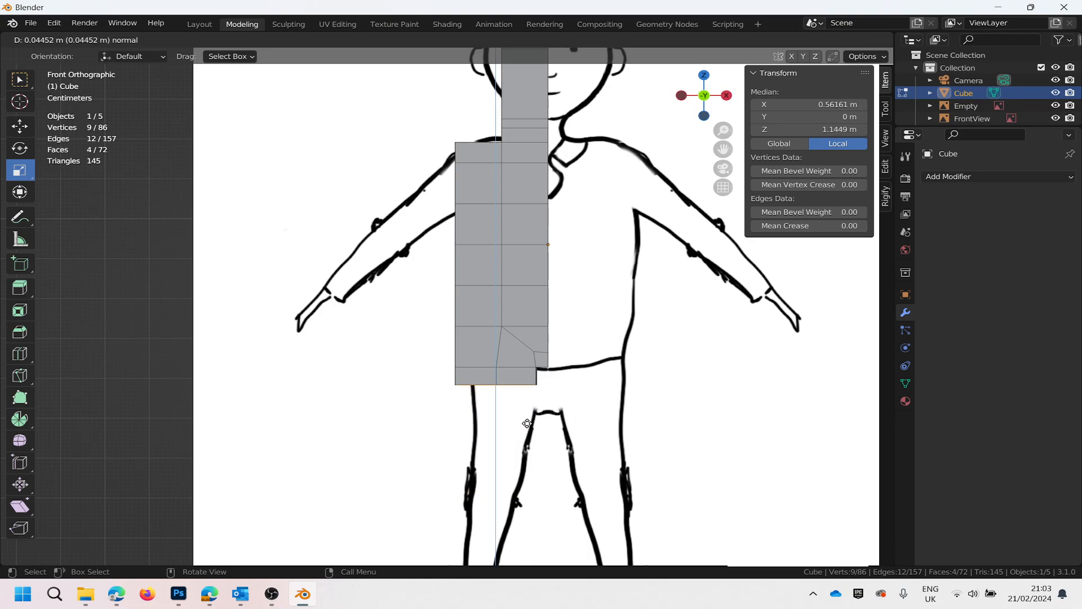
pyautogui.click(509, 539)
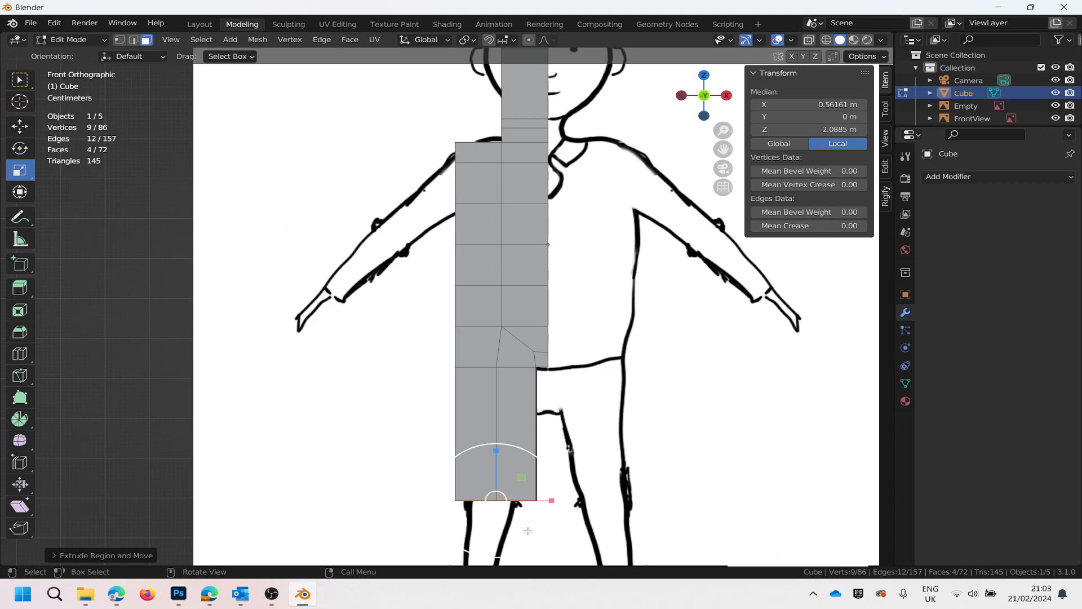
# Scale the knee-end faces narrower along X to approximate the width of the leg in the front drawing.
pyautogui.moveTo(552, 500); pyautogui.dragTo(534, 499)
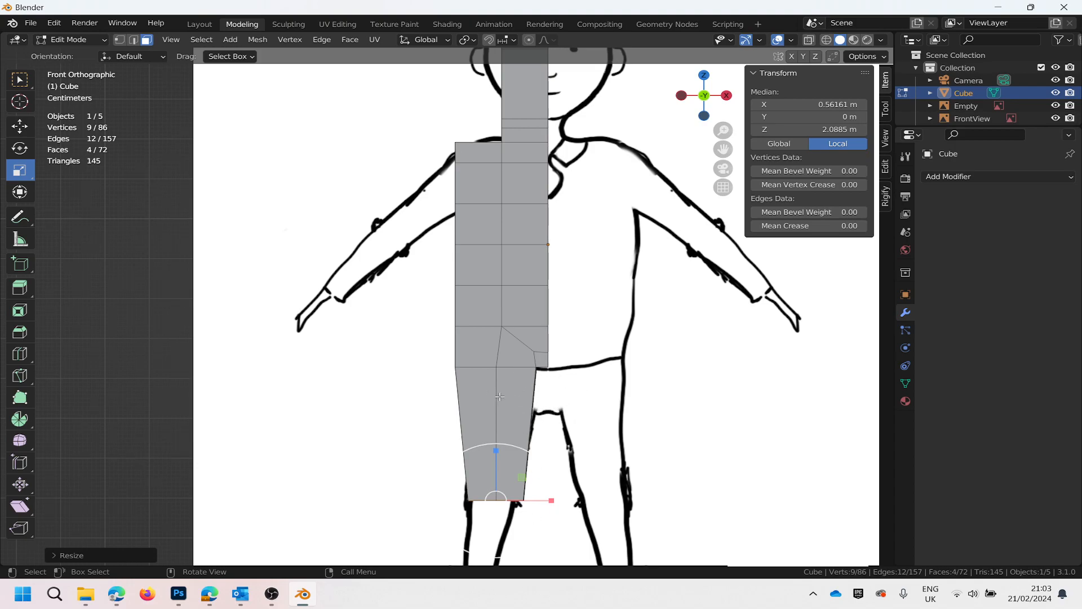
pyautogui.scroll(-3, 416, 481)
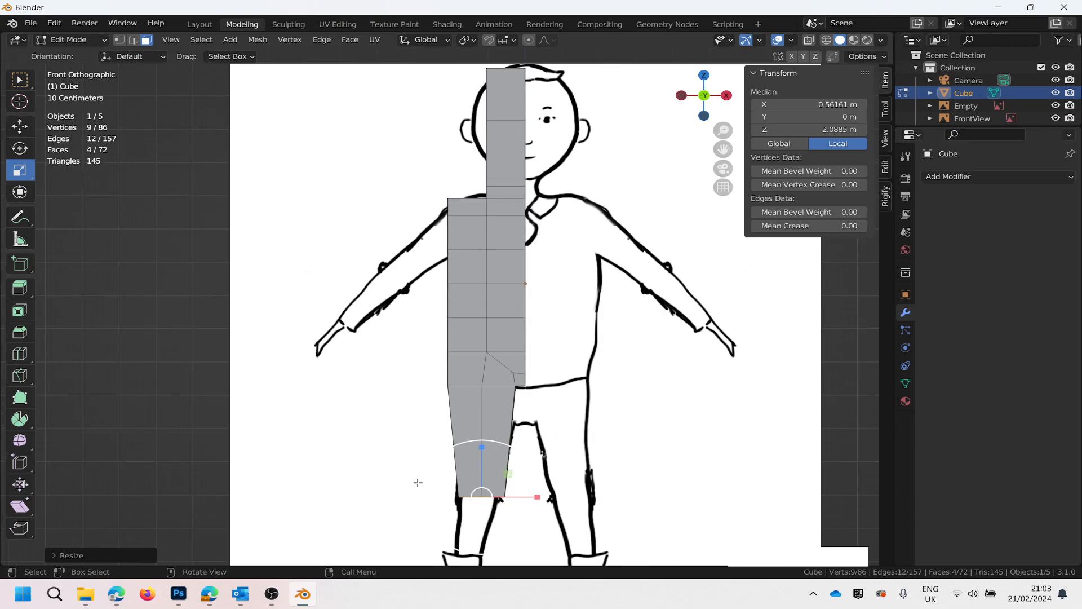
pyautogui.scroll(2, 423, 483)
pyautogui.scroll(1, 459, 506)
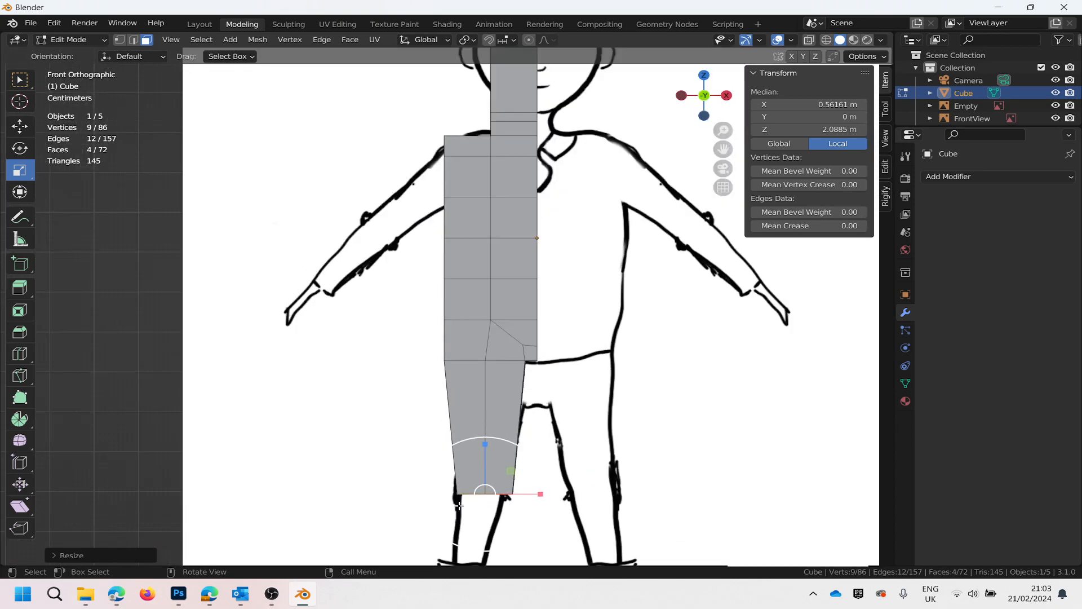
pyautogui.moveTo(540, 496); pyautogui.dragTo(535, 496)
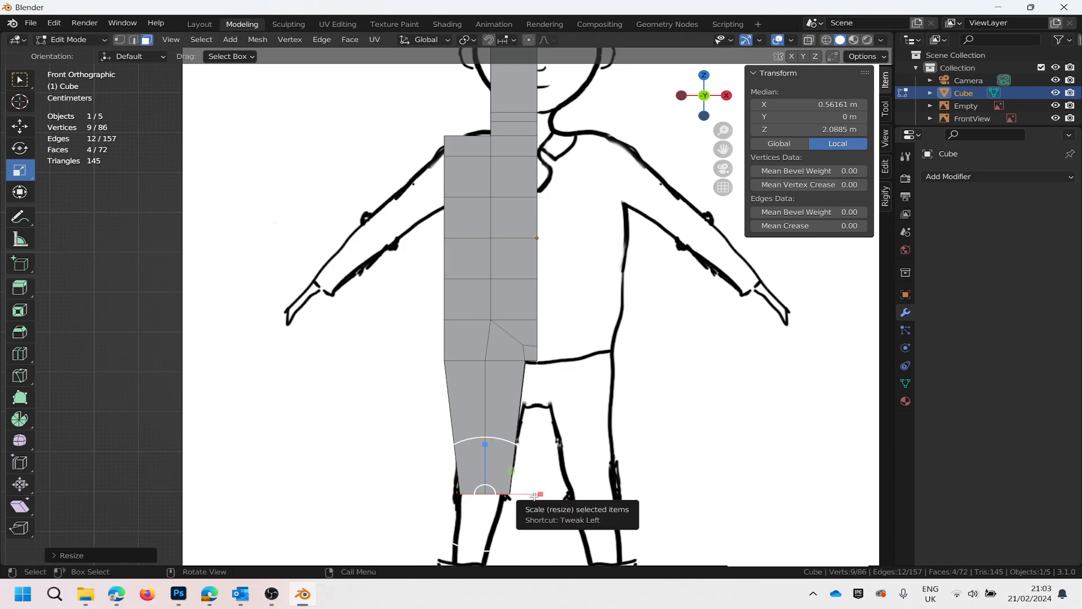
# Move the knee-end faces outward along X to a local median X of about 0.66 m, following the front drawing's leg.
pyautogui.press('g')
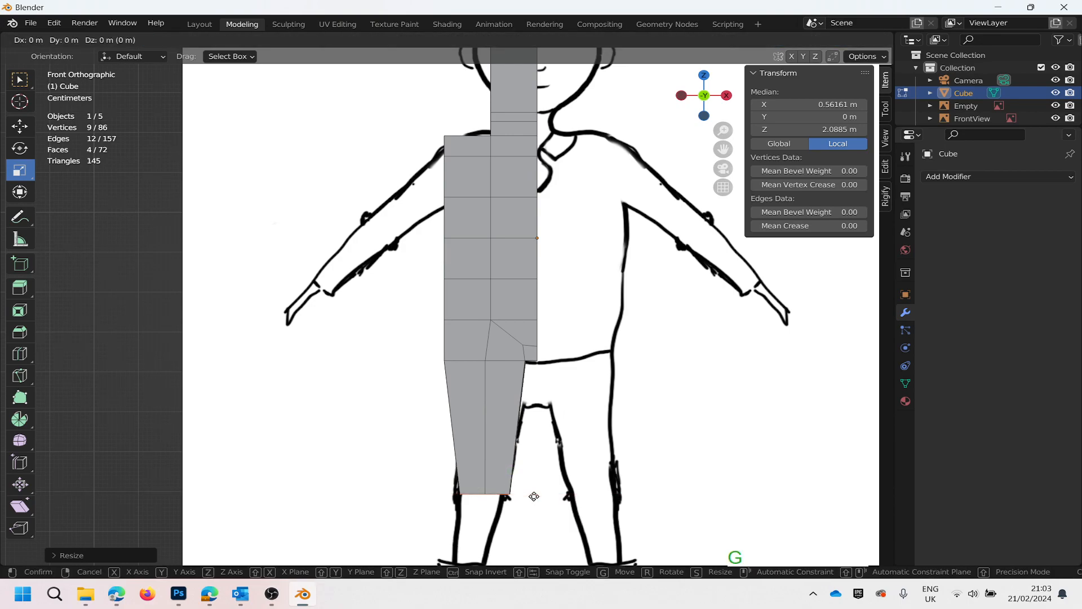
pyautogui.press('x')
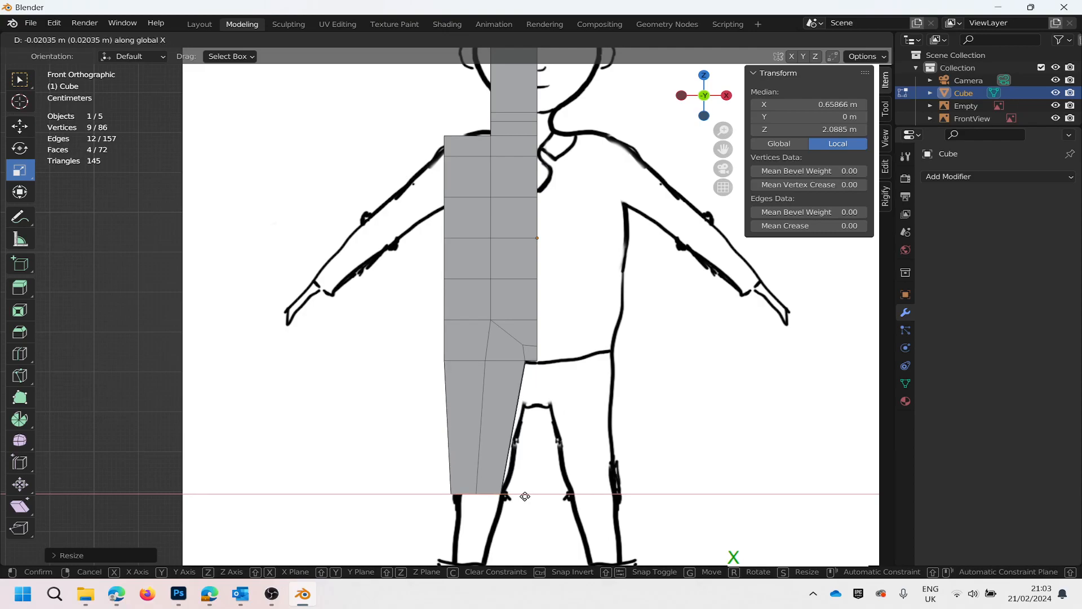
pyautogui.click(525, 496)
pyautogui.scroll(-5, 525, 497)
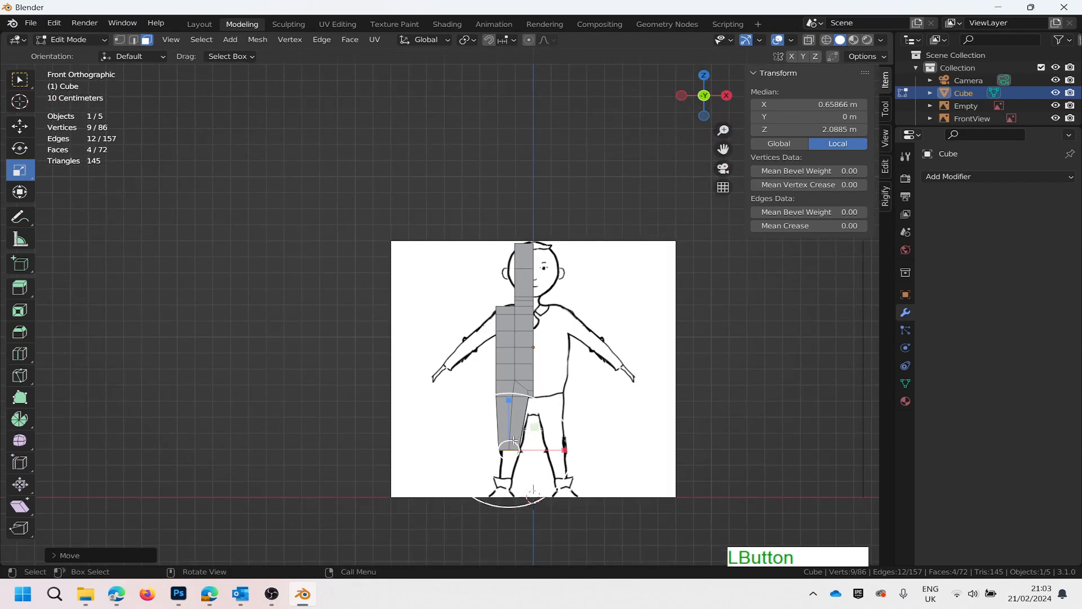
pyautogui.scroll(5, 513, 440)
pyautogui.scroll(-2, 502, 479)
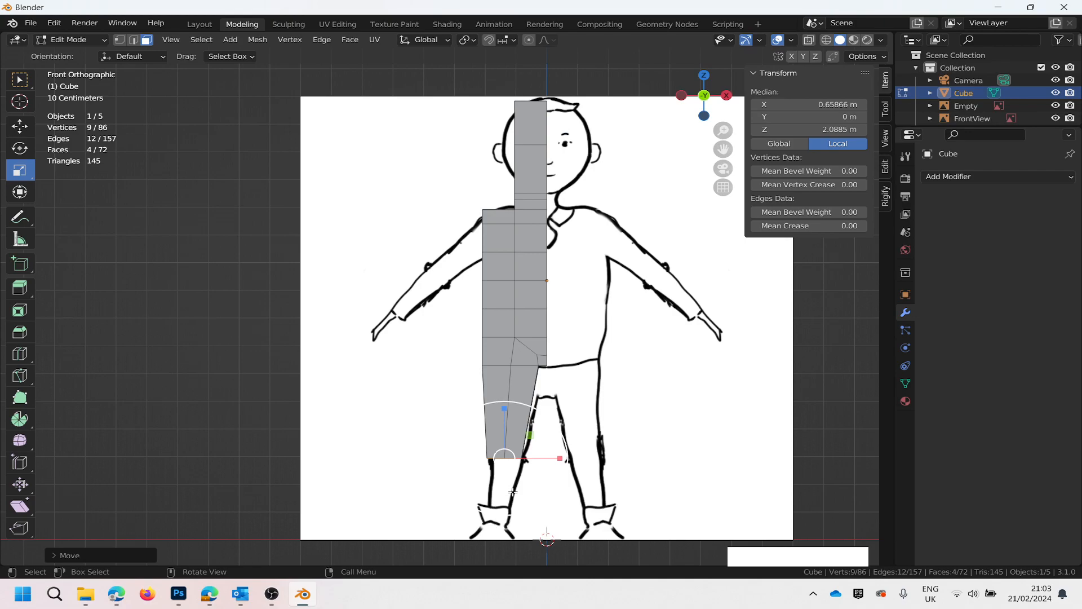
pyautogui.scroll(1, 513, 477)
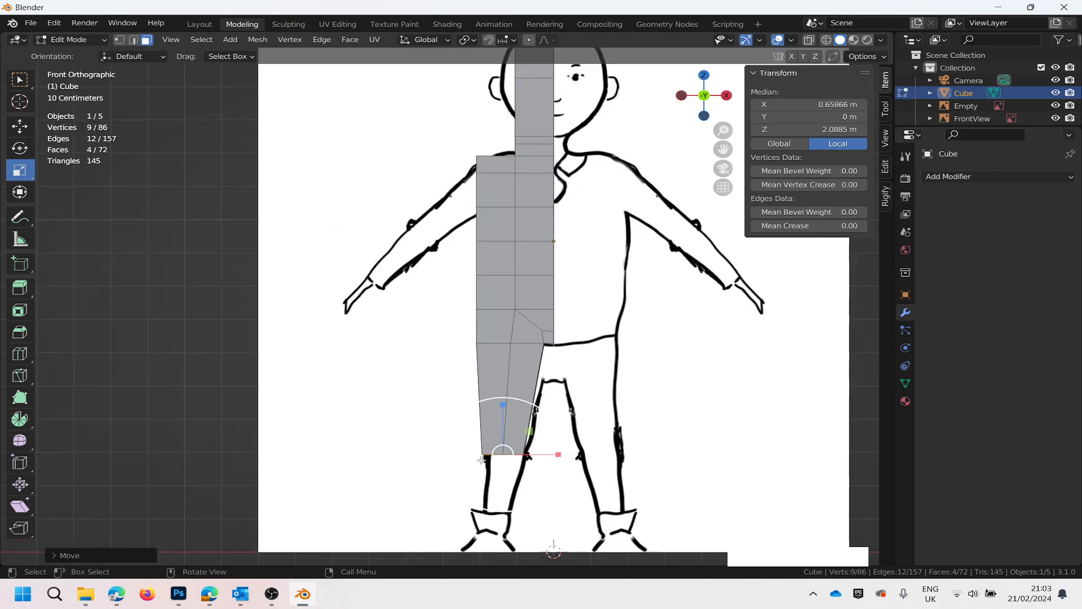
# In the left side view, narrow the knee-end faces along Y and shift them to a local median Y of about -0.27 m over the drawn leg.
pyautogui.click(680, 100)
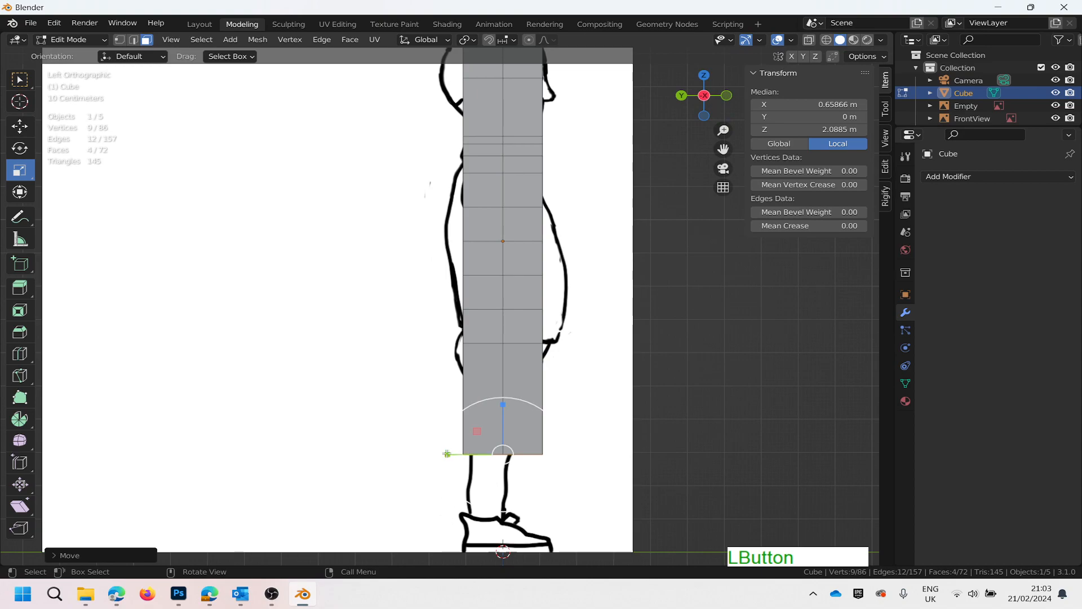
pyautogui.moveTo(447, 454); pyautogui.dragTo(472, 460)
pyautogui.press('g')
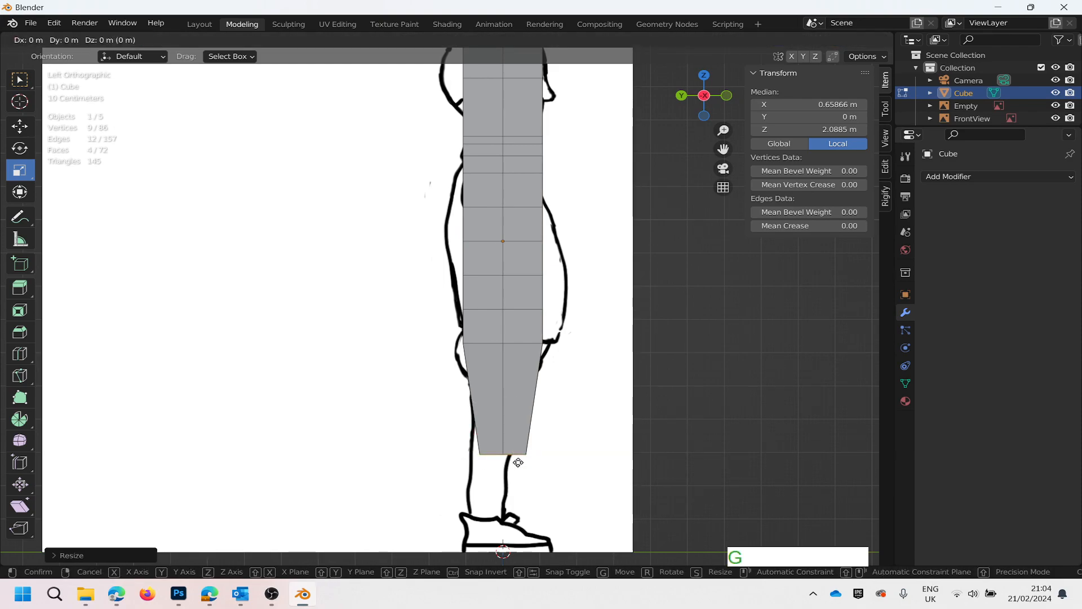
pyautogui.press('y')
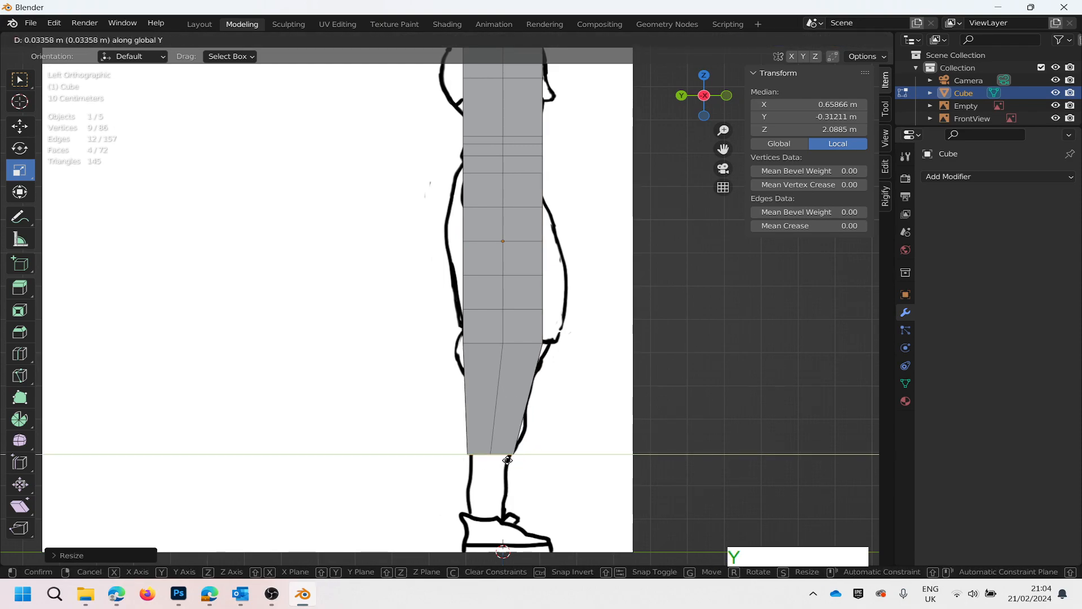
pyautogui.click(505, 456)
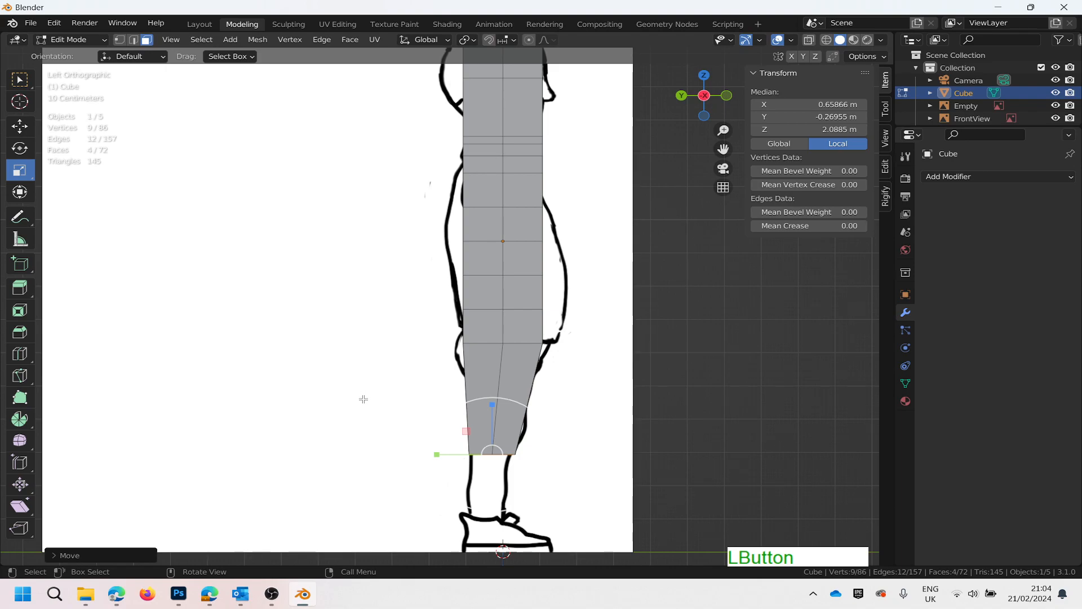
pyautogui.scroll(-2, 552, 372)
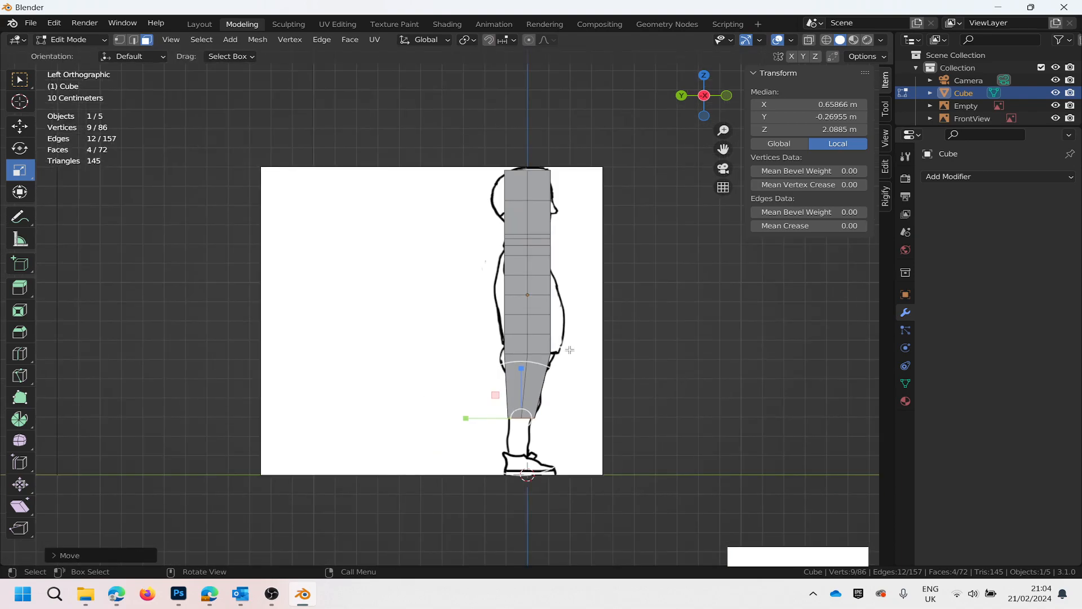
pyautogui.scroll(4, 587, 345)
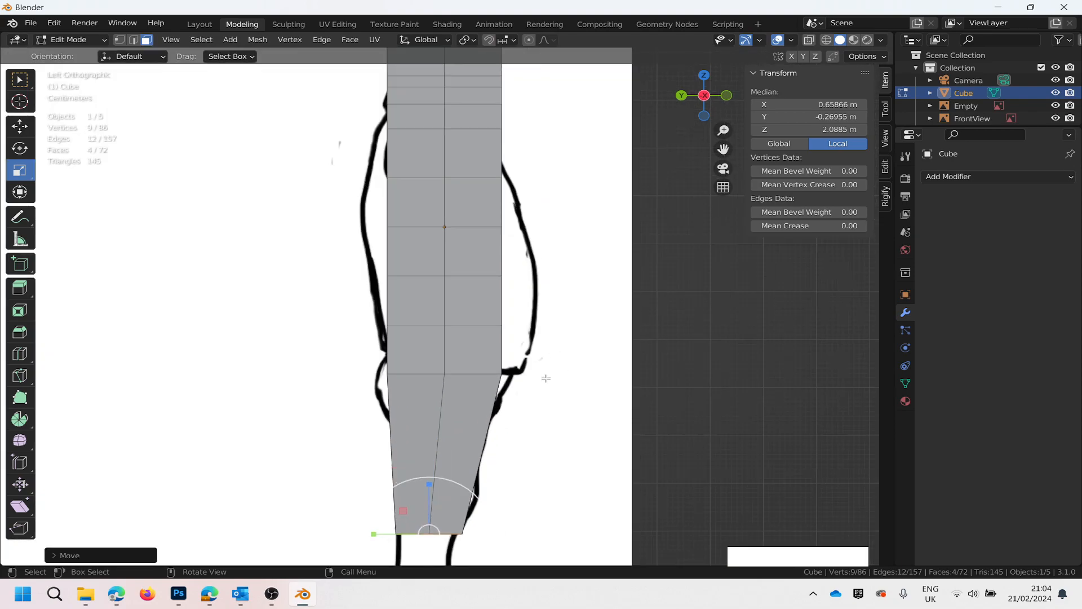
# In front view, extrude the knee-end faces down about 0.21 m to the ankle of the front drawing.
pyautogui.click(727, 95)
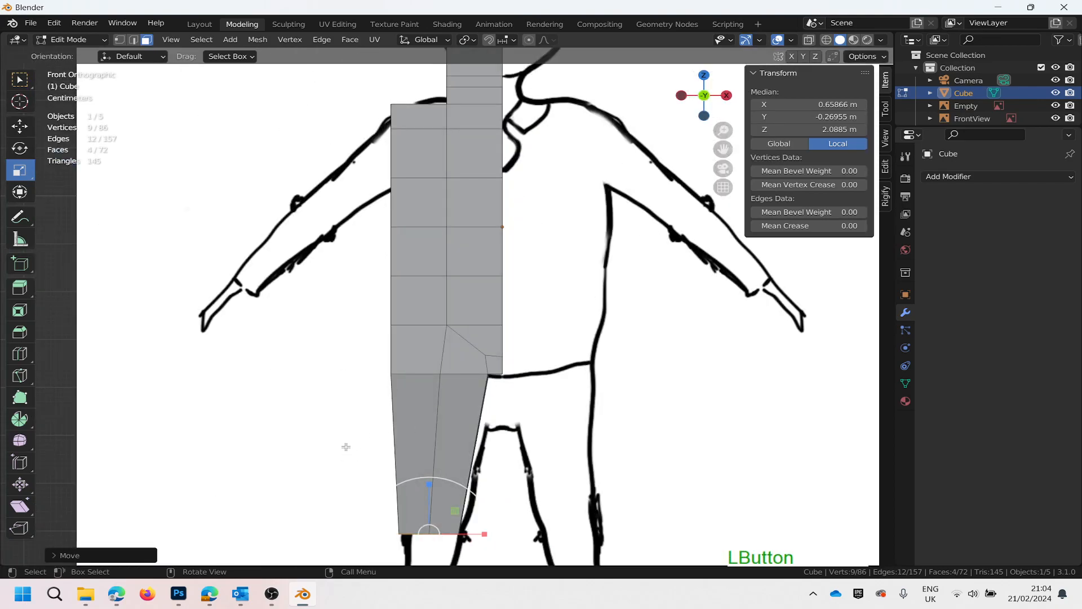
pyautogui.scroll(-2, 329, 473)
pyautogui.scroll(3, 328, 474)
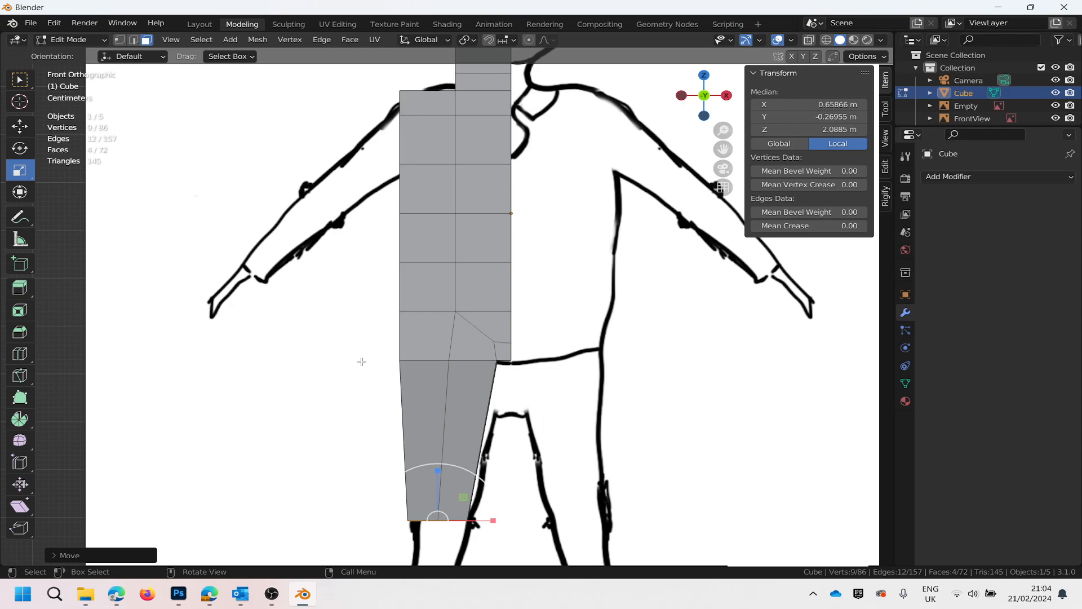
pyautogui.scroll(-4, 606, 491)
pyautogui.scroll(-2, 553, 495)
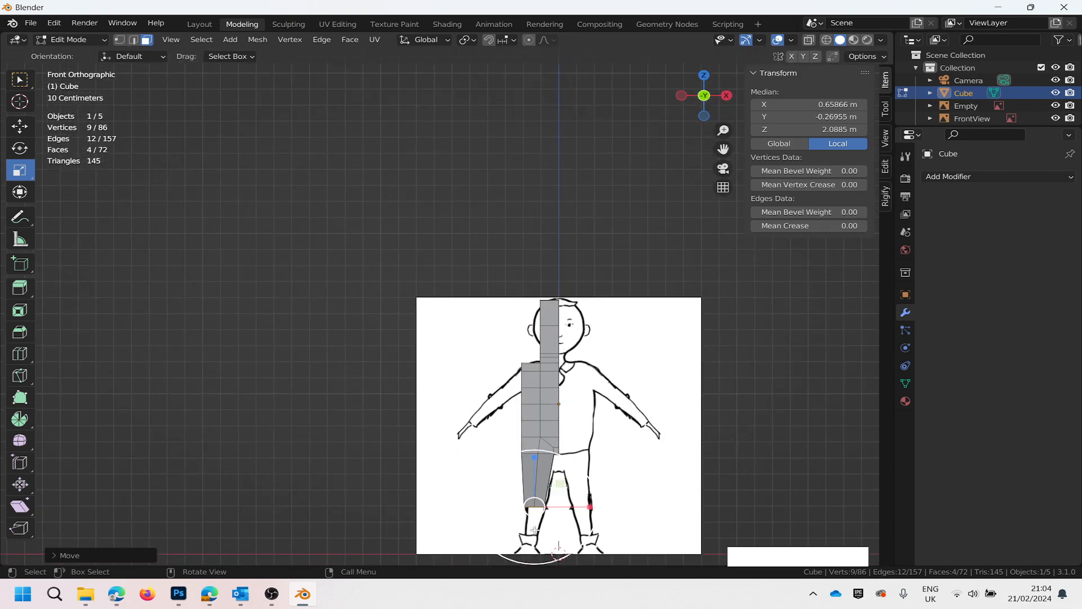
pyautogui.scroll(6, 539, 524)
pyautogui.scroll(-2, 536, 536)
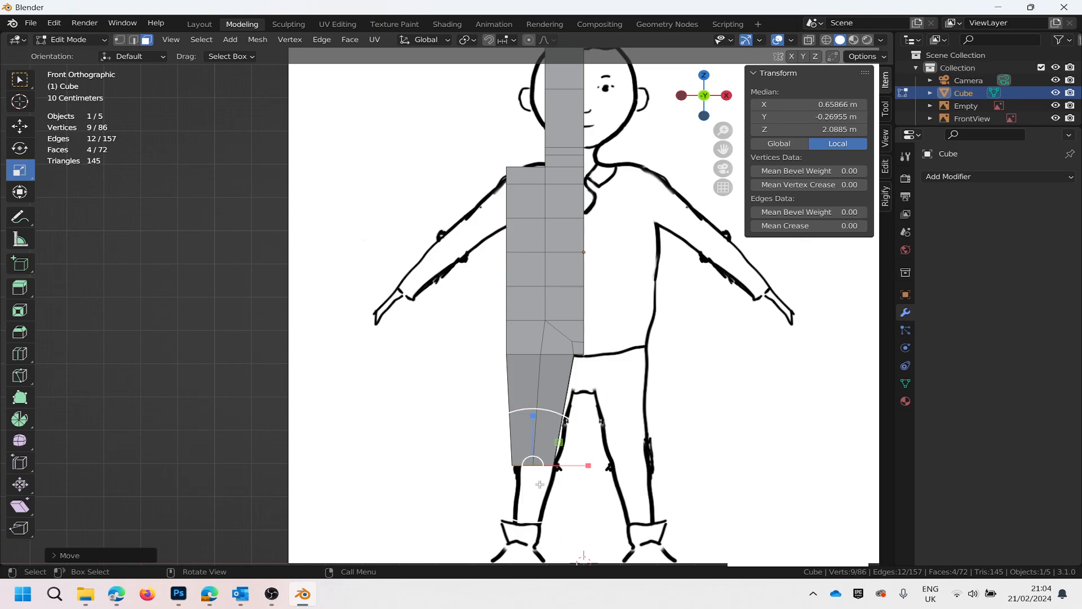
pyautogui.press('e')
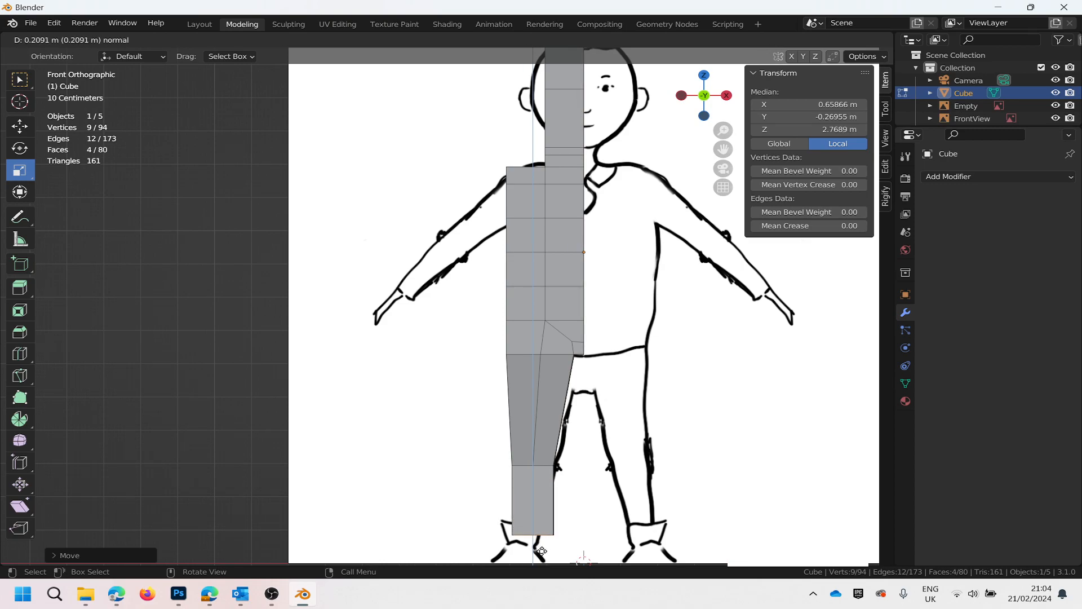
pyautogui.click(541, 551)
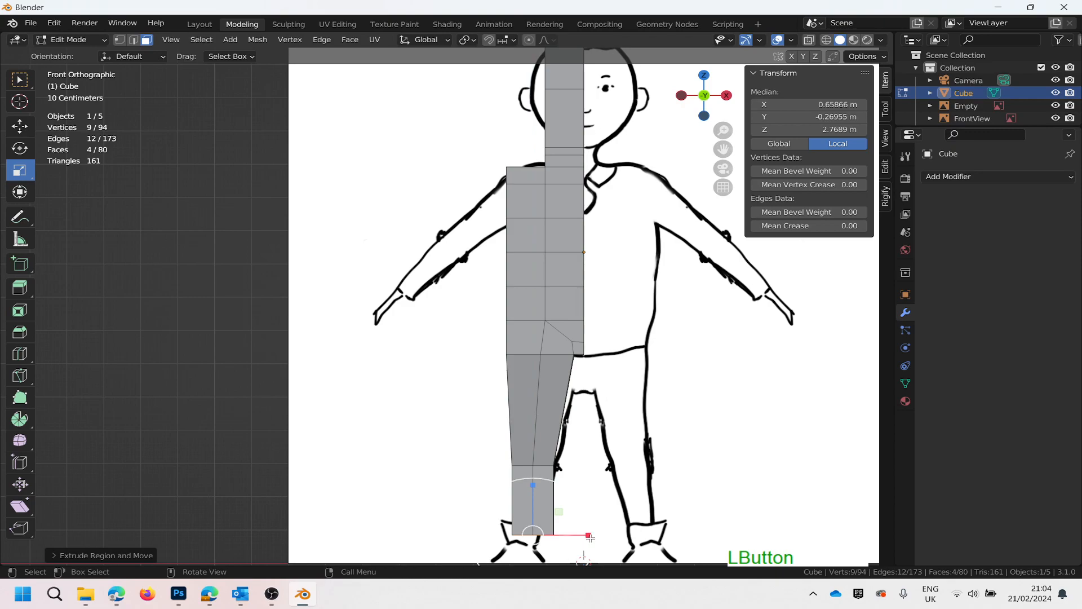
# Scale the ankle faces to about 0.81 along X and move them outward to a local median X of about 0.72 m.
pyautogui.press('s')
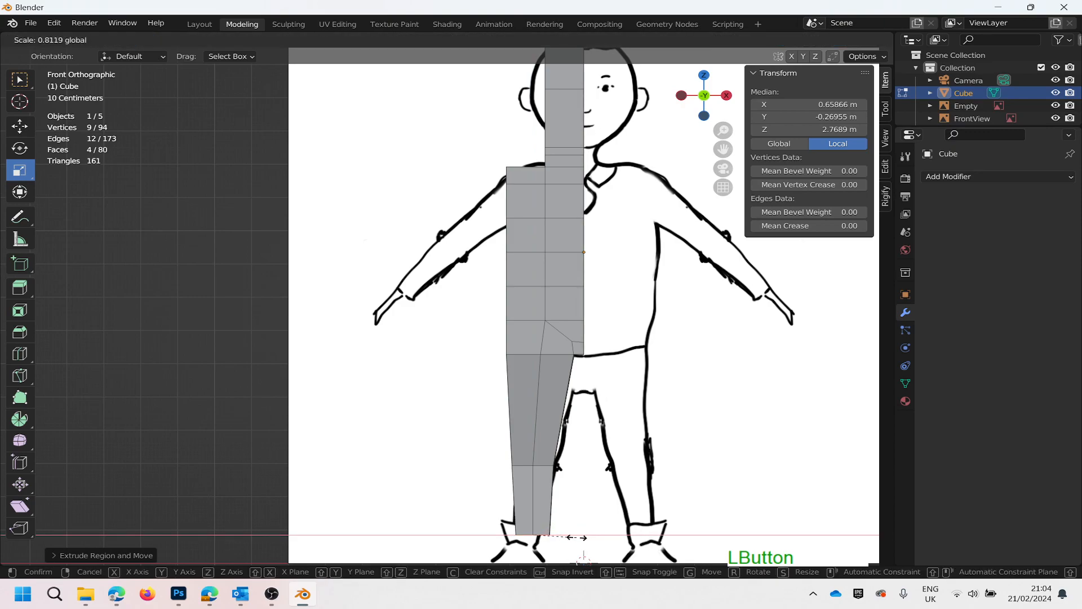
pyautogui.click(577, 537)
pyautogui.press('g')
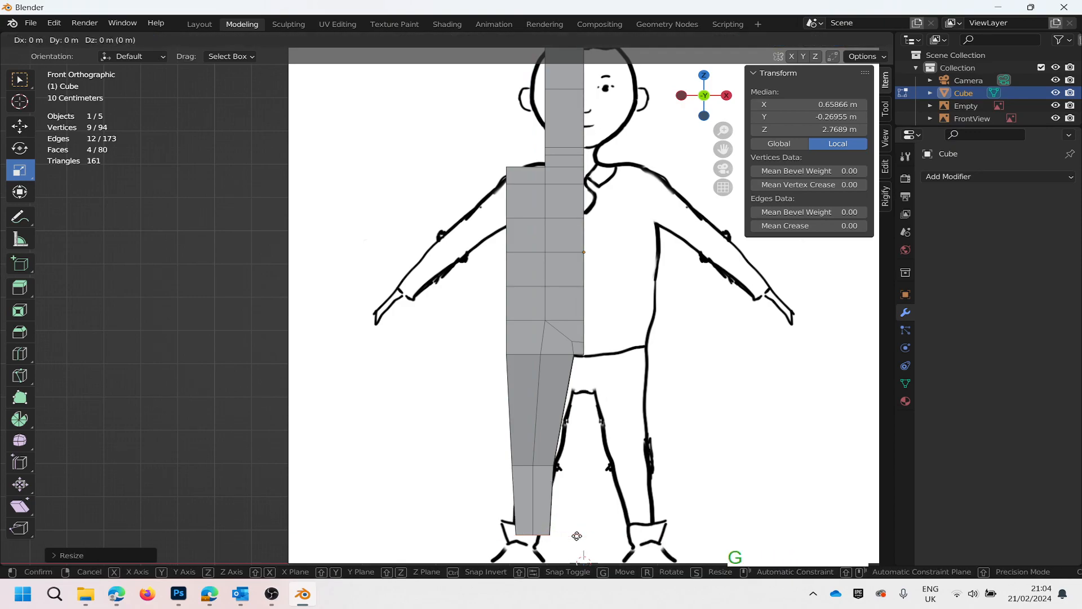
pyautogui.press('x')
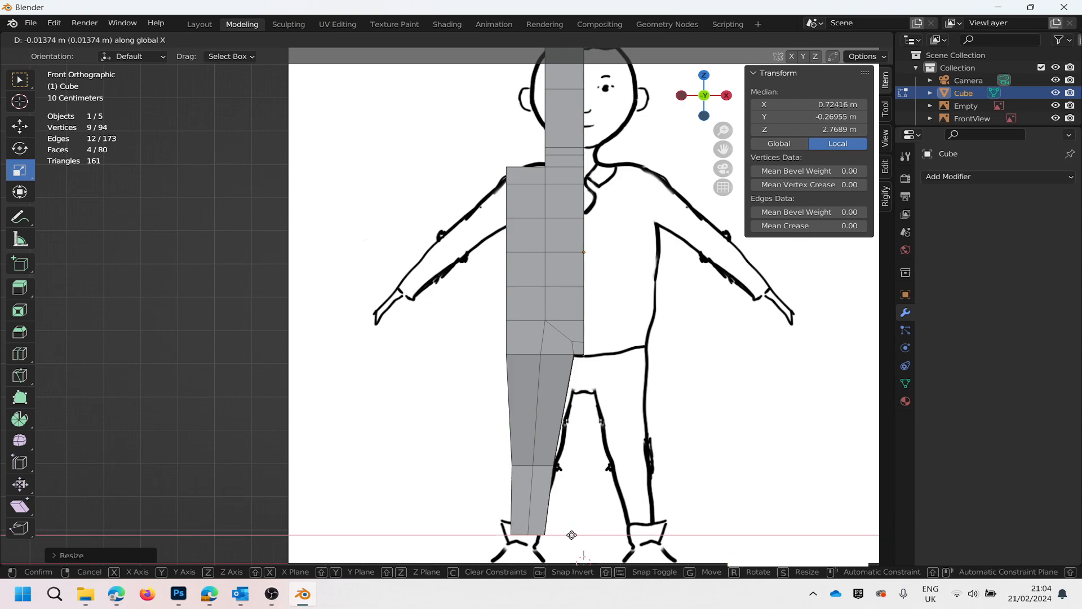
pyautogui.click(571, 535)
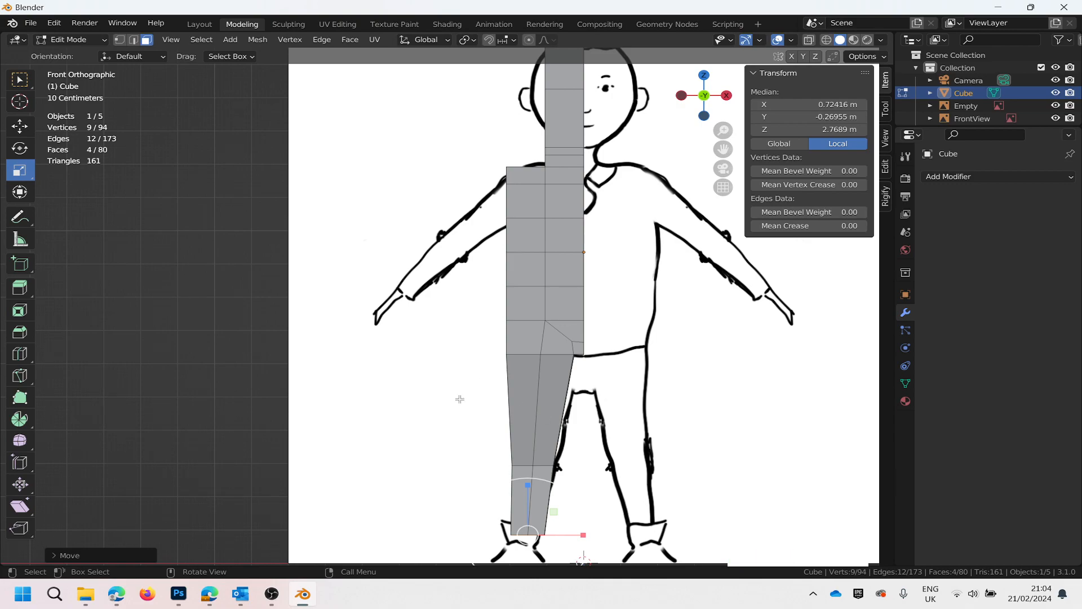
pyautogui.scroll(-2, 453, 423)
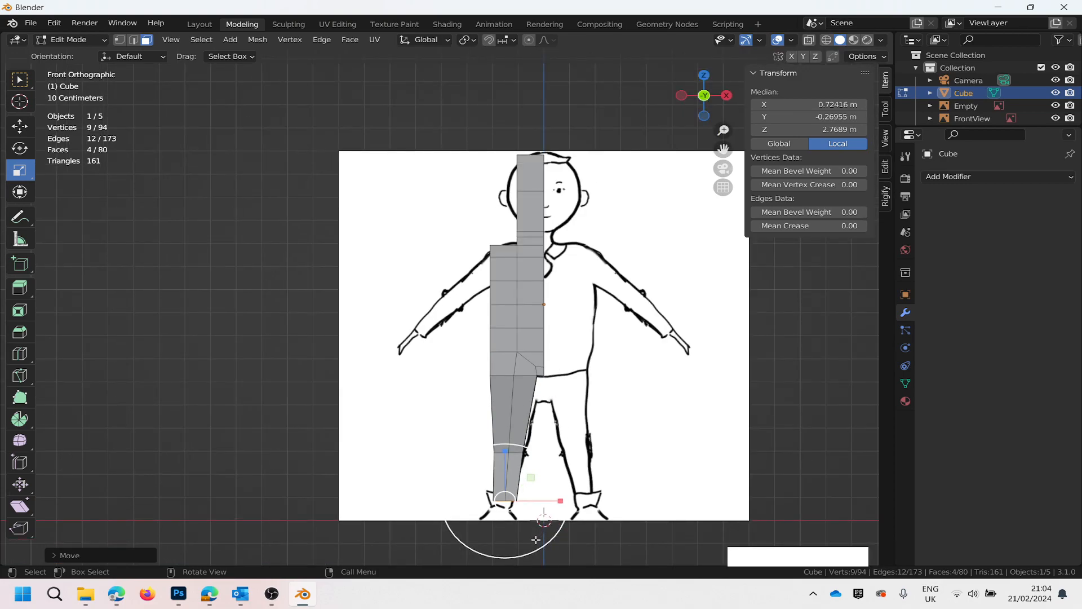
# Extrude the ankle faces straight down about 0.084 m to the ground line of the front drawing.
pyautogui.scroll(7, 536, 540)
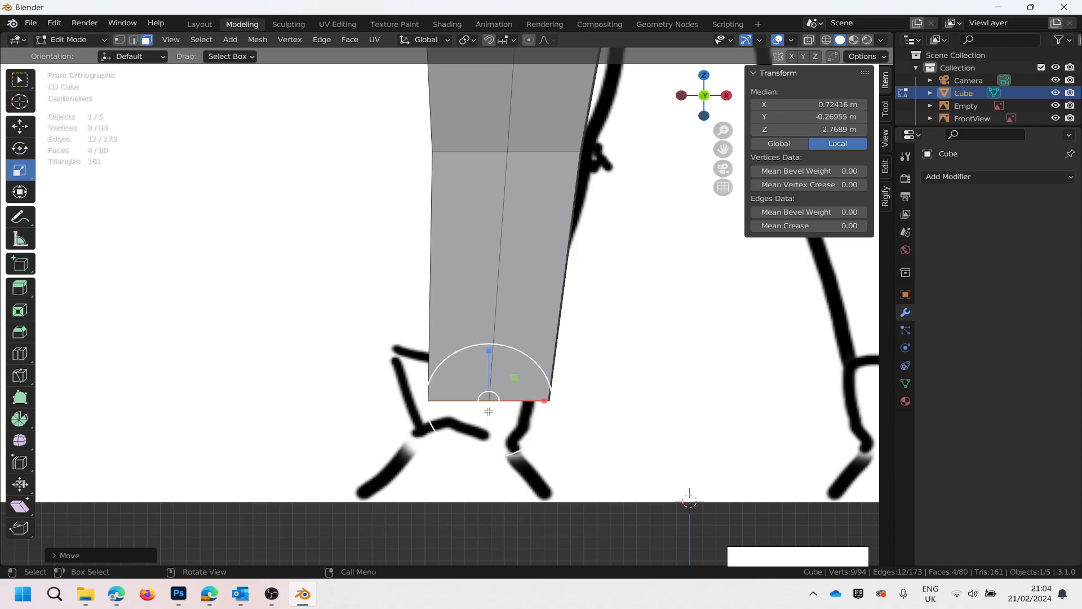
pyautogui.press('e')
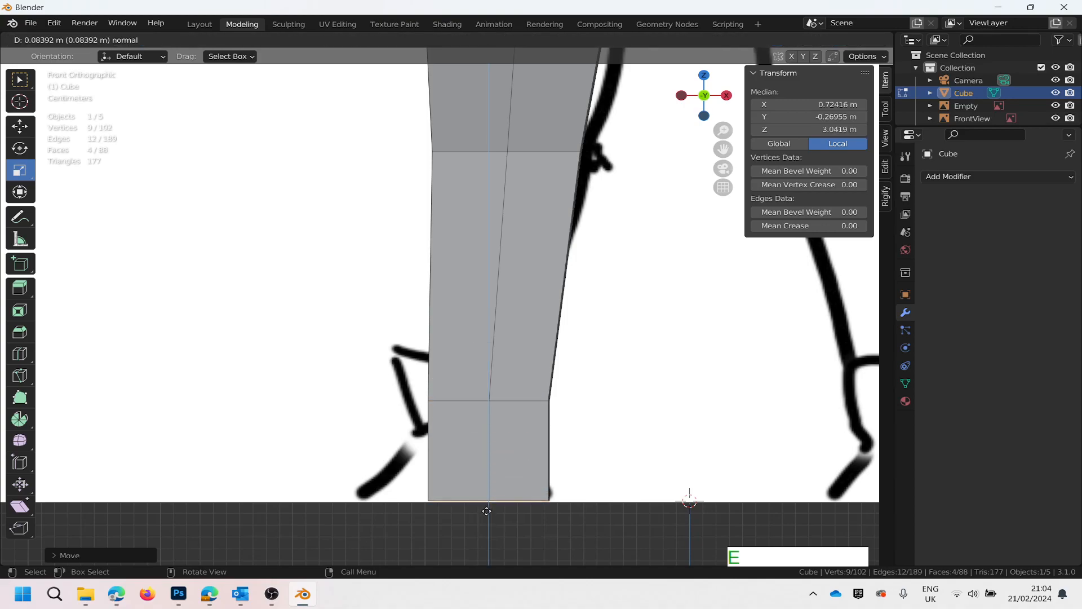
pyautogui.click(486, 511)
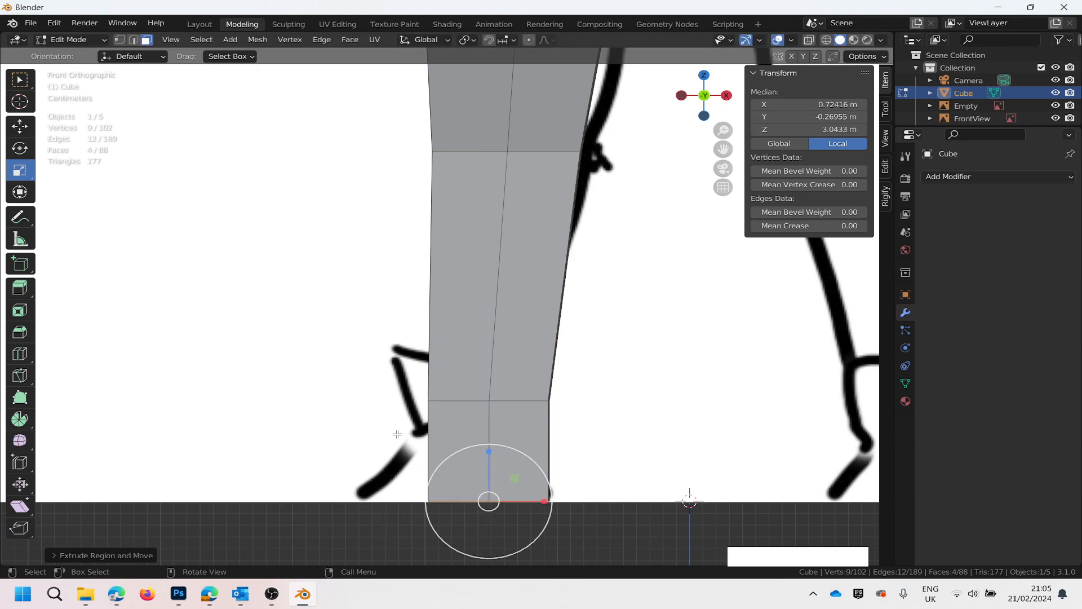
# With X-ray on, select the whole hip band through the mesh and move it down about 0.105 m along Z to the drawn crotch.
pyautogui.scroll(-9, 382, 407)
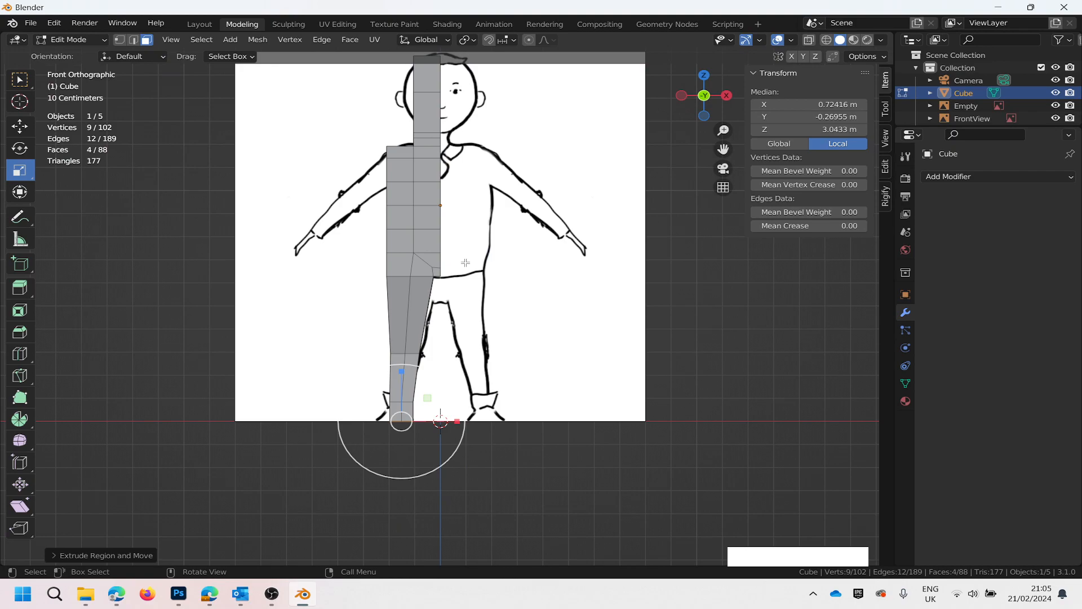
pyautogui.scroll(2, 468, 266)
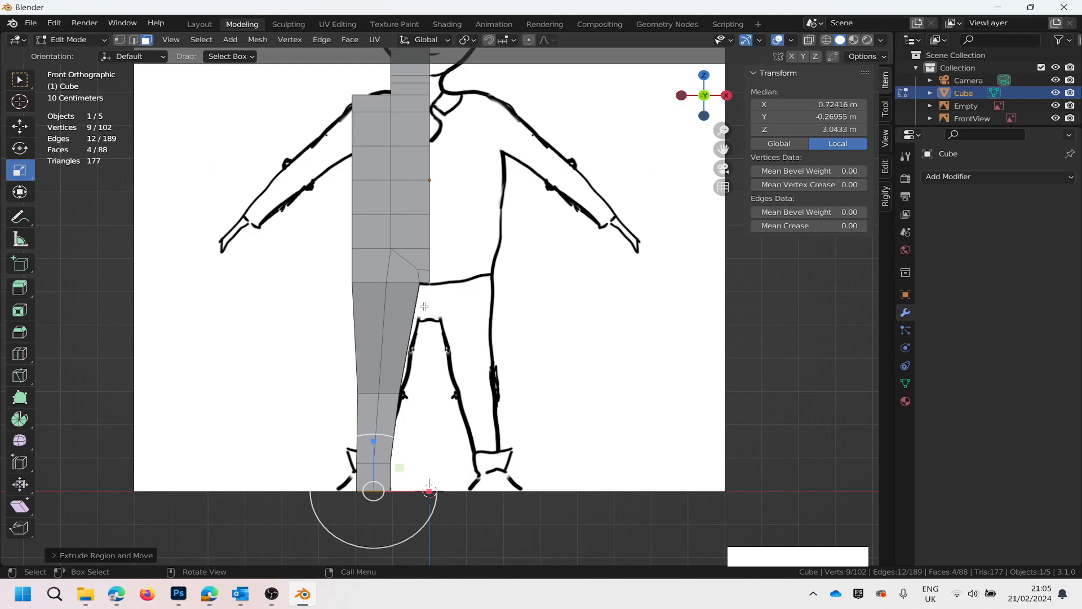
pyautogui.press('b')
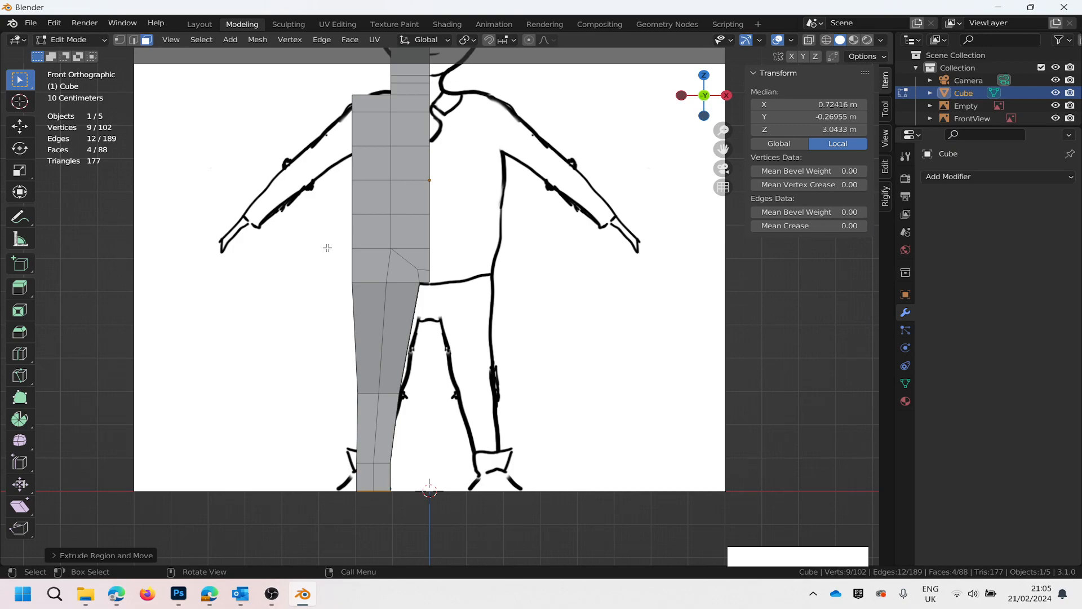
pyautogui.hotkey('alt', 'z')
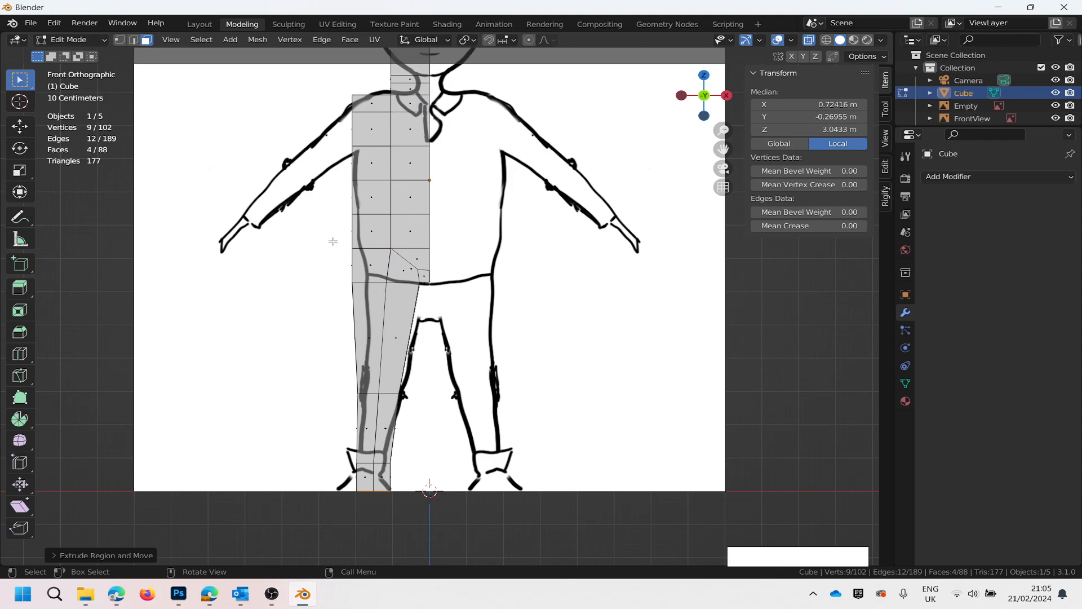
pyautogui.moveTo(332, 233); pyautogui.dragTo(458, 301)
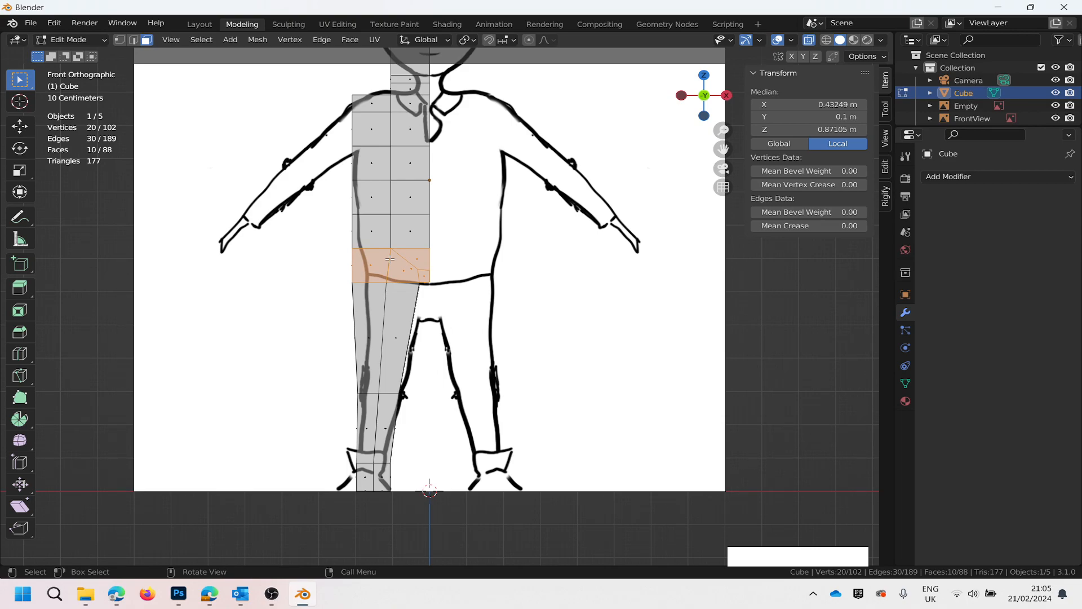
pyautogui.press('g')
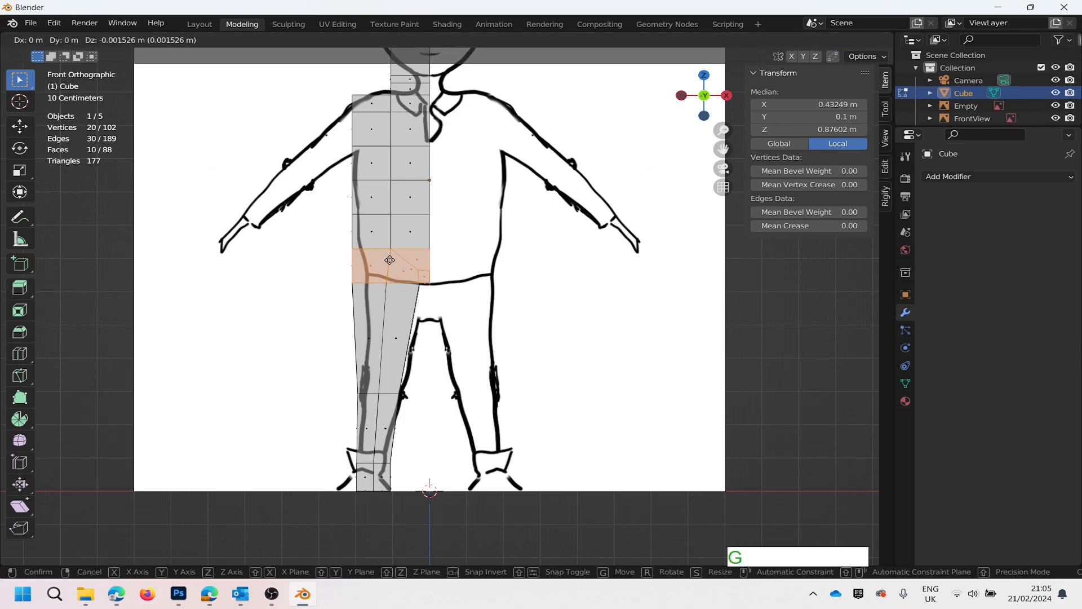
pyautogui.press('z')
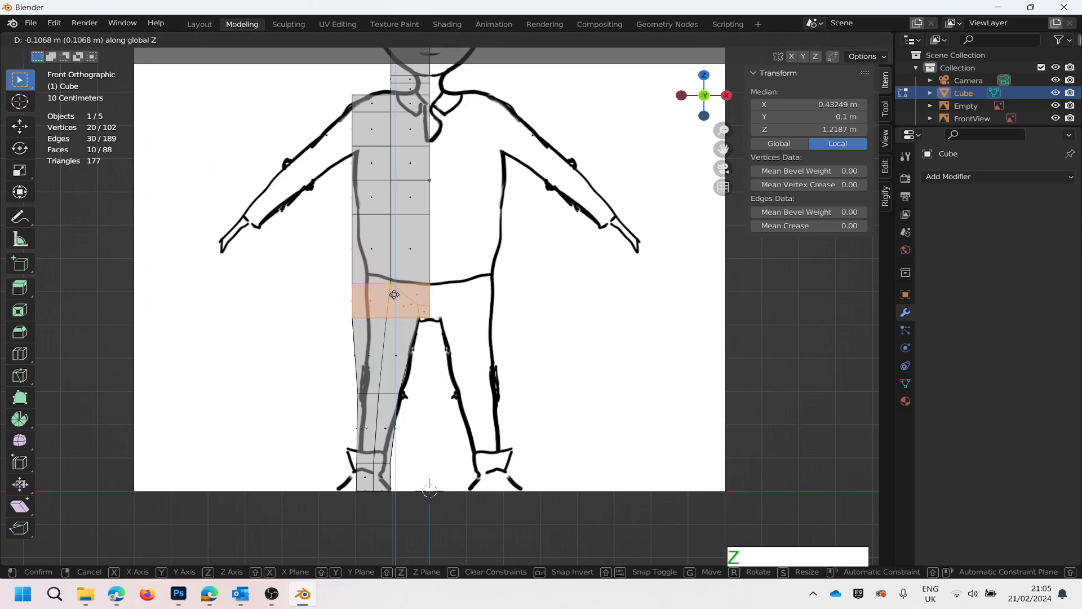
pyautogui.click(394, 295)
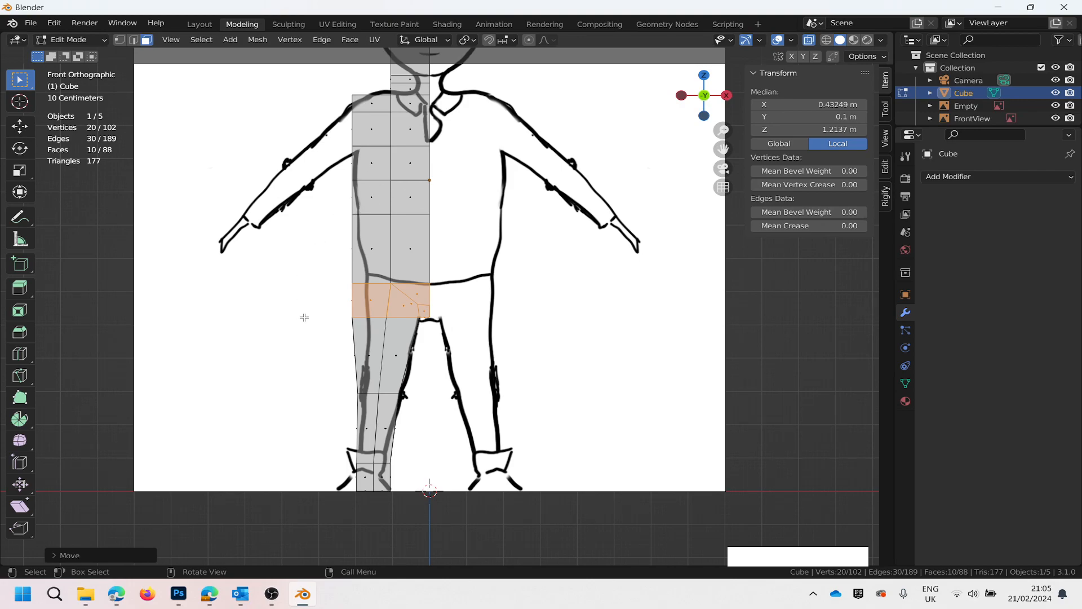
# Check the lowered hip section and the body's proportions against the front drawing.
pyautogui.scroll(-4, 302, 314)
pyautogui.scroll(5, 312, 374)
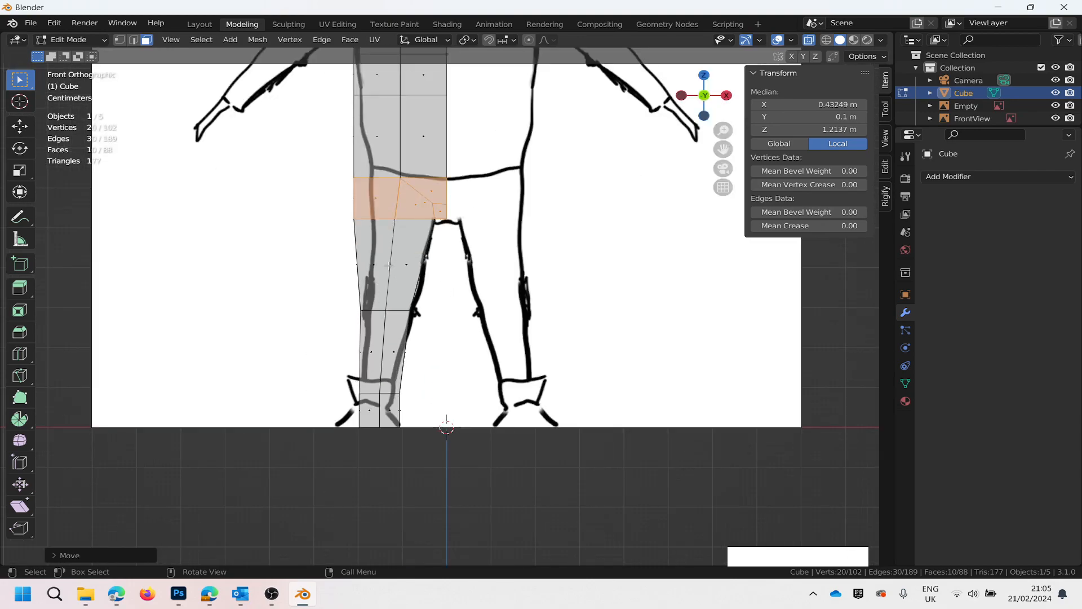
pyautogui.scroll(-5, 435, 137)
pyautogui.scroll(5, 429, 158)
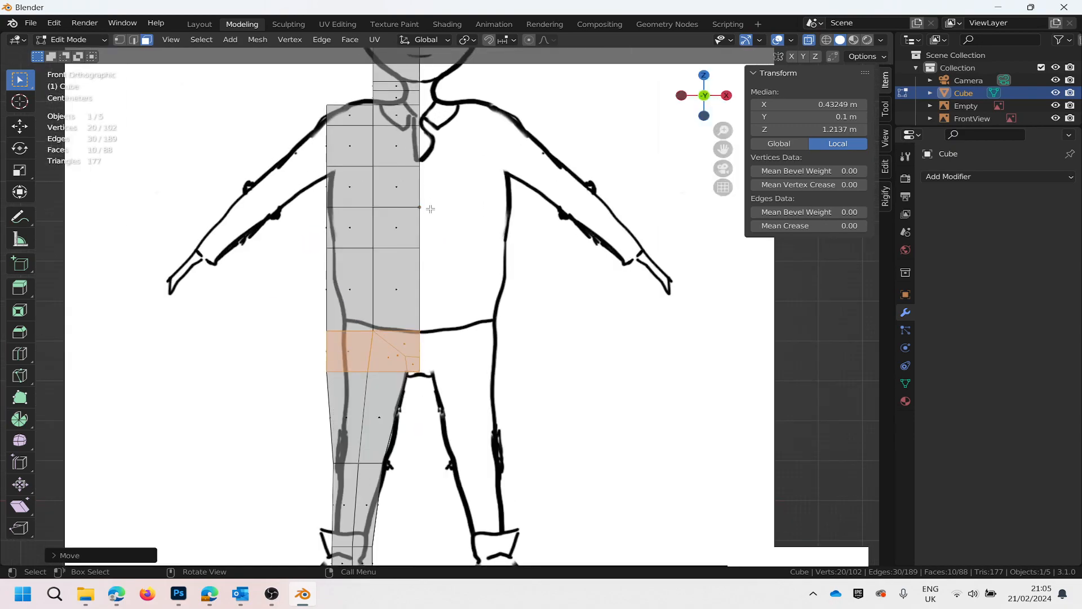
pyautogui.scroll(2, 430, 210)
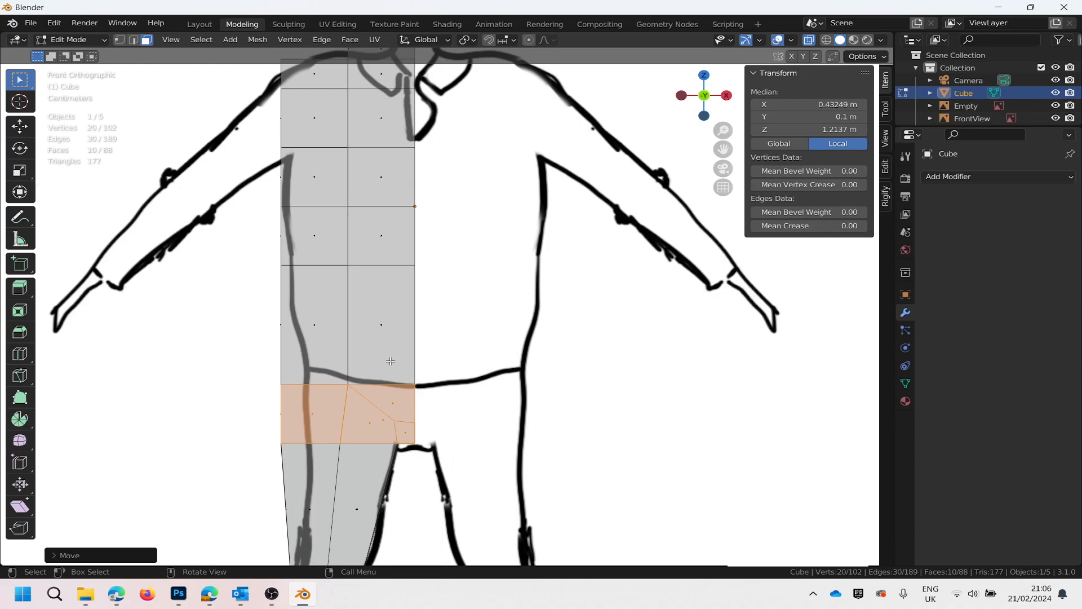
pyautogui.scroll(-7, 394, 396)
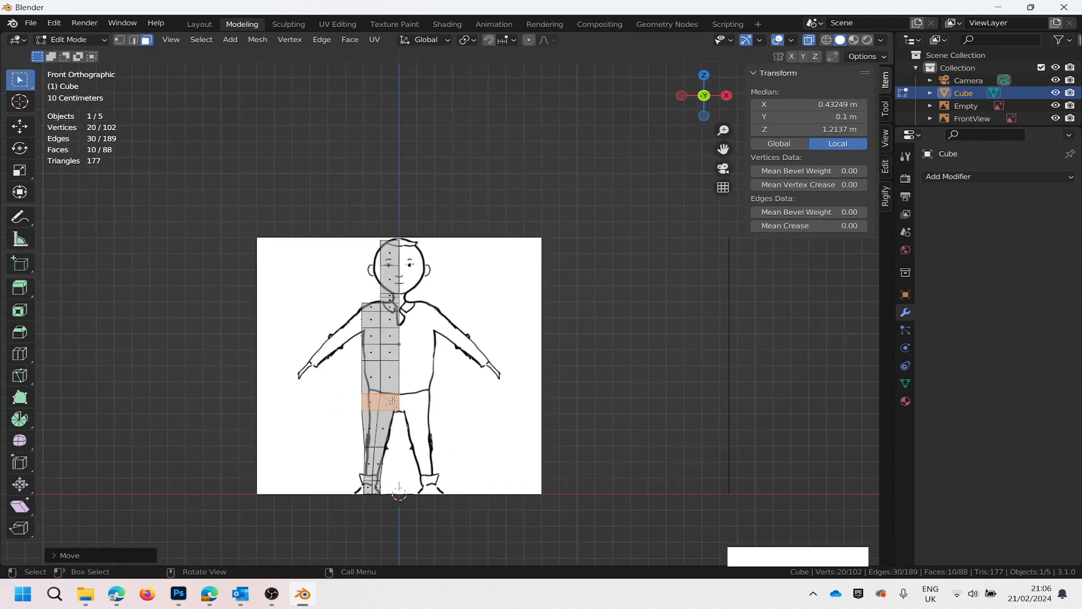
pyautogui.scroll(2, 378, 400)
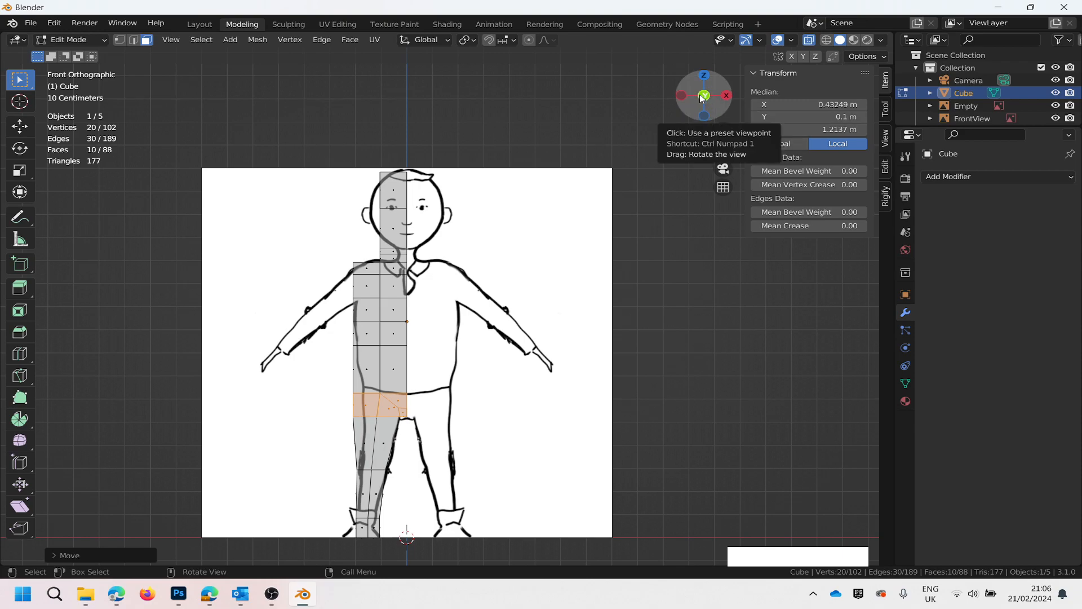
# Extrude the two front faces of the lowest leg section forward twice, to local median Y of about 1.15 m and 1.79 m.
pyautogui.moveTo(702, 94); pyautogui.dragTo(736, 117)
pyautogui.scroll(4, 373, 497)
pyautogui.scroll(-5, 372, 496)
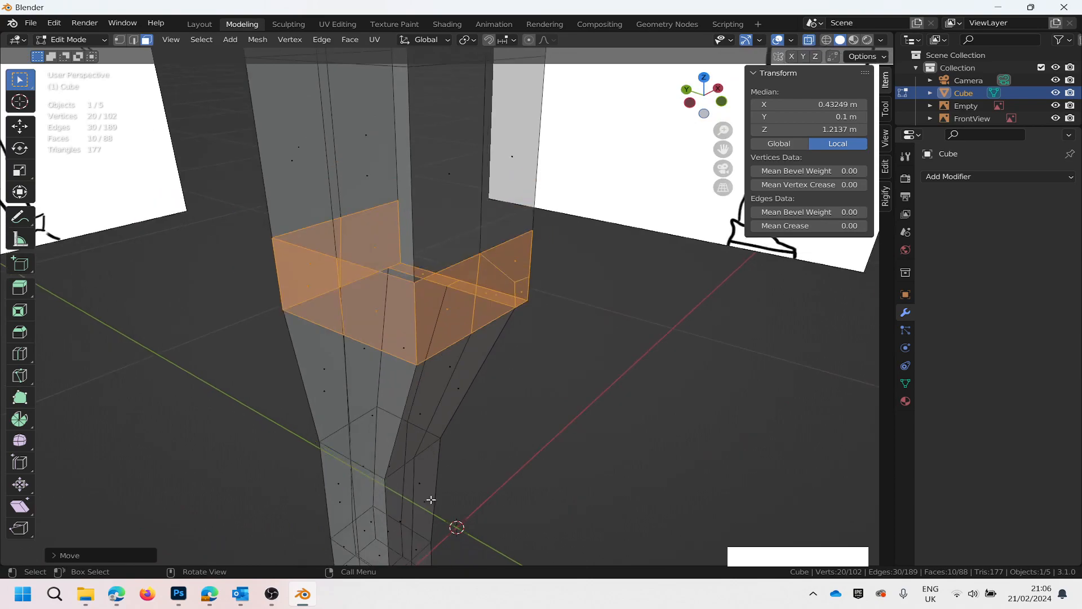
pyautogui.scroll(5, 416, 557)
pyautogui.scroll(3, 415, 556)
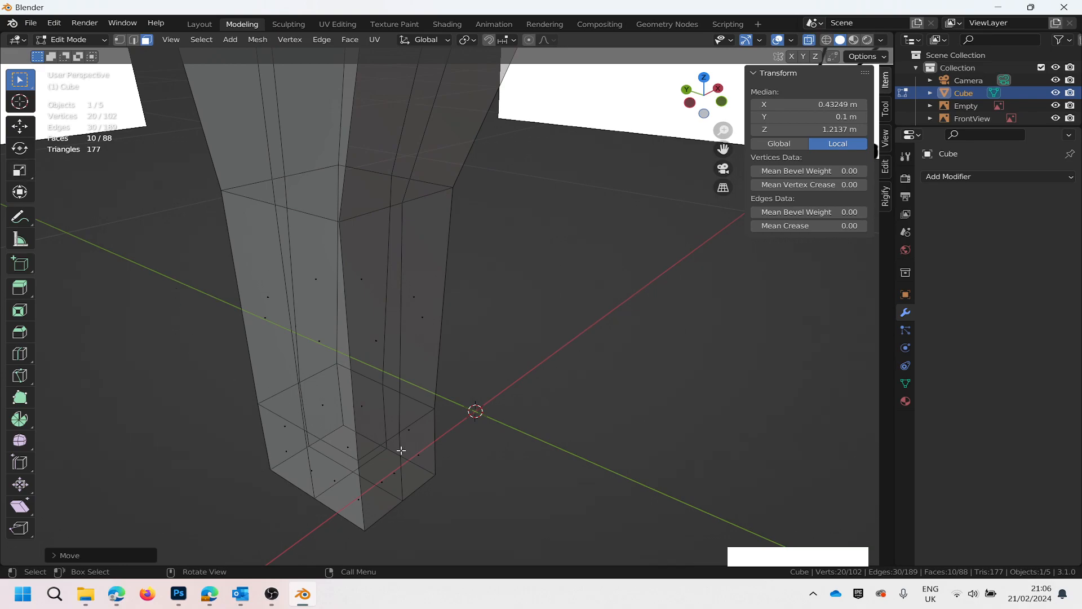
pyautogui.scroll(-2, 389, 444)
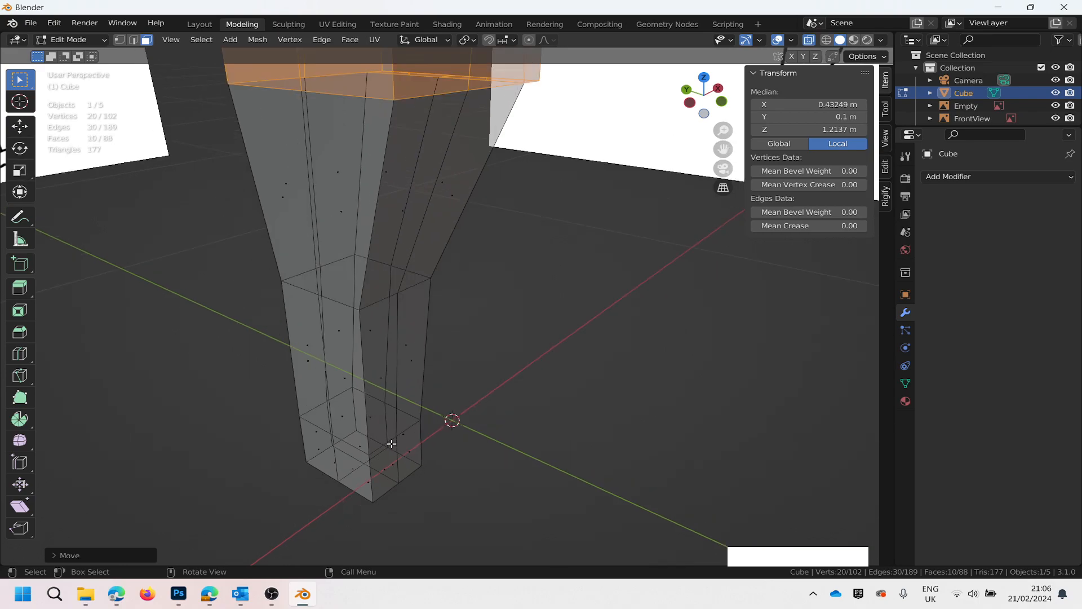
pyautogui.scroll(-1, 372, 484)
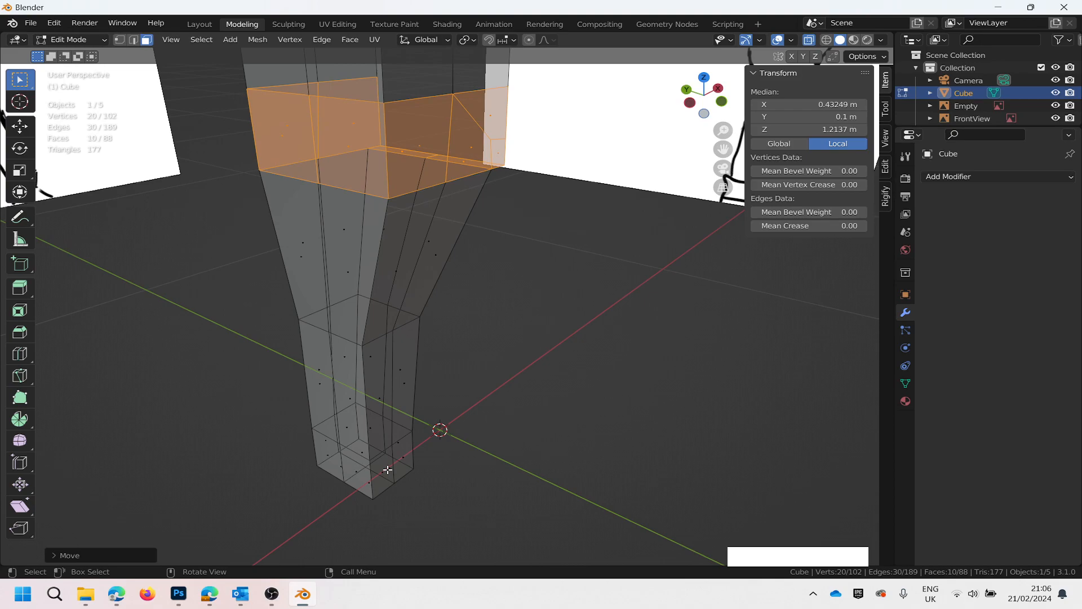
pyautogui.scroll(2, 361, 494)
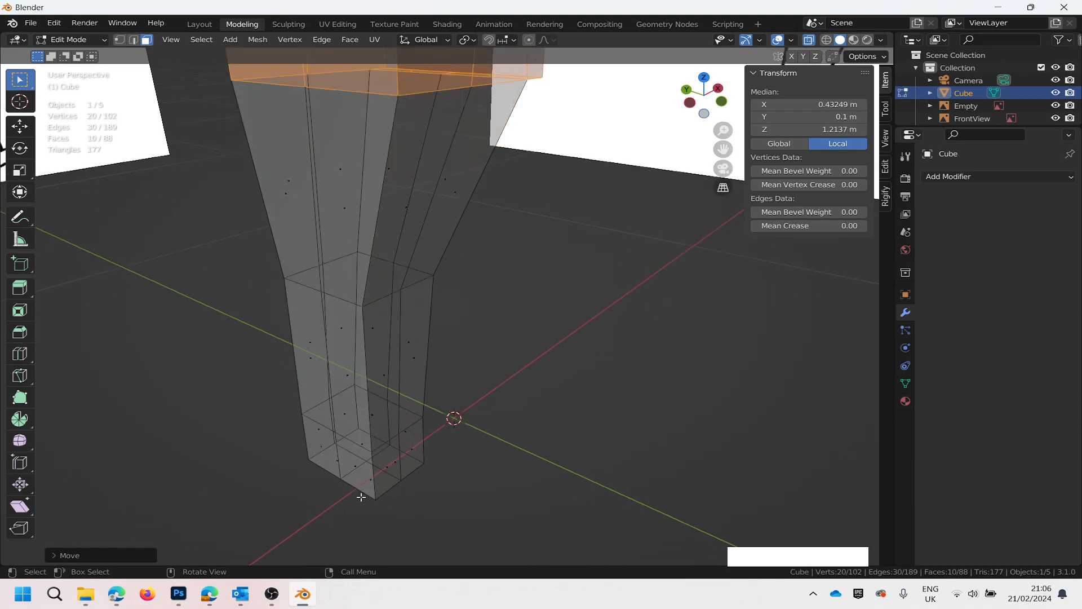
pyautogui.click(386, 446)
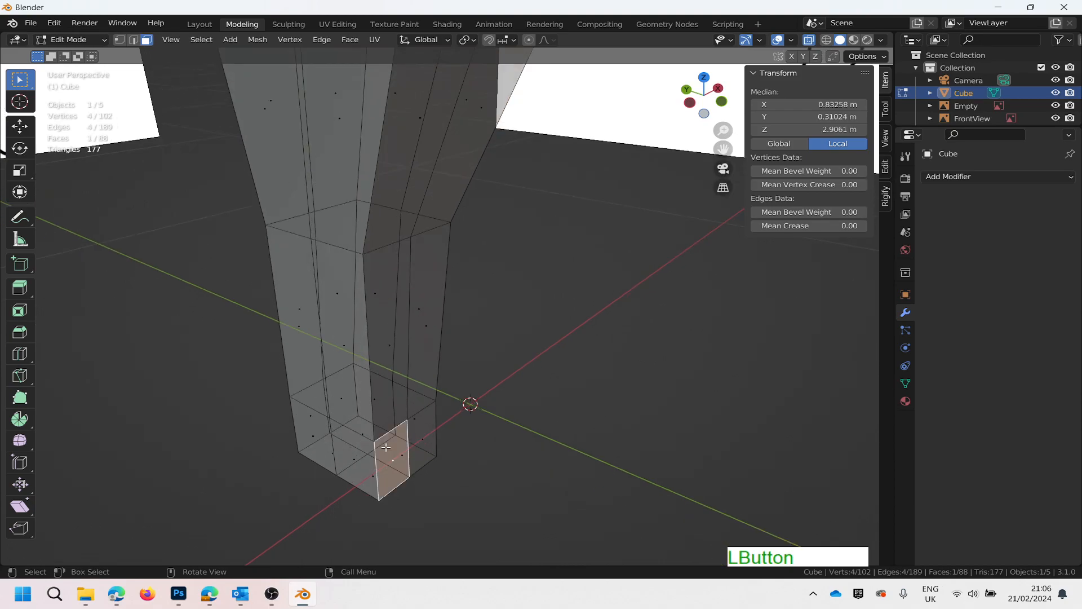
pyautogui.keyDown('shift'); pyautogui.click(422, 429); pyautogui.keyUp('shift')
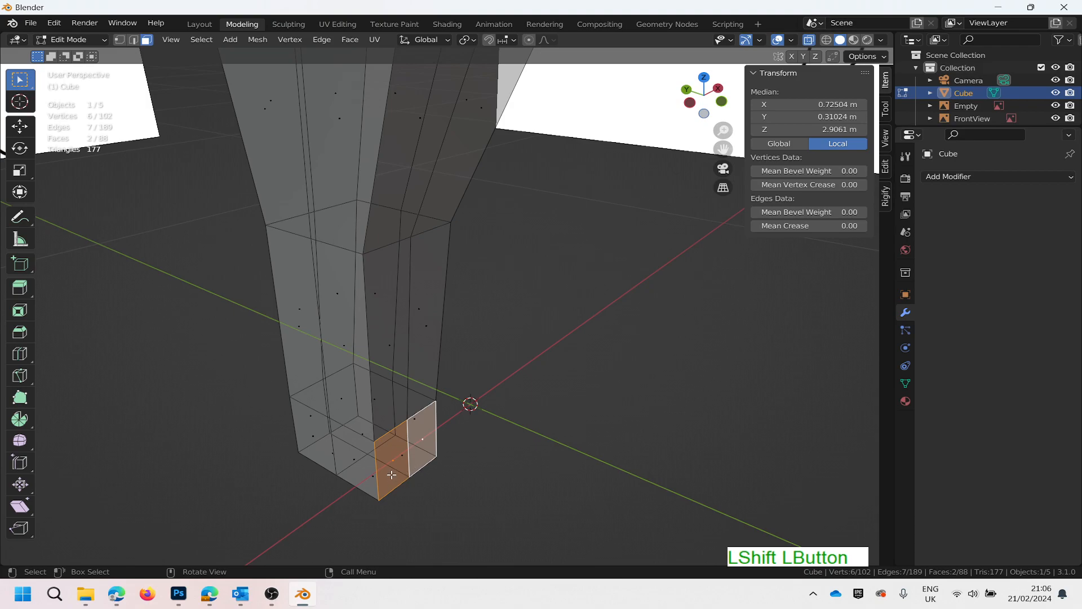
pyautogui.press('e')
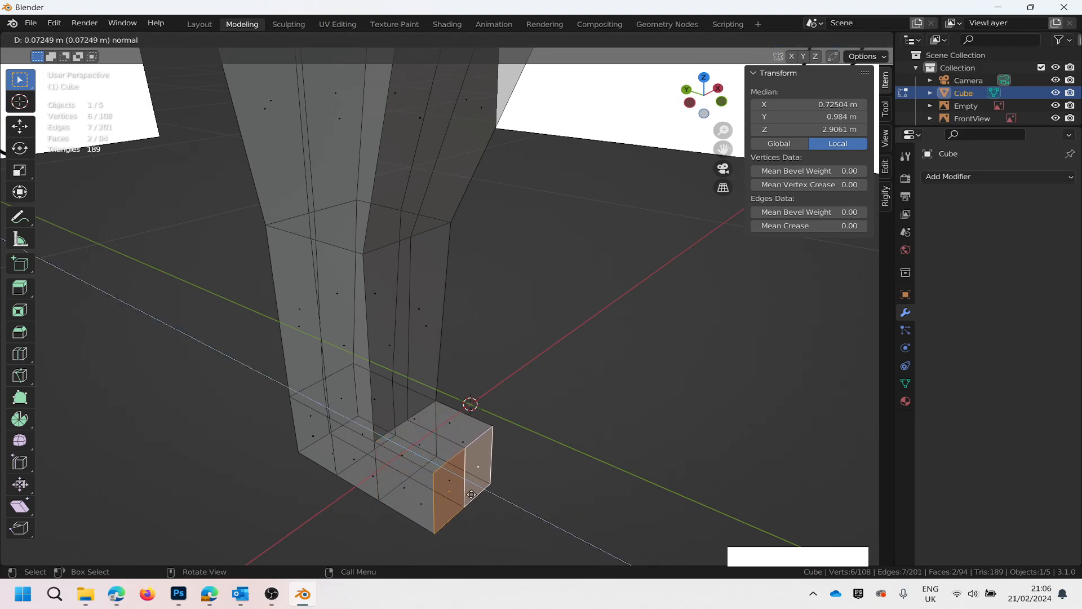
pyautogui.click(486, 503)
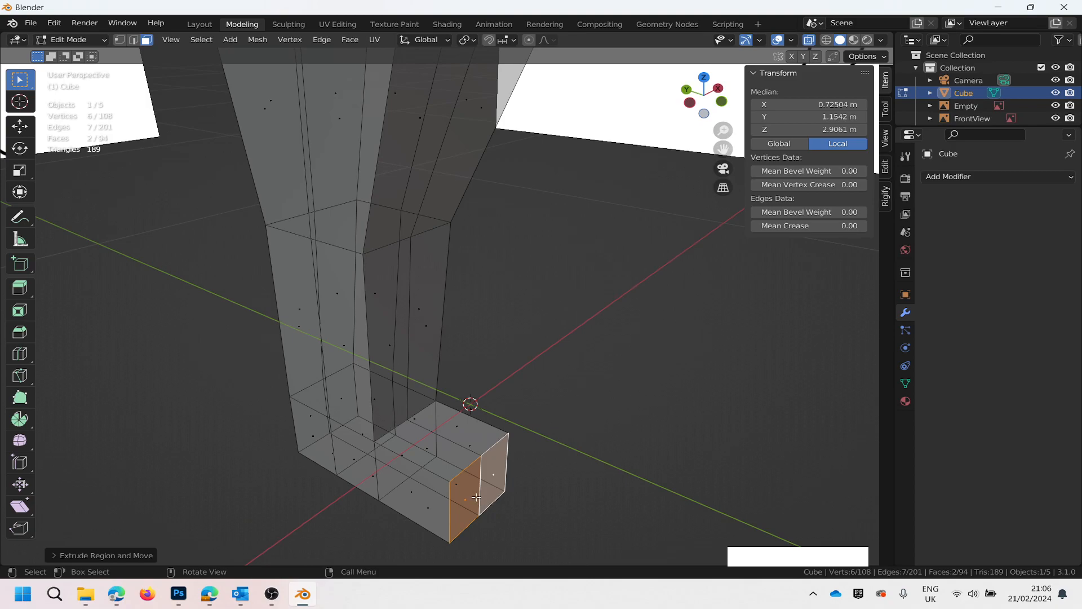
pyautogui.press('e')
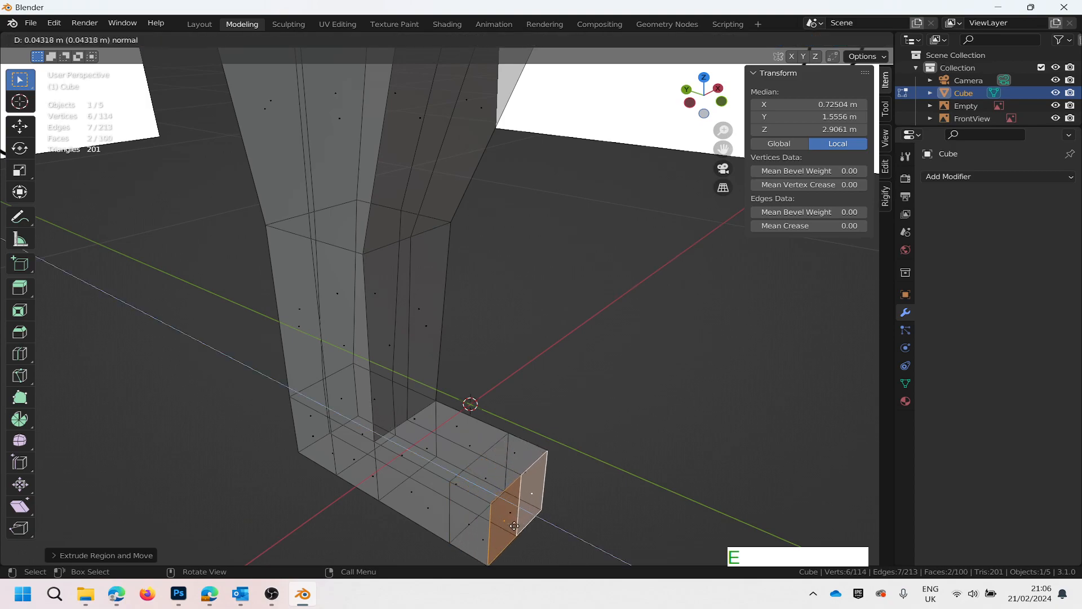
pyautogui.click(528, 531)
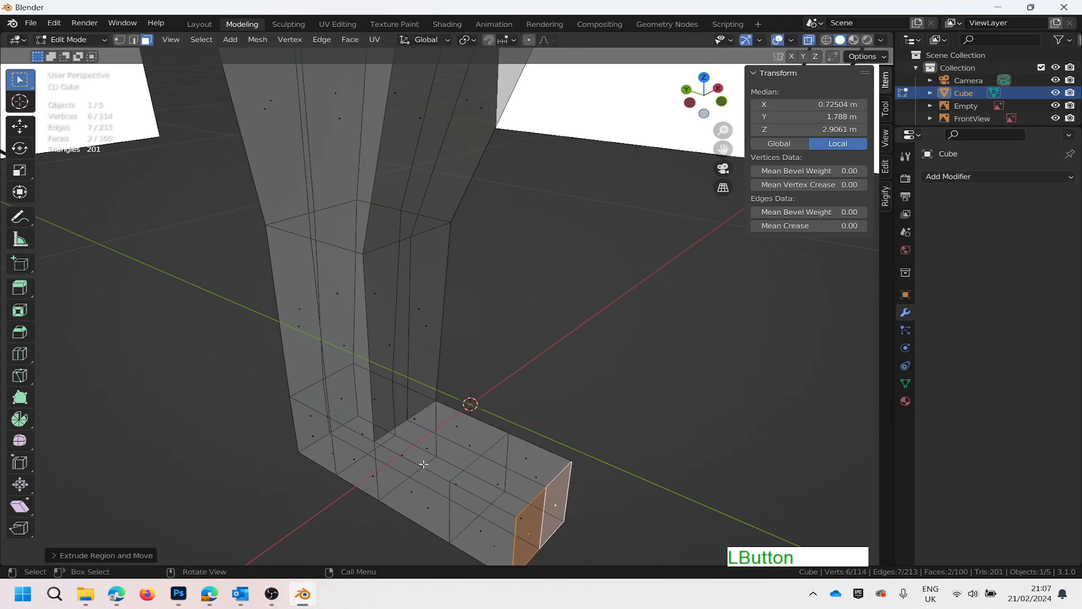
# Turn off X-ray and lower the two top faces of the toe section about 0.05 m along Z to slope the foot.
pyautogui.scroll(-3, 415, 488)
pyautogui.scroll(5, 402, 524)
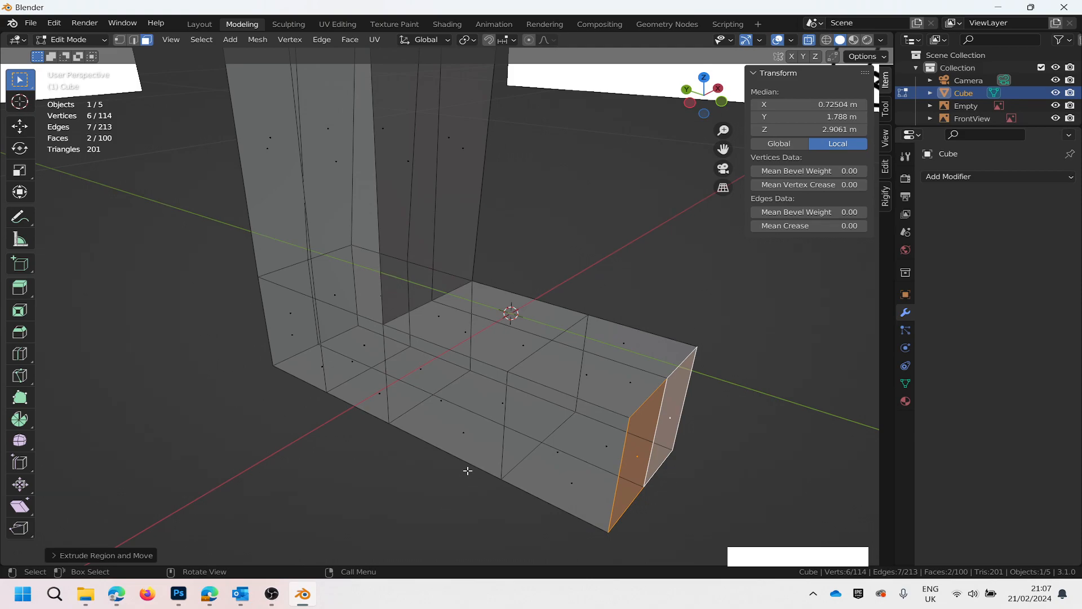
pyautogui.hotkey('alt', 'z')
pyautogui.click(622, 358)
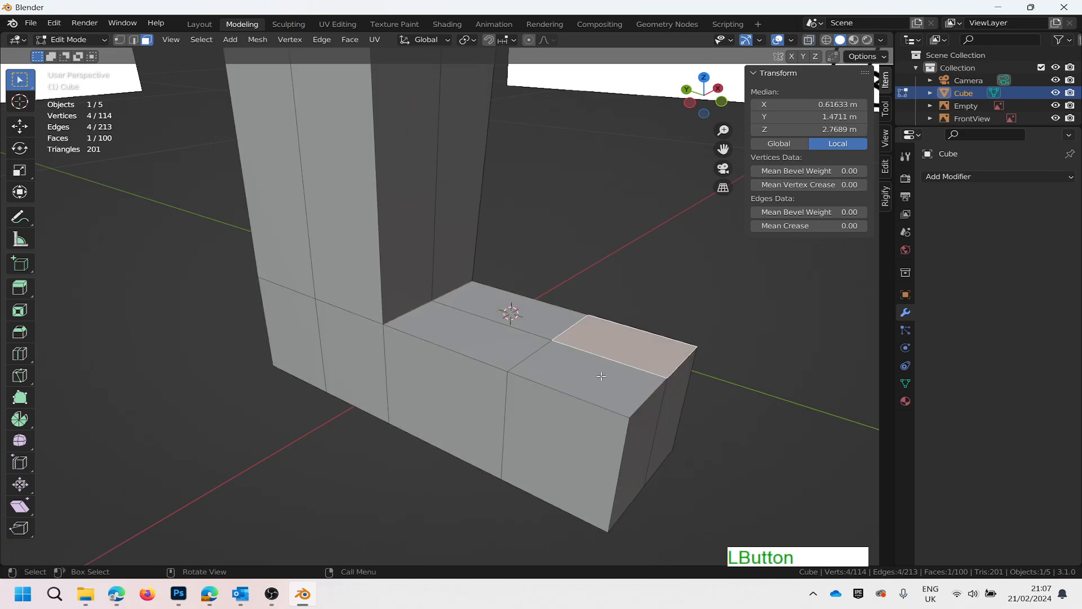
pyautogui.keyDown('shift'); pyautogui.click(602, 371); pyautogui.keyUp('shift')
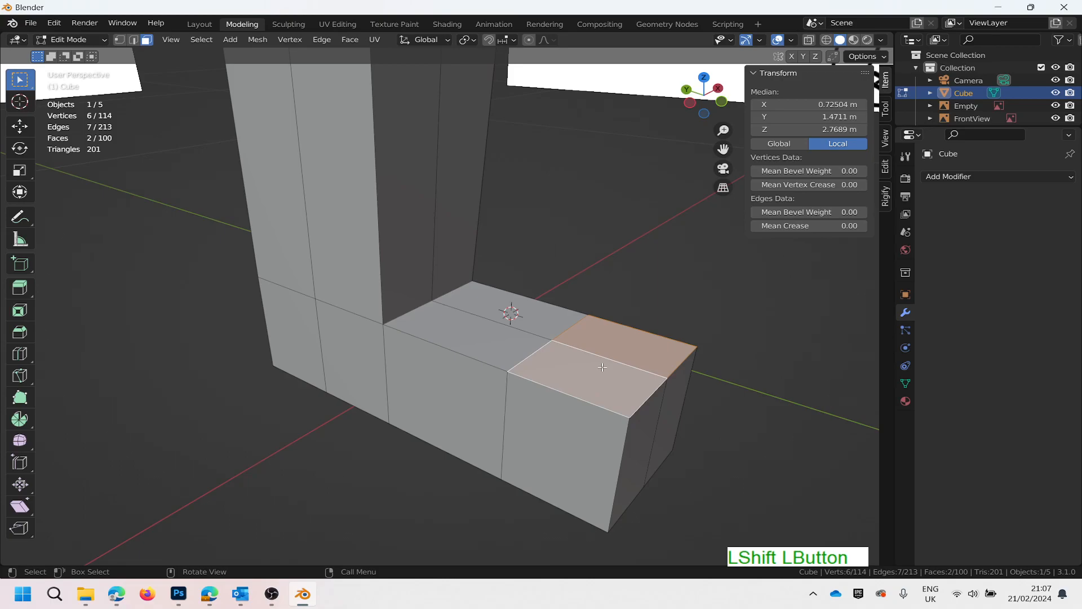
pyautogui.press('g')
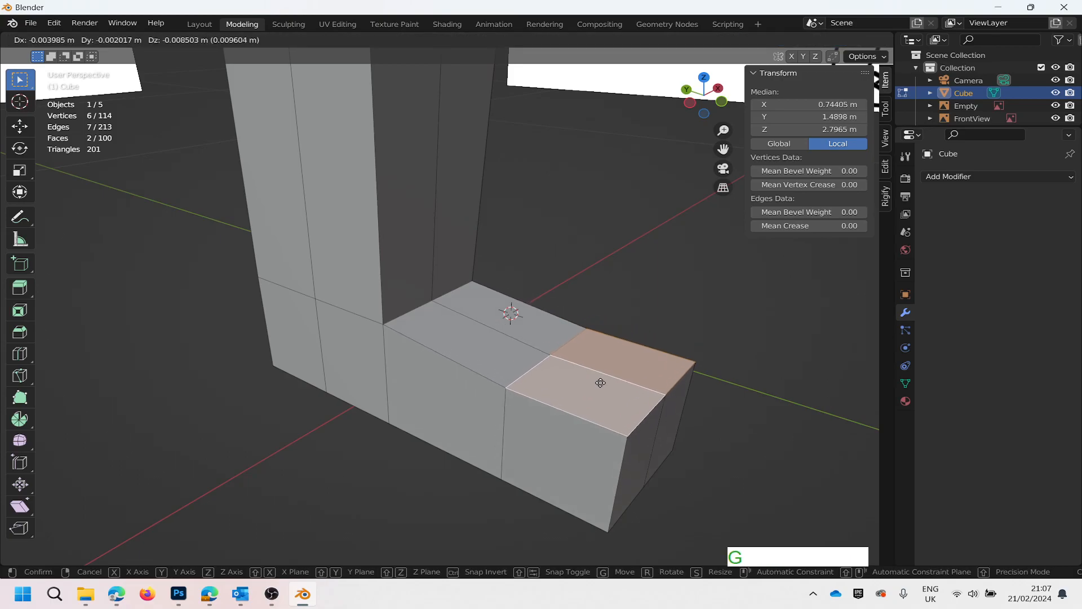
pyautogui.press('z')
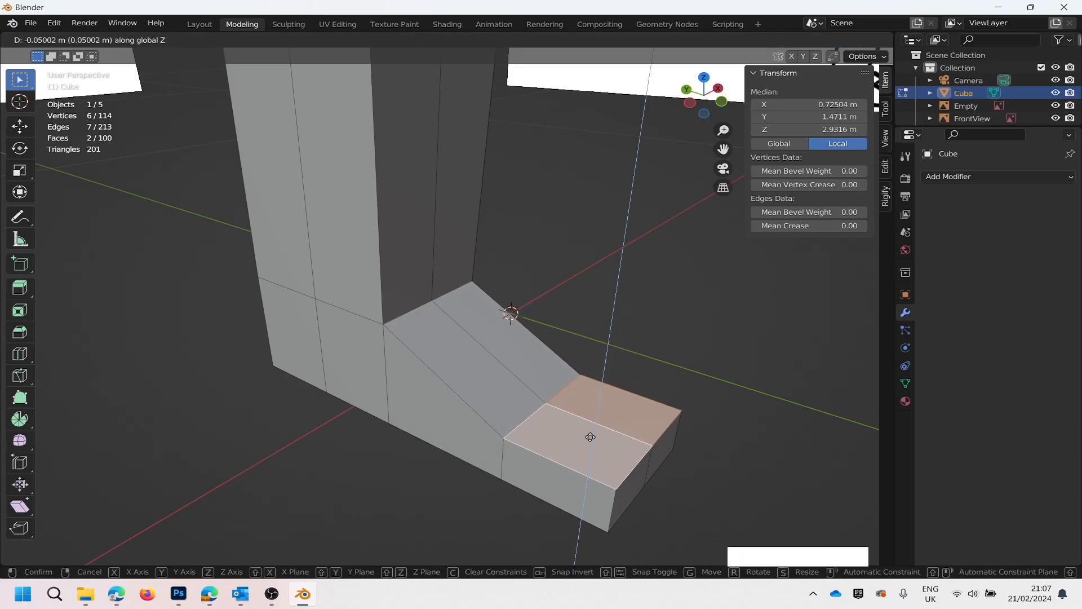
pyautogui.click(591, 434)
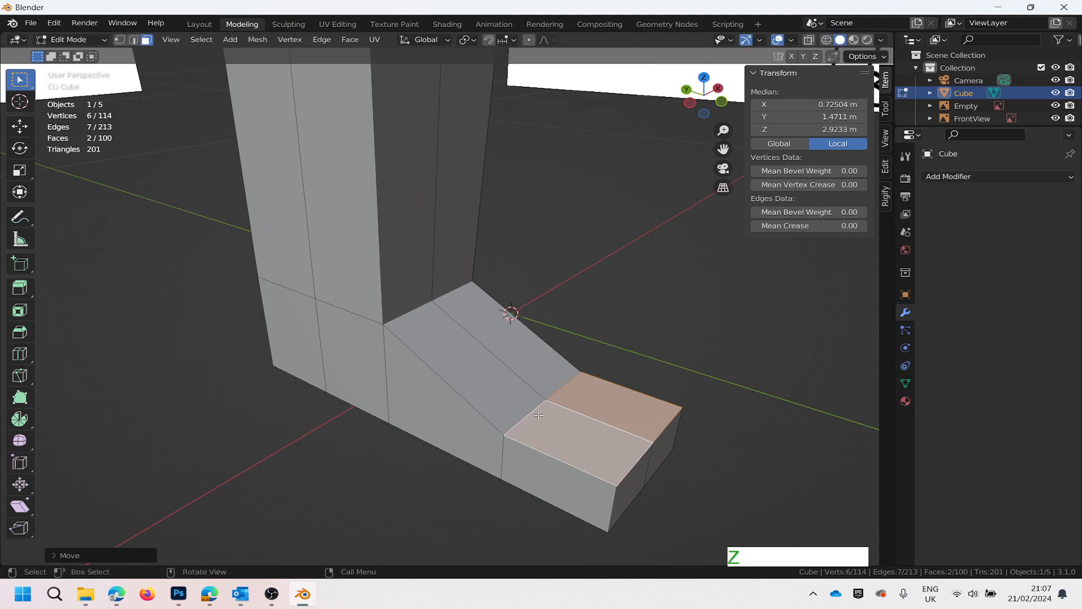
# Move the outer side face of the toe section outward along X to a local median X of about 1.04 m.
pyautogui.scroll(-3, 578, 382)
pyautogui.scroll(1, 578, 381)
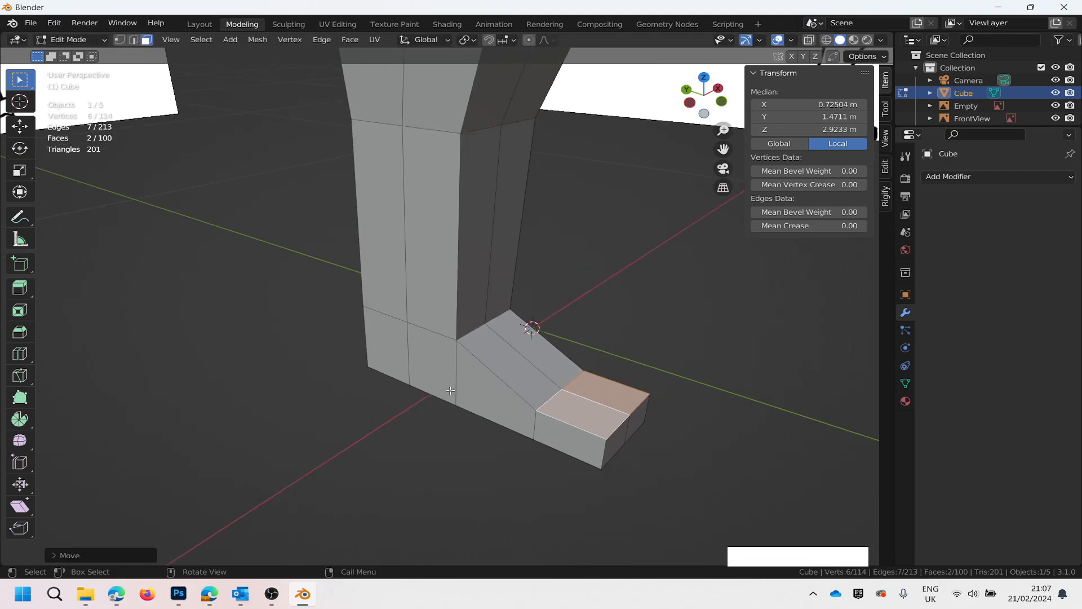
pyautogui.click(566, 437)
pyautogui.press('g')
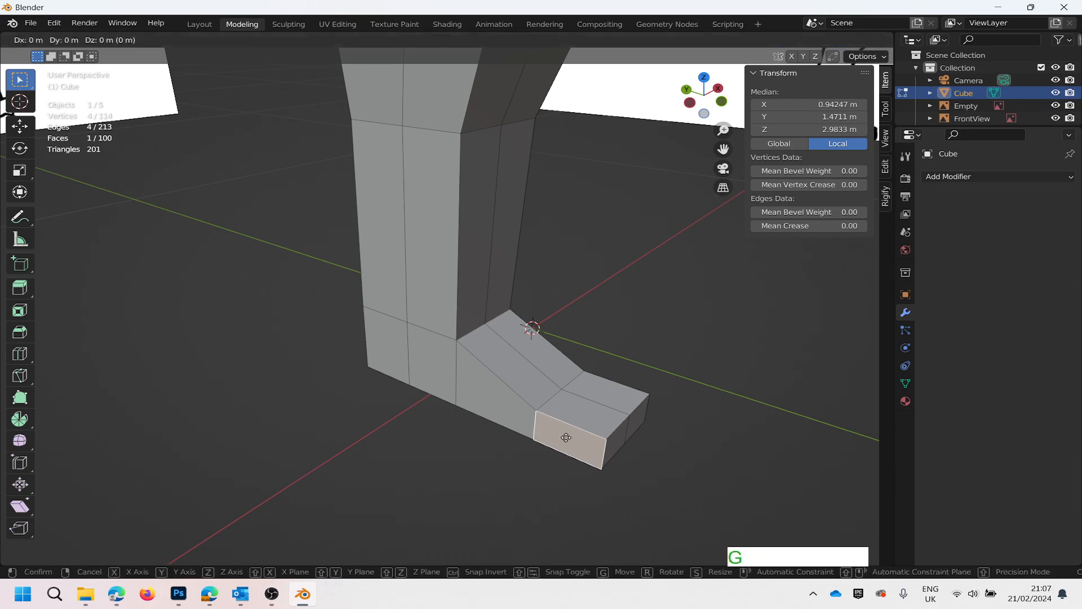
pyautogui.press('x')
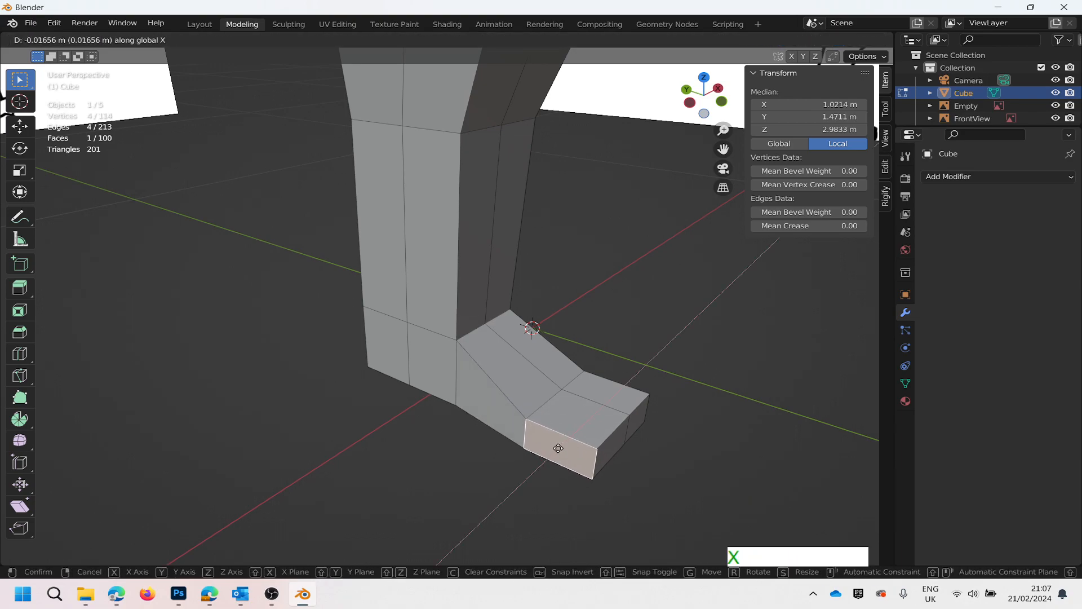
pyautogui.click(556, 451)
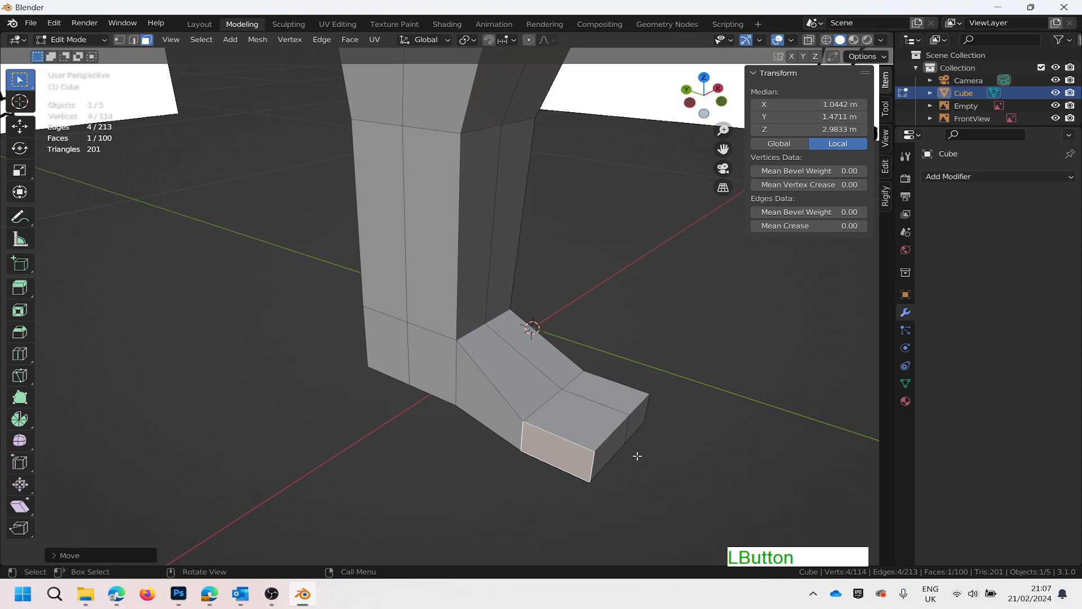
# Move the toe's outer front vertical edge back along Y to a local median Y of about 1.59 m.
pyautogui.scroll(1, 637, 455)
pyautogui.press('2')
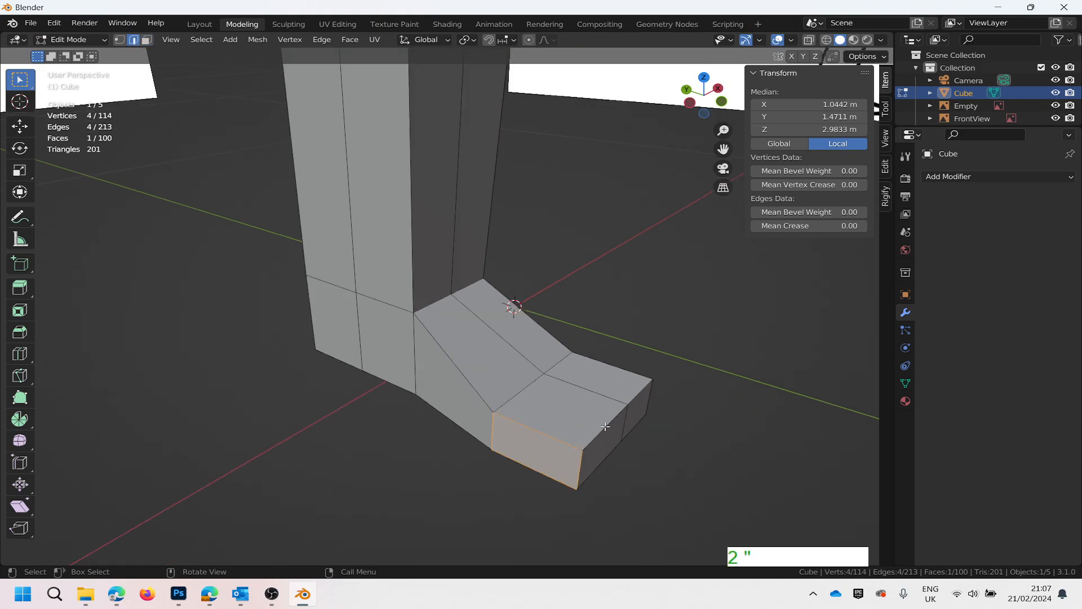
pyautogui.click(581, 464)
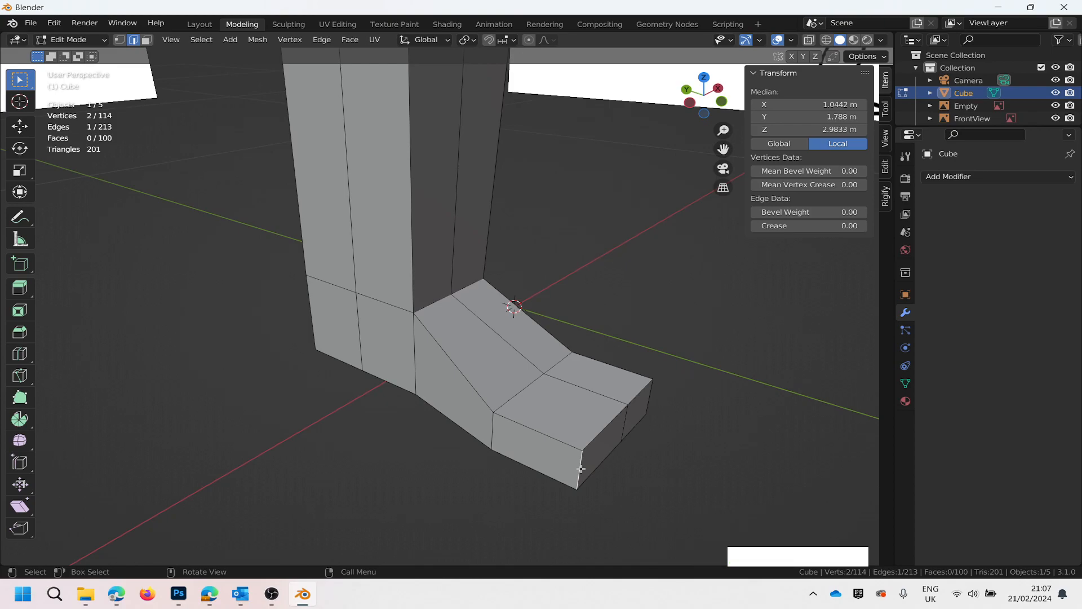
pyautogui.press('g')
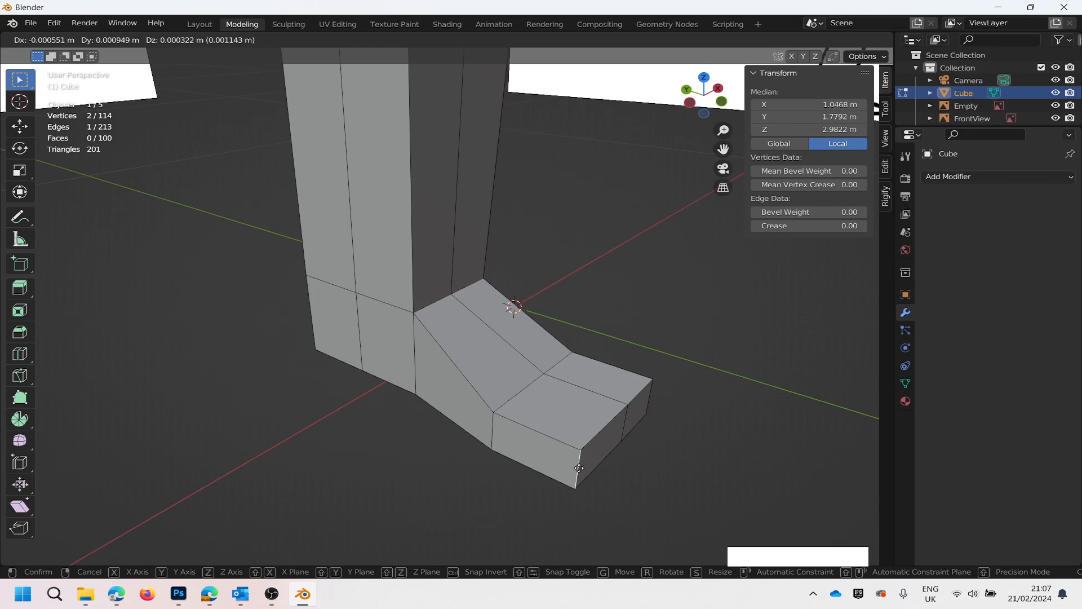
pyautogui.press('y')
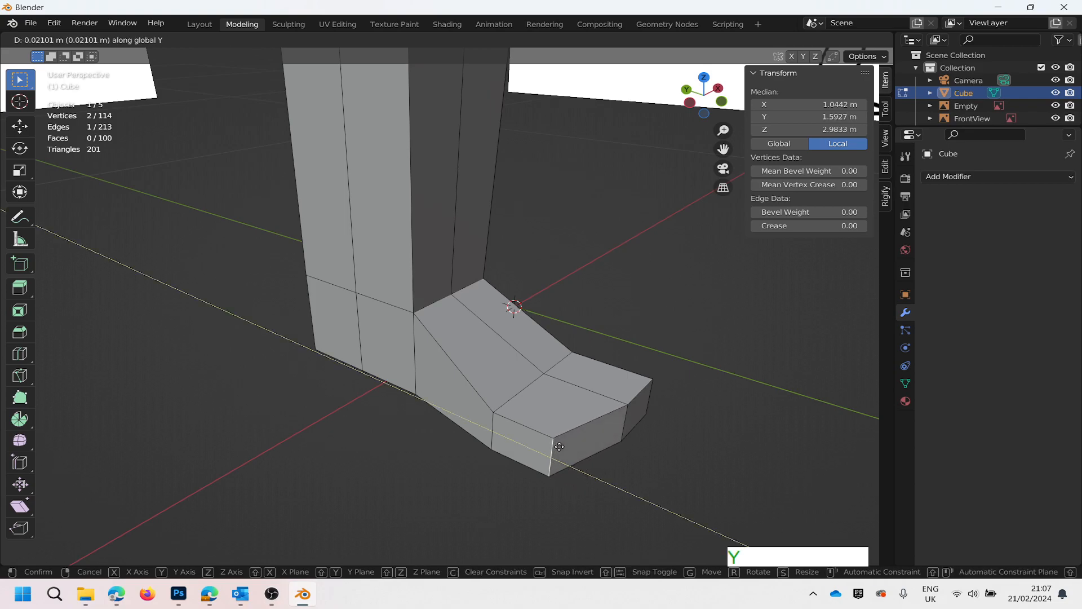
pyautogui.click(560, 448)
# Move the toe's inner front vertical edge back along Y to a local median Y of about 1.69 m.
pyautogui.moveTo(692, 411); pyautogui.dragTo(526, 397, button='middle')
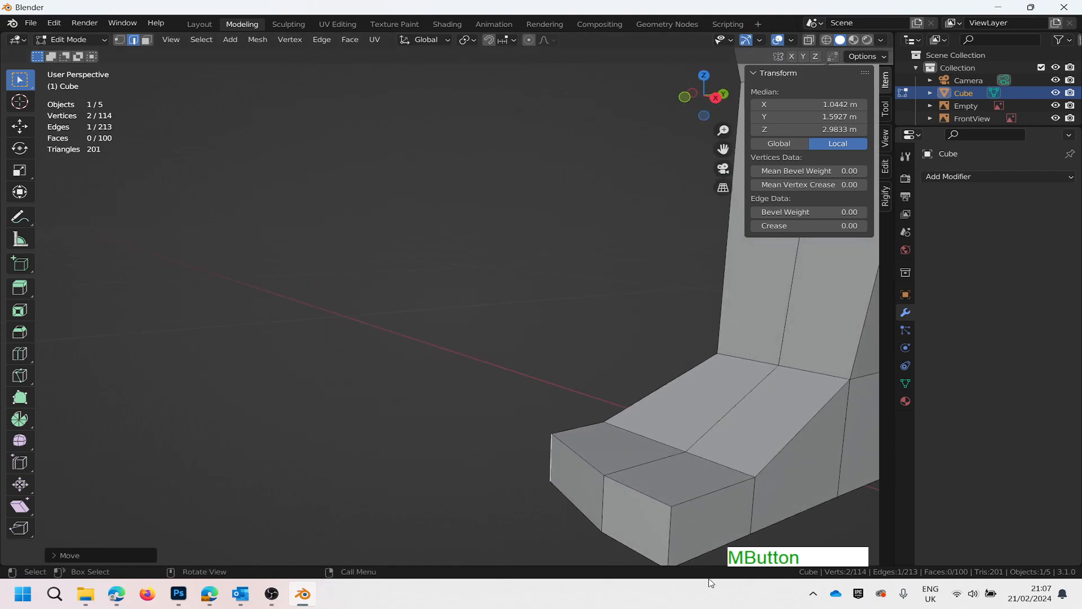
pyautogui.click(670, 539)
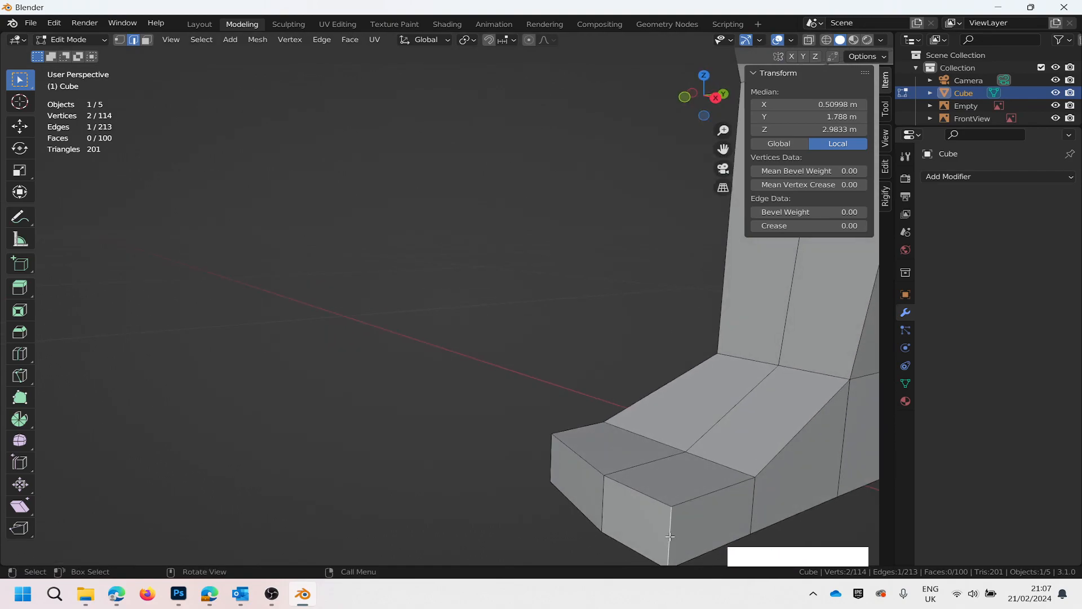
pyautogui.press('g')
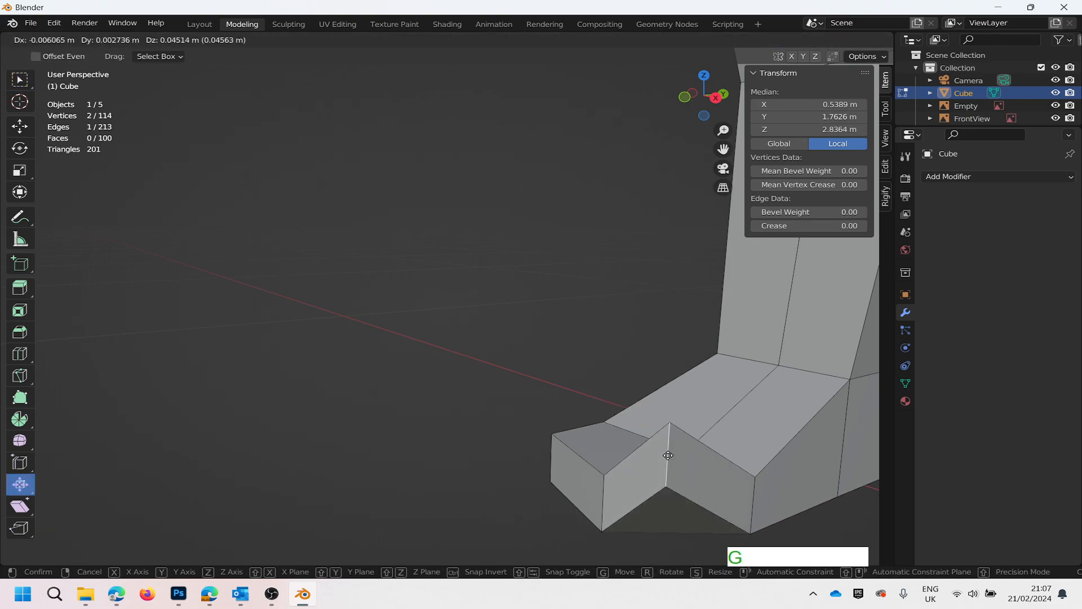
pyautogui.rightClick(696, 472)
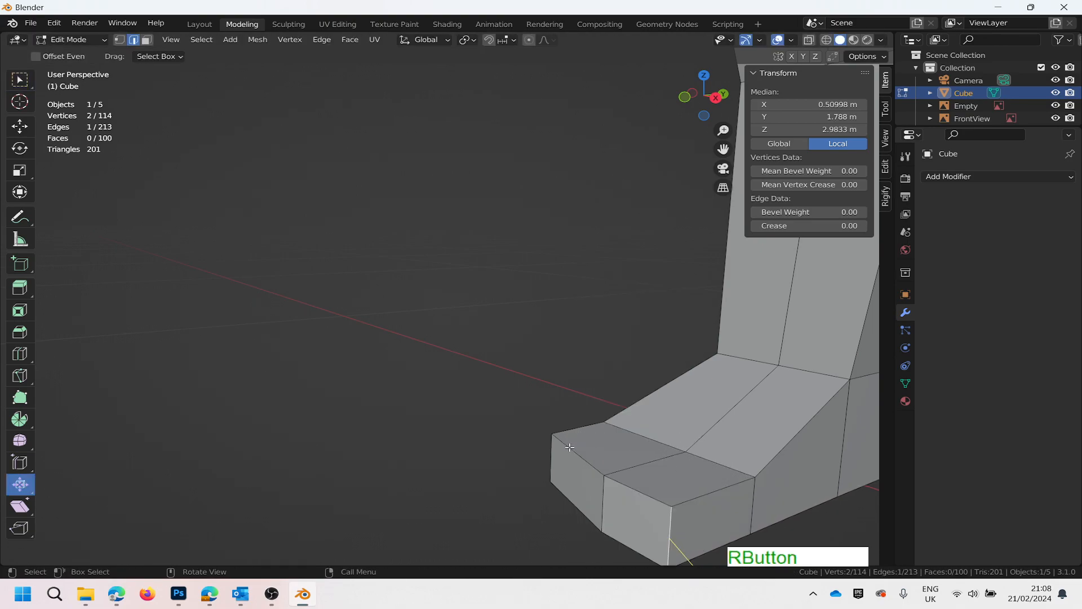
pyautogui.press('space')
pyautogui.press('g')
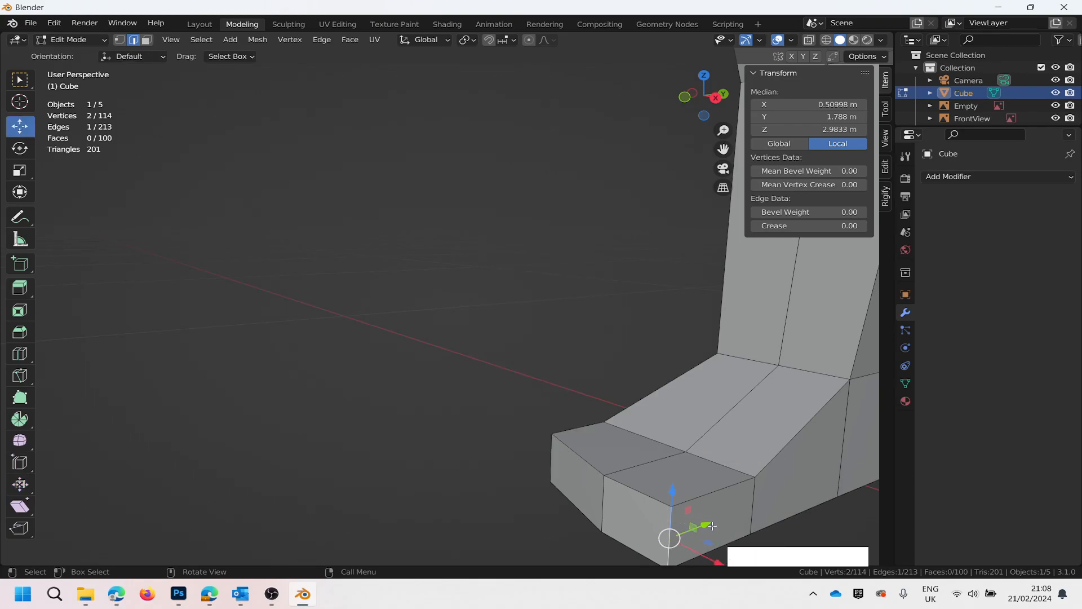
pyautogui.moveTo(707, 524); pyautogui.dragTo(721, 518)
pyautogui.scroll(-1, 754, 457)
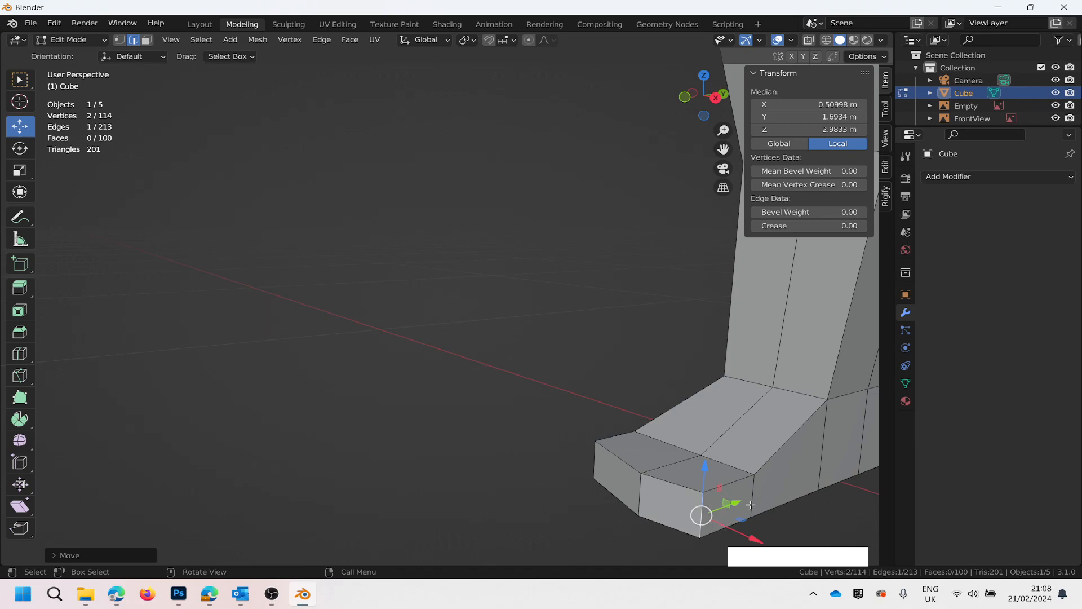
# Shift the toe's two front faces outward to local median X of about 0.80 m and back to Y of about 1.62 m.
pyautogui.moveTo(576, 480); pyautogui.dragTo(751, 482, button='middle')
pyautogui.moveTo(775, 459); pyautogui.dragTo(631, 512, button='middle')
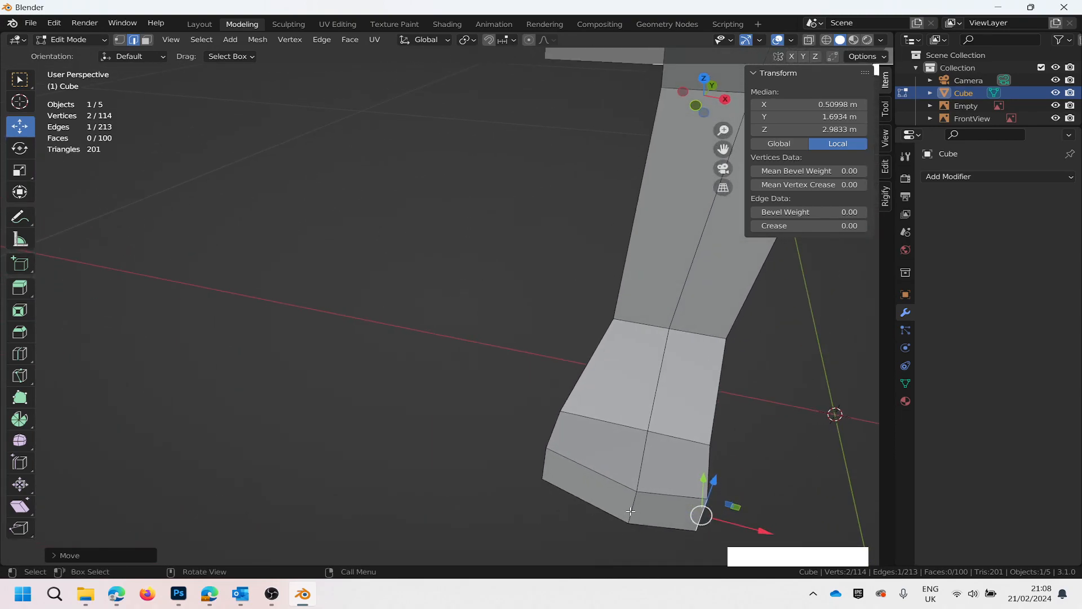
pyautogui.press('3')
pyautogui.click(593, 484)
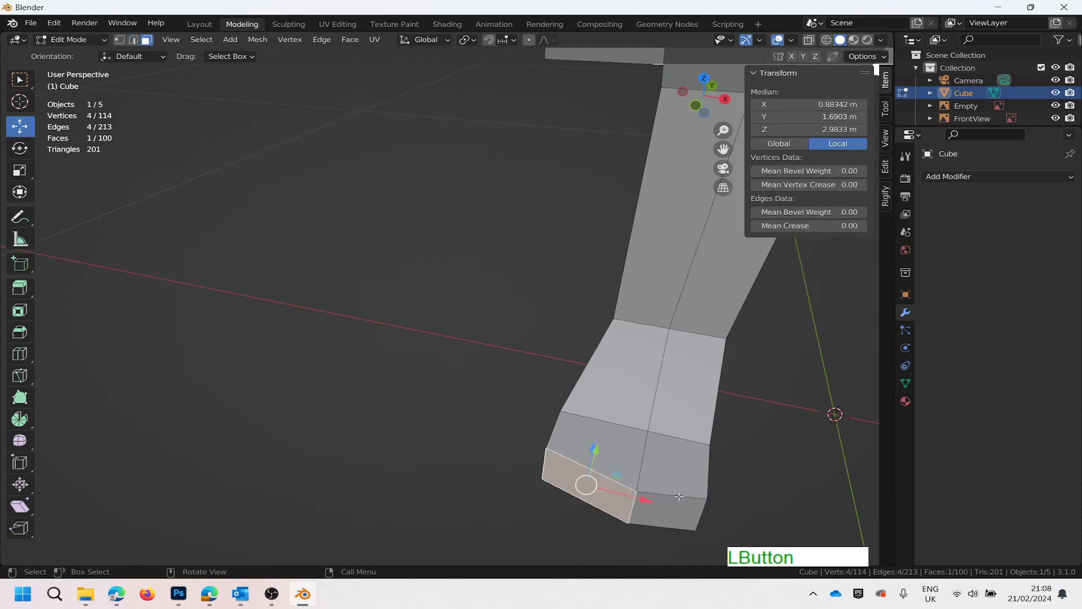
pyautogui.keyDown('shift'); pyautogui.click(673, 513); pyautogui.keyUp('shift')
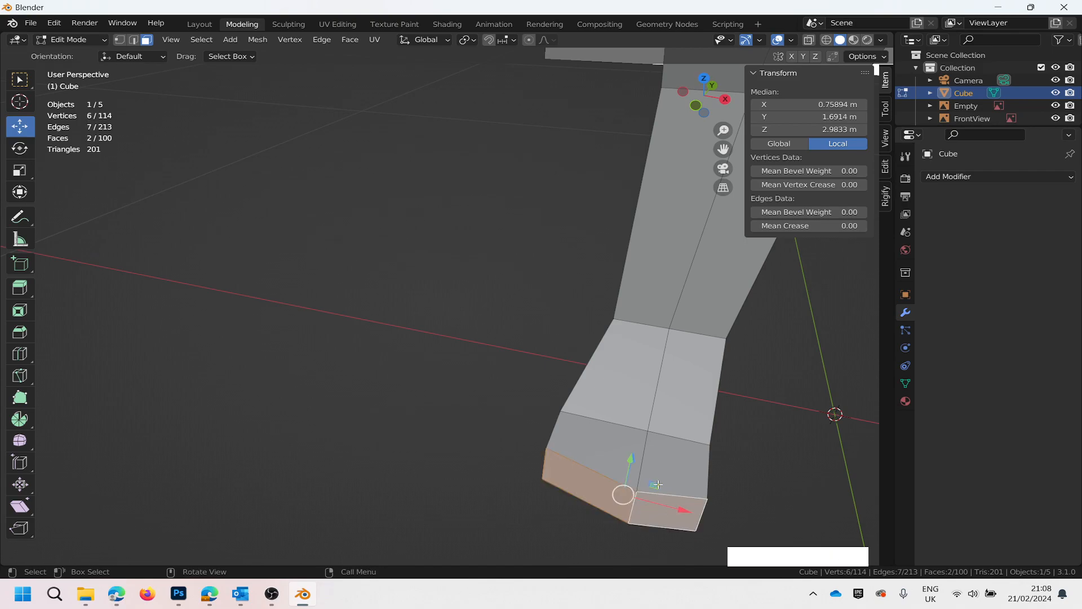
pyautogui.moveTo(682, 510); pyautogui.dragTo(665, 500)
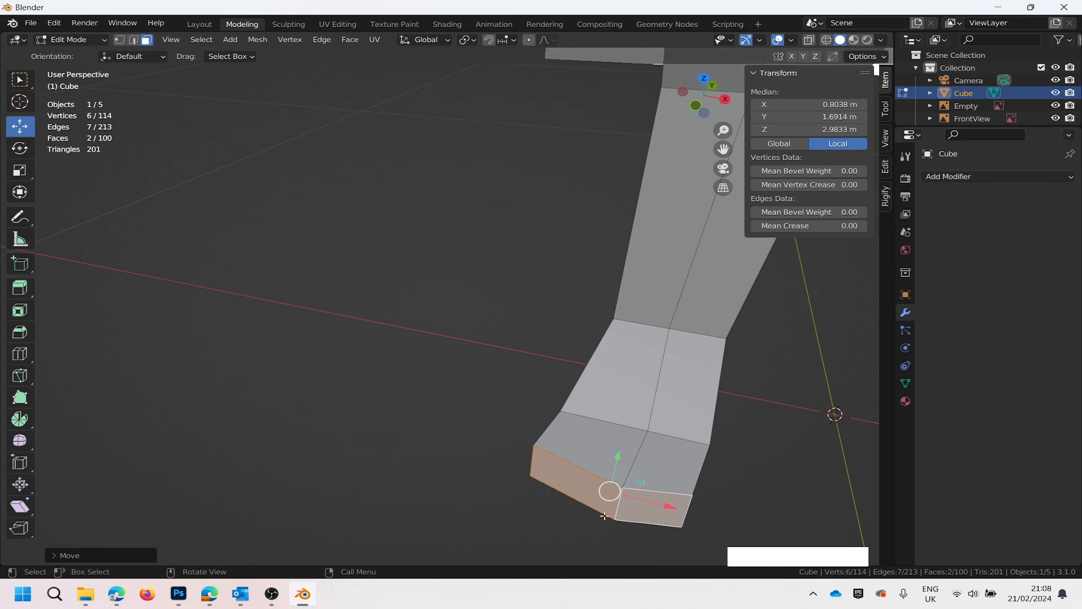
pyautogui.moveTo(597, 517); pyautogui.dragTo(589, 490, button='middle')
pyautogui.moveTo(591, 448); pyautogui.dragTo(582, 438)
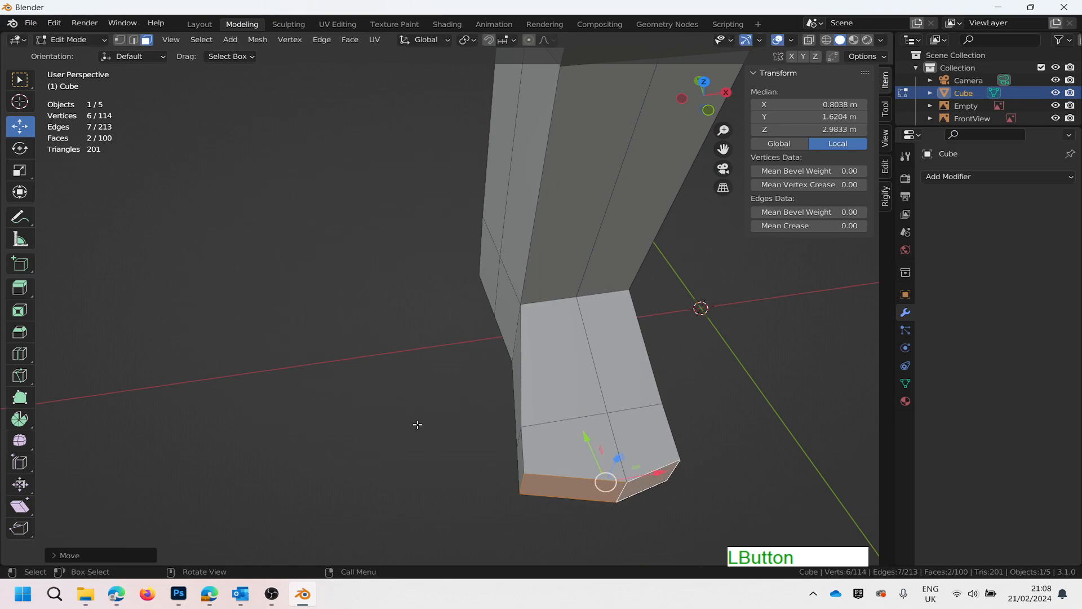
# Reposition the vertical edge on the foot's outer side where the toe section begins.
pyautogui.scroll(-3, 418, 425)
pyautogui.scroll(2, 417, 424)
pyautogui.moveTo(415, 421); pyautogui.dragTo(511, 410, button='middle')
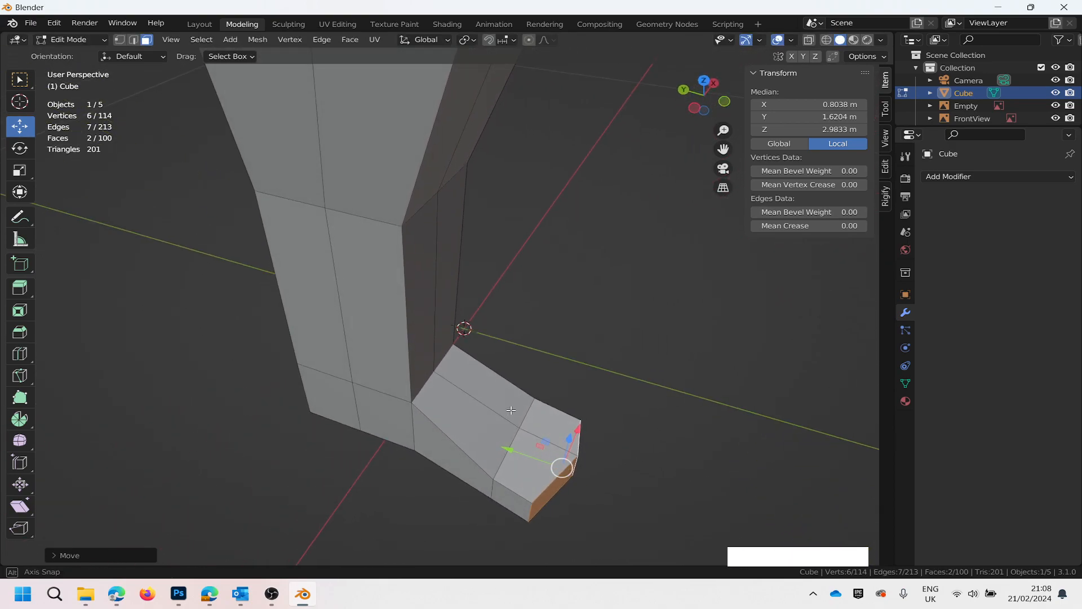
pyautogui.press('2')
pyautogui.click(491, 487)
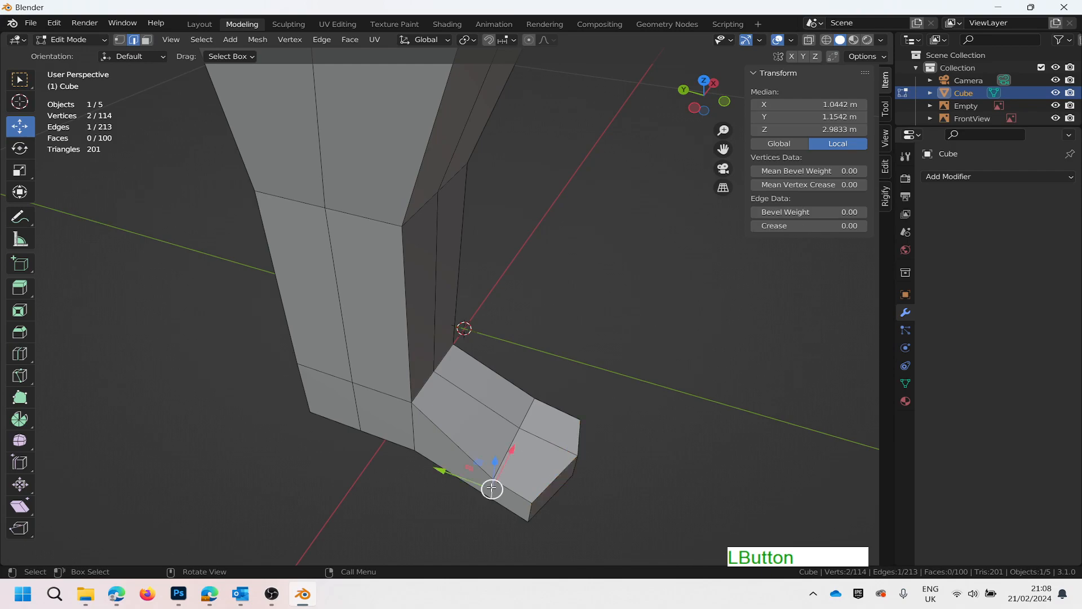
pyautogui.moveTo(468, 475); pyautogui.dragTo(492, 452)
# Pull the toe's middle front vertical edge forward along Y to a local median Y of about 1.87 m.
pyautogui.moveTo(625, 455); pyautogui.dragTo(582, 459, button='middle')
pyautogui.moveTo(661, 416); pyautogui.dragTo(584, 428, button='middle')
pyautogui.click(590, 535)
pyautogui.moveTo(569, 507); pyautogui.dragTo(570, 513)
pyautogui.scroll(-4, 637, 481)
pyautogui.scroll(2, 637, 480)
pyautogui.moveTo(601, 474); pyautogui.dragTo(600, 483)
# Examine the shaped foot and the whole half body against the reference drawings.
pyautogui.scroll(-5, 600, 483)
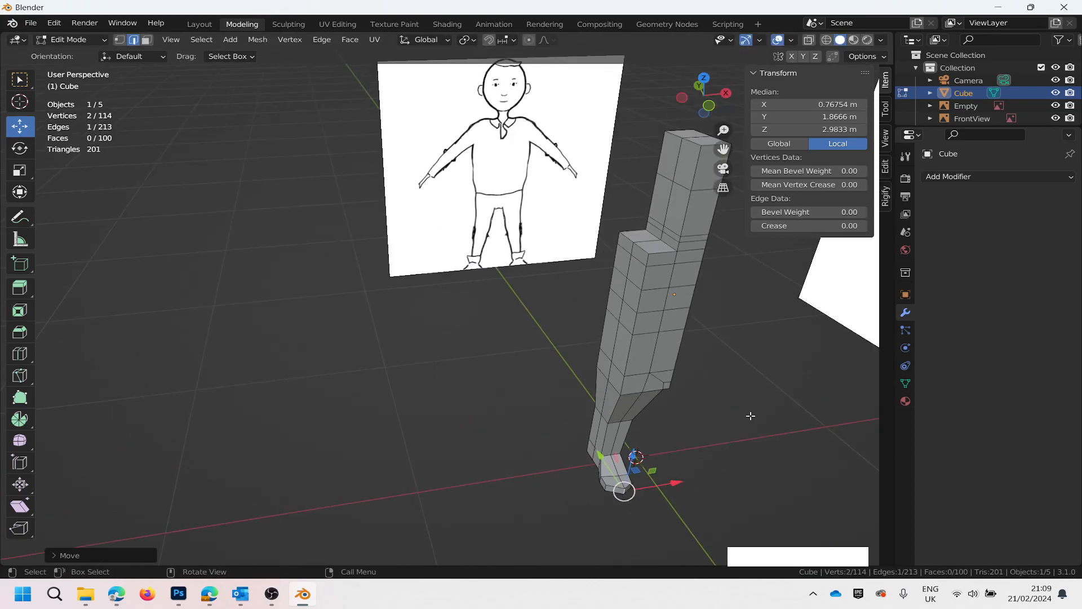
pyautogui.scroll(5, 761, 383)
pyautogui.scroll(-8, 727, 321)
pyautogui.moveTo(752, 329); pyautogui.dragTo(807, 318, button='middle')
pyautogui.scroll(-2, 648, 365)
pyautogui.scroll(4, 648, 365)
pyautogui.moveTo(649, 365); pyautogui.dragTo(696, 299, button='middle')
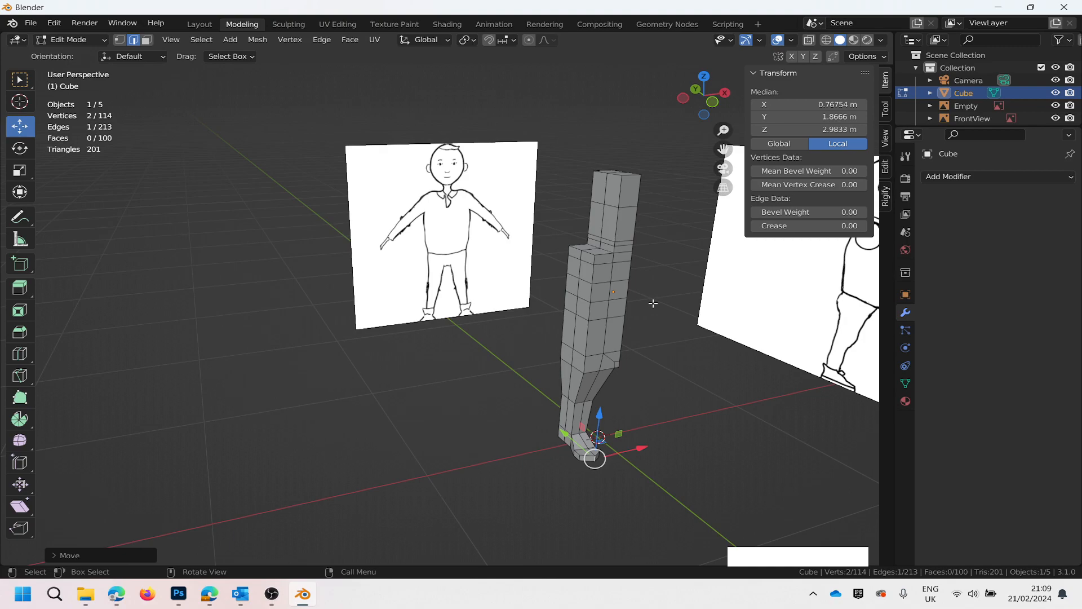
pyautogui.scroll(4, 634, 257)
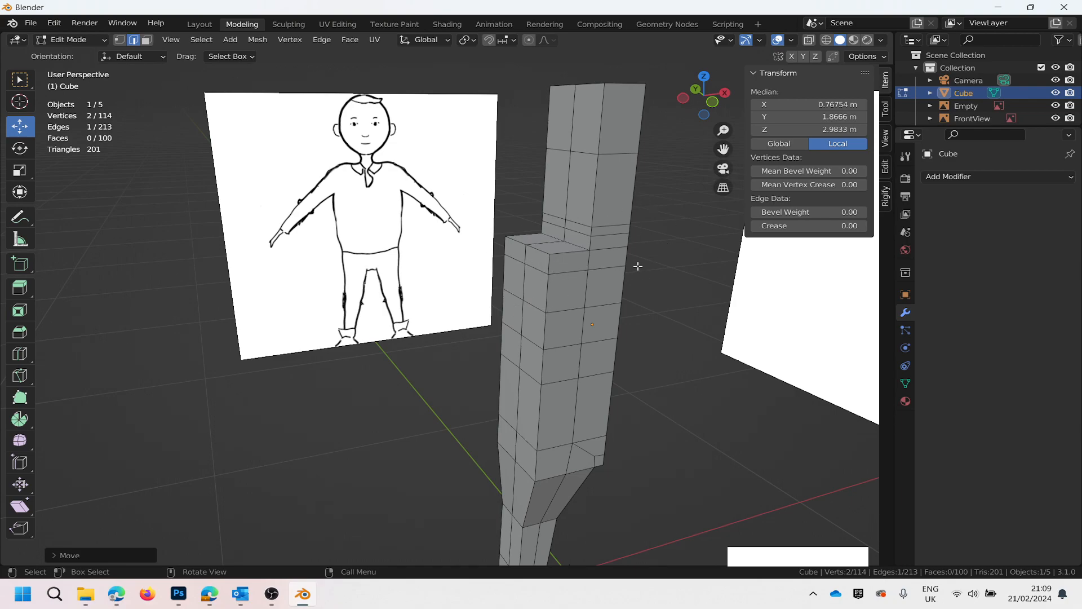
# In orthographic front view with X-ray on, select the three middle torso rows and move them down about 0.06 m along Z.
pyautogui.click(724, 191)
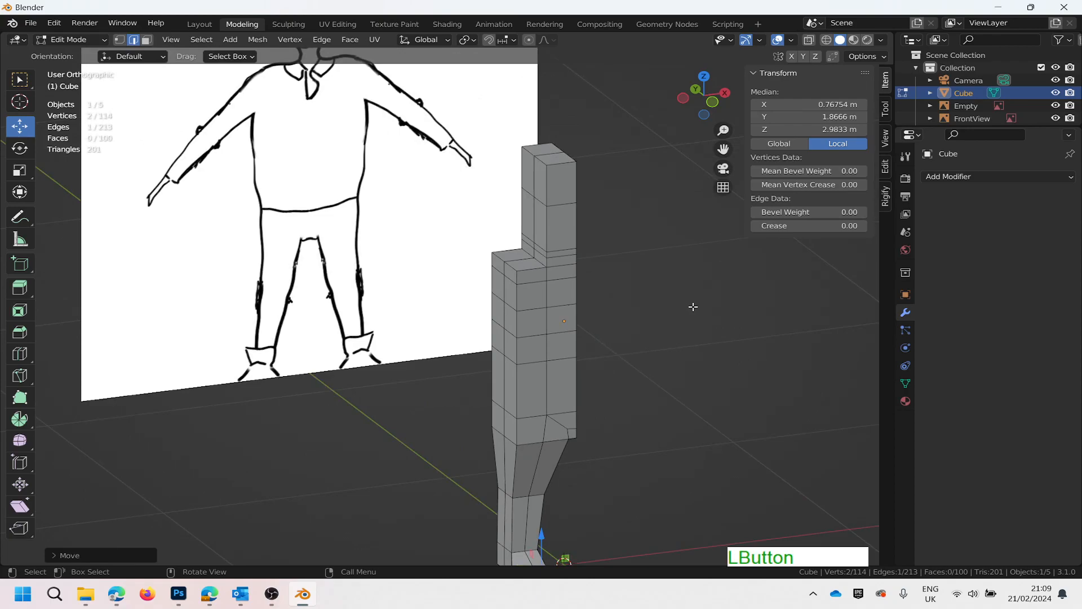
pyautogui.click(703, 116)
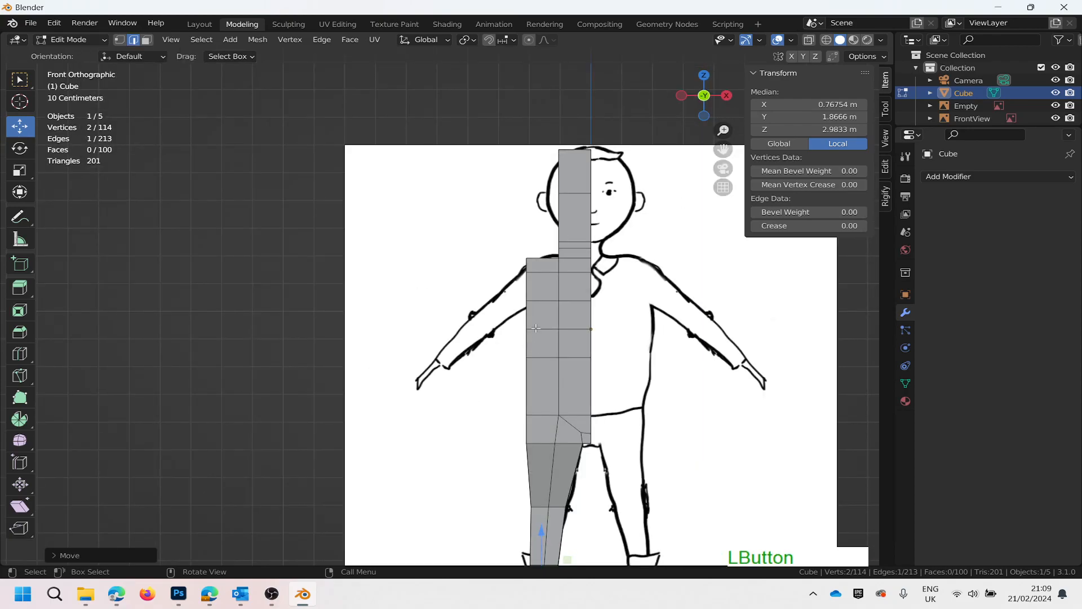
pyautogui.hotkey('alt', 'z')
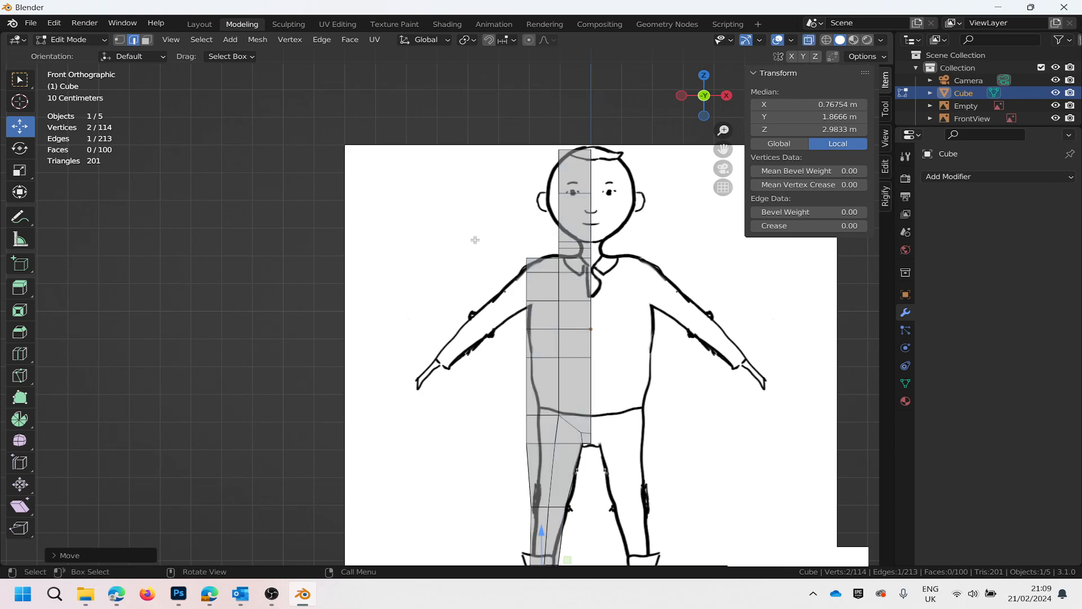
pyautogui.click(20, 80)
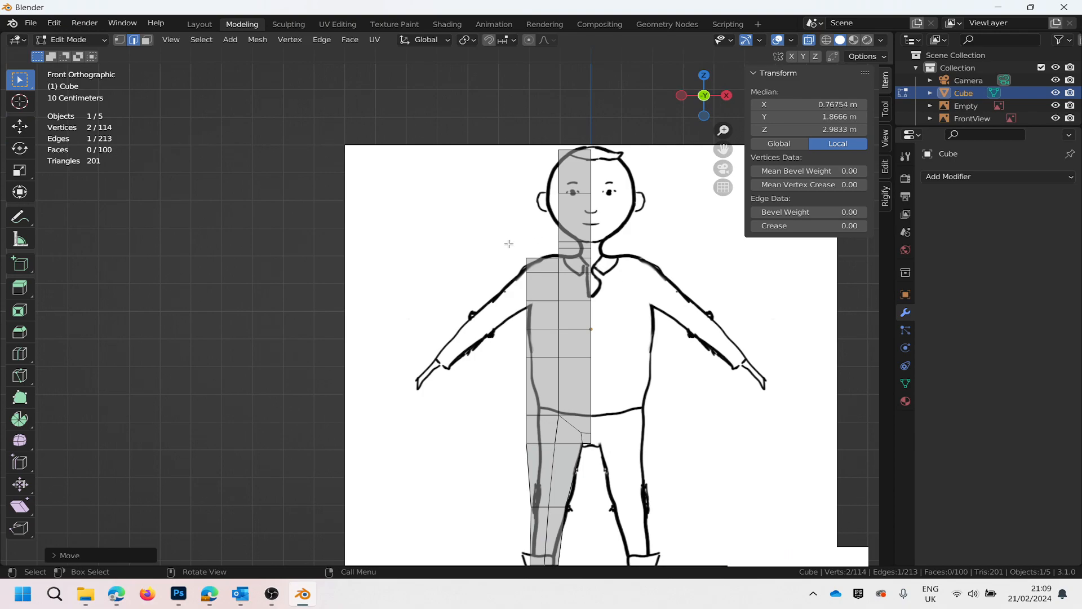
pyautogui.moveTo(504, 269); pyautogui.dragTo(638, 364)
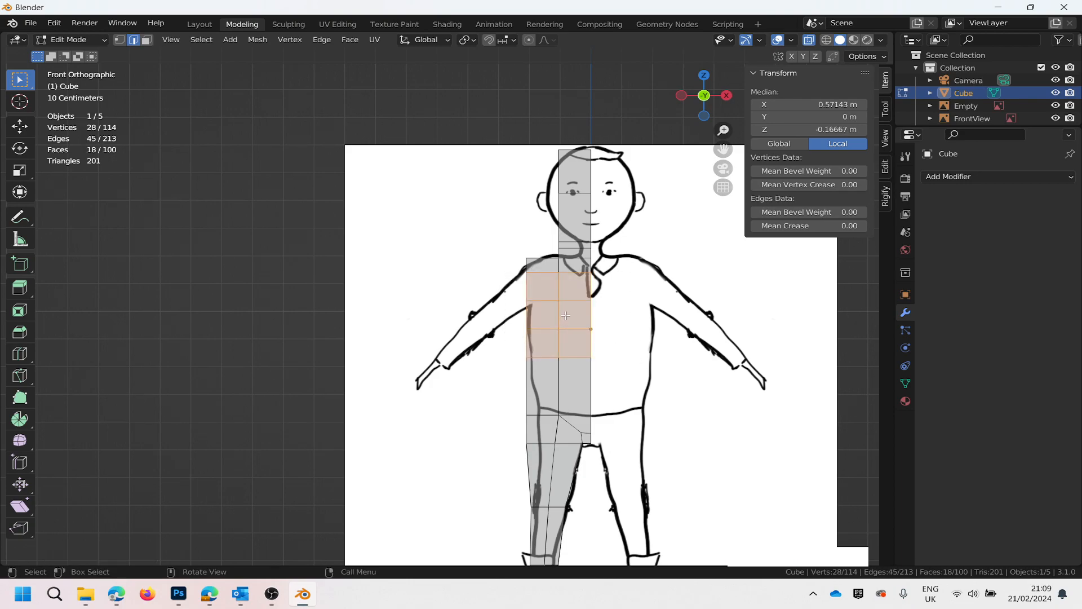
pyautogui.press('g')
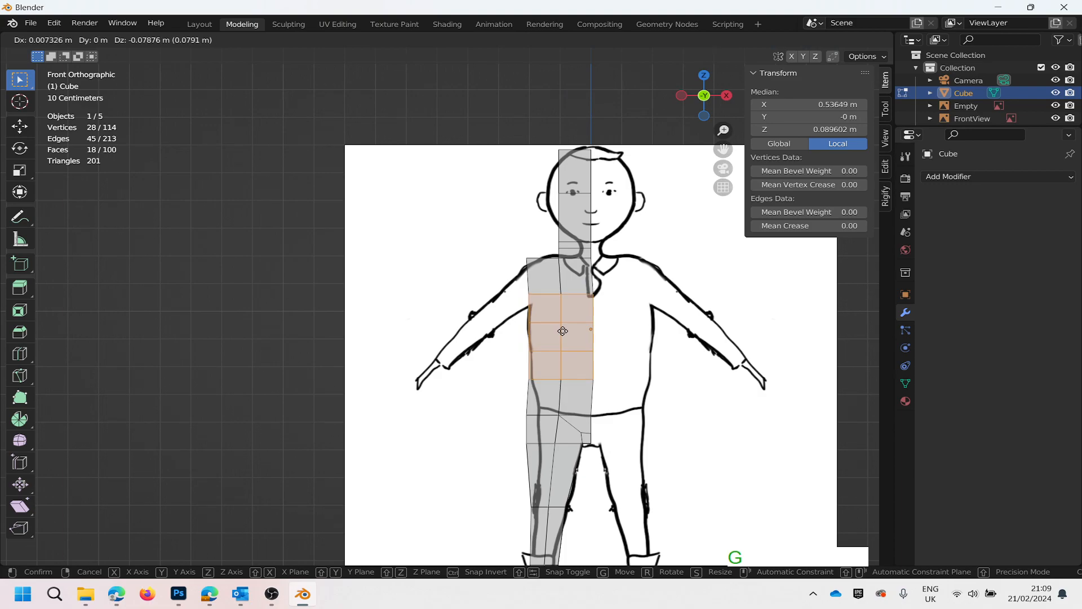
pyautogui.press('z')
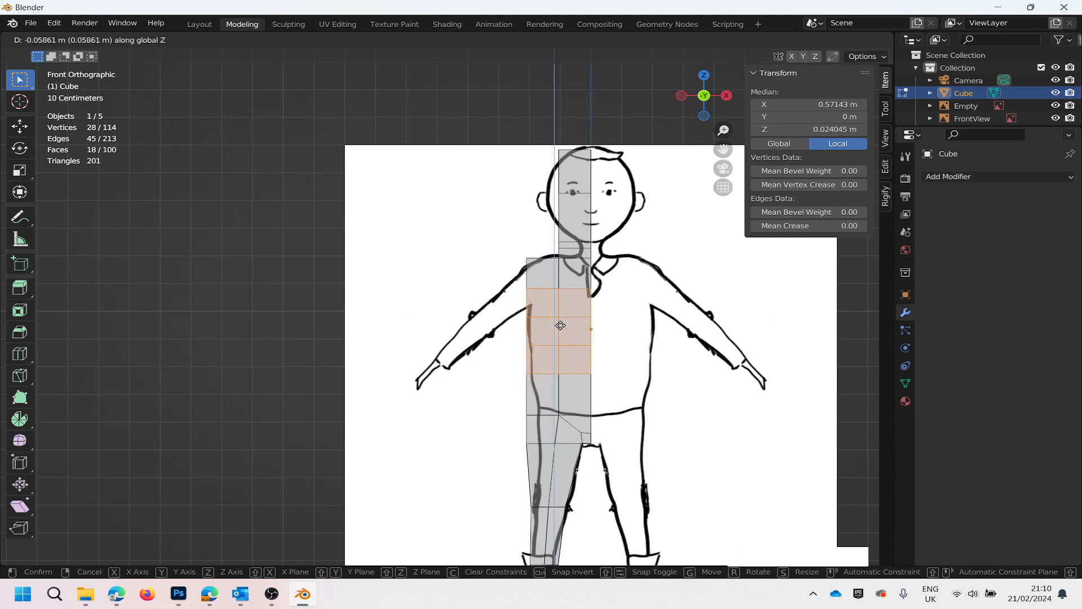
pyautogui.click(560, 327)
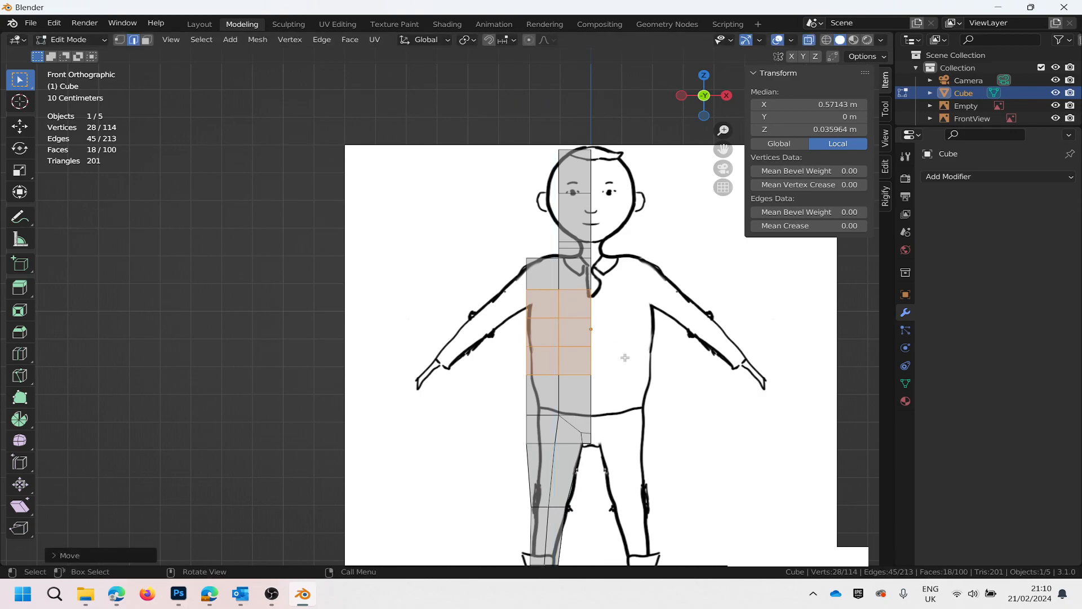
pyautogui.moveTo(635, 367)
pyautogui.keyDown('alt'); pyautogui.mouseDown(button='middle')
pyautogui.moveTo(633, 379)
pyautogui.moveTo(649, 372)
pyautogui.mouseUp(button='middle'); pyautogui.keyUp('alt')
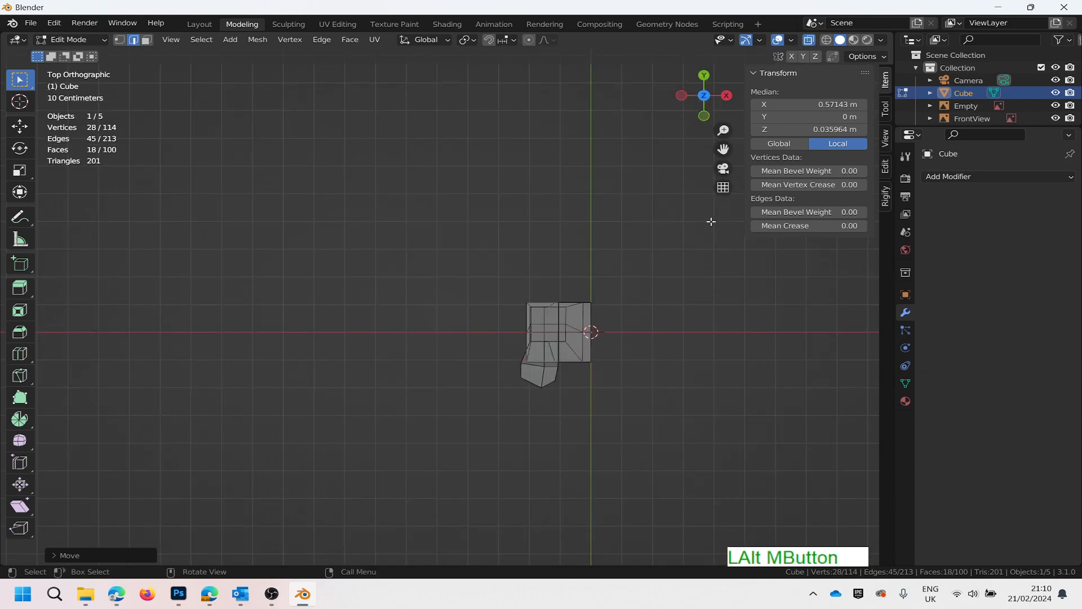
pyautogui.click(704, 116)
pyautogui.moveTo(287, 362)
pyautogui.mouseDown(button='middle')
pyautogui.moveTo(263, 363)
pyautogui.moveTo(292, 379)
pyautogui.moveTo(357, 377)
pyautogui.moveTo(310, 359)
pyautogui.moveTo(359, 358)
pyautogui.mouseUp(button='middle')
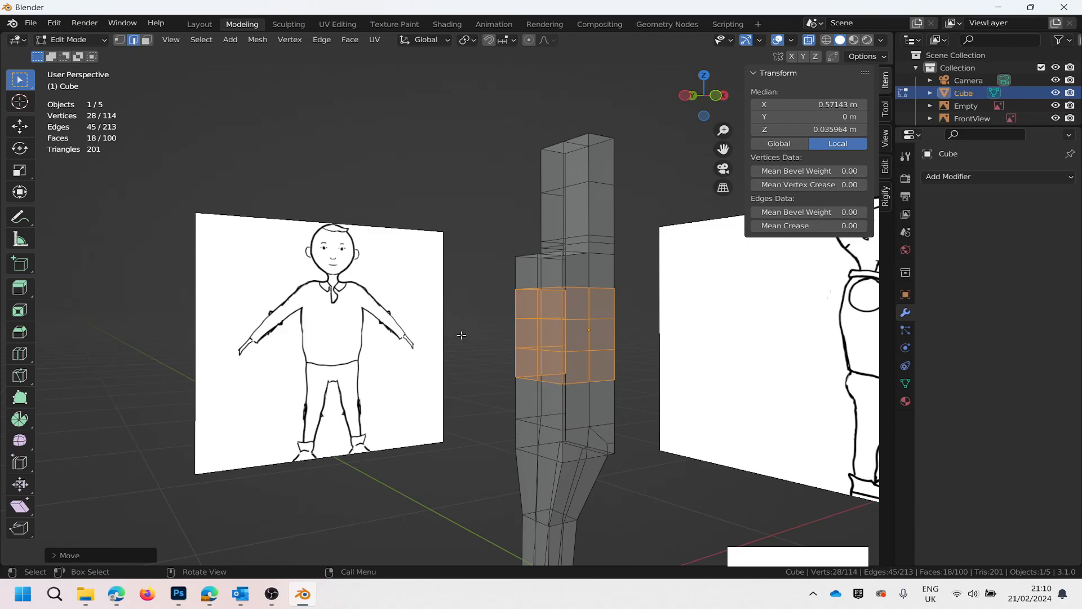
pyautogui.scroll(-3, 586, 393)
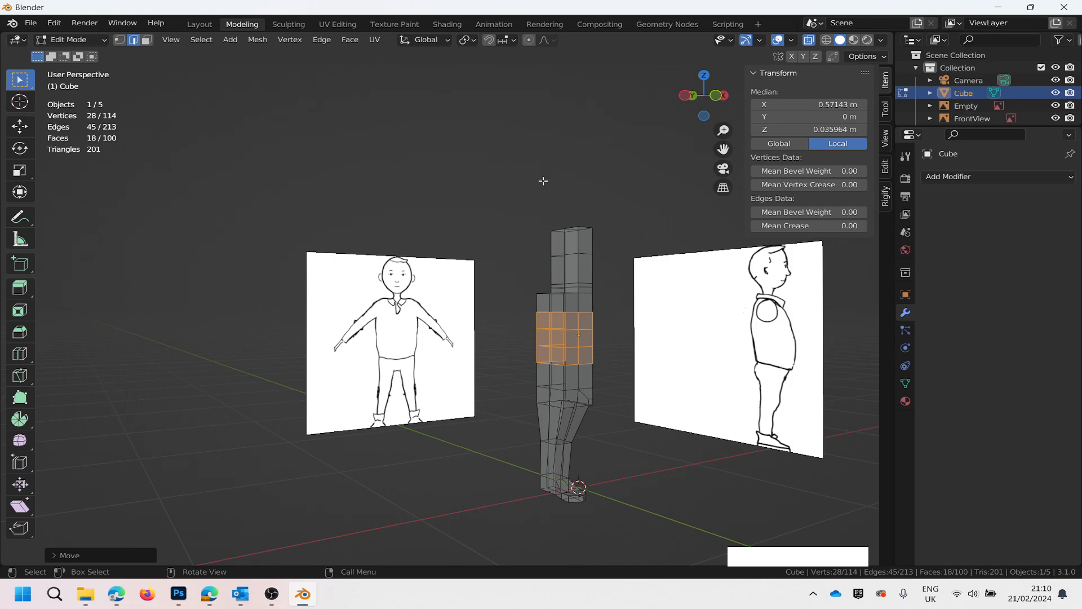
# In orthographic front view, select all centre-line vertices from head to crotch in vertex mode and scale them flat along X.
pyautogui.moveTo(563, 192)
pyautogui.mouseDown(button='middle')
pyautogui.moveTo(479, 197)
pyautogui.moveTo(565, 197)
pyautogui.moveTo(550, 201)
pyautogui.mouseUp(button='middle')
pyautogui.moveTo(647, 402); pyautogui.dragTo(643, 222, button='middle')
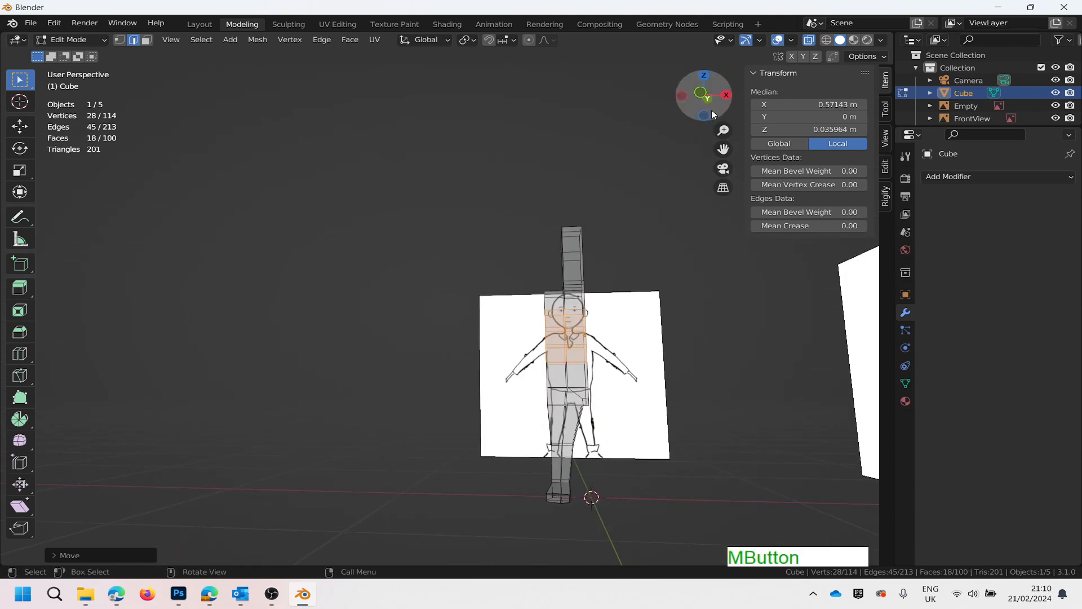
pyautogui.click(702, 94)
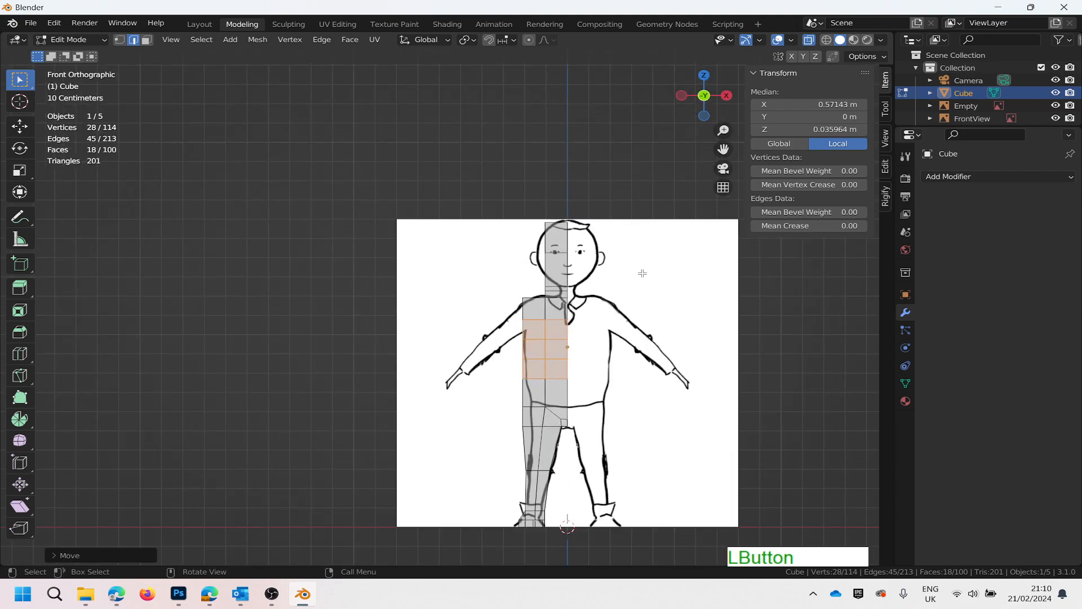
pyautogui.scroll(2, 643, 274)
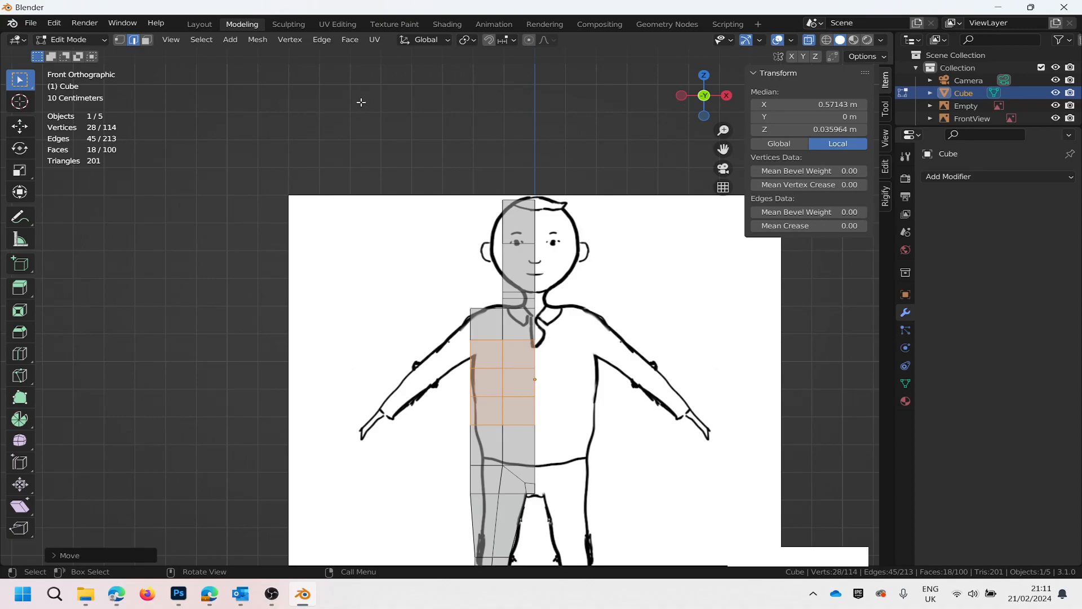
pyautogui.click(119, 40)
pyautogui.moveTo(575, 167); pyautogui.dragTo(531, 507)
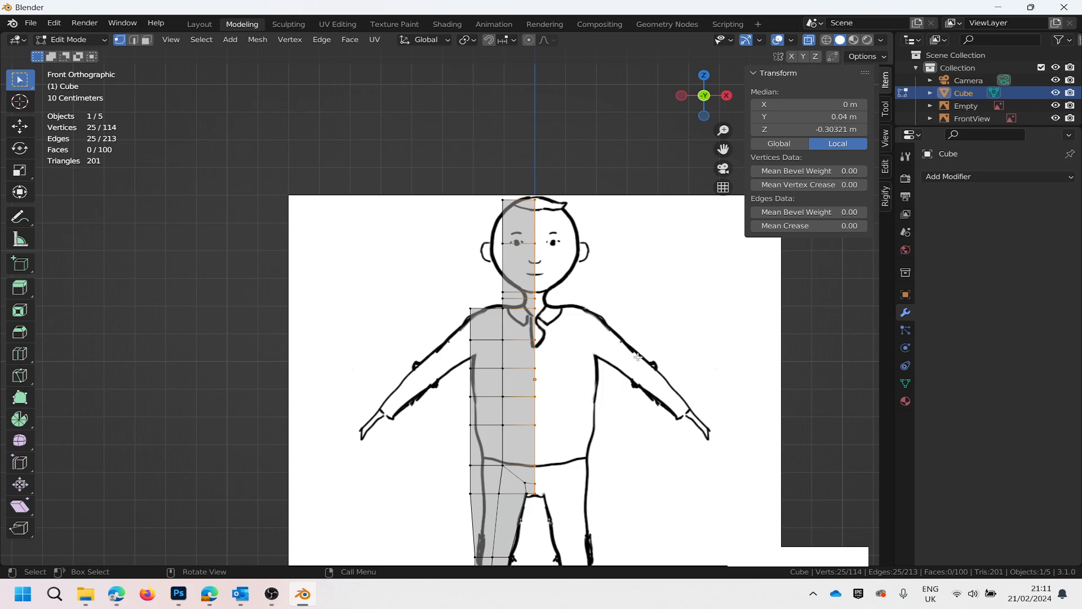
pyautogui.scroll(5, 568, 468)
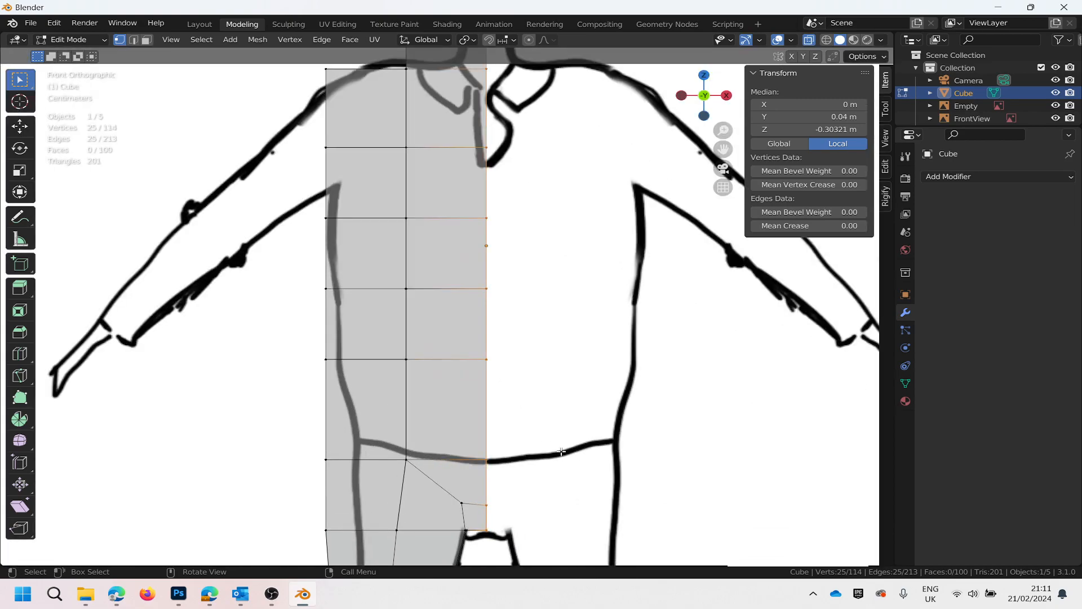
pyautogui.scroll(-3, 537, 333)
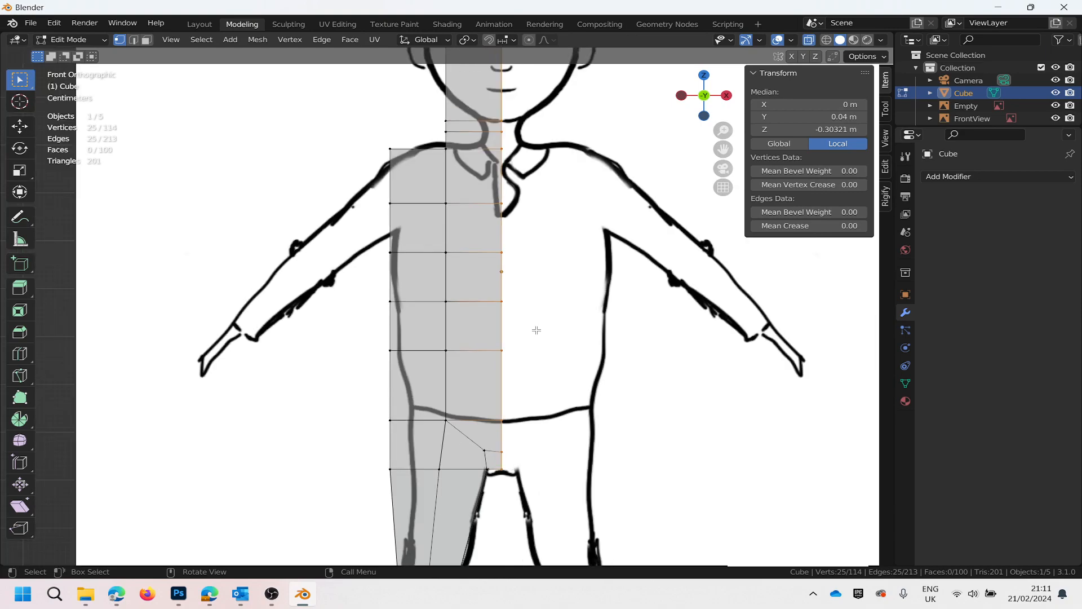
pyautogui.scroll(-1, 556, 321)
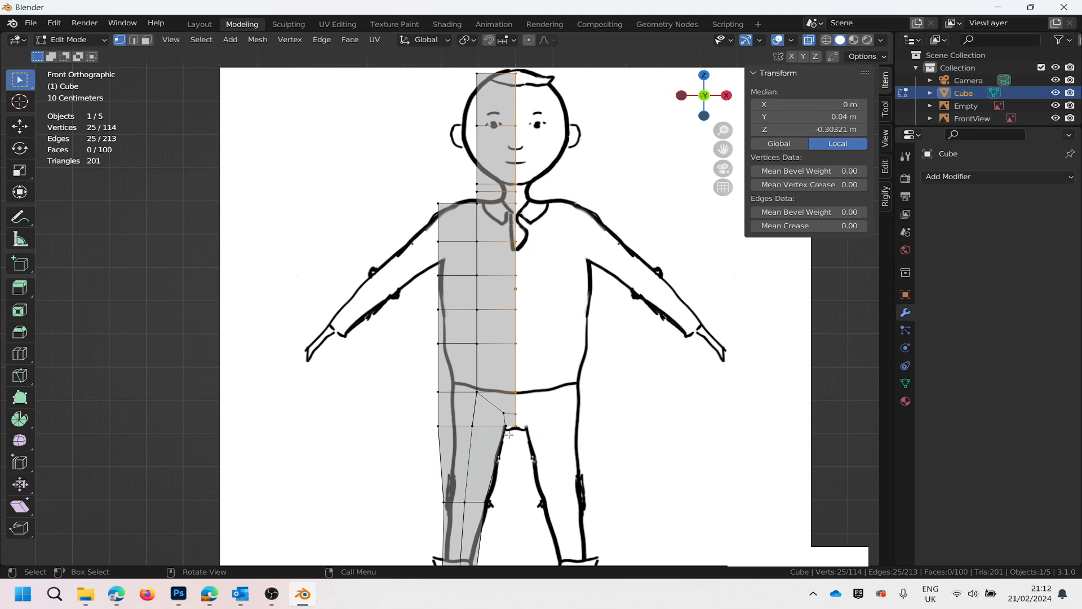
pyautogui.scroll(6, 508, 428)
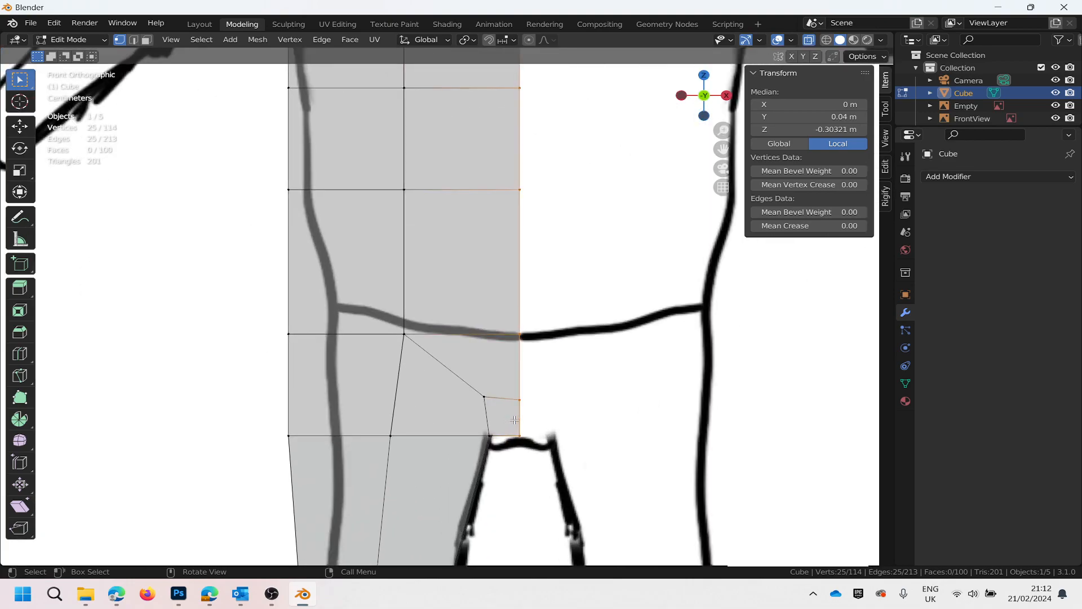
pyautogui.scroll(-5, 511, 412)
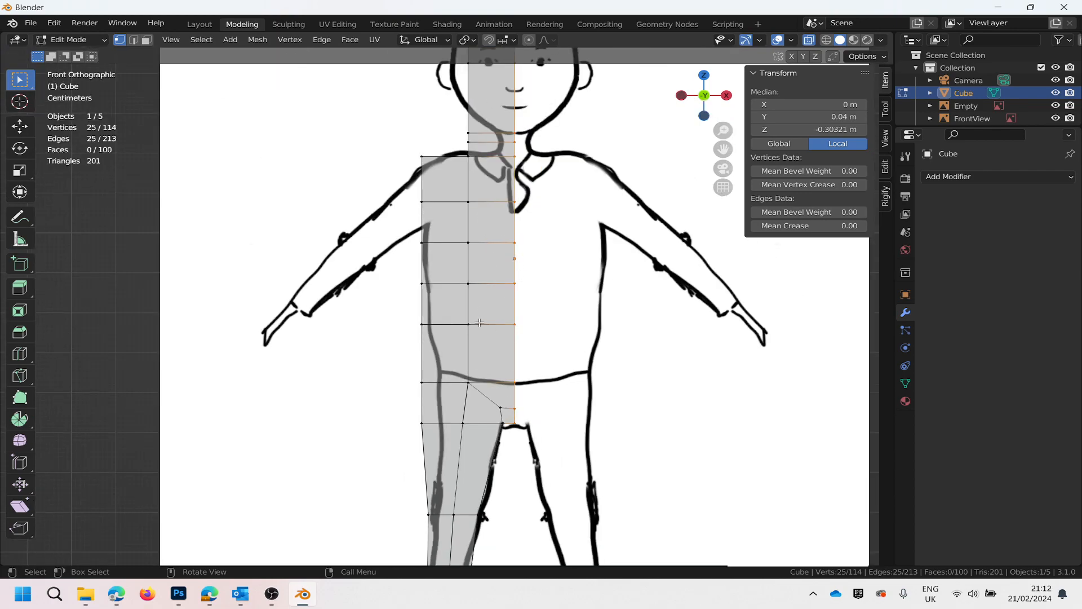
pyautogui.scroll(-3, 500, 256)
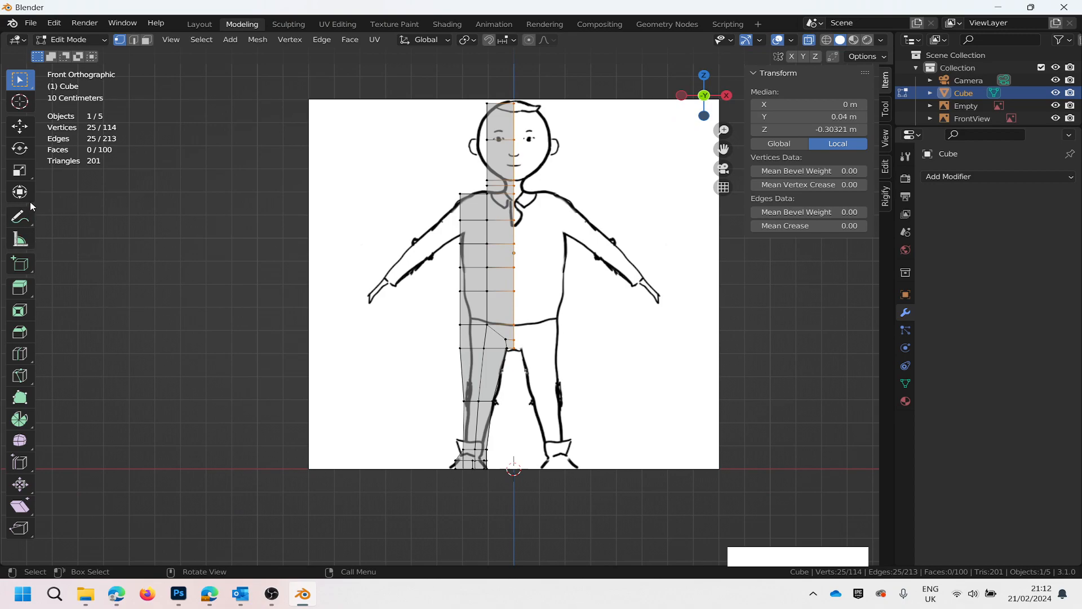
pyautogui.click(20, 170)
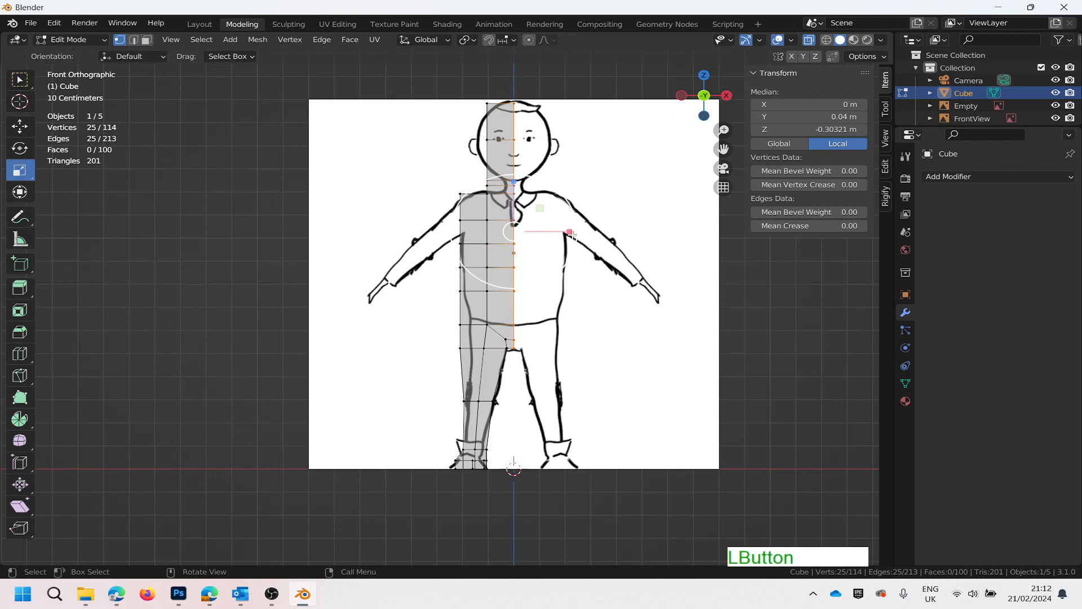
pyautogui.moveTo(570, 232); pyautogui.dragTo(515, 231)
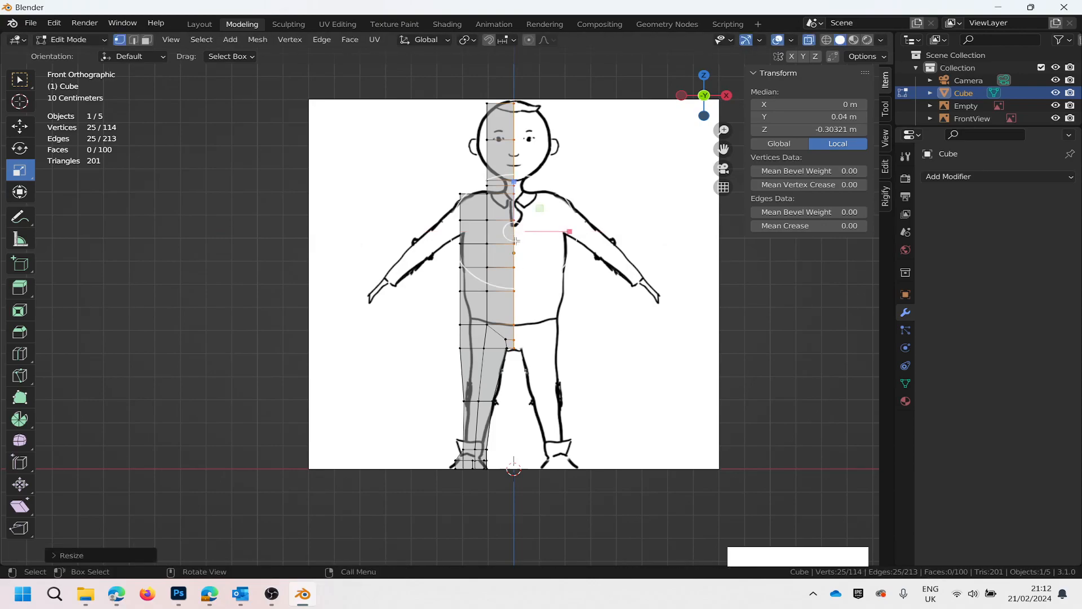
pyautogui.scroll(4, 540, 220)
pyautogui.scroll(-6, 540, 208)
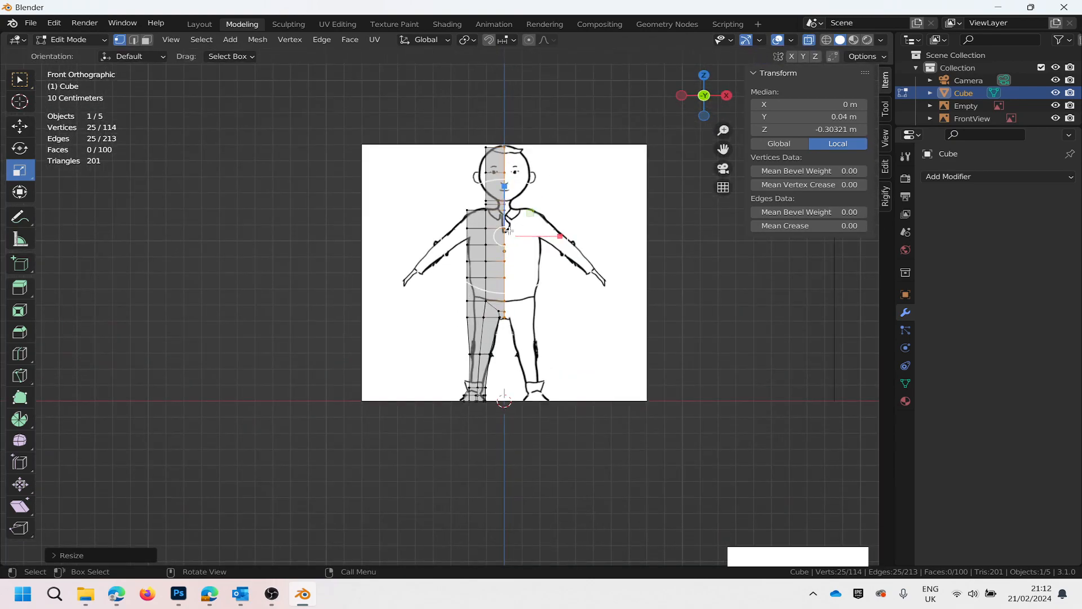
pyautogui.scroll(7, 509, 255)
pyautogui.scroll(-3, 484, 306)
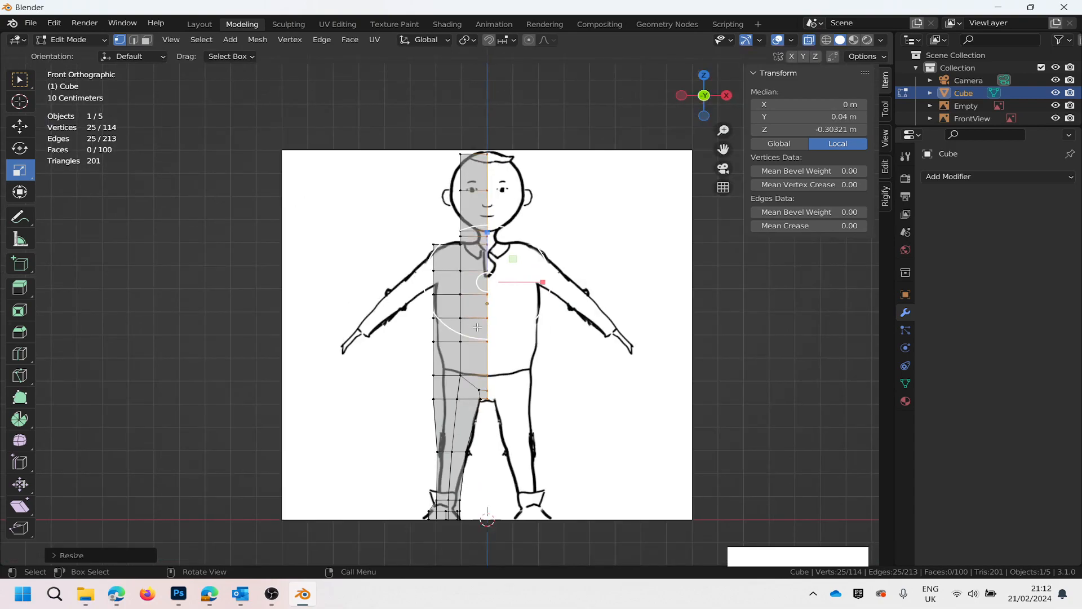
pyautogui.scroll(-2, 470, 343)
pyautogui.scroll(-1, 470, 343)
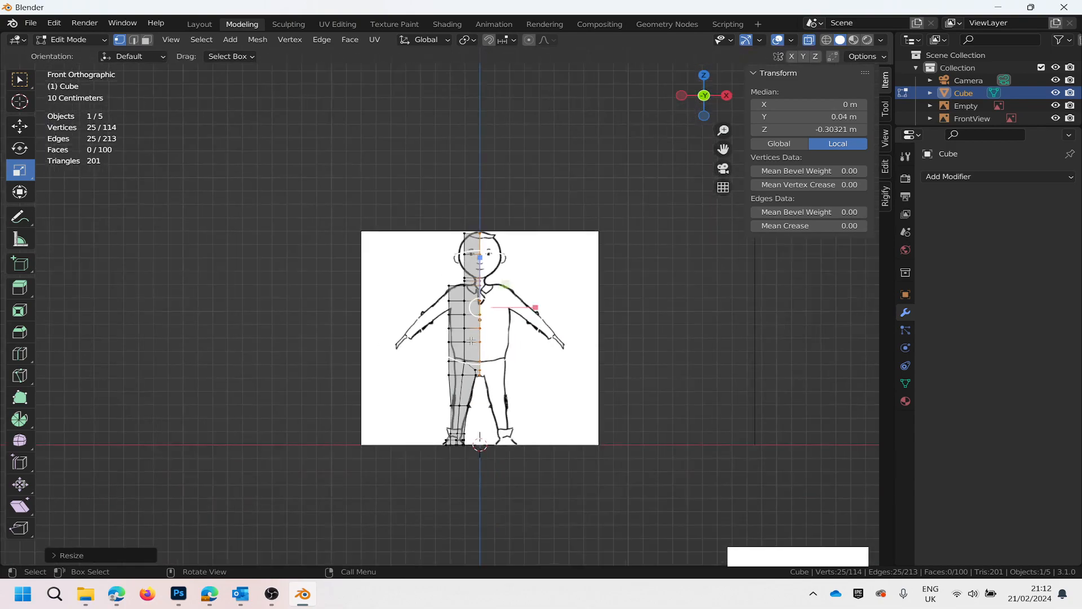
pyautogui.scroll(1, 470, 341)
pyautogui.scroll(2, 474, 262)
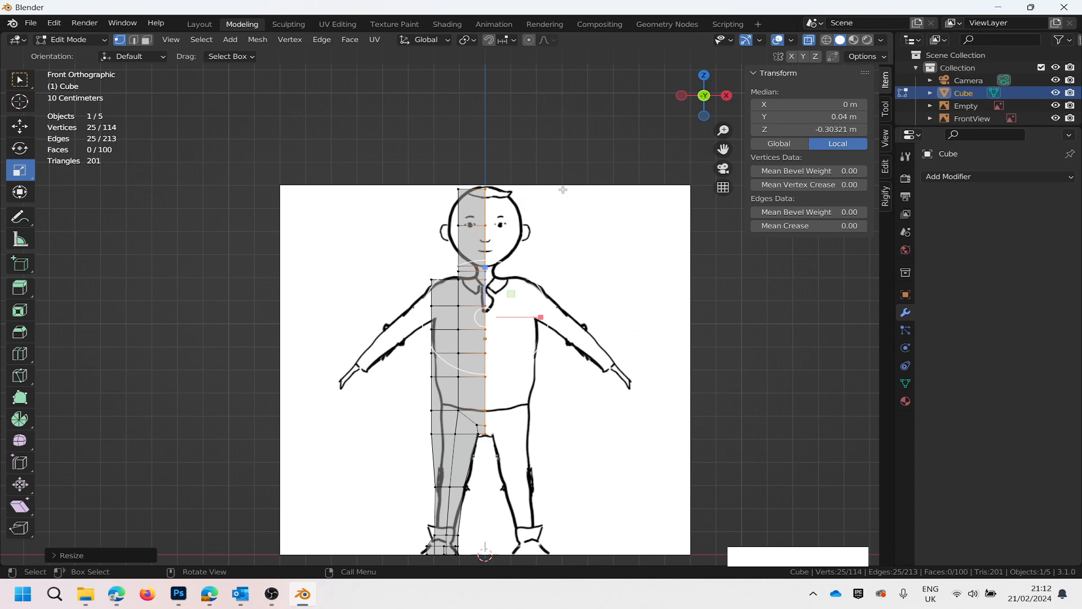
# Switch to Object Mode and add a Mirror modifier on the X axis to the half body.
pyautogui.click(84, 40)
pyautogui.click(93, 56)
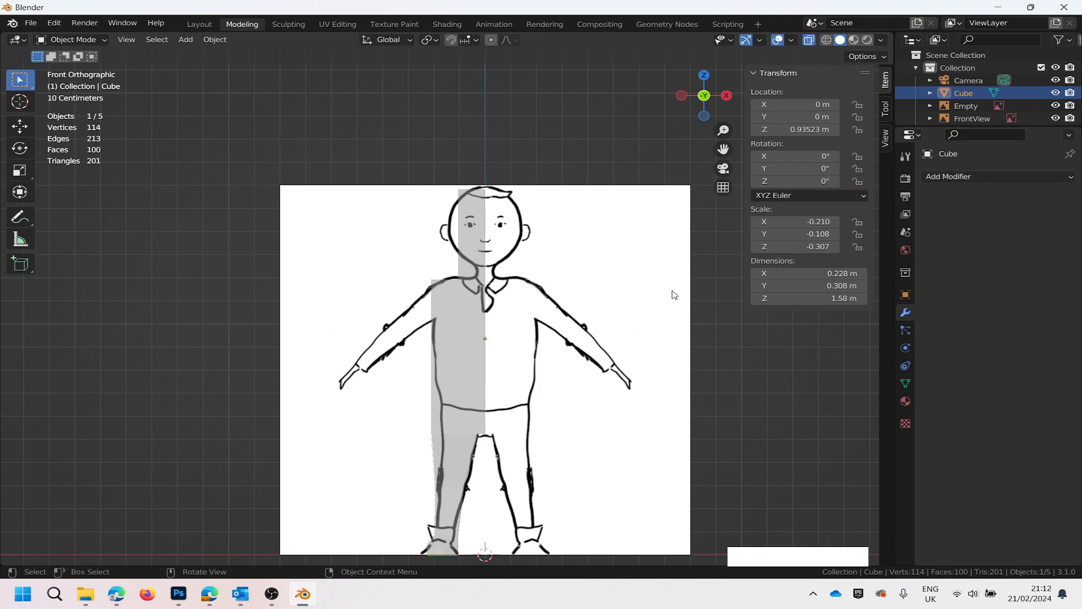
pyautogui.click(908, 316)
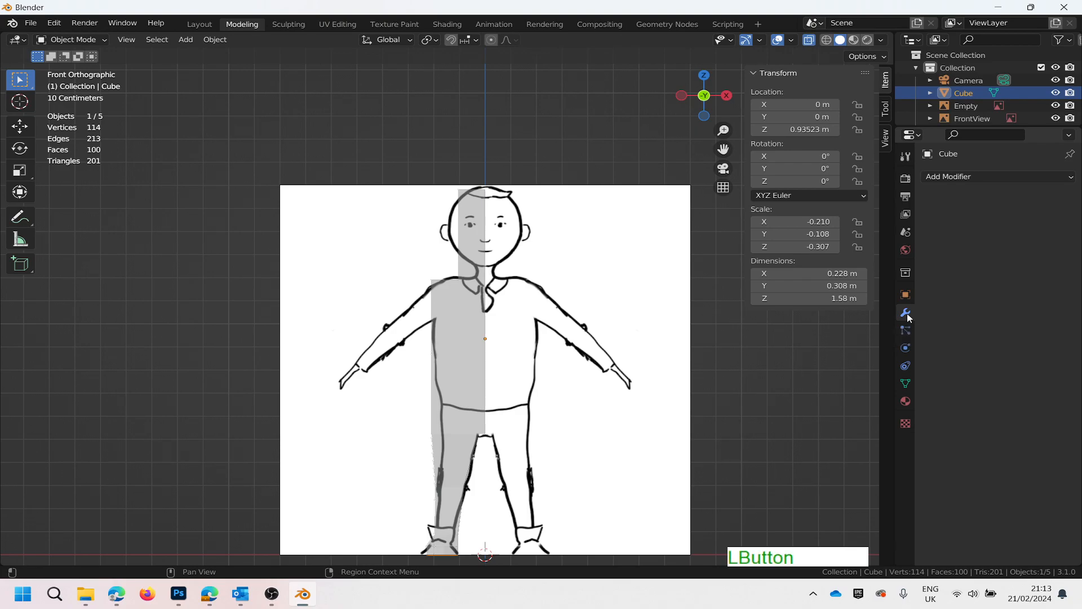
pyautogui.click(1073, 178)
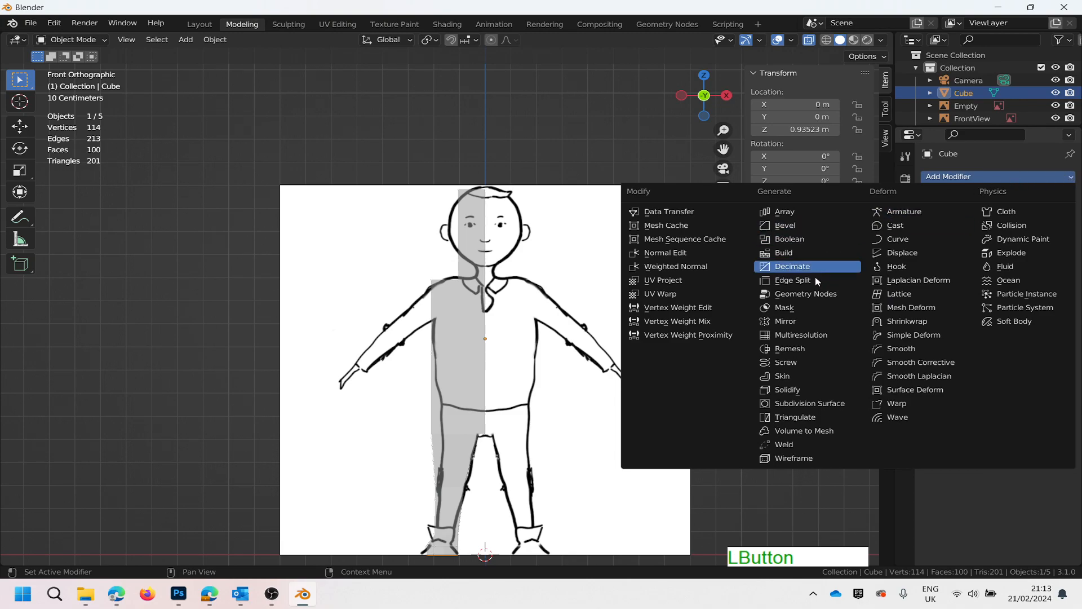
pyautogui.click(796, 321)
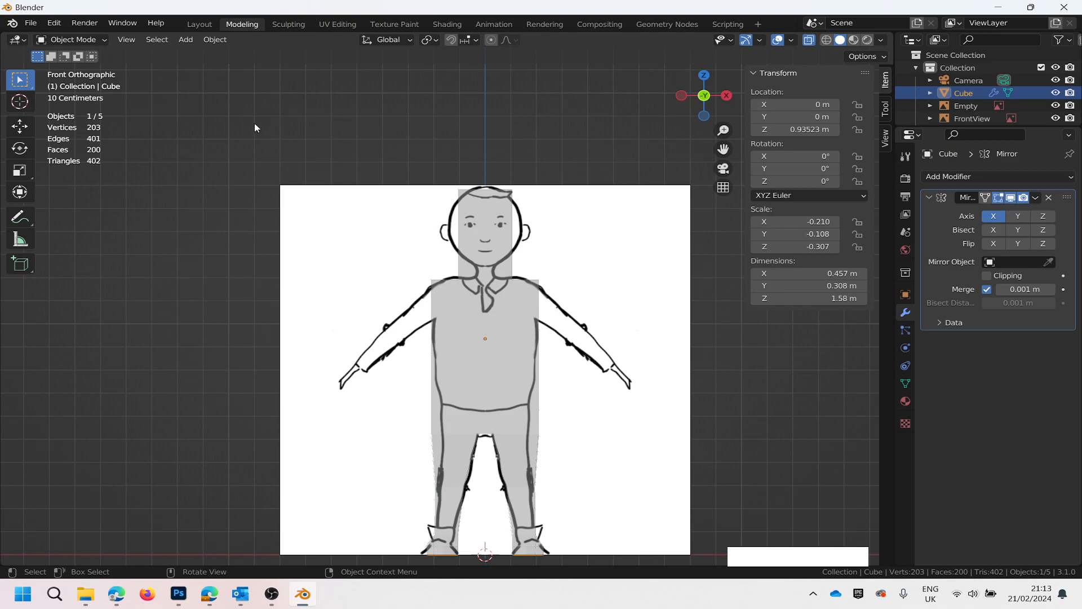
# Return to Edit Mode and examine the mirrored body from an angled perspective view.
pyautogui.click(105, 41)
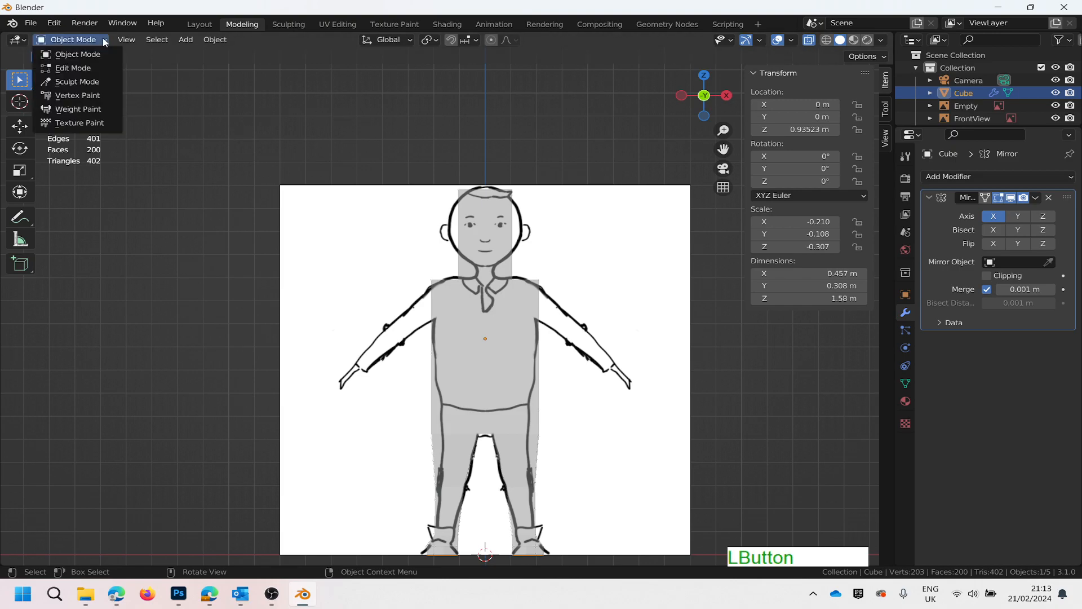
pyautogui.click(82, 69)
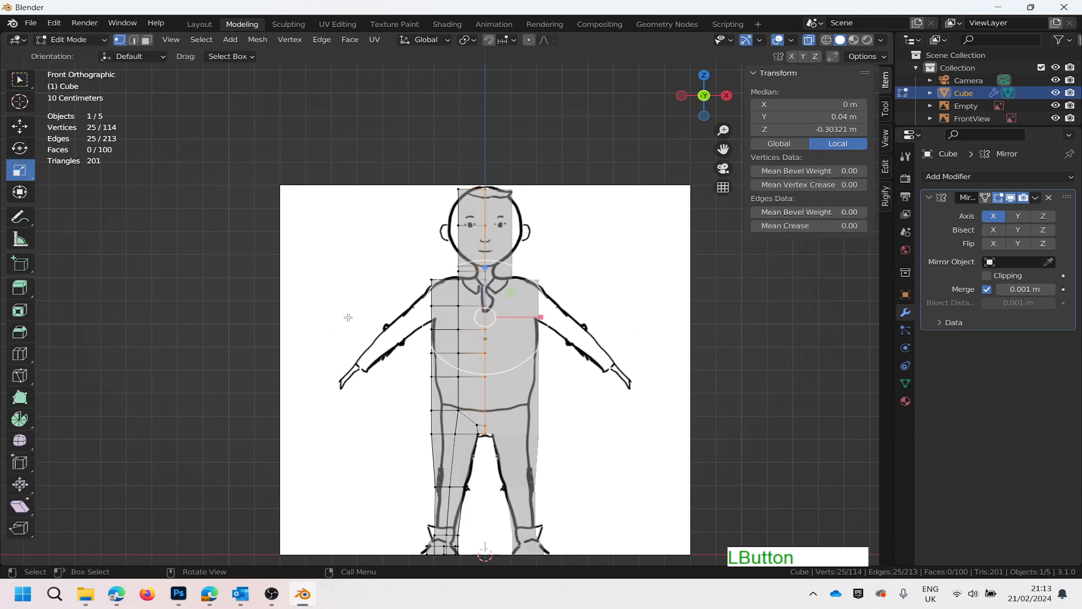
pyautogui.scroll(-3, 350, 316)
pyautogui.scroll(2, 348, 325)
pyautogui.moveTo(348, 326); pyautogui.dragTo(414, 361, button='middle')
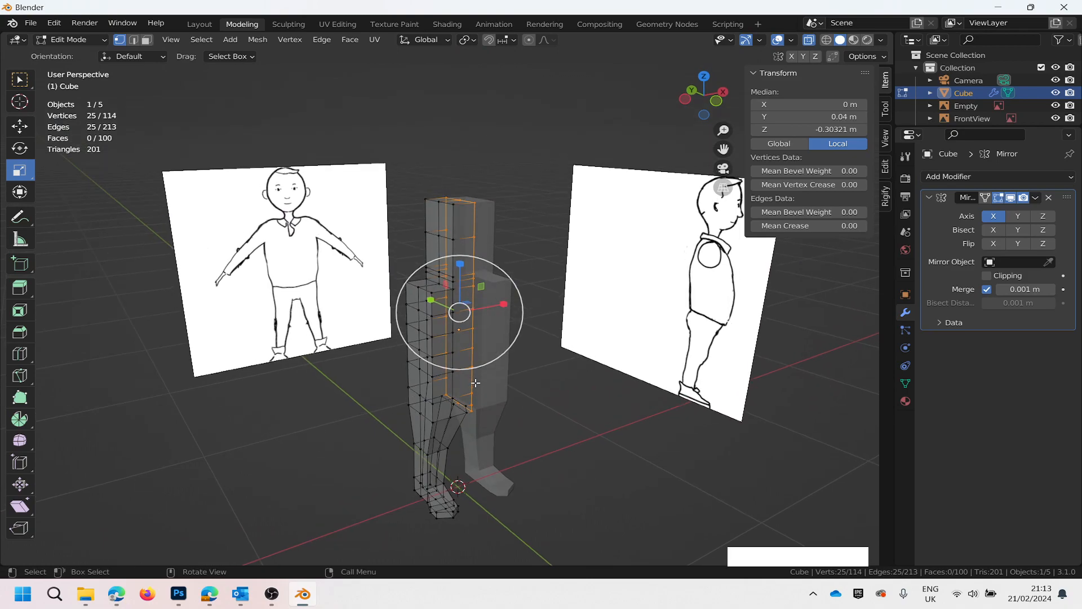
pyautogui.scroll(4, 476, 381)
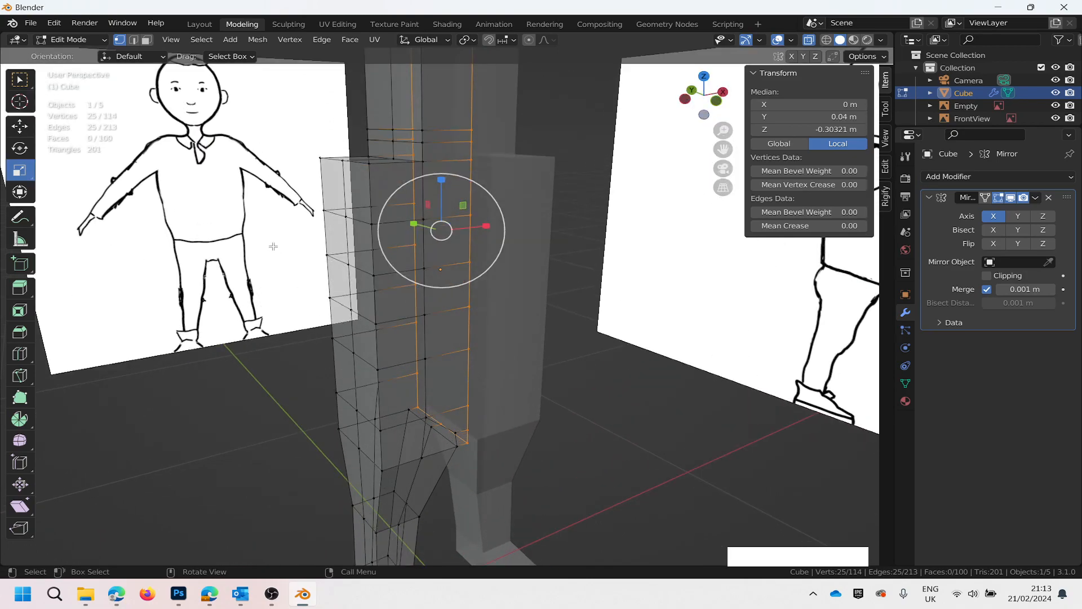
pyautogui.scroll(-3, 272, 292)
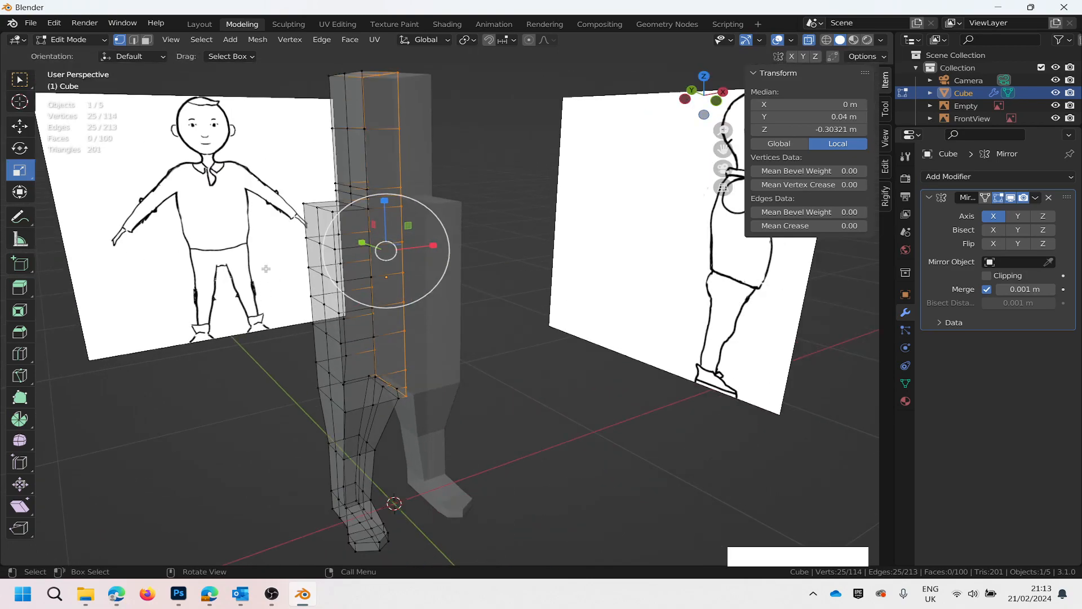
# Turn X-ray off and select the four topmost faces on the torso's outer side in face mode, where the arm starts.
pyautogui.click(19, 80)
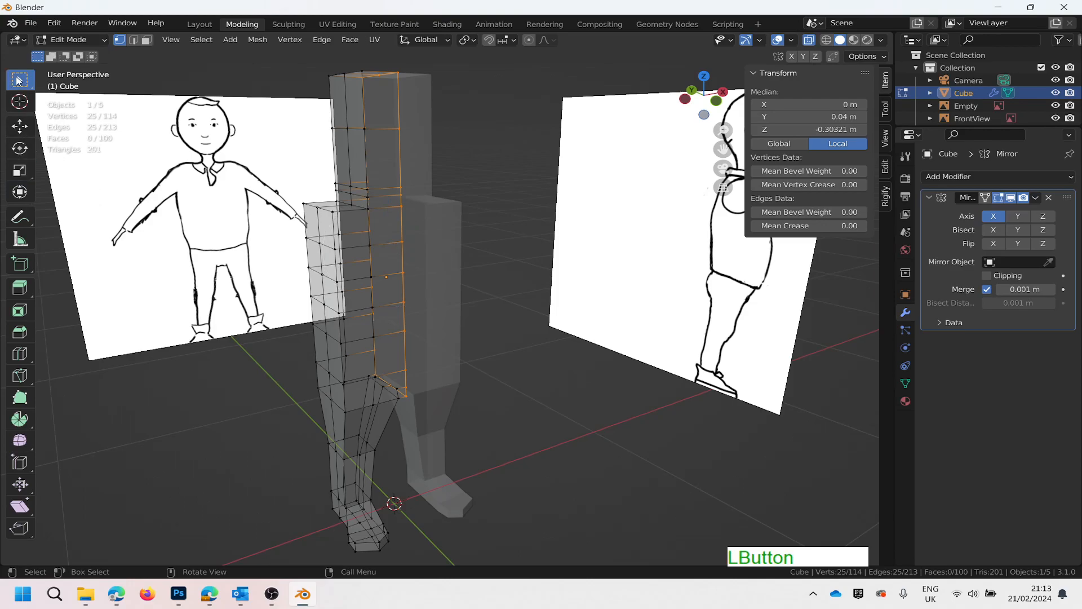
pyautogui.click(320, 245)
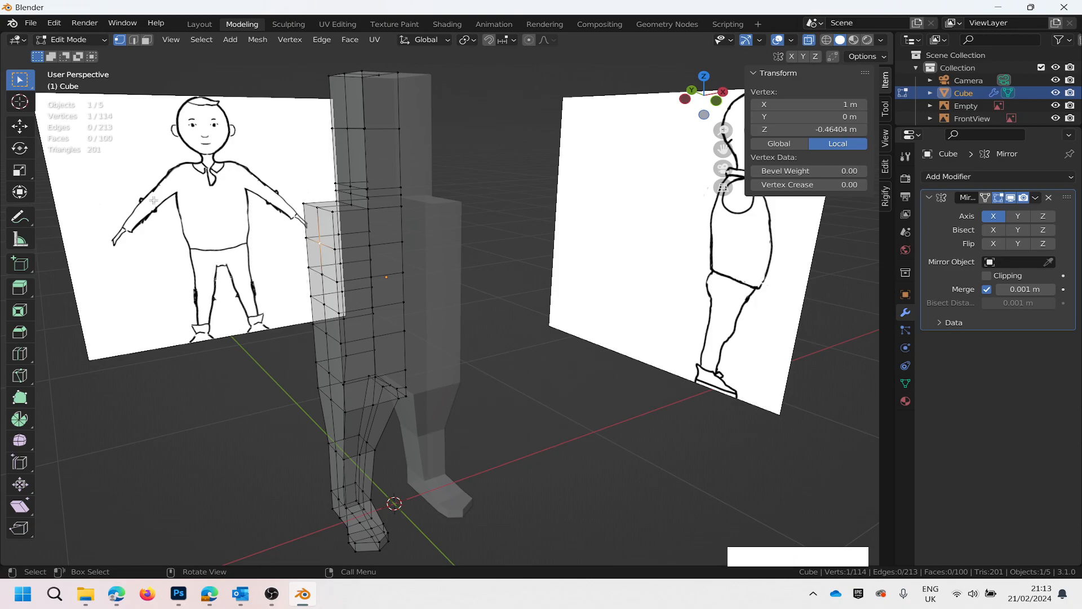
pyautogui.moveTo(314, 288); pyautogui.dragTo(357, 285, button='middle')
pyautogui.scroll(-1, 348, 284)
pyautogui.scroll(4, 322, 280)
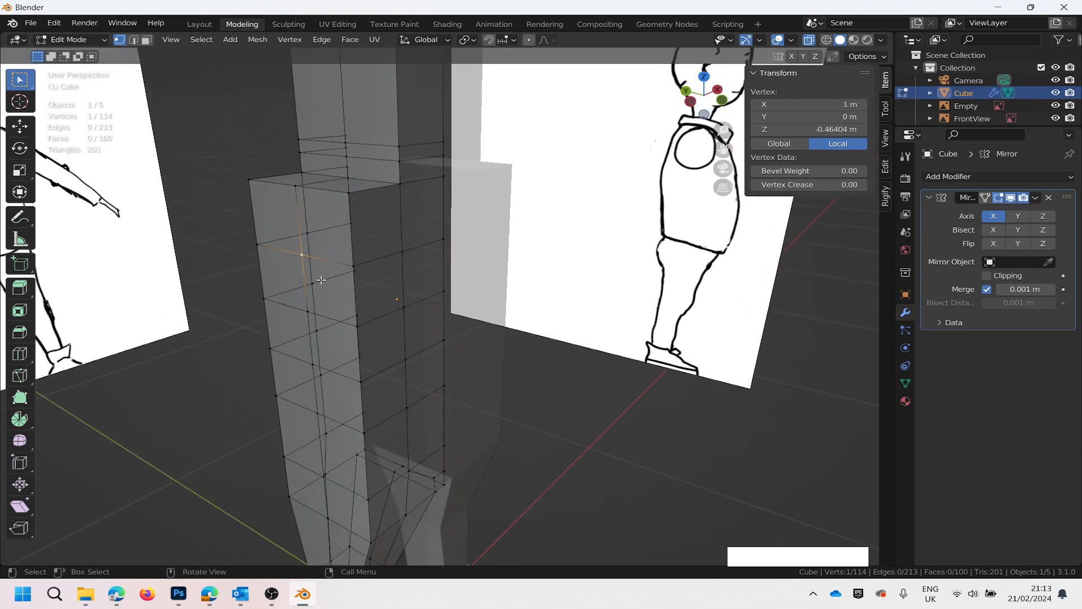
pyautogui.click(146, 40)
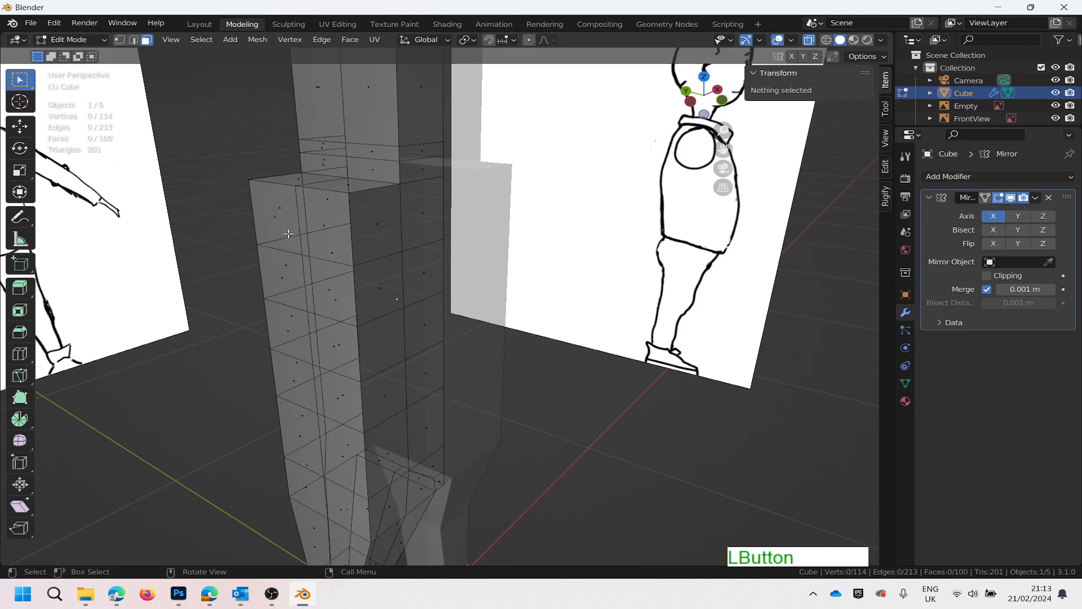
pyautogui.hotkey('alt', 'z')
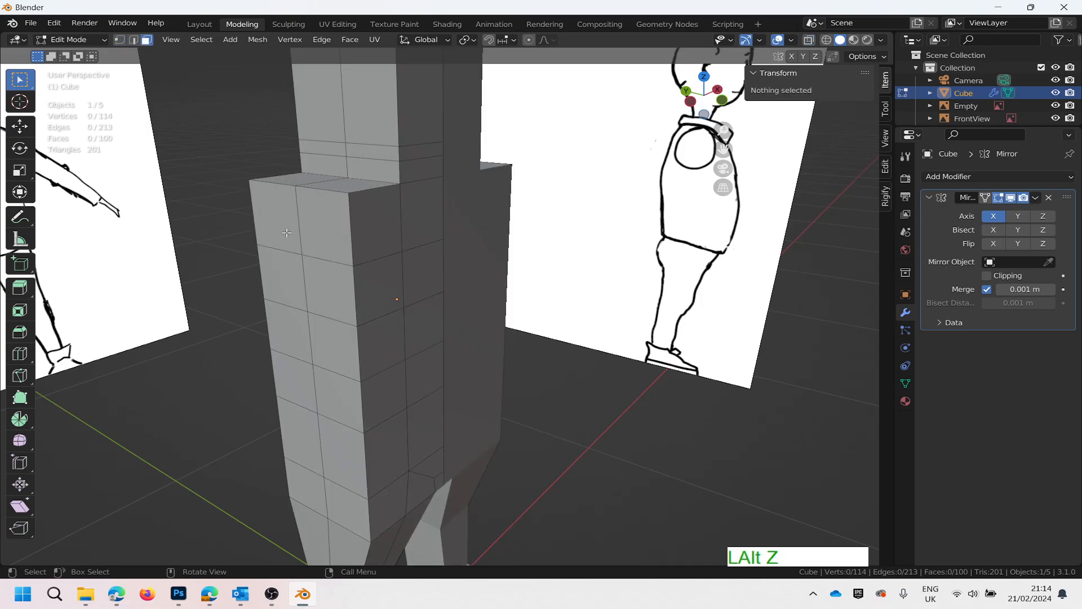
pyautogui.moveTo(291, 245); pyautogui.dragTo(308, 298)
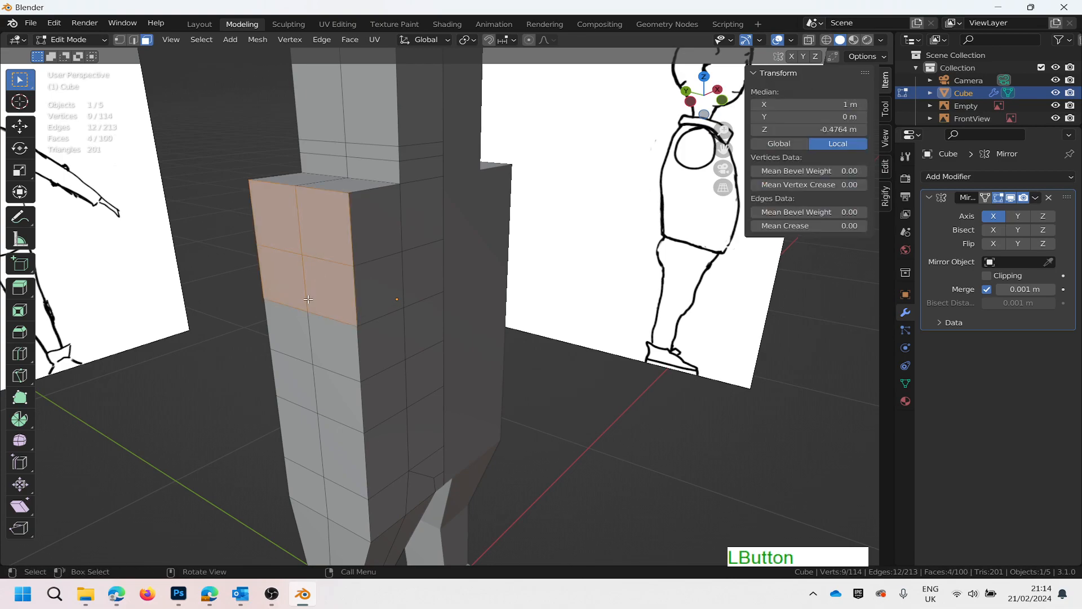
# View the selected arm faces from a more frontal angle and switch the view to orthographic projection.
pyautogui.scroll(-5, 321, 276)
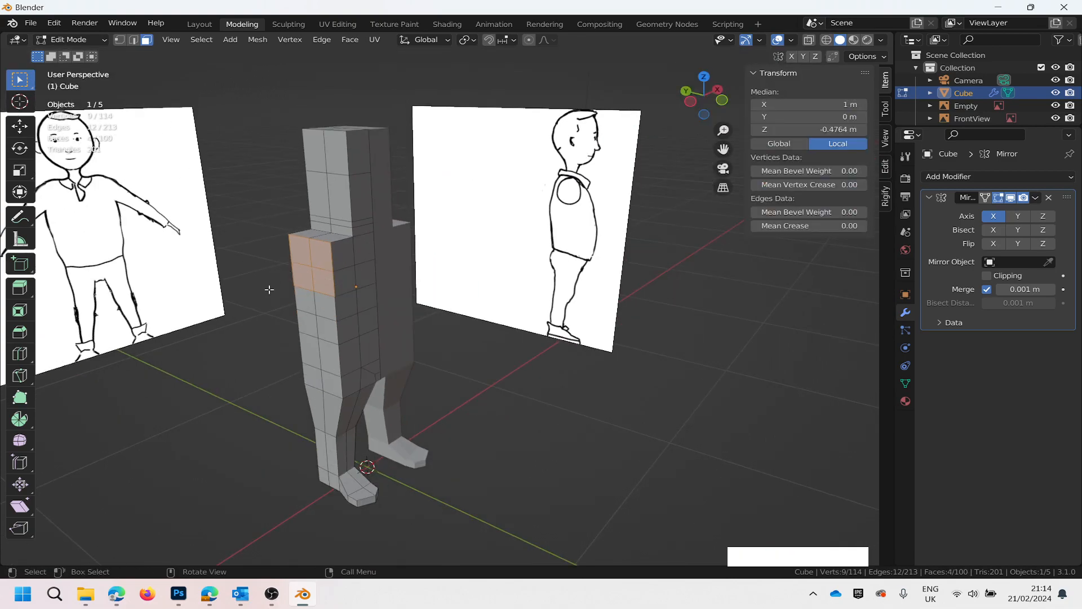
pyautogui.scroll(-4, 255, 308)
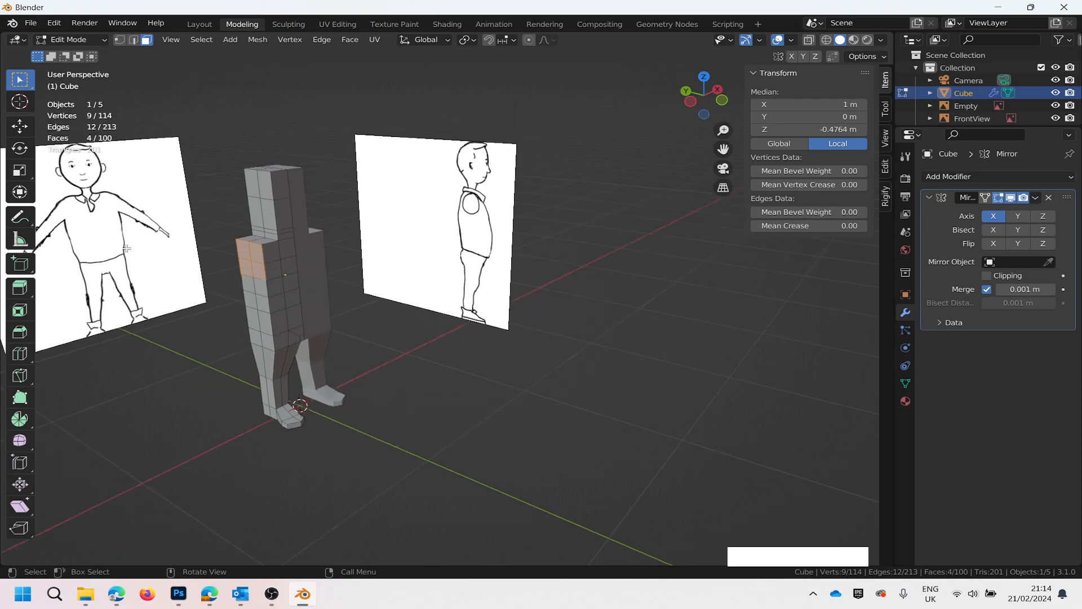
pyautogui.scroll(4, 187, 288)
pyautogui.moveTo(187, 288); pyautogui.dragTo(271, 282, button='middle')
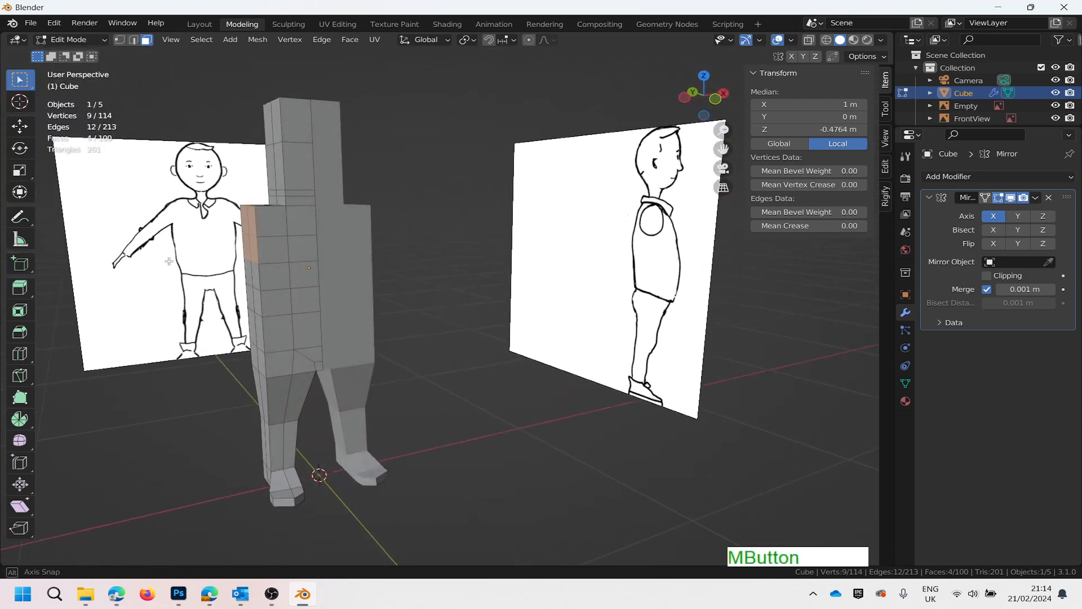
pyautogui.click(728, 188)
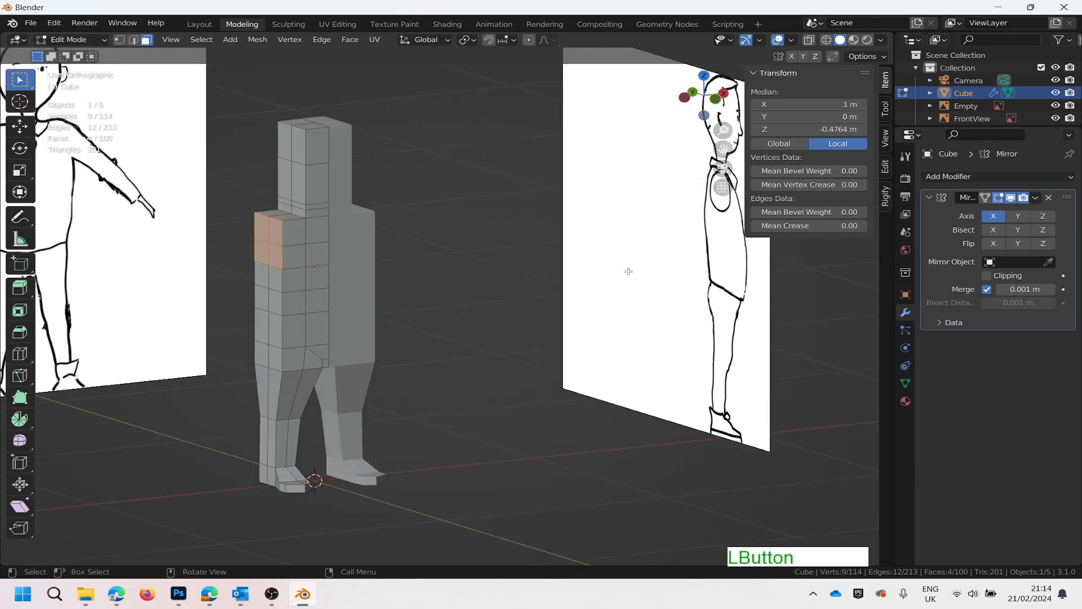
# In front view, extrude the four selected shoulder faces about 0.25 m straight outward to form the upper arm.
pyautogui.click(716, 101)
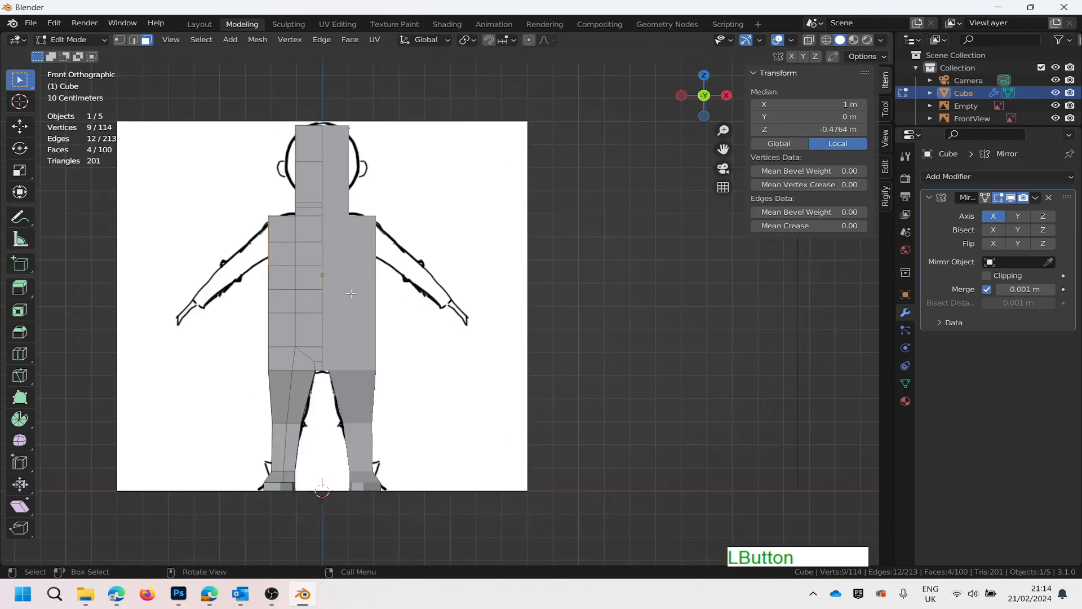
pyautogui.scroll(3, 240, 256)
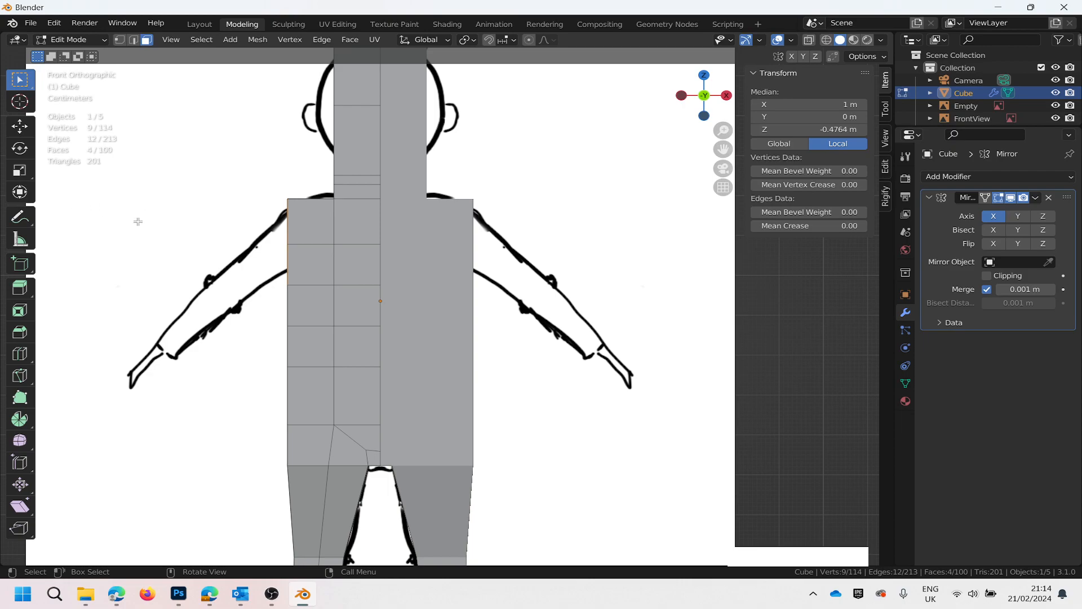
pyautogui.press('e')
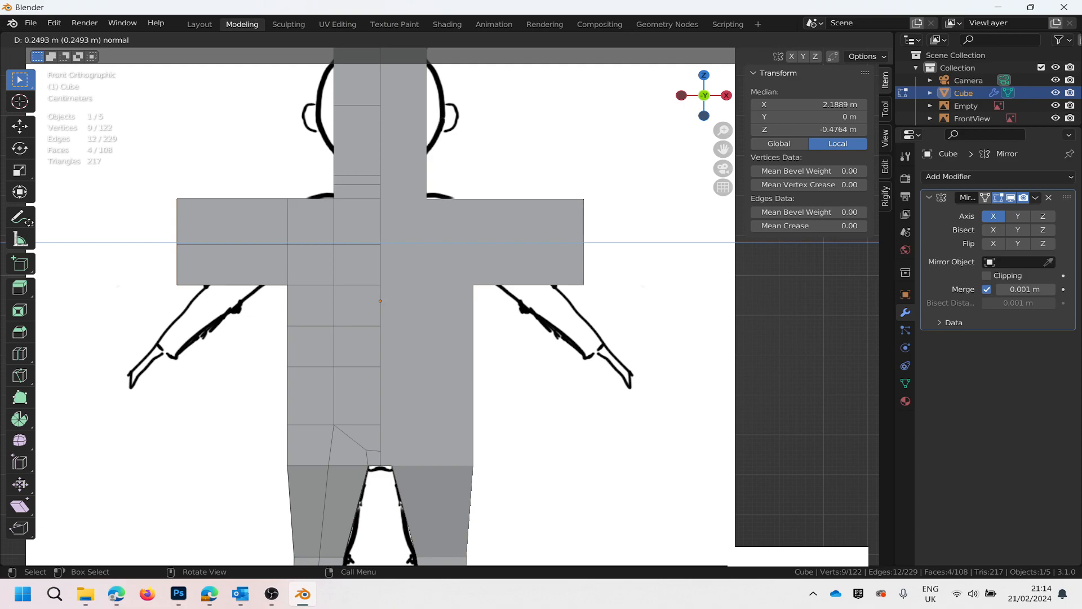
pyautogui.click(30, 224)
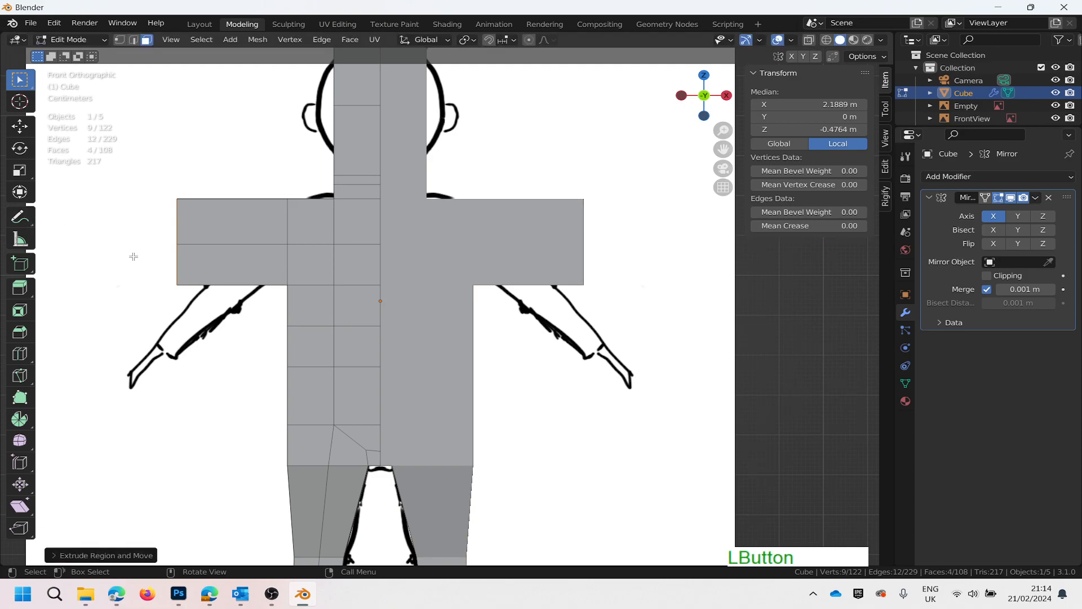
# Scale the upper arm's end faces down uniformly so the arm tapers away from the shoulder.
pyautogui.click(19, 169)
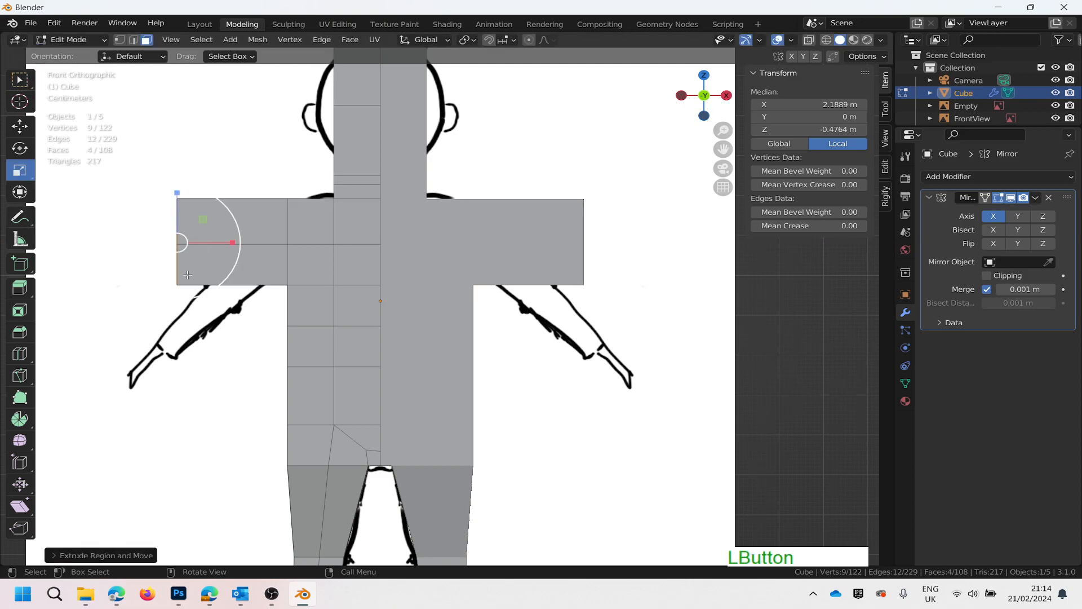
pyautogui.moveTo(241, 338); pyautogui.dragTo(406, 362, button='middle')
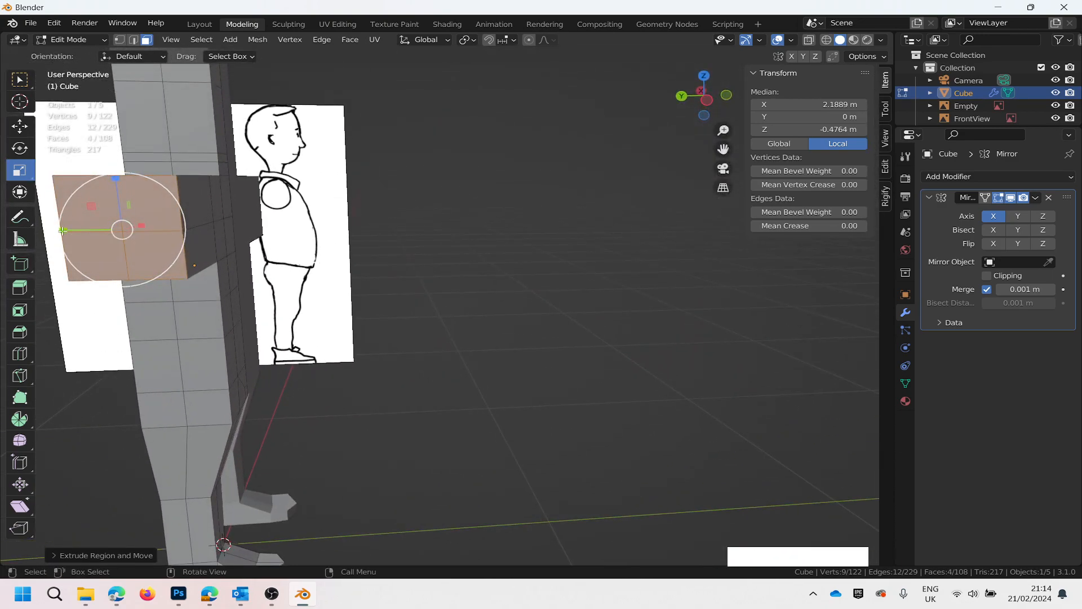
pyautogui.moveTo(93, 207); pyautogui.dragTo(117, 224)
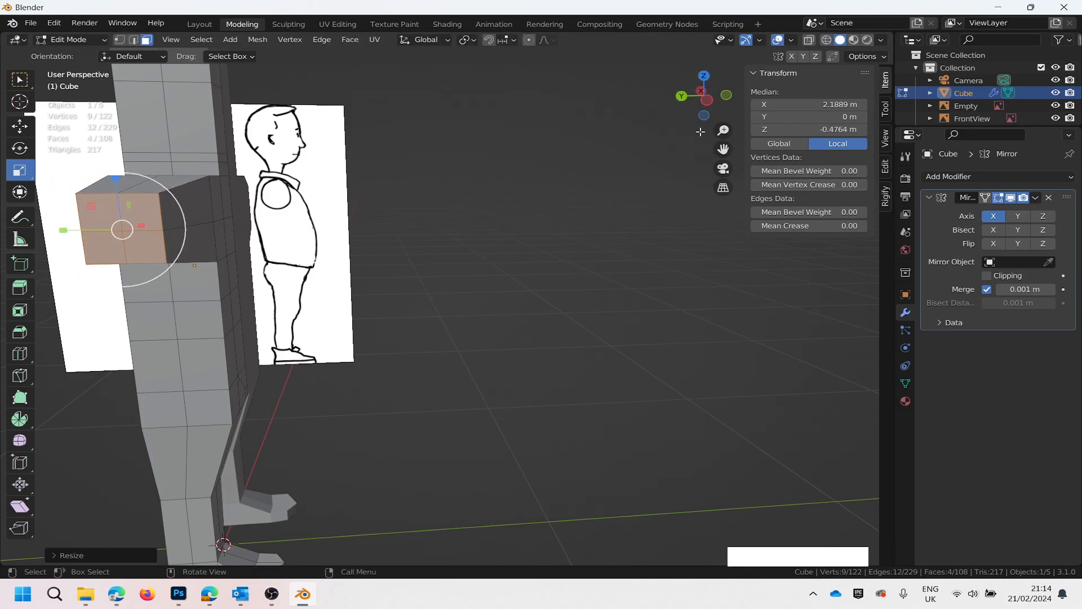
# Compare the tapered upper arm with the front reference drawing and examine it from an angled perspective view.
pyautogui.click(726, 95)
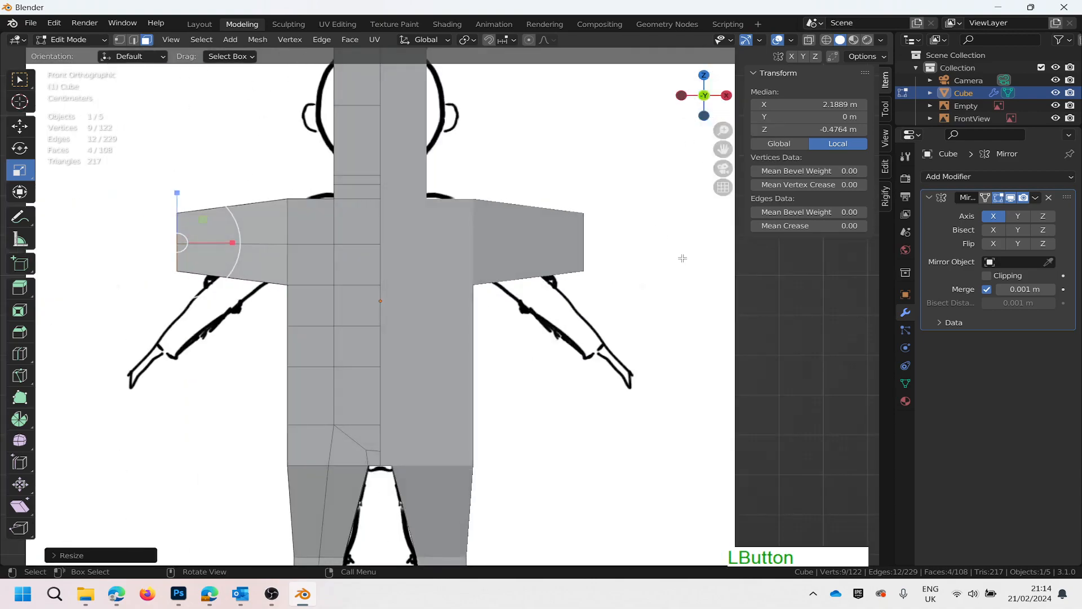
pyautogui.scroll(-3, 532, 256)
pyautogui.scroll(-2, 532, 255)
pyautogui.scroll(4, 454, 249)
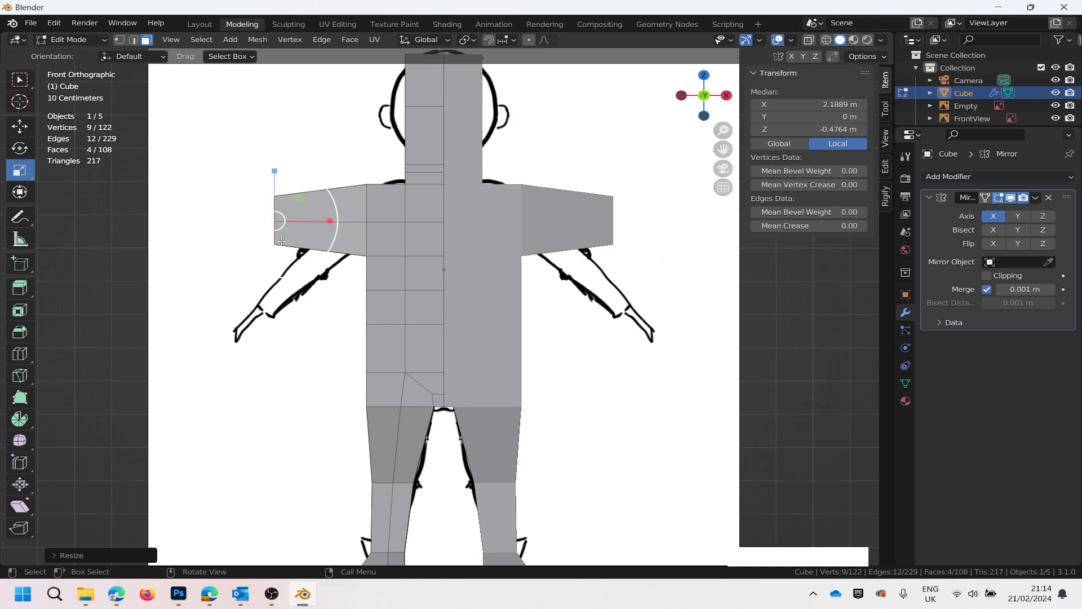
pyautogui.scroll(-1, 286, 271)
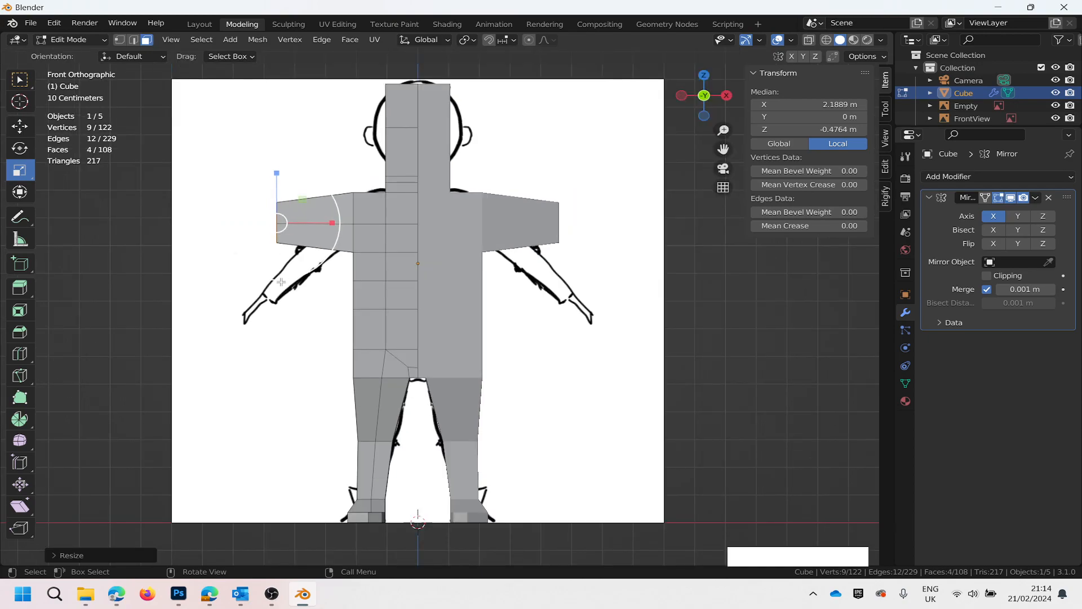
pyautogui.moveTo(311, 286); pyautogui.dragTo(381, 337, button='middle')
pyautogui.moveTo(295, 309); pyautogui.dragTo(373, 320, button='middle')
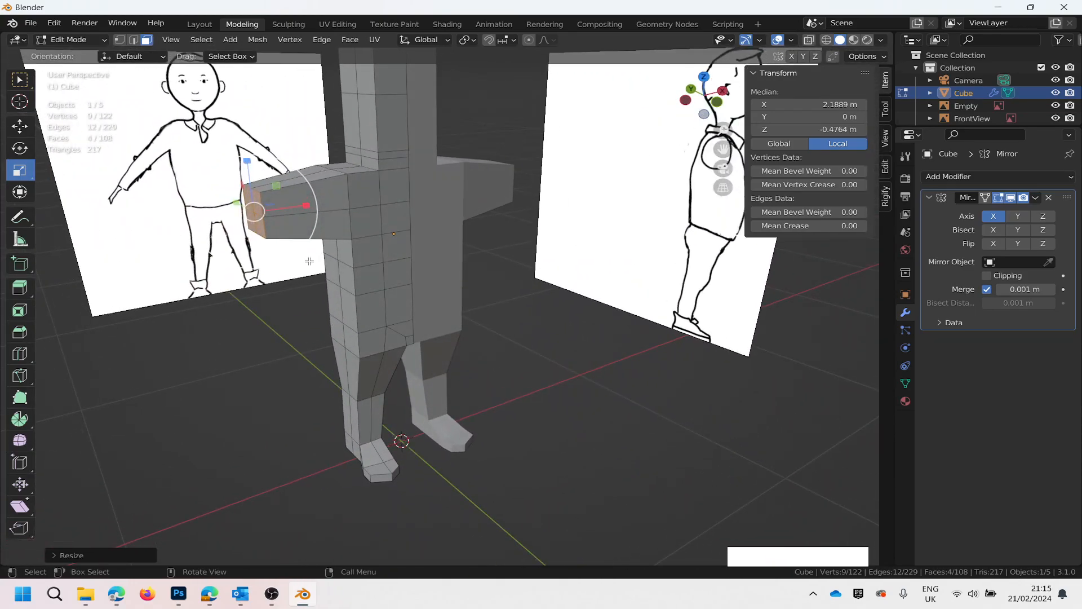
pyautogui.scroll(-3, 279, 198)
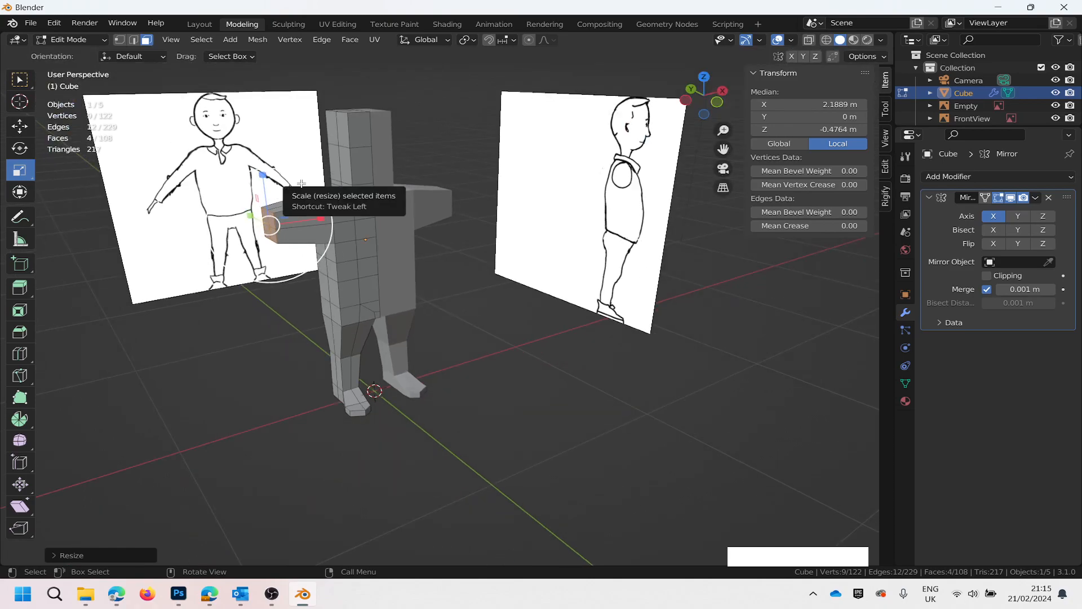
pyautogui.scroll(3, 279, 198)
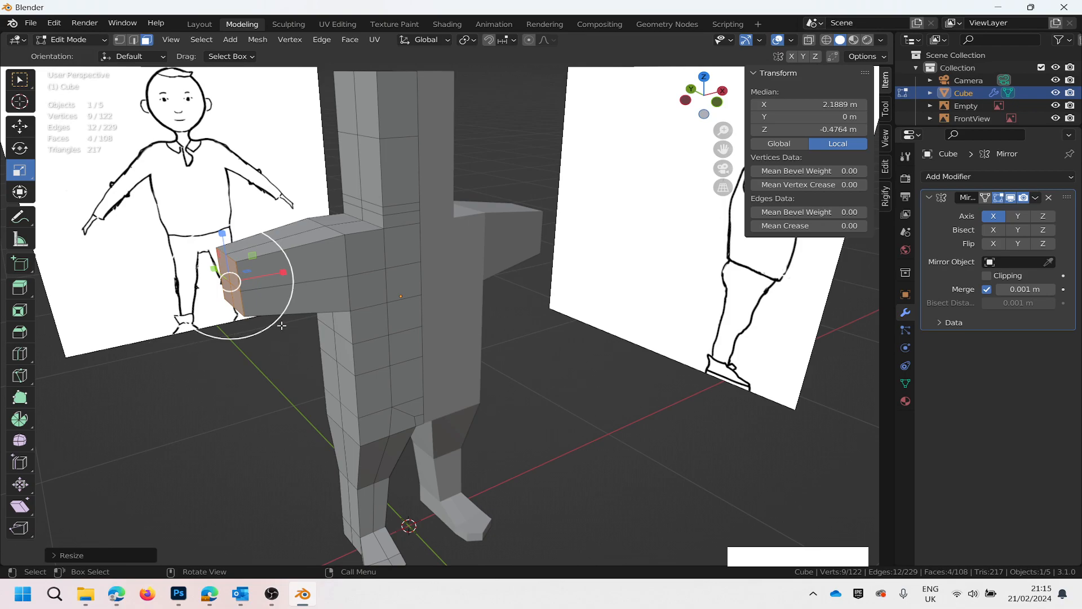
# Extrude the arm's end faces about 0.21 m farther outward as the forearm, and shrink the new end uniformly and along Z.
pyautogui.press('e')
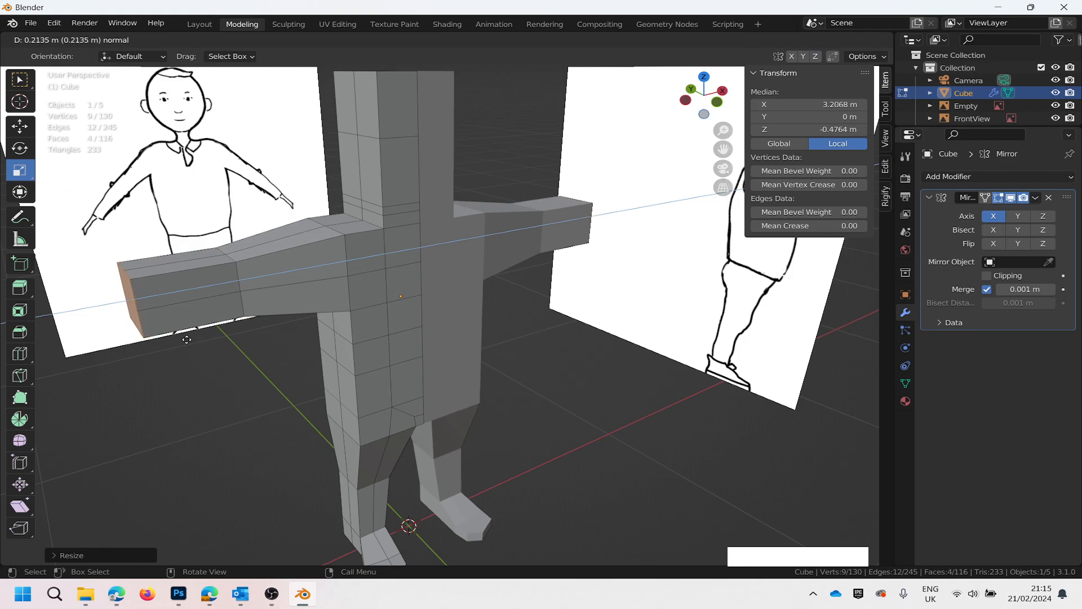
pyautogui.click(176, 338)
pyautogui.moveTo(177, 338); pyautogui.dragTo(139, 288, button='middle')
pyautogui.moveTo(138, 288); pyautogui.dragTo(117, 293)
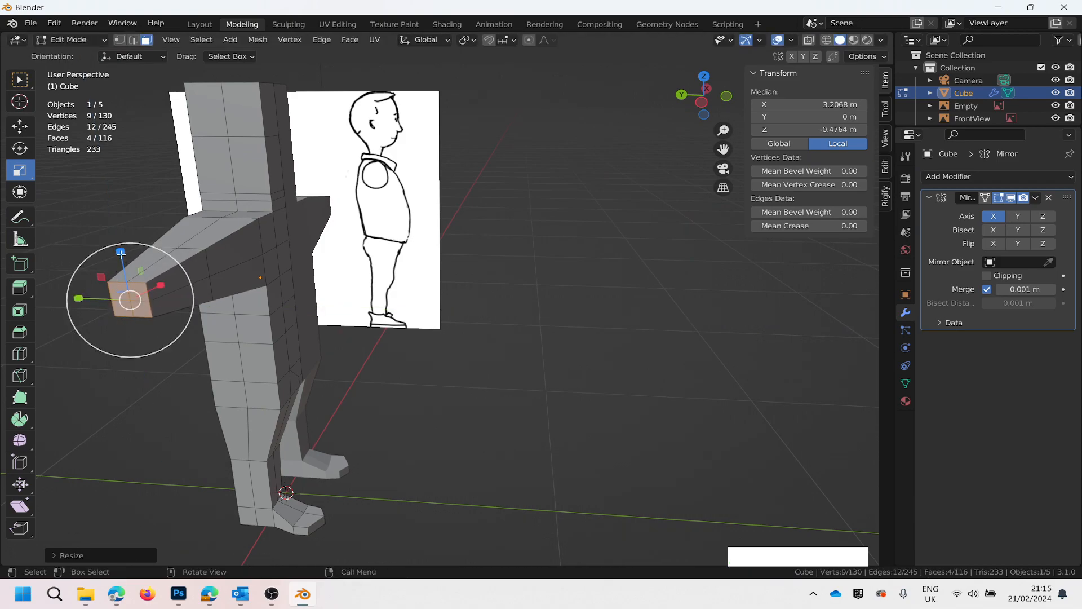
pyautogui.moveTo(119, 252)
pyautogui.mouseDown()
pyautogui.moveTo(116, 282)
pyautogui.moveTo(118, 270)
pyautogui.mouseUp()
# Examine the arm's proportions against the front reference drawing in orthographic front view.
pyautogui.scroll(-2, 250, 289)
pyautogui.scroll(4, 231, 339)
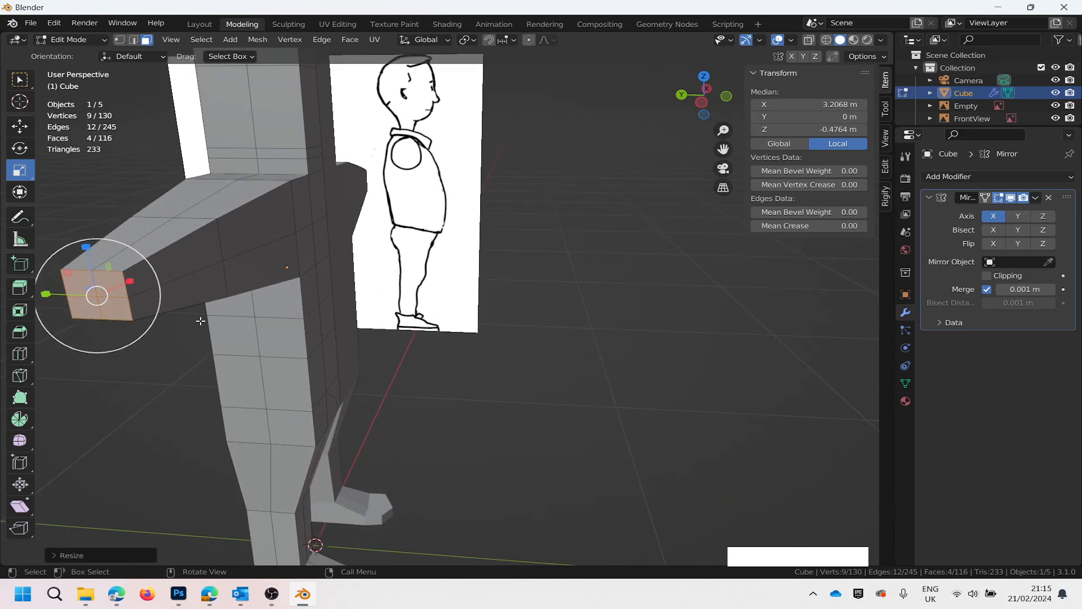
pyautogui.scroll(-3, 198, 309)
pyautogui.click(723, 187)
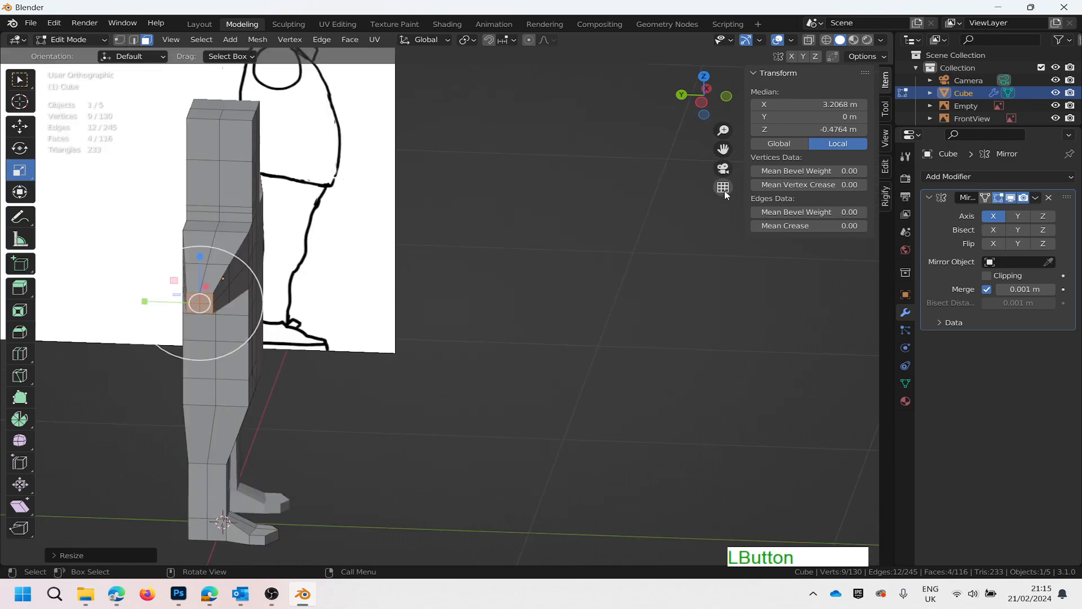
pyautogui.click(725, 100)
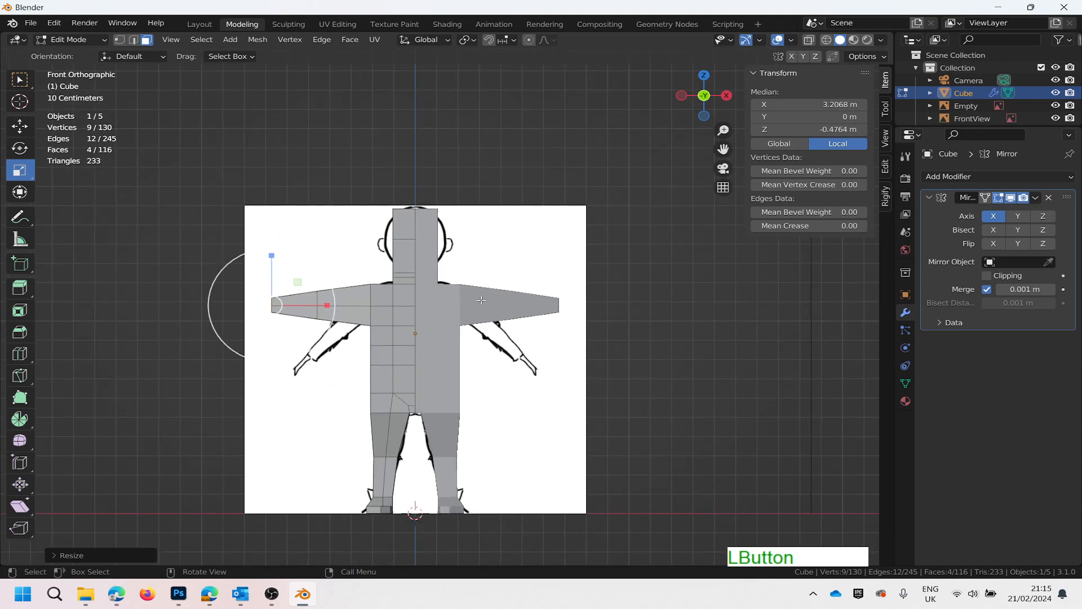
pyautogui.scroll(-2, 459, 311)
pyautogui.scroll(3, 438, 349)
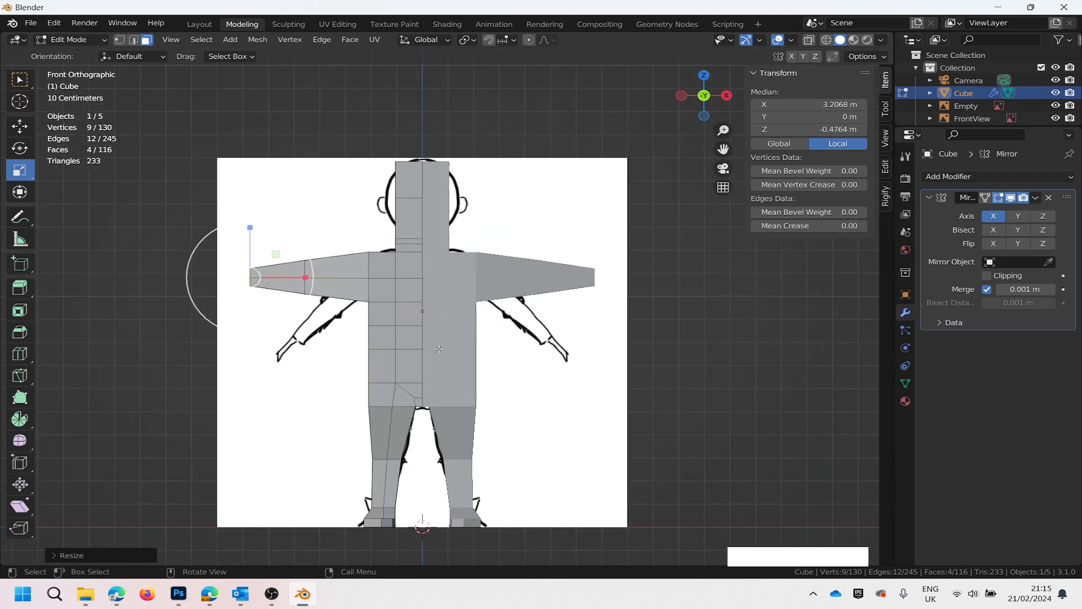
pyautogui.scroll(-1, 431, 293)
pyautogui.scroll(2, 419, 302)
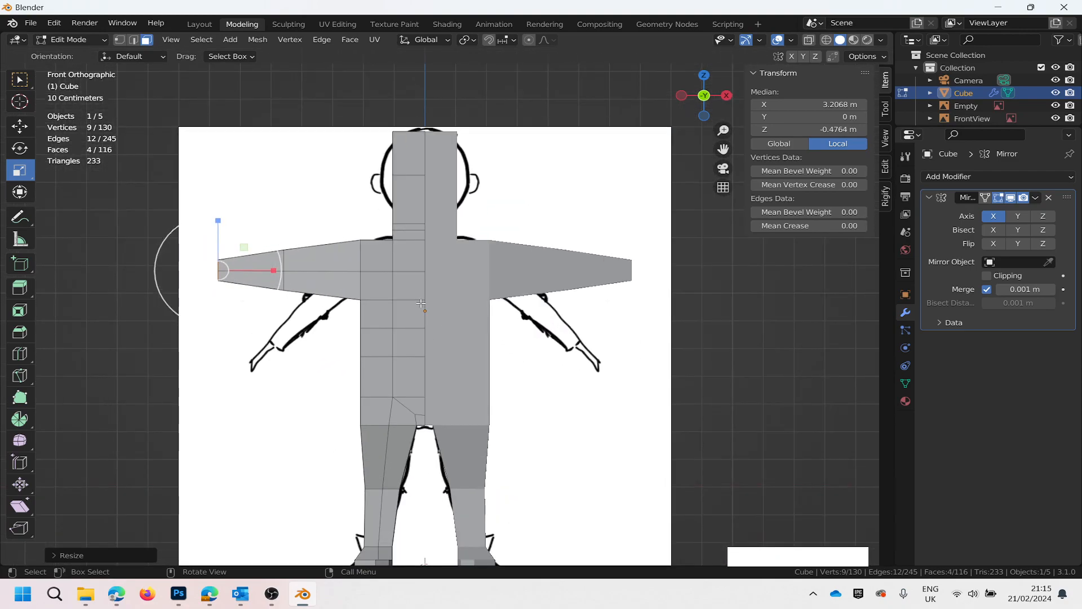
pyautogui.scroll(-2, 421, 303)
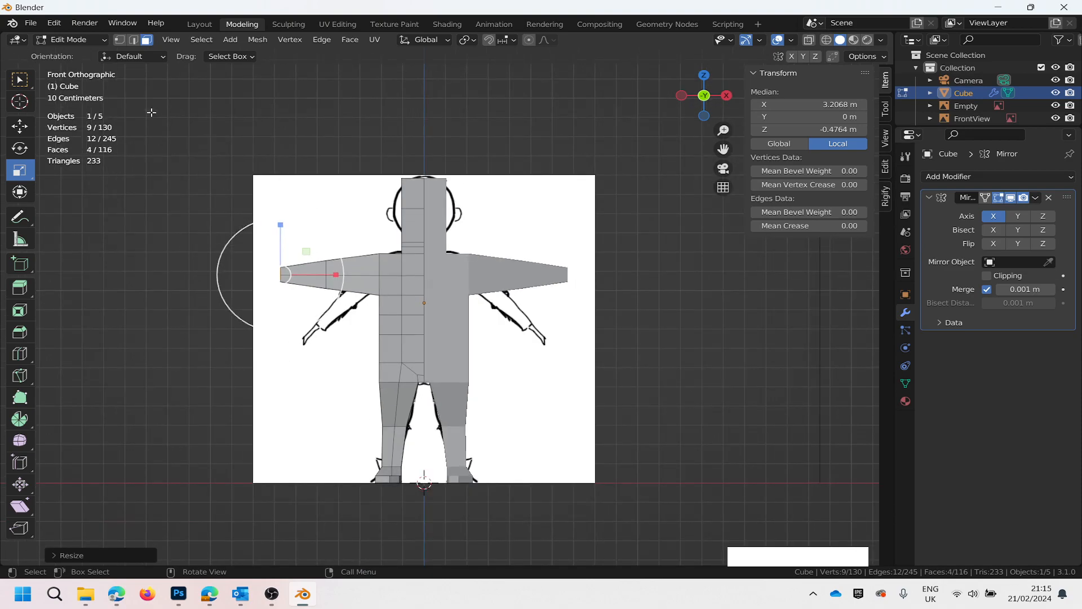
# Save the scene as gregLesson1.blend in the 5DM034 folder.
pyautogui.click(31, 23)
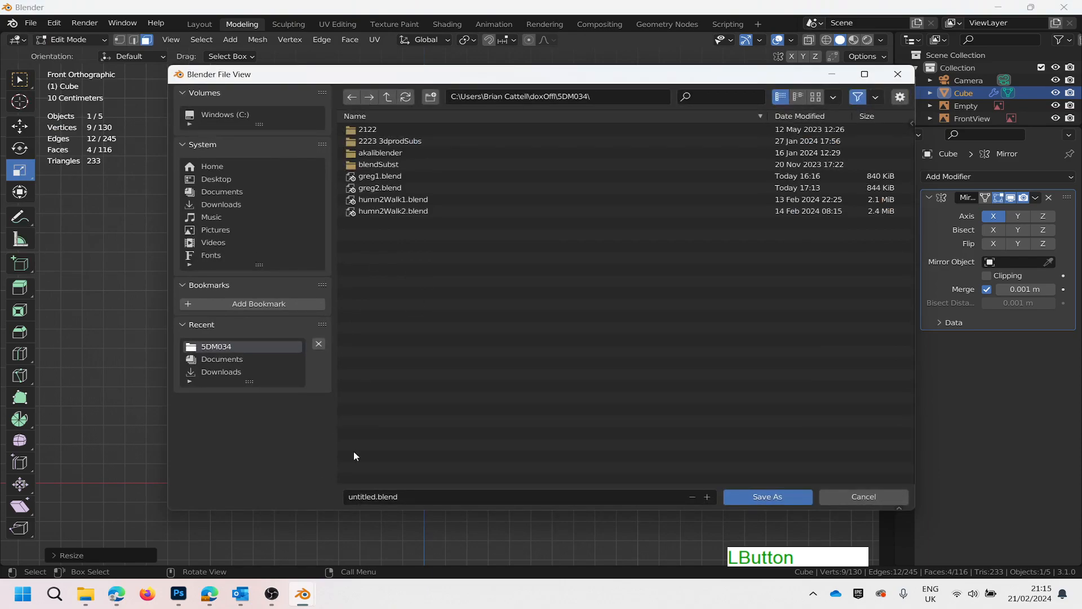
pyautogui.click(430, 496)
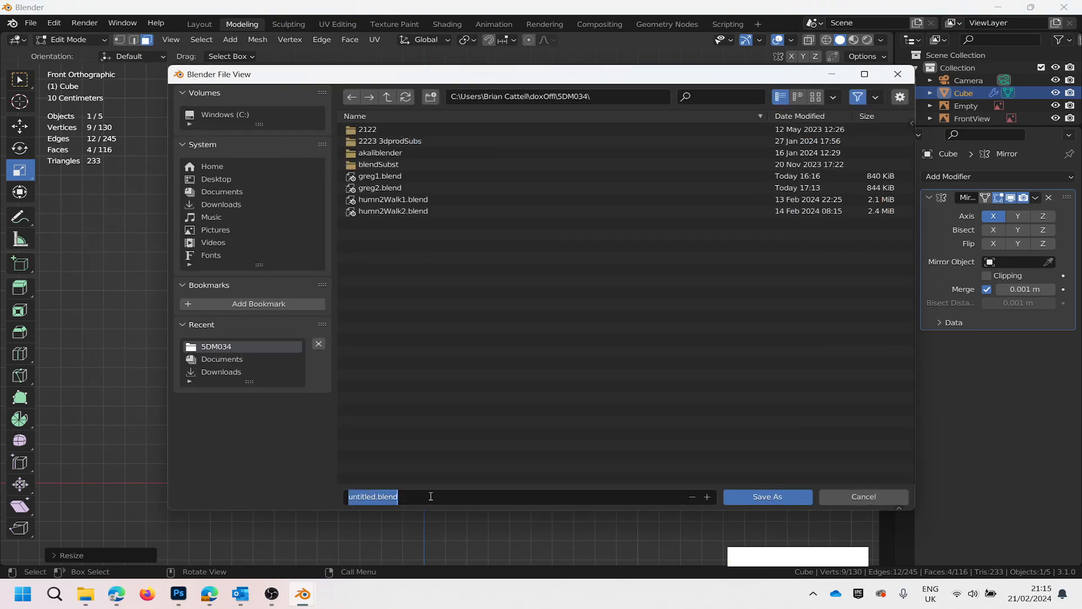
pyautogui.write('greg')
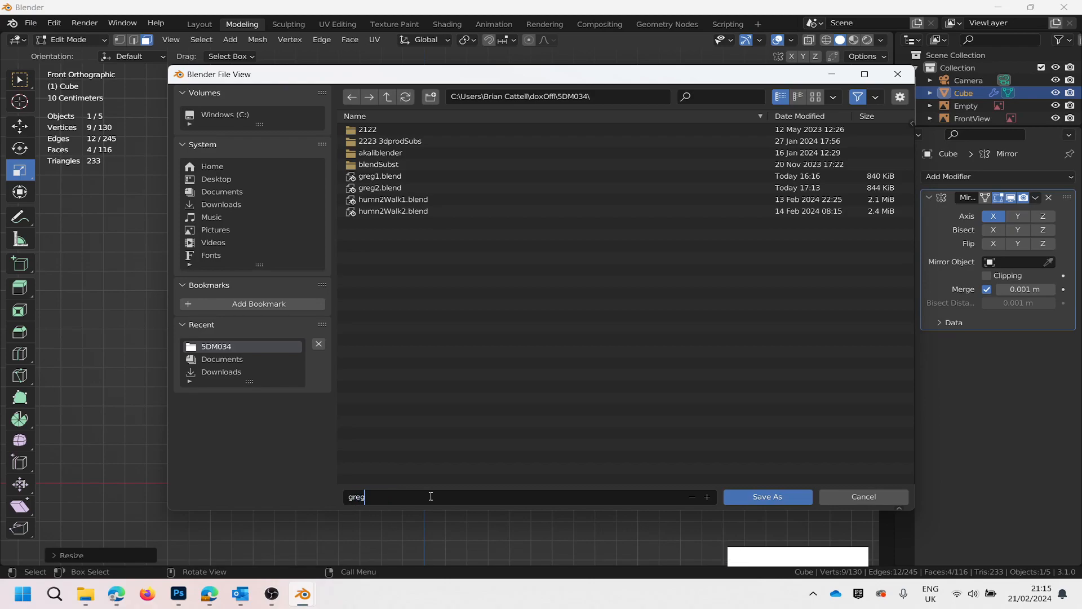
pyautogui.write('Lesson')
pyautogui.click(706, 498)
pyautogui.click(772, 498)
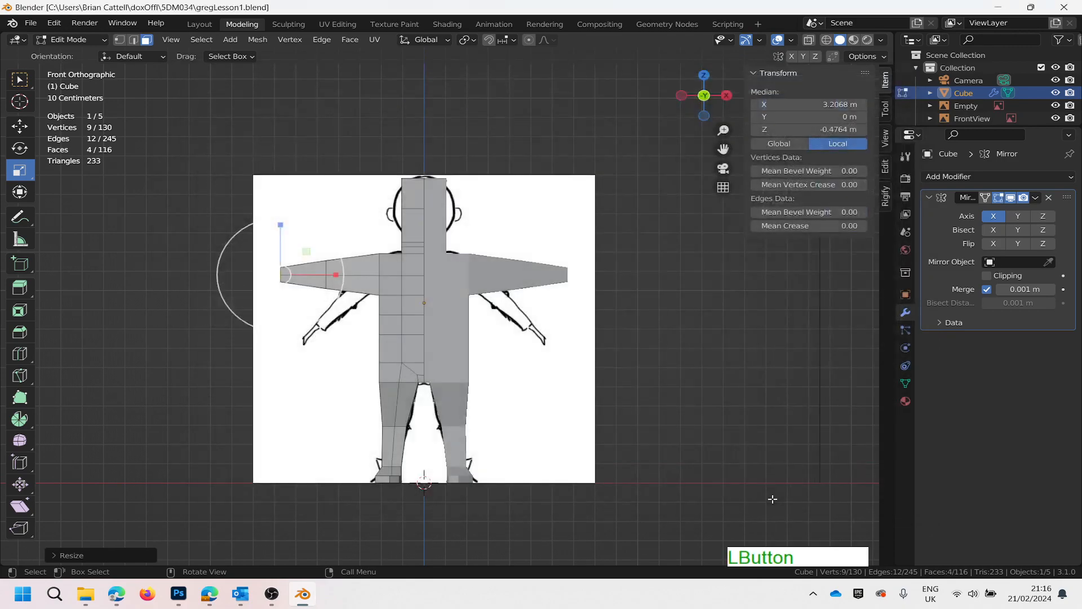